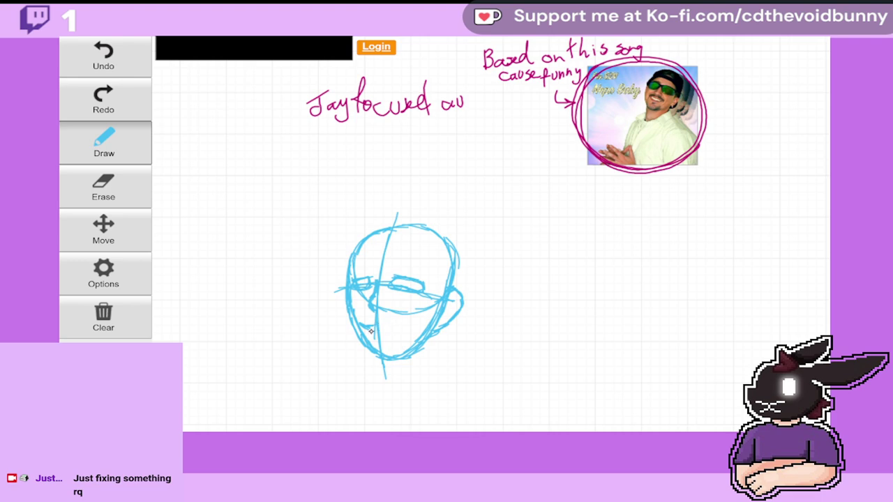
Step: Sketch a wide toothy grin across the lower face and undo the last stray stroke
drag(356, 327, 418, 315)
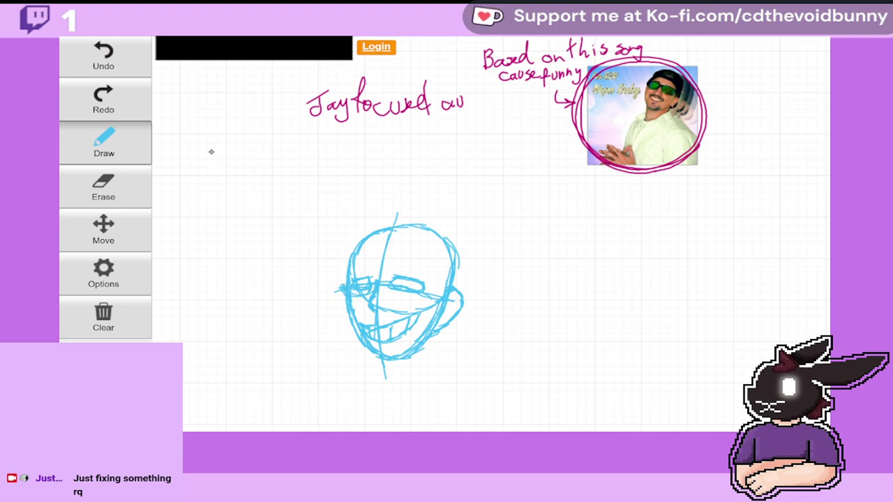
click(108, 55)
Step: Sketch curly hair around the top and left side of the head, with a wavy fringe over the forehead
drag(453, 241, 439, 220)
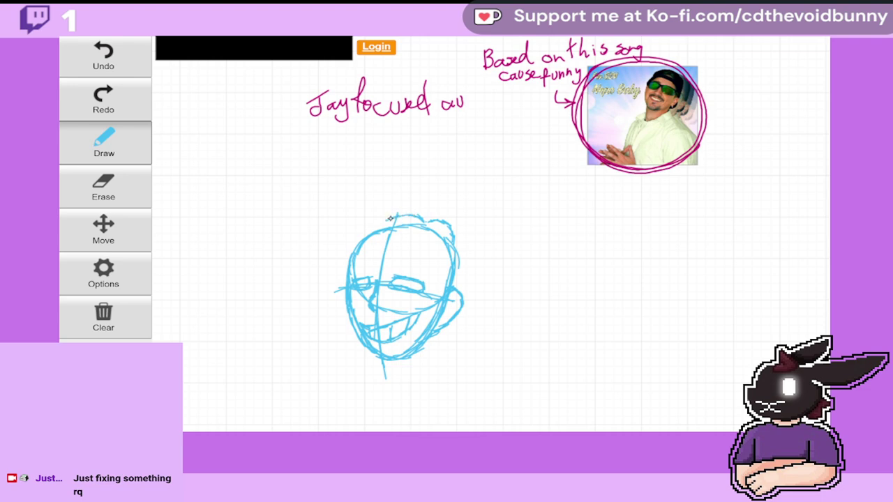
mouse_move(390, 218)
mouse_down()
mouse_move(365, 210)
mouse_move(367, 222)
mouse_move(362, 211)
mouse_move(368, 230)
mouse_up()
mouse_move(328, 246)
mouse_down()
mouse_move(347, 266)
mouse_move(336, 268)
mouse_up()
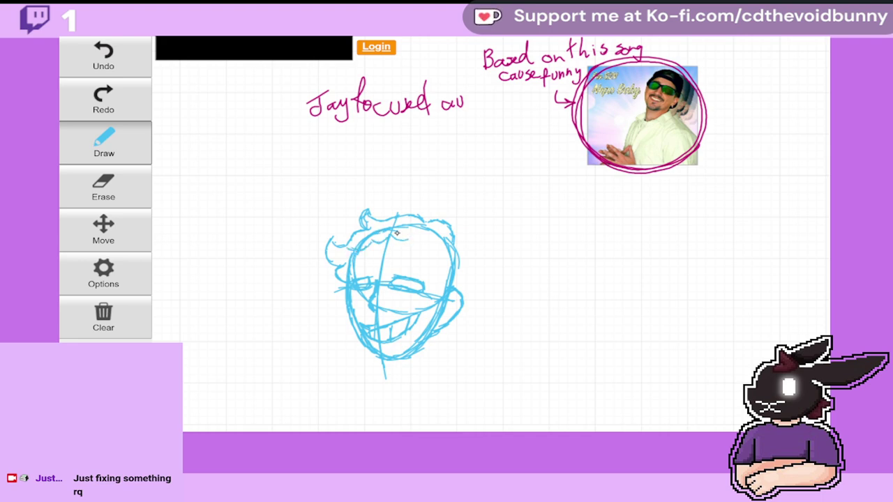
mouse_move(398, 235)
mouse_down()
mouse_move(425, 258)
mouse_move(435, 245)
mouse_move(450, 256)
mouse_move(454, 281)
mouse_up()
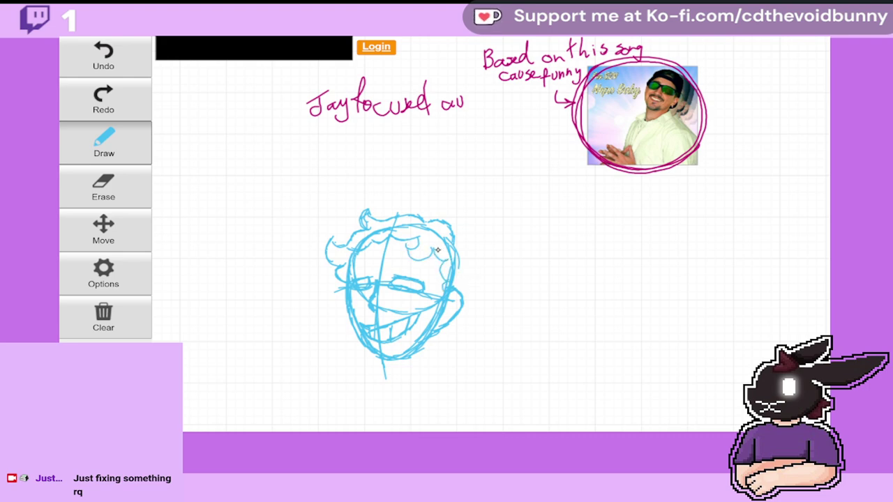
drag(432, 247, 445, 276)
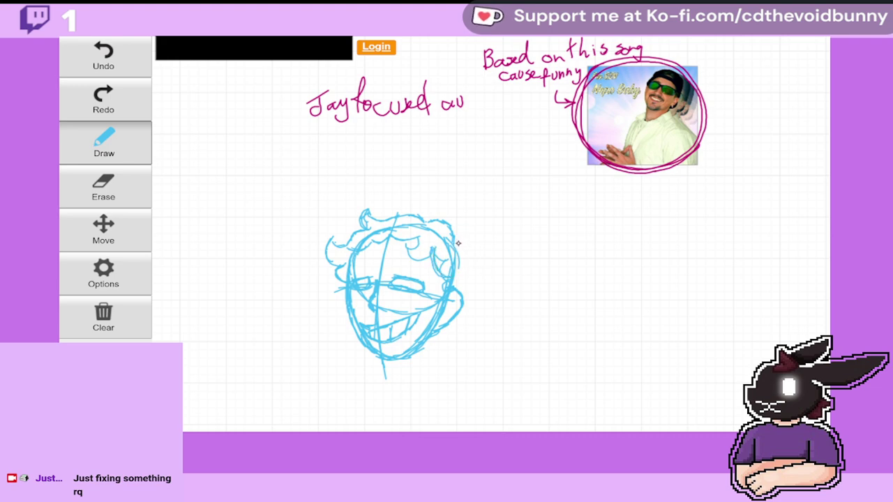
Step: Add a detached crescent-shaped curl off the head's upper right and small curls around and below the ear
mouse_move(456, 244)
mouse_down()
mouse_move(474, 225)
mouse_move(482, 240)
mouse_up()
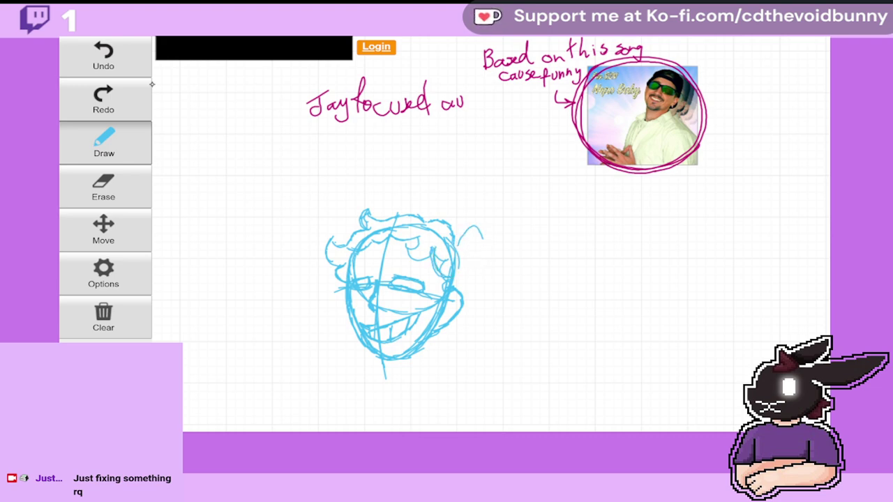
click(131, 56)
mouse_move(470, 237)
mouse_down()
mouse_move(476, 229)
mouse_move(487, 244)
mouse_move(472, 245)
mouse_move(491, 233)
mouse_move(473, 242)
mouse_up()
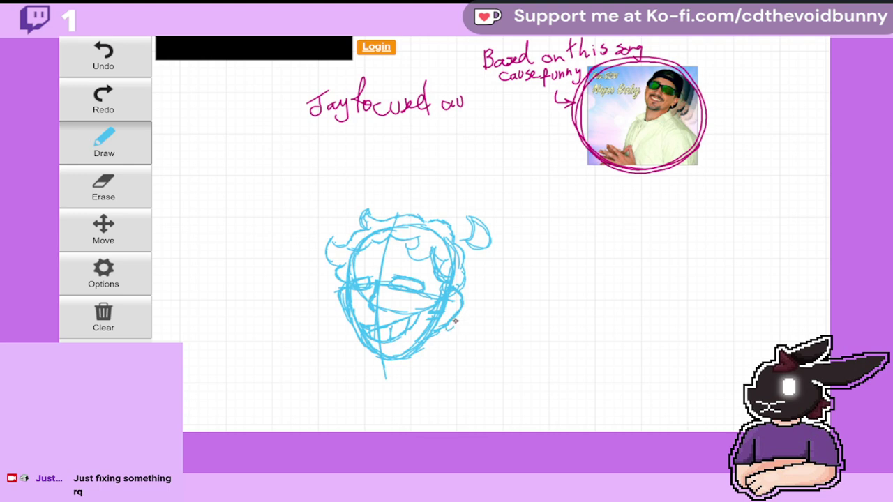
mouse_move(455, 321)
mouse_down()
mouse_move(453, 346)
mouse_move(438, 348)
mouse_up()
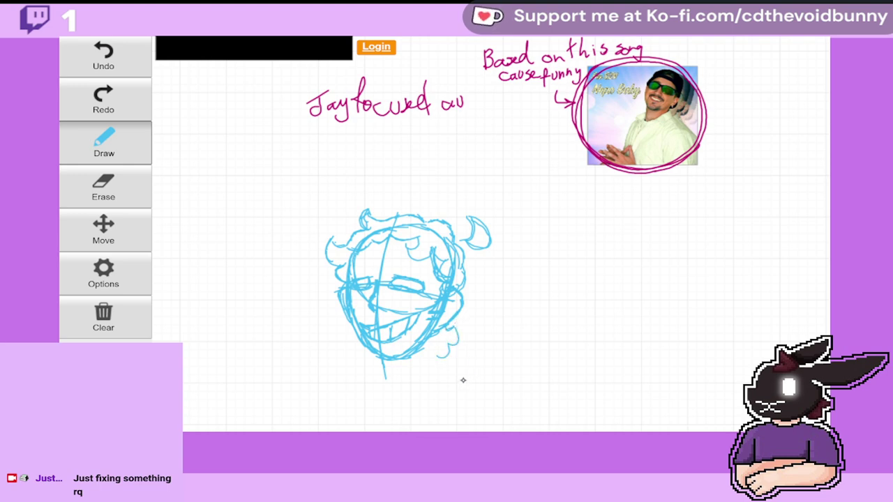
Step: Shift the canvas upward to free drawing space below the head
click(104, 229)
drag(387, 325, 380, 241)
click(98, 143)
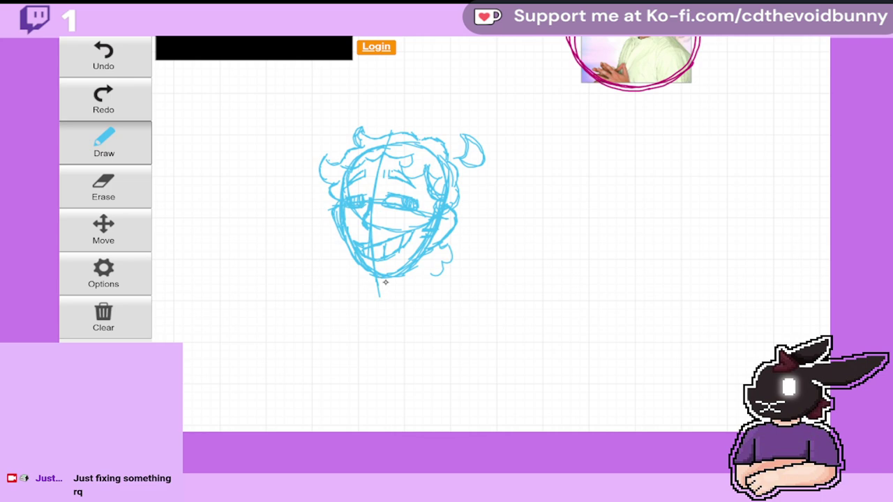
mouse_move(364, 298)
mouse_down()
mouse_move(335, 309)
mouse_move(375, 295)
mouse_move(305, 315)
mouse_up()
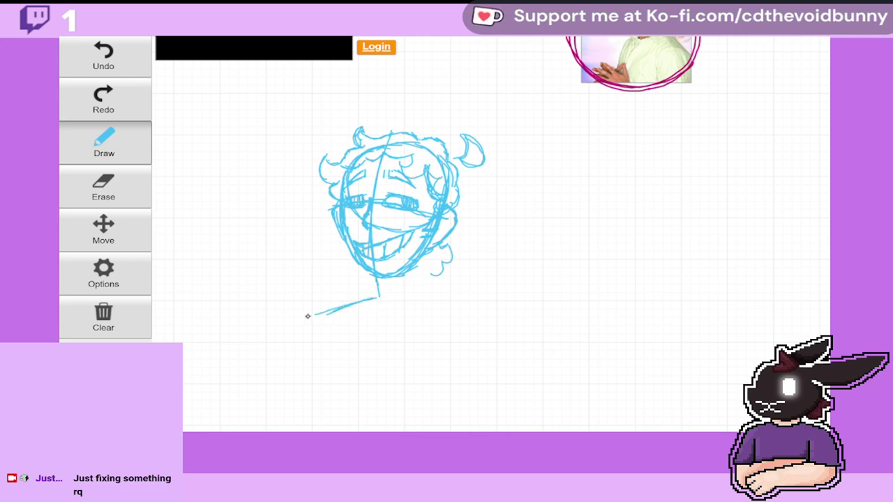
drag(380, 297, 490, 322)
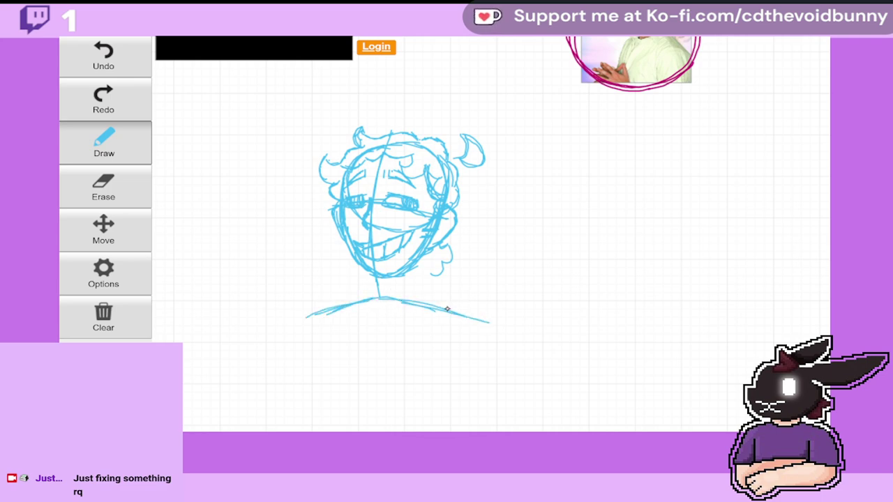
click(113, 61)
click(118, 64)
click(119, 64)
click(122, 71)
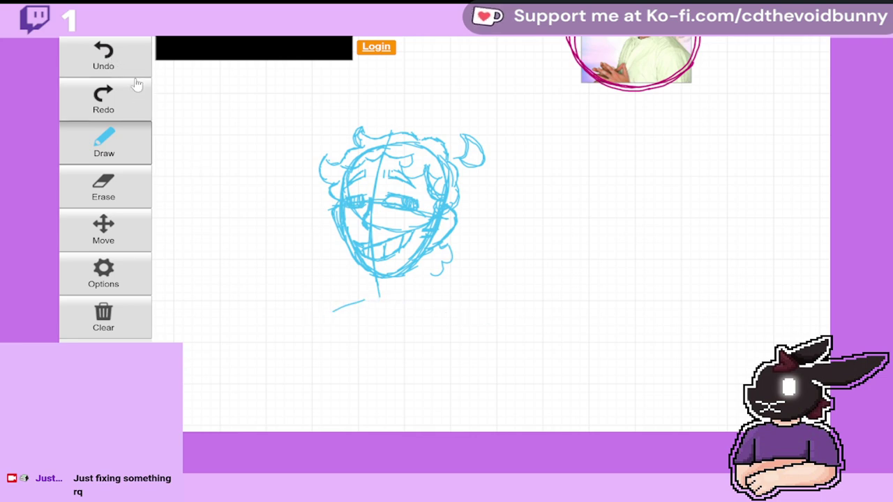
click(108, 62)
Step: Sketch the shoulder line from the base of the neck, nearly level on the left and sloping down on the right
mouse_move(312, 299)
mouse_down()
mouse_move(376, 294)
mouse_move(448, 319)
mouse_up()
drag(388, 302, 475, 342)
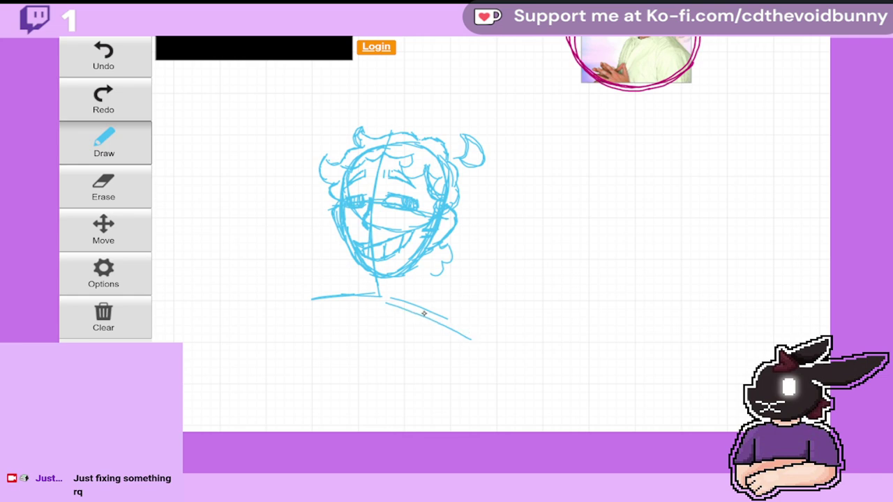
drag(420, 311, 500, 346)
mouse_move(342, 298)
mouse_down()
mouse_move(291, 309)
mouse_move(346, 296)
mouse_up()
Step: Sketch the torso outline below the shoulders, with sides tapering down to a curved lower edge
click(105, 246)
scroll(260, 270, down, 4)
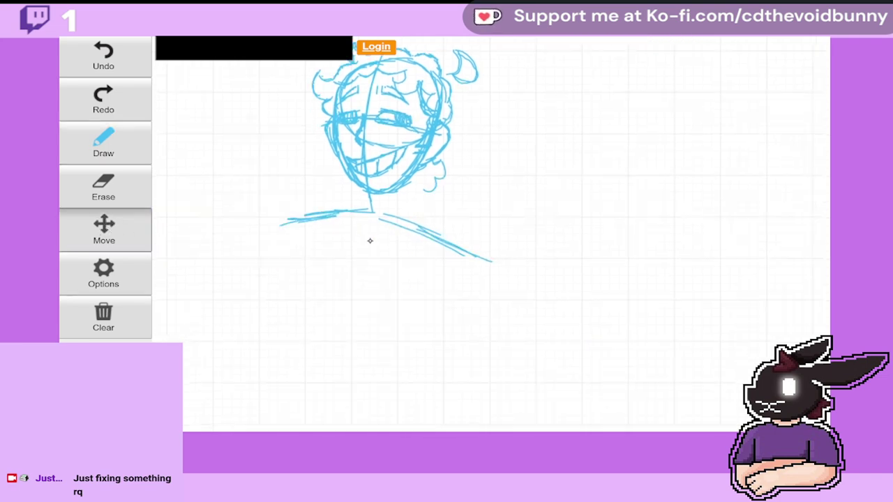
click(105, 143)
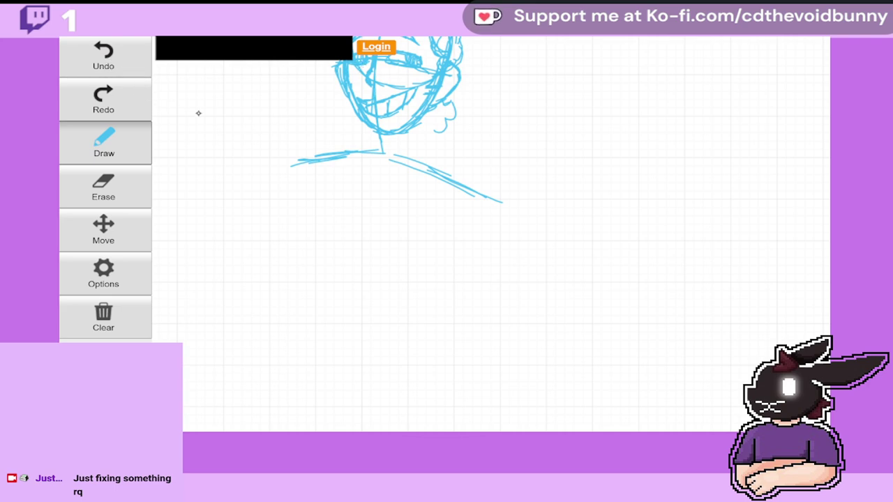
mouse_move(295, 170)
mouse_down()
mouse_move(279, 203)
mouse_move(262, 298)
mouse_up()
drag(501, 206, 426, 339)
drag(449, 293, 427, 339)
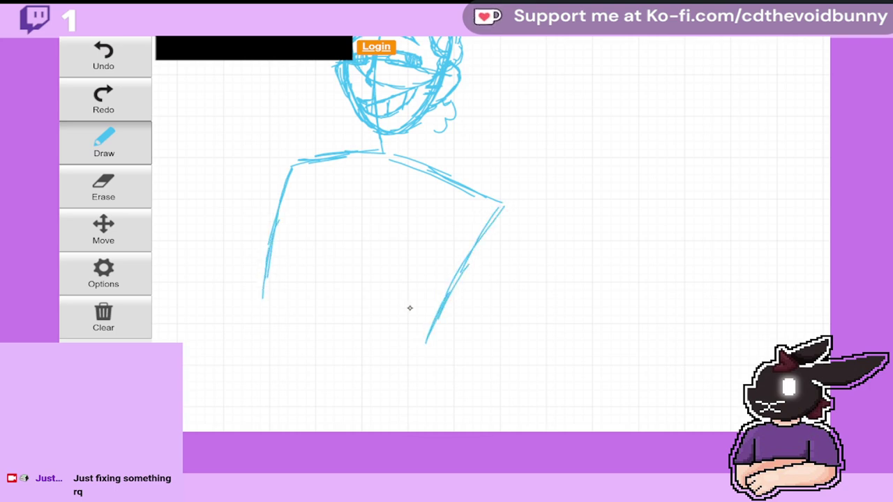
mouse_move(265, 281)
mouse_down()
mouse_move(265, 348)
mouse_move(315, 369)
mouse_move(392, 360)
mouse_up()
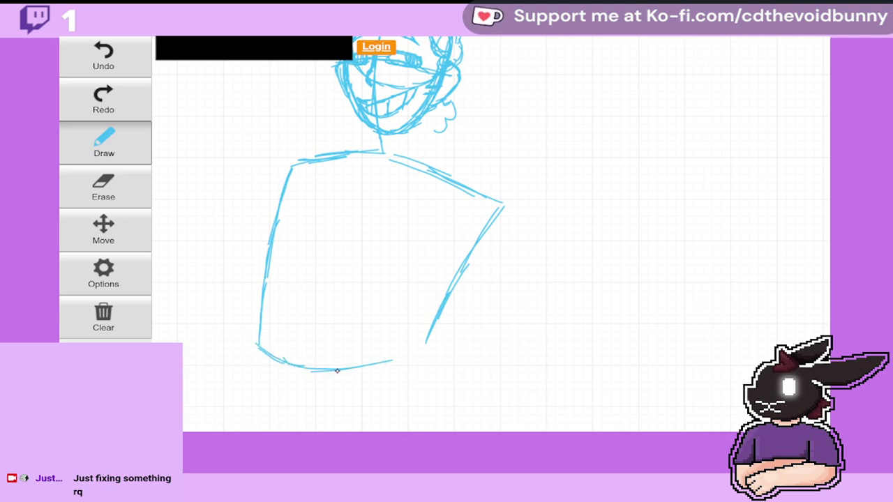
drag(337, 371, 428, 348)
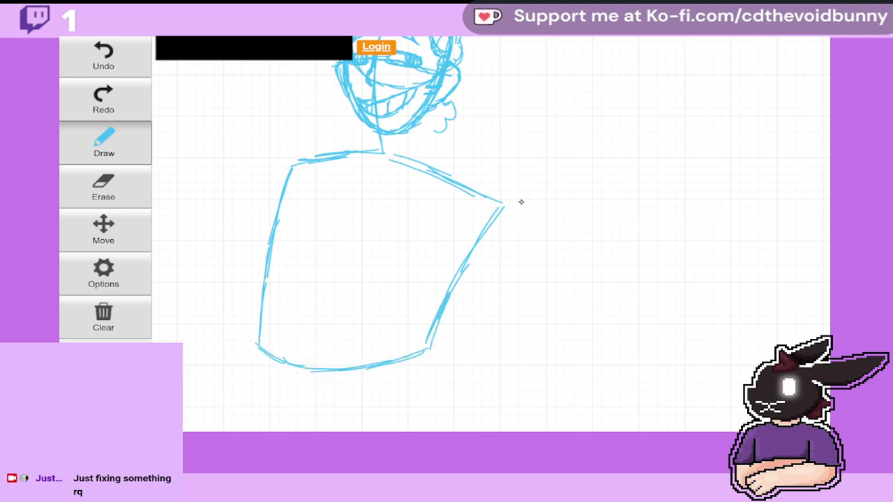
Step: Sketch round joint circles at both shoulders, undoing stray strokes
mouse_move(495, 204)
mouse_down()
mouse_move(491, 241)
mouse_move(499, 198)
mouse_move(499, 251)
mouse_move(488, 210)
mouse_move(475, 202)
mouse_move(474, 211)
mouse_move(507, 248)
mouse_move(472, 221)
mouse_move(514, 241)
mouse_move(470, 218)
mouse_move(504, 258)
mouse_move(482, 206)
mouse_up()
click(105, 59)
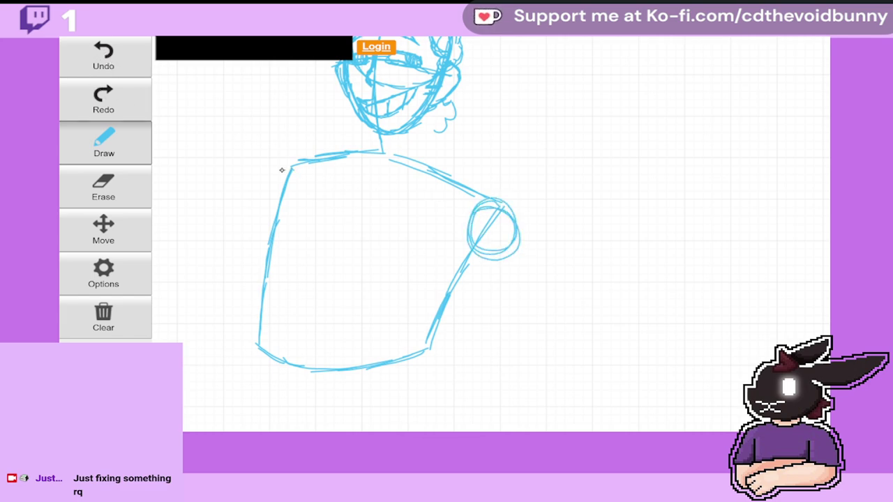
mouse_move(282, 170)
mouse_down()
mouse_move(288, 206)
mouse_move(287, 162)
mouse_move(286, 209)
mouse_move(300, 164)
mouse_move(287, 161)
mouse_move(265, 188)
mouse_move(307, 191)
mouse_move(263, 194)
mouse_move(308, 195)
mouse_move(269, 173)
mouse_up()
click(103, 55)
Step: Sketch both sides of the neck and slope them down onto the shoulders
click(125, 242)
mouse_move(385, 157)
mouse_down()
mouse_move(353, 298)
mouse_move(355, 284)
mouse_up()
click(109, 150)
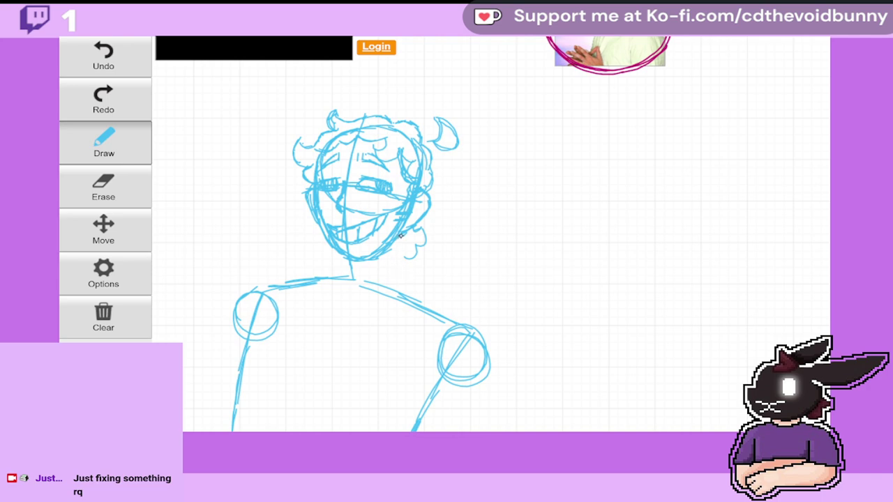
mouse_move(402, 235)
mouse_down()
mouse_move(399, 273)
mouse_move(447, 310)
mouse_move(401, 276)
mouse_up()
drag(481, 334, 453, 314)
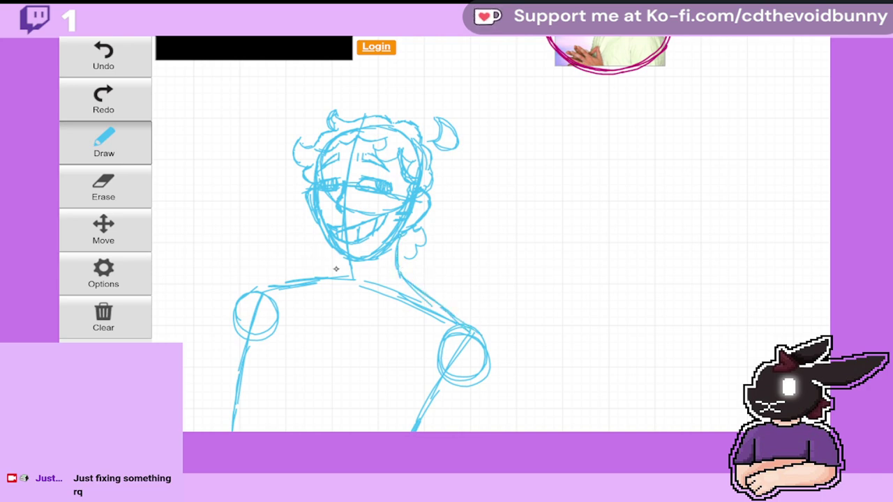
mouse_move(336, 269)
mouse_down()
mouse_move(336, 252)
mouse_move(297, 279)
mouse_move(245, 290)
mouse_up()
drag(300, 275, 262, 285)
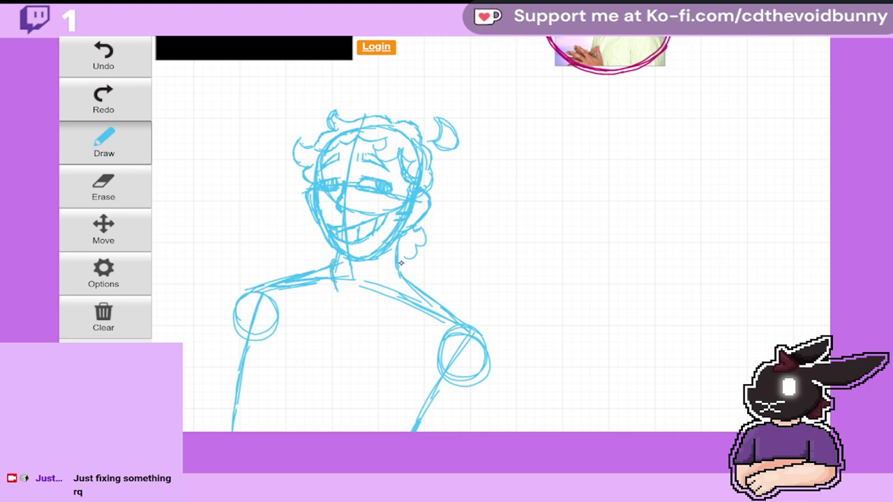
Step: Sketch a jagged, pointed shirt collar around the neck
mouse_move(395, 271)
mouse_down()
mouse_move(335, 297)
mouse_move(345, 305)
mouse_up()
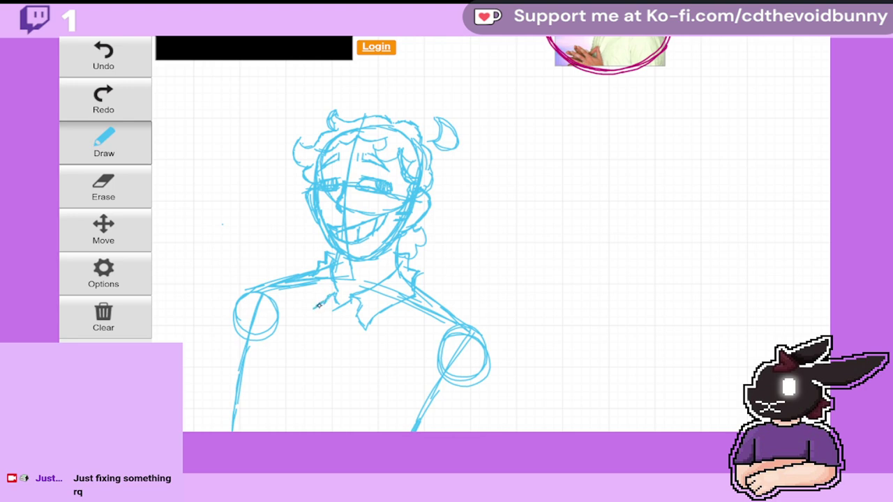
drag(318, 304, 316, 288)
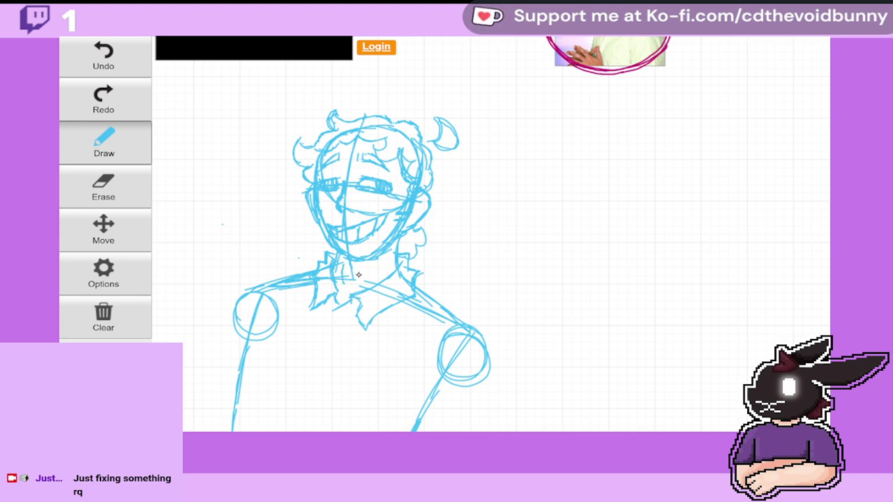
Step: Sketch the shirt's front opening from the collar to the torso's lower edge, with seven oval buttons along it
click(115, 230)
drag(390, 340, 409, 258)
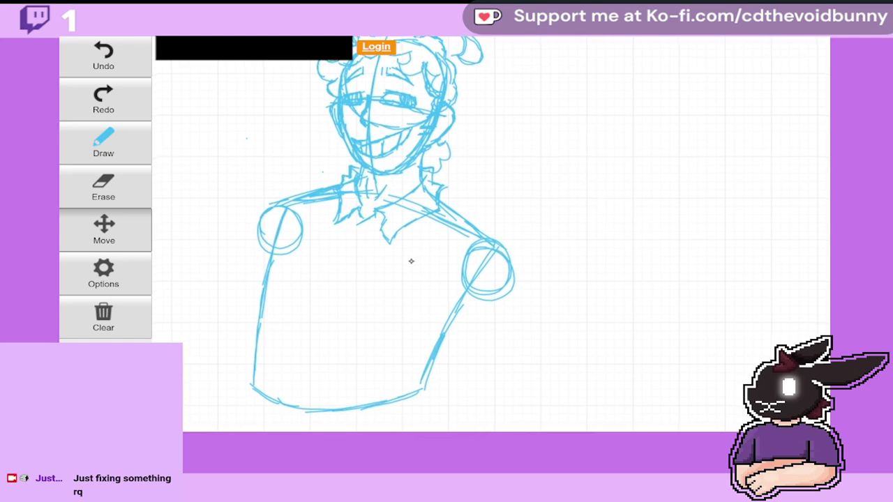
click(109, 145)
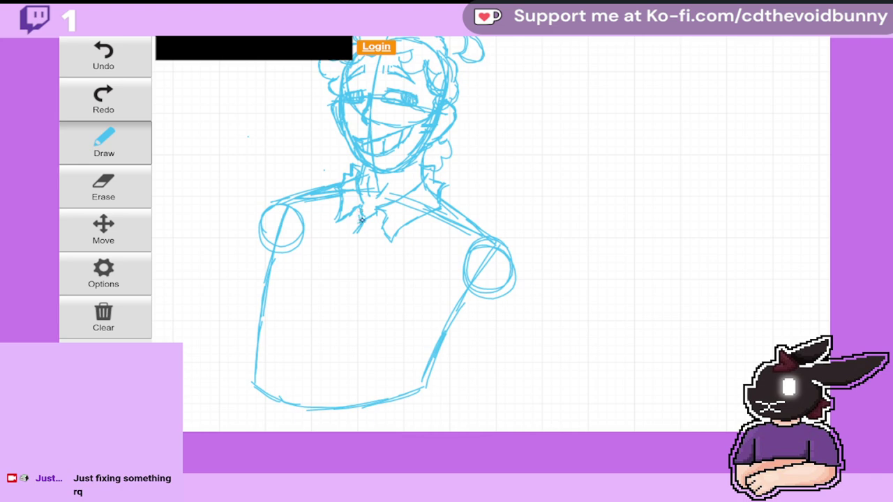
drag(351, 231, 328, 332)
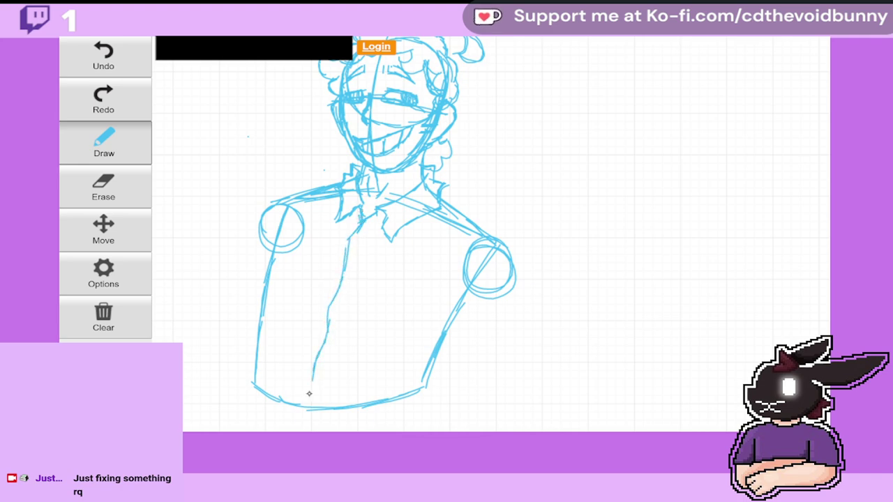
drag(313, 374, 305, 399)
drag(374, 218, 359, 238)
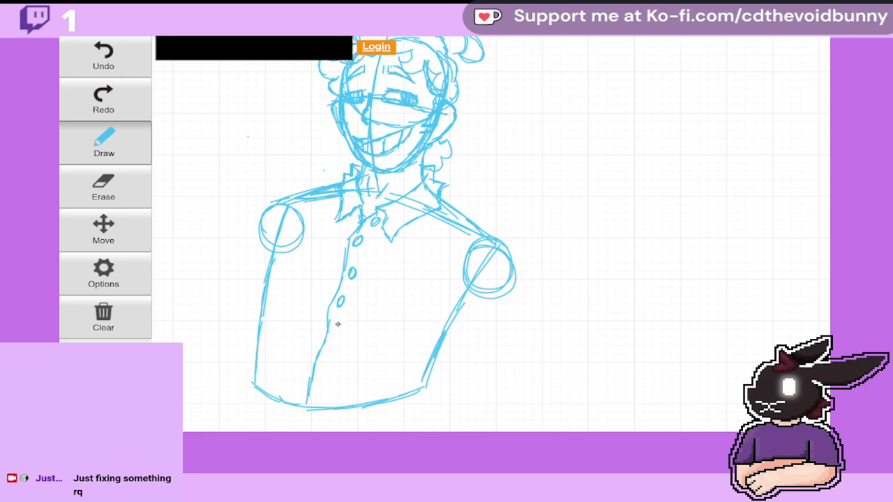
mouse_move(337, 324)
mouse_down()
mouse_move(323, 361)
mouse_move(328, 353)
mouse_up()
Step: Sketch a sleeved upper arm from the right shoulder joint, with a curved lower edge and creases at the armpit
mouse_move(442, 200)
mouse_down()
mouse_move(516, 255)
mouse_move(517, 281)
mouse_move(517, 254)
mouse_move(528, 313)
mouse_up()
drag(511, 243, 538, 369)
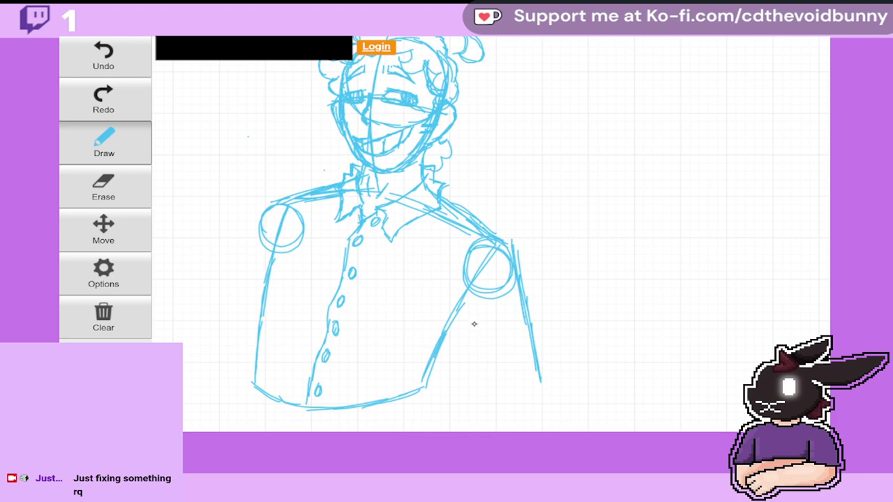
drag(459, 302, 467, 384)
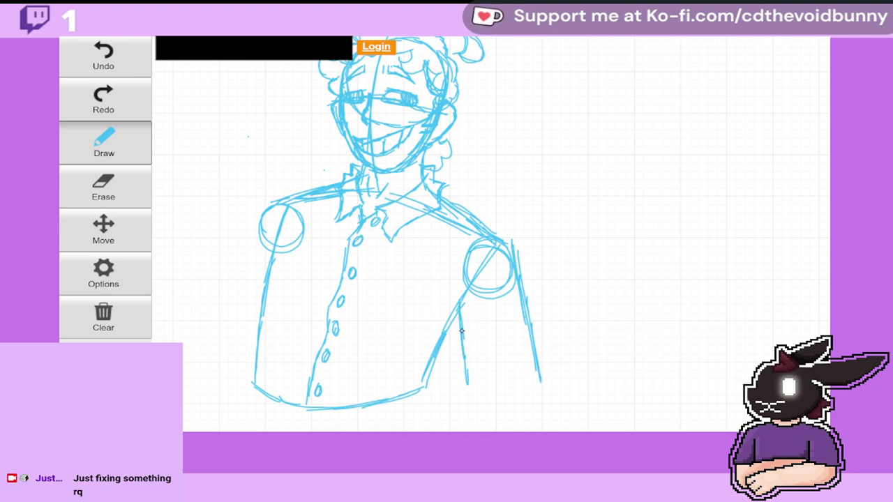
mouse_move(462, 331)
mouse_down()
mouse_move(469, 388)
mouse_move(524, 400)
mouse_move(541, 393)
mouse_move(543, 380)
mouse_up()
drag(457, 318, 466, 394)
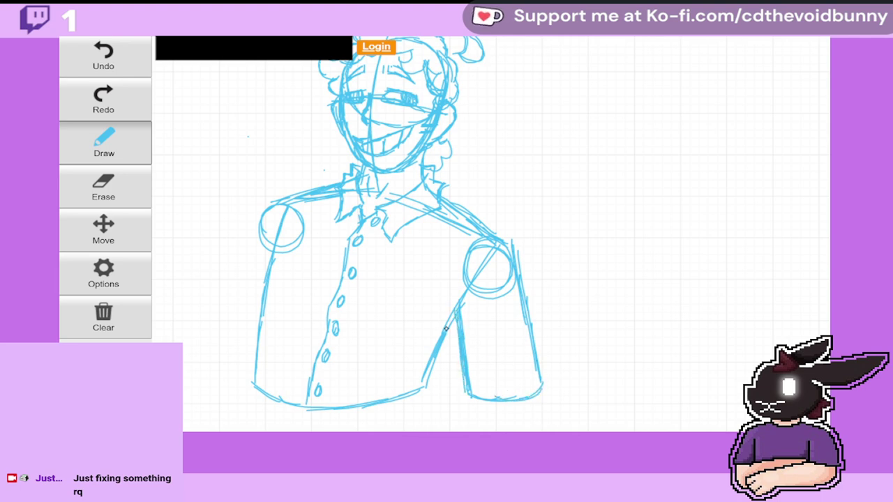
drag(459, 317, 458, 314)
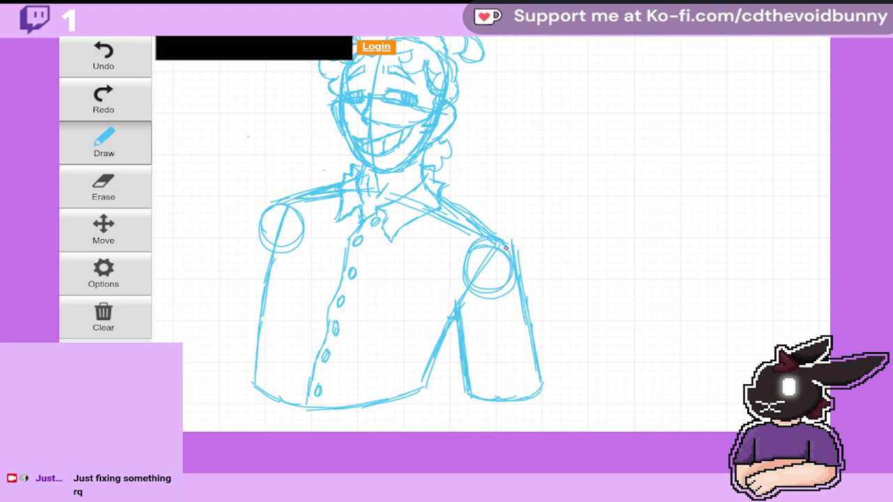
mouse_move(482, 262)
mouse_down()
mouse_move(500, 243)
mouse_move(471, 272)
mouse_move(505, 239)
mouse_move(513, 245)
mouse_move(516, 275)
mouse_up()
drag(455, 315, 447, 301)
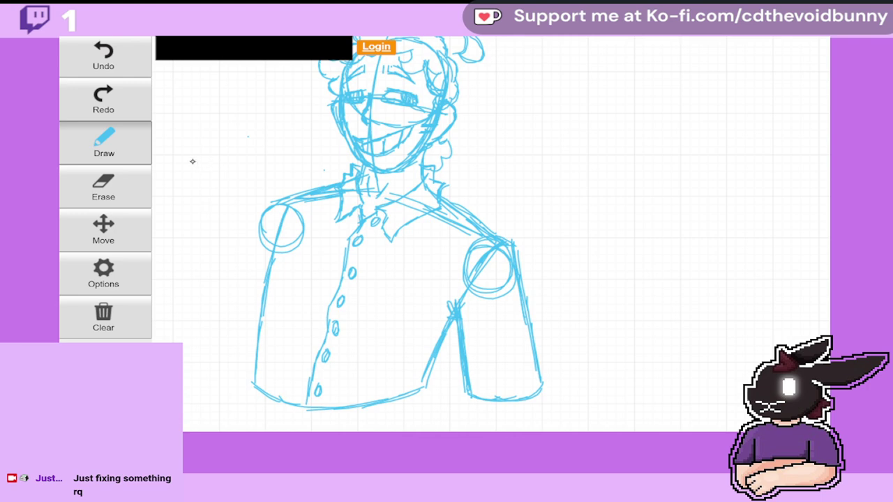
Step: Sketch a larger joint circle at the shoulder of the sleeved upper arm and a centre guideline down the arm
click(105, 230)
drag(247, 175, 370, 197)
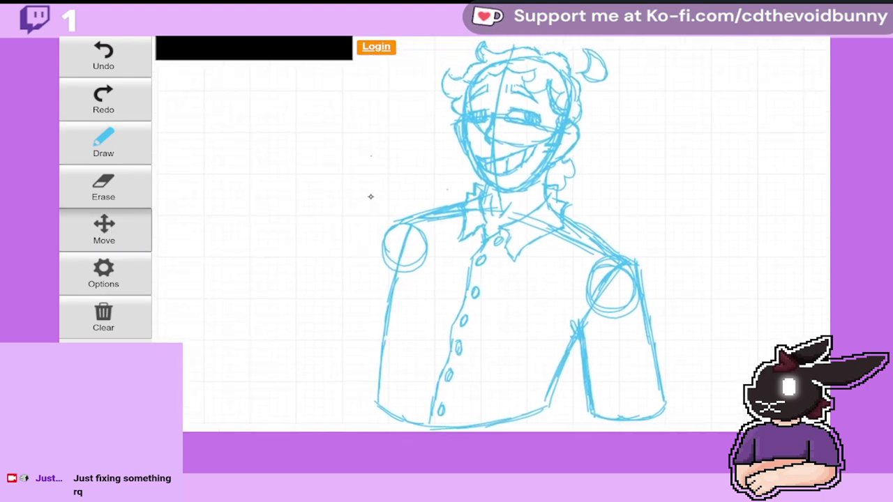
click(110, 148)
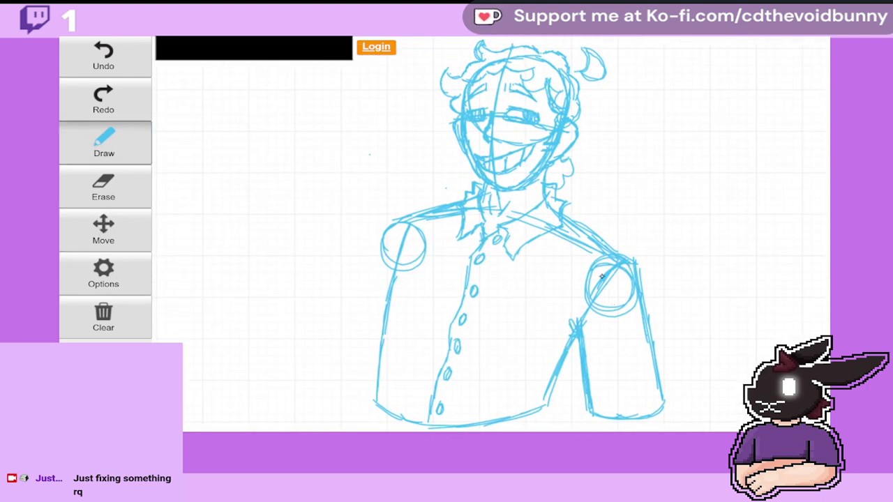
mouse_move(602, 277)
mouse_down()
mouse_move(580, 315)
mouse_move(625, 311)
mouse_move(616, 268)
mouse_move(577, 291)
mouse_move(603, 327)
mouse_move(638, 292)
mouse_move(614, 264)
mouse_up()
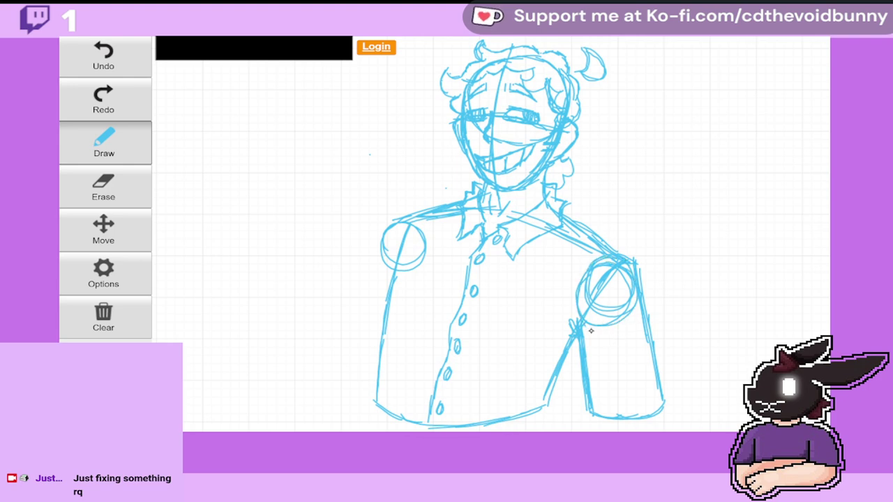
drag(614, 294, 623, 397)
drag(616, 335, 626, 413)
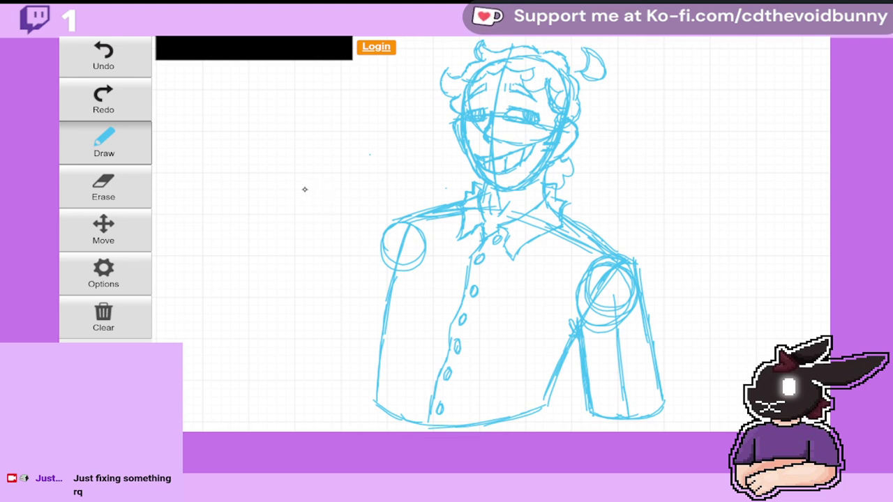
Step: Sketch a boxy palm outline for the raised hand beside the character's head, and undo its upper and thumb-side edges
mouse_move(263, 182)
mouse_down()
mouse_move(276, 207)
mouse_move(262, 183)
mouse_move(286, 221)
mouse_move(344, 205)
mouse_move(333, 148)
mouse_move(274, 162)
mouse_move(258, 180)
mouse_move(299, 153)
mouse_move(326, 150)
mouse_move(299, 154)
mouse_move(330, 155)
mouse_move(341, 205)
mouse_up()
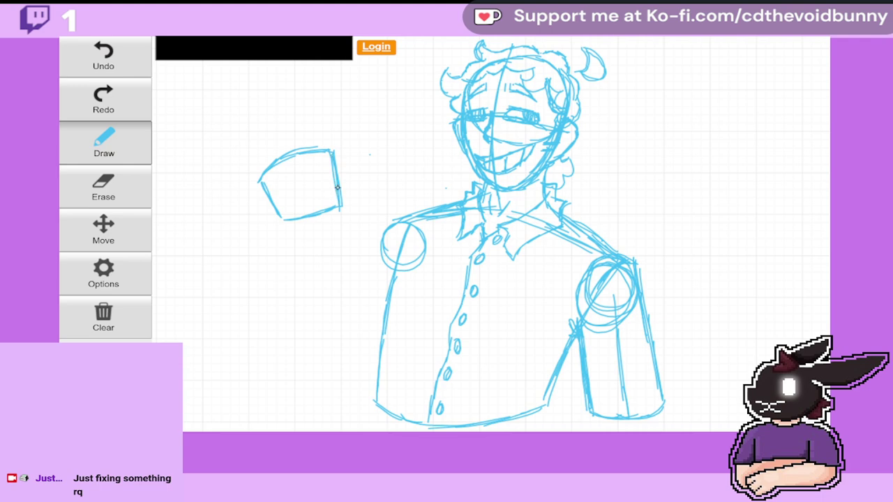
click(103, 56)
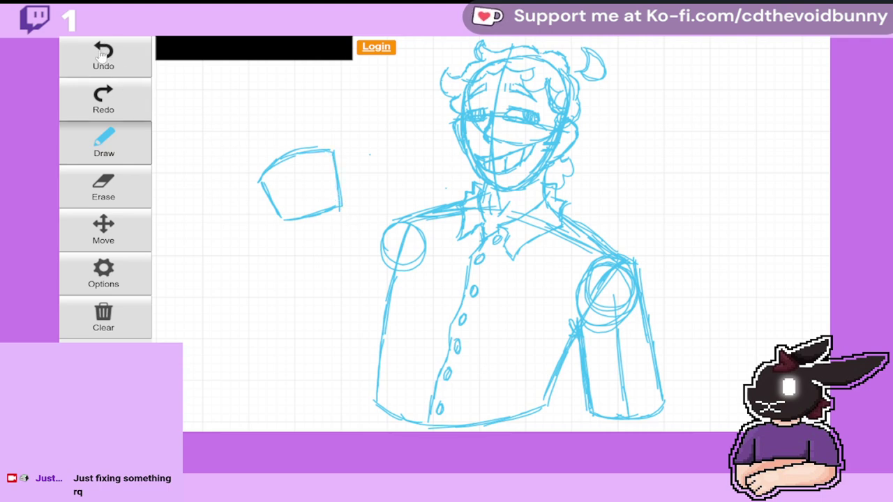
click(102, 55)
click(103, 56)
click(101, 57)
click(103, 56)
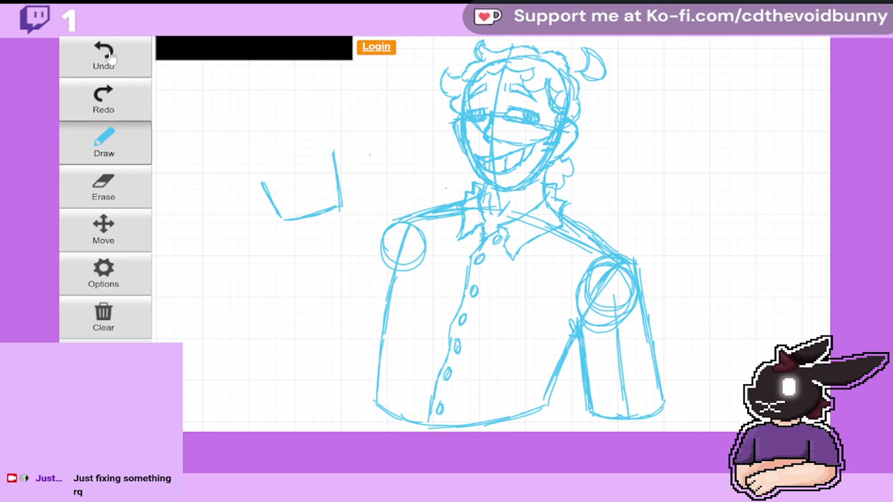
click(110, 60)
click(110, 60)
click(110, 61)
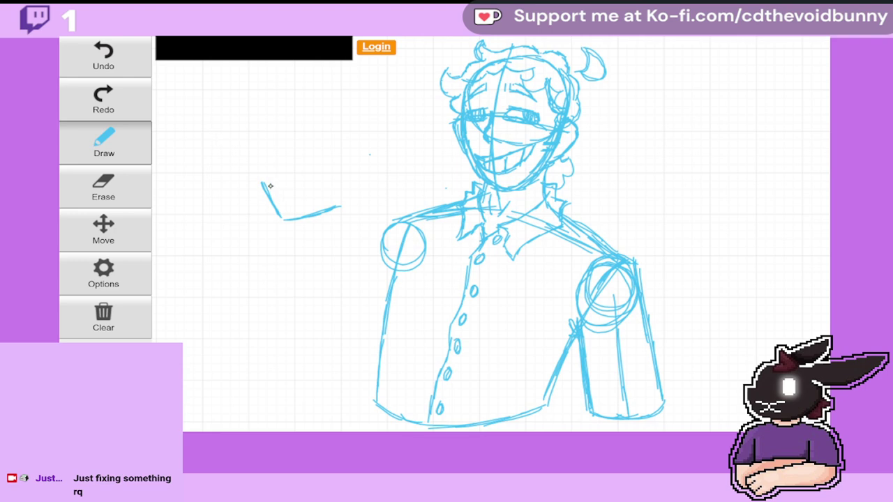
Step: Redraw the palm's upper and thumb-side edges, with an oval thumb joint and three knuckle ovals
mouse_move(258, 182)
mouse_down()
mouse_move(263, 172)
mouse_move(318, 151)
mouse_move(342, 206)
mouse_up()
mouse_move(334, 170)
mouse_down()
mouse_move(343, 208)
mouse_move(333, 170)
mouse_move(311, 155)
mouse_up()
mouse_move(333, 188)
mouse_down()
mouse_move(336, 172)
mouse_move(339, 201)
mouse_up()
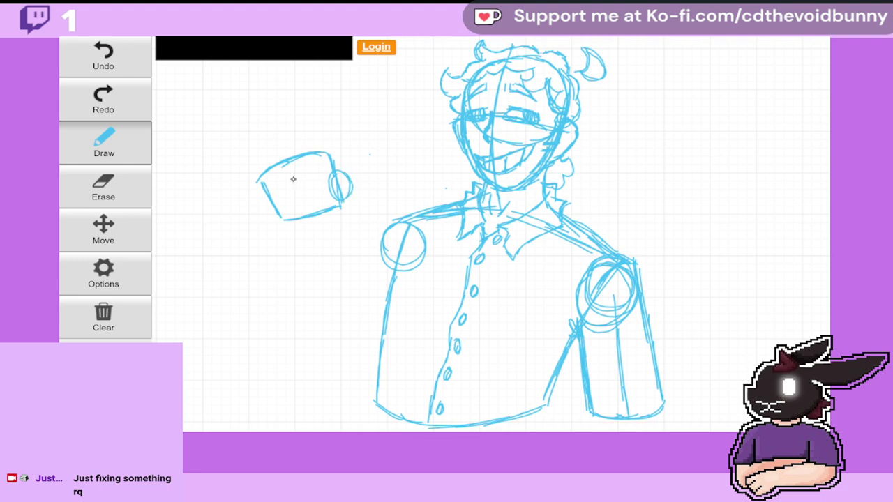
mouse_move(314, 148)
mouse_down()
mouse_move(287, 166)
mouse_move(292, 148)
mouse_move(299, 158)
mouse_move(265, 166)
mouse_move(281, 175)
mouse_move(257, 173)
mouse_move(278, 164)
mouse_up()
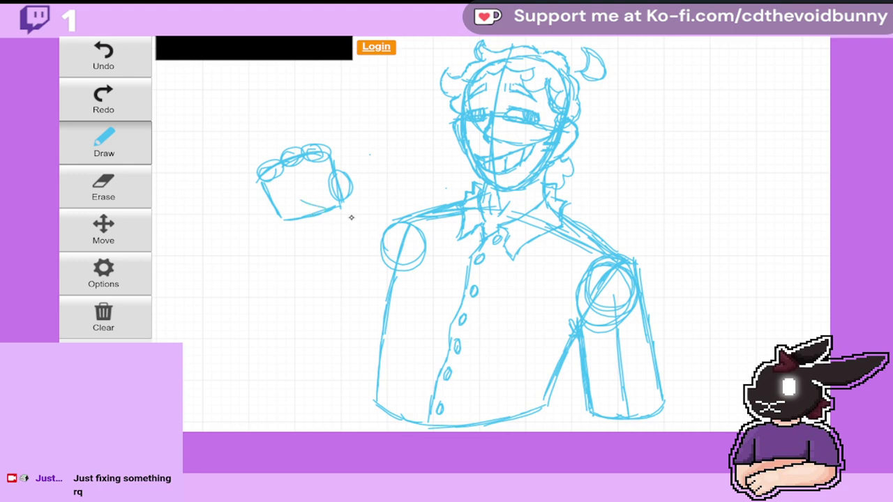
Step: Sketch the raised arm's guidelines from shoulder to a circular elbow joint to the palm, and erase the surplus construction lines
mouse_move(332, 208)
mouse_down()
mouse_move(408, 240)
mouse_move(308, 198)
mouse_move(402, 236)
mouse_move(407, 227)
mouse_move(384, 232)
mouse_move(404, 269)
mouse_move(432, 234)
mouse_move(380, 244)
mouse_move(405, 282)
mouse_move(433, 252)
mouse_move(402, 247)
mouse_up()
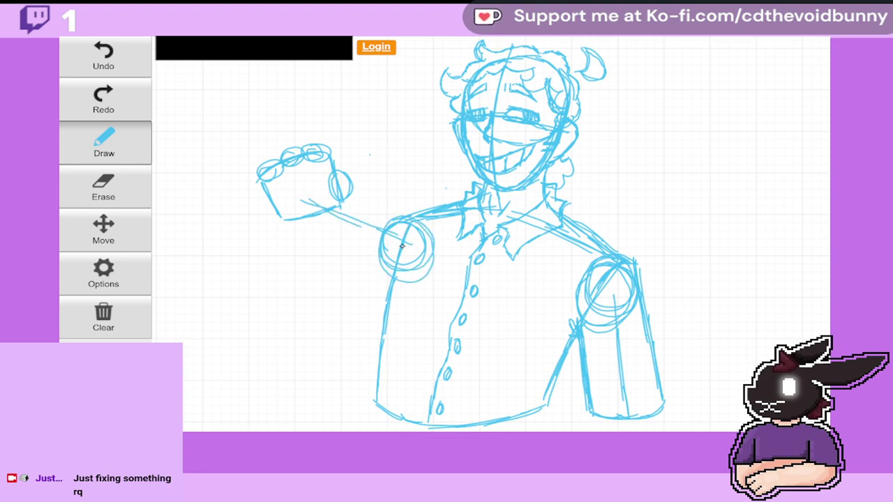
drag(312, 207, 405, 248)
mouse_move(367, 226)
mouse_down()
mouse_move(316, 329)
mouse_move(334, 282)
mouse_up()
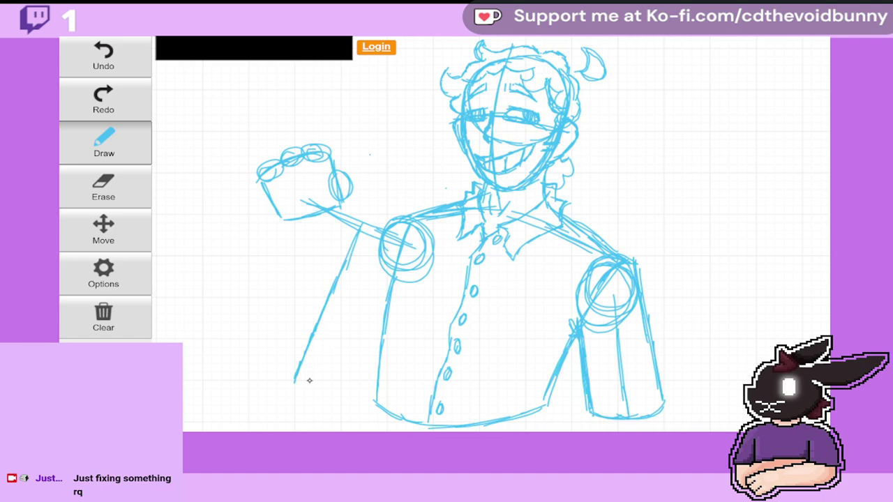
mouse_move(295, 371)
mouse_down()
mouse_move(291, 411)
mouse_move(322, 370)
mouse_move(276, 389)
mouse_move(317, 399)
mouse_move(277, 370)
mouse_move(306, 409)
mouse_move(320, 372)
mouse_up()
drag(304, 201, 304, 312)
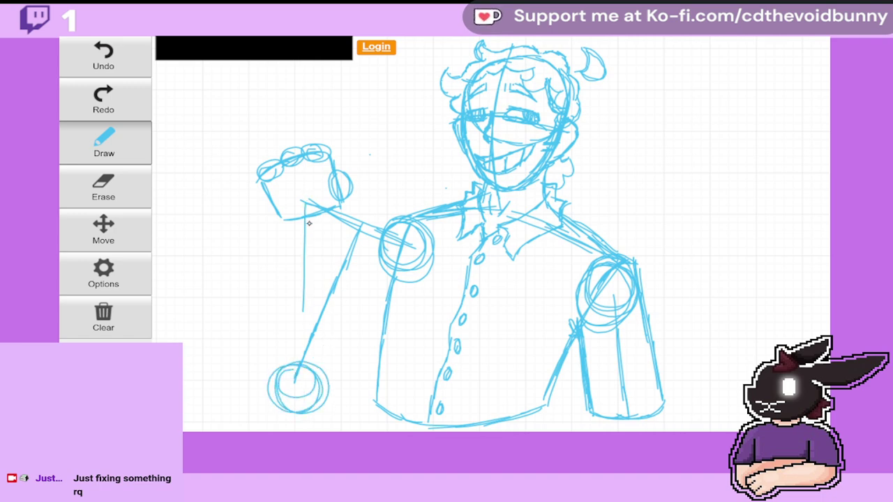
mouse_move(308, 220)
mouse_down()
mouse_move(295, 379)
mouse_move(408, 244)
mouse_move(300, 388)
mouse_up()
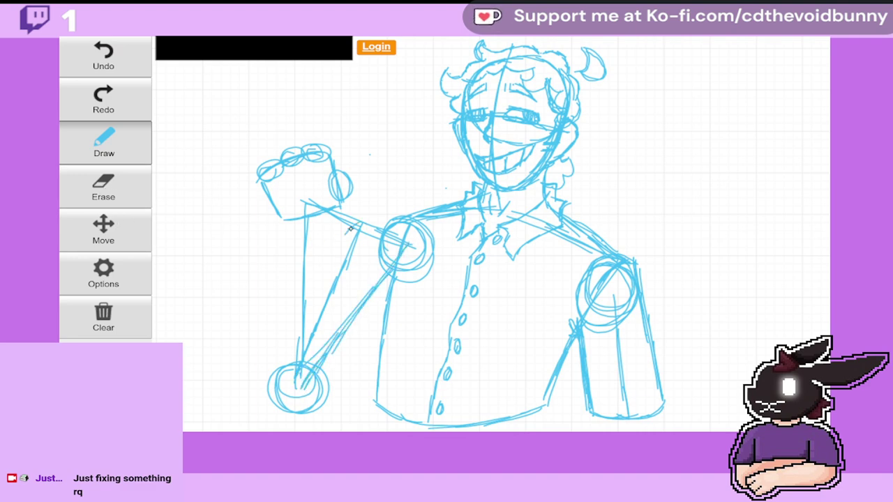
click(132, 188)
mouse_move(362, 220)
mouse_down()
mouse_move(341, 230)
mouse_move(354, 227)
mouse_move(354, 250)
mouse_move(316, 320)
mouse_up()
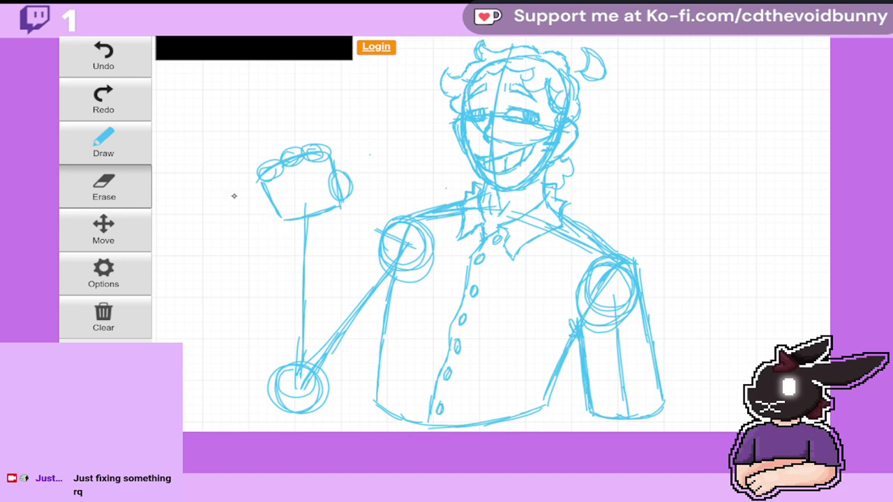
Step: Outline the raised forearm and bent upper arm around the guidelines, and erase the stray lines at the inner forearm
click(120, 153)
drag(281, 220, 277, 287)
drag(282, 241, 273, 351)
mouse_move(277, 304)
mouse_down()
mouse_move(271, 372)
mouse_move(283, 392)
mouse_move(335, 399)
mouse_move(378, 343)
mouse_move(362, 365)
mouse_up()
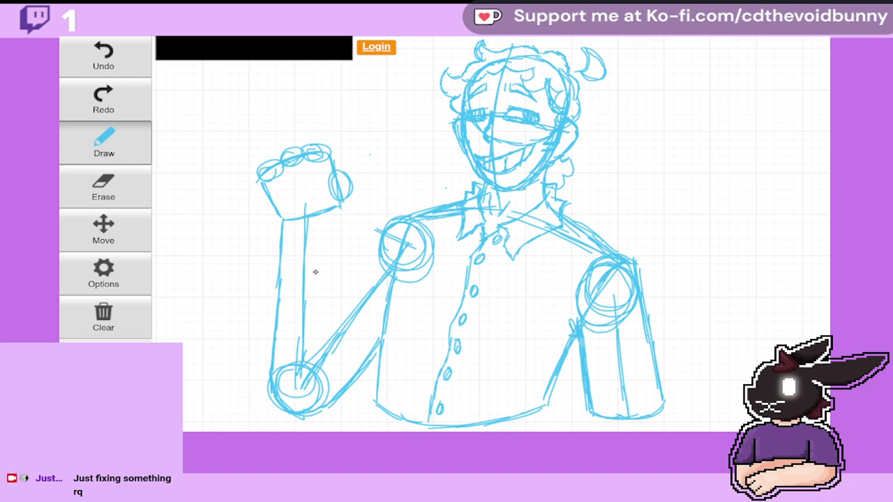
click(110, 59)
drag(398, 222, 333, 295)
mouse_move(338, 241)
mouse_down()
mouse_move(338, 219)
mouse_move(335, 355)
mouse_move(344, 209)
mouse_up()
mouse_move(334, 259)
mouse_down()
mouse_move(345, 346)
mouse_move(332, 399)
mouse_move(345, 365)
mouse_move(336, 226)
mouse_up()
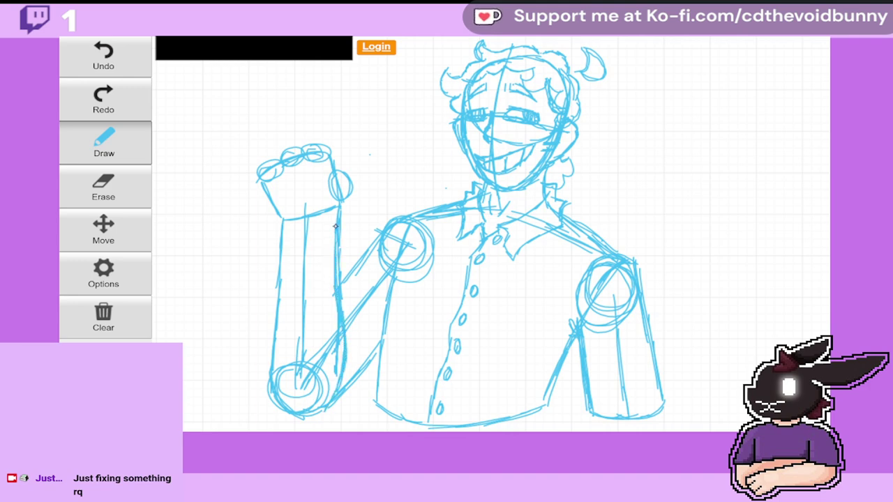
mouse_move(282, 219)
mouse_down()
mouse_move(272, 361)
mouse_move(291, 413)
mouse_move(310, 420)
mouse_move(380, 342)
mouse_up()
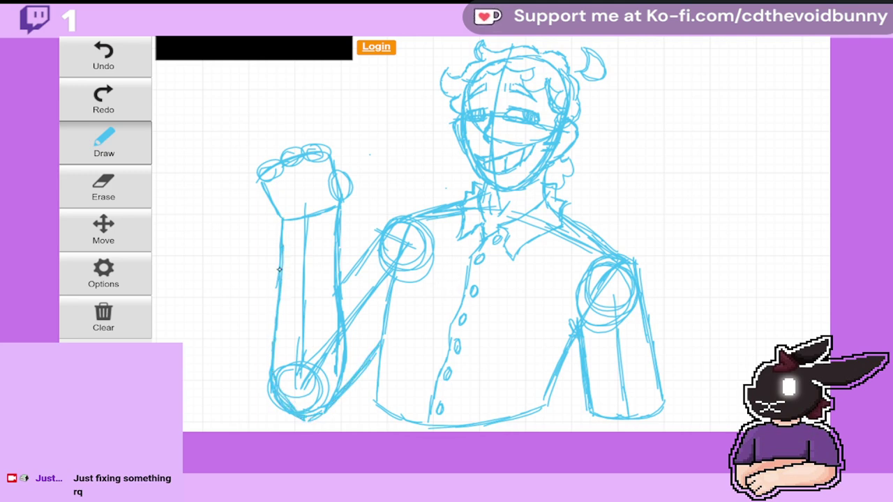
click(112, 189)
drag(337, 377, 336, 342)
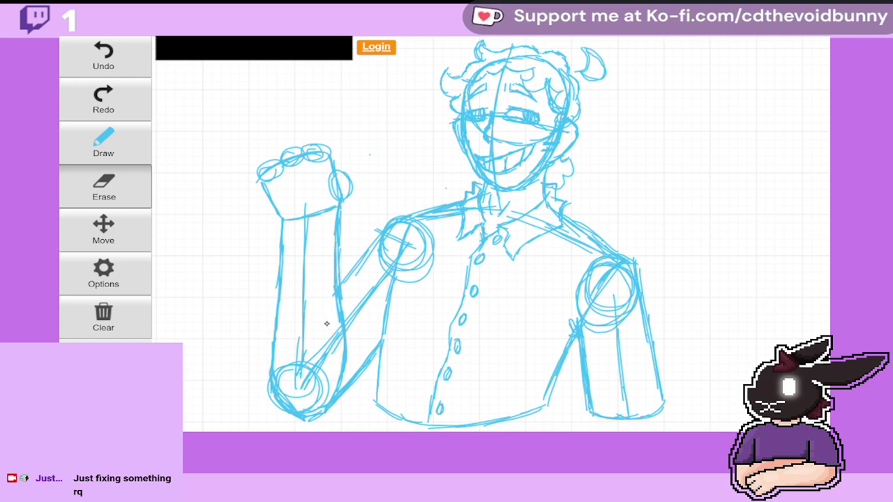
click(112, 147)
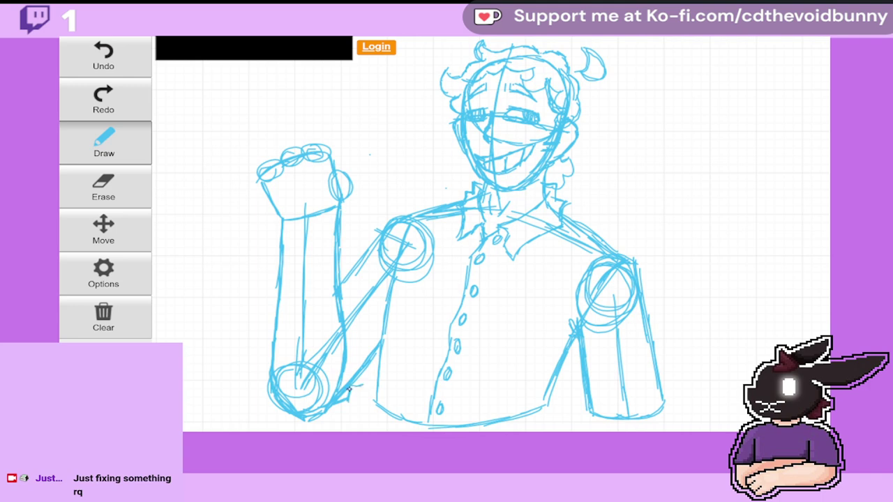
drag(349, 389, 363, 373)
click(109, 59)
click(108, 60)
click(106, 60)
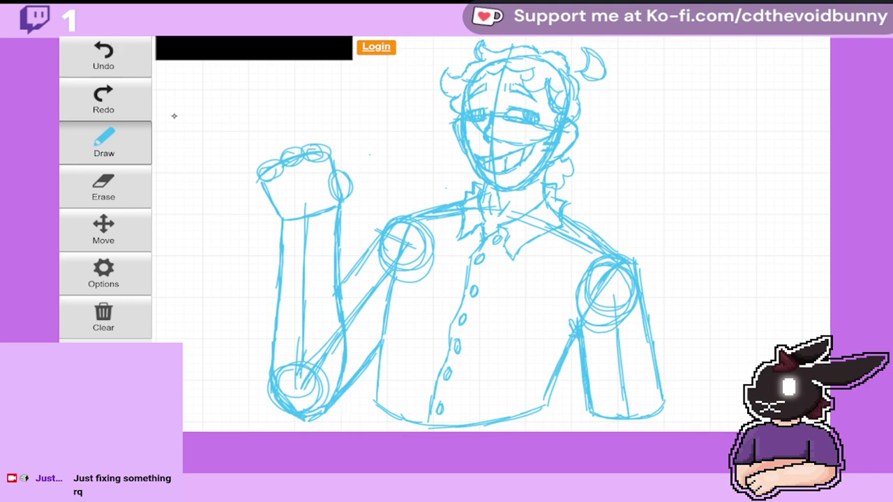
Step: Sketch a curved cuff band around the raised forearm, with wrinkled sleeve edges below it, and reinforce the palm's heel
mouse_move(273, 253)
mouse_down()
mouse_move(271, 286)
mouse_move(274, 248)
mouse_move(324, 241)
mouse_move(298, 252)
mouse_move(336, 235)
mouse_move(342, 267)
mouse_up()
mouse_move(271, 287)
mouse_down()
mouse_move(335, 263)
mouse_move(334, 272)
mouse_up()
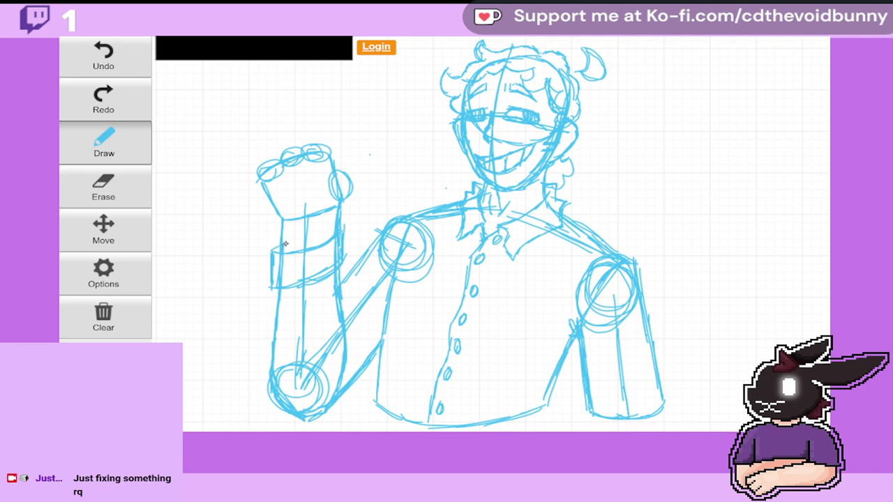
mouse_move(271, 288)
mouse_down()
mouse_move(259, 332)
mouse_move(274, 398)
mouse_up()
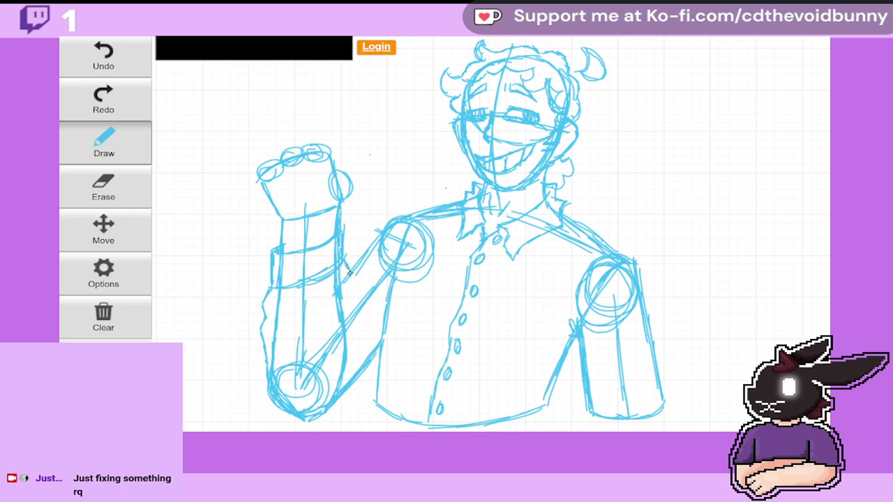
drag(348, 274, 346, 331)
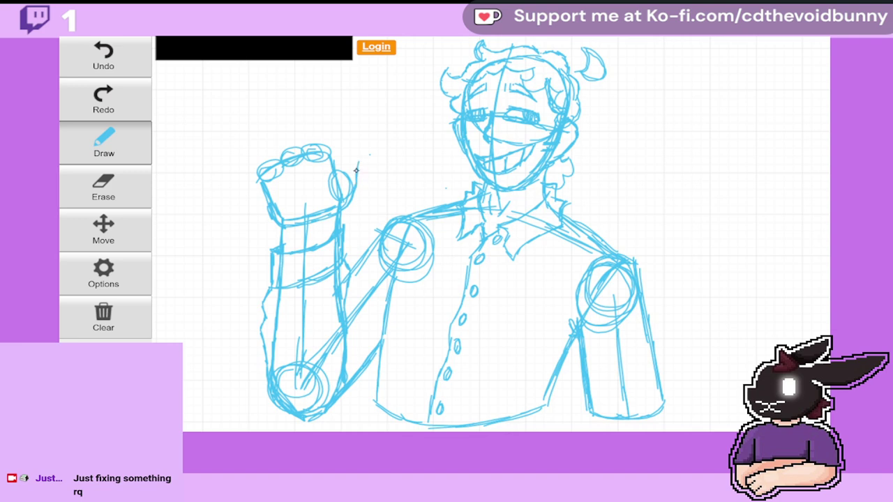
Step: Sketch a pointed thumb rising from the thumb joint, with a curved crease across the palm at its base
mouse_move(355, 170)
mouse_down()
mouse_move(365, 146)
mouse_move(344, 153)
mouse_move(314, 192)
mouse_move(334, 173)
mouse_up()
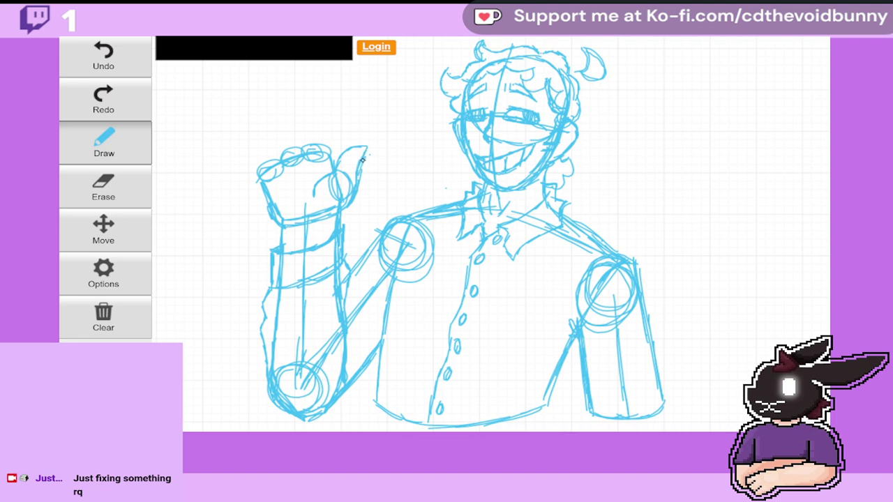
mouse_move(362, 160)
mouse_down()
mouse_move(341, 181)
mouse_move(348, 211)
mouse_move(363, 161)
mouse_up()
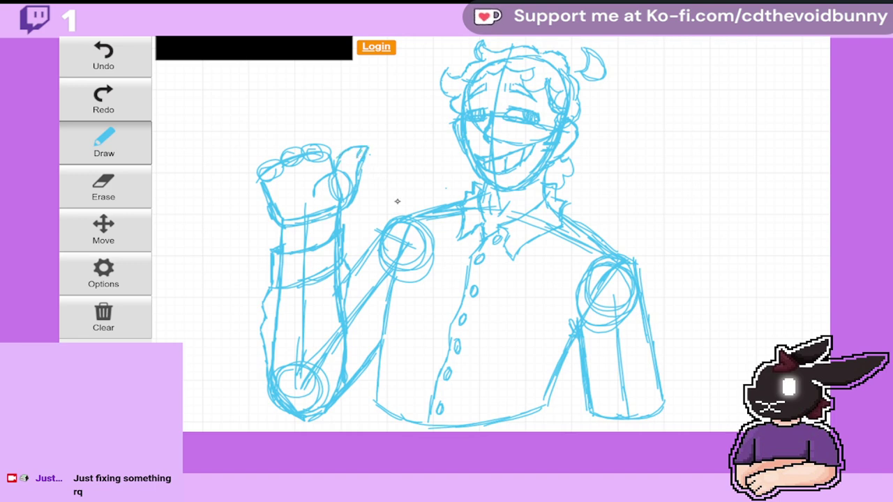
click(110, 52)
Step: Sketch a raised index finger and the curled remaining fingers over the knuckle ovals of the raised hand
click(104, 224)
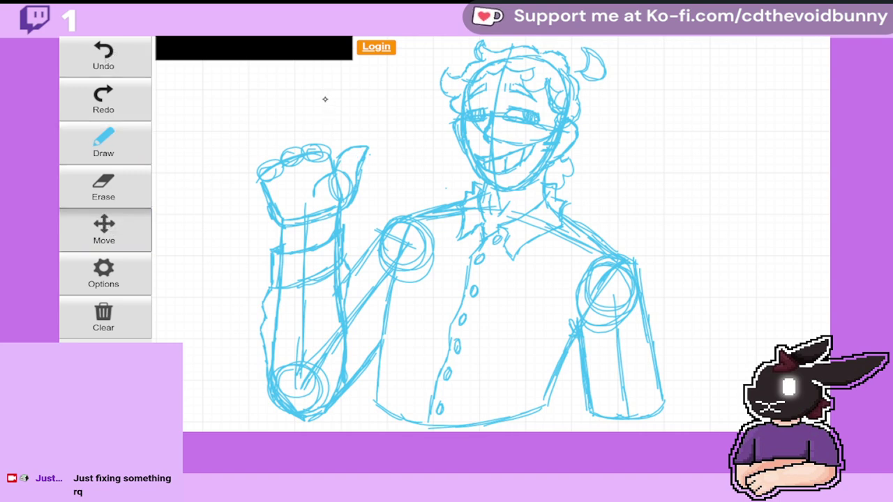
drag(326, 95, 362, 175)
click(111, 140)
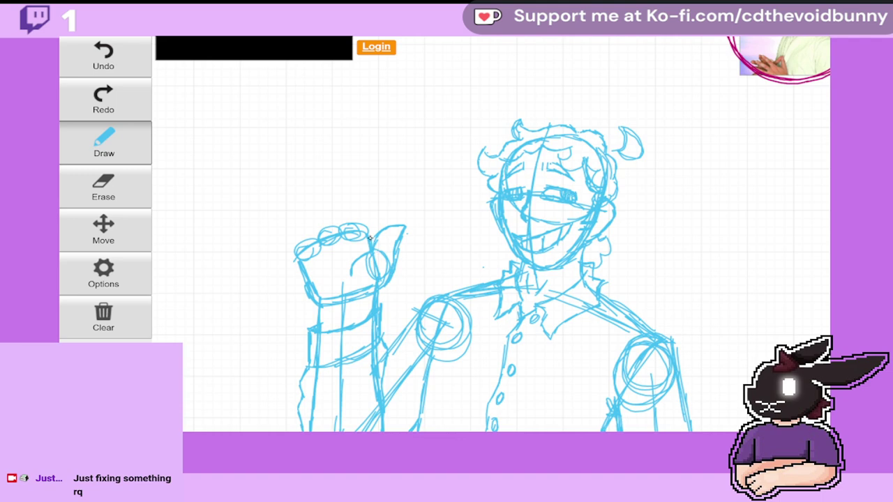
mouse_move(370, 238)
mouse_down()
mouse_move(356, 189)
mouse_move(365, 215)
mouse_move(351, 180)
mouse_up()
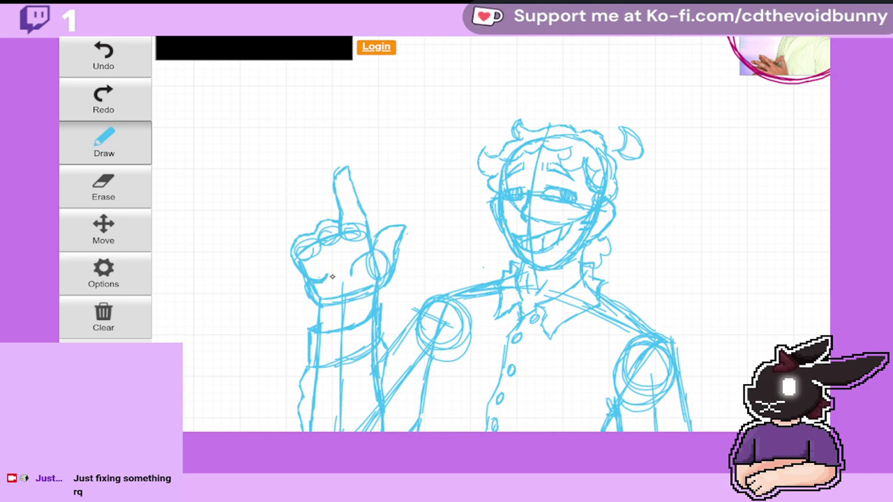
drag(336, 276, 346, 246)
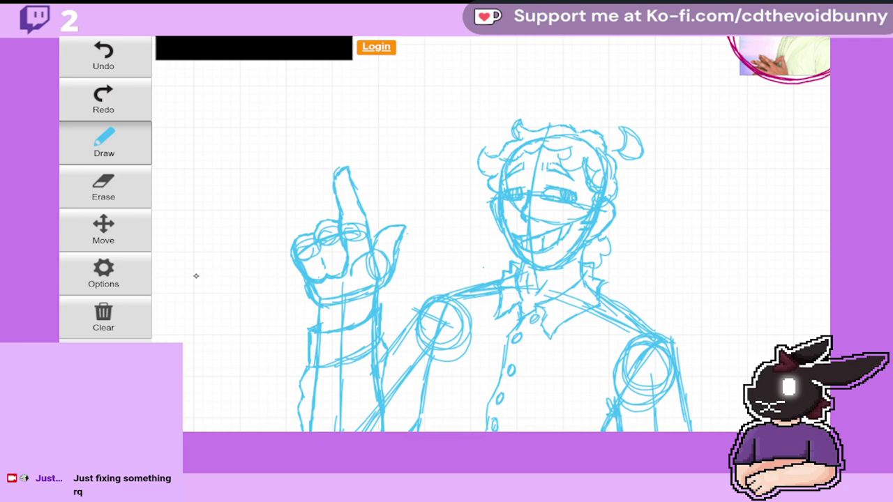
click(104, 230)
drag(693, 211, 580, 236)
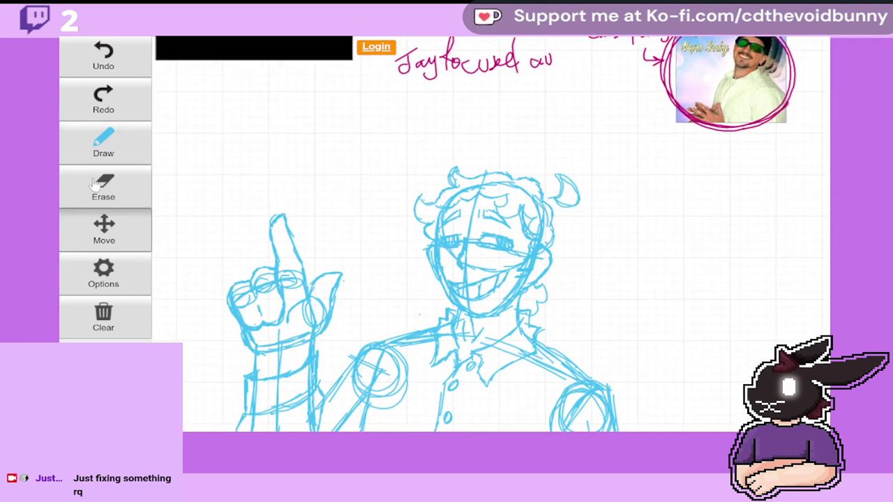
click(96, 183)
mouse_move(274, 324)
mouse_down()
mouse_move(280, 314)
mouse_move(252, 326)
mouse_up()
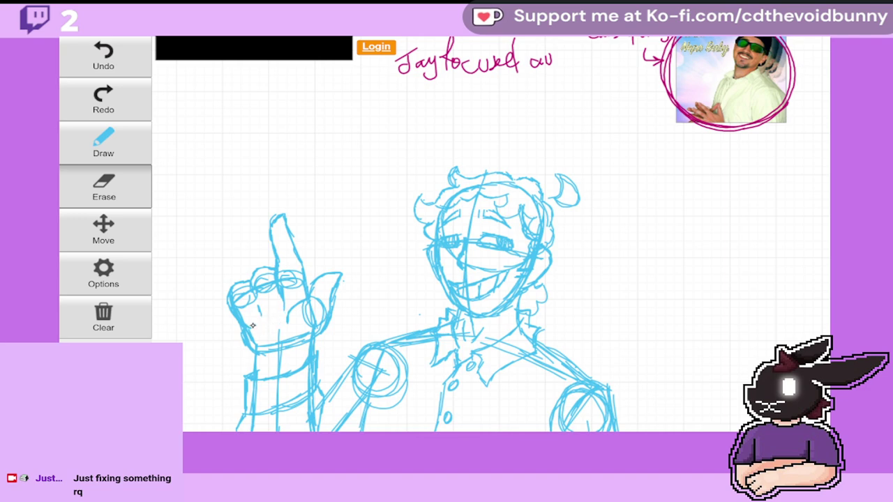
click(127, 161)
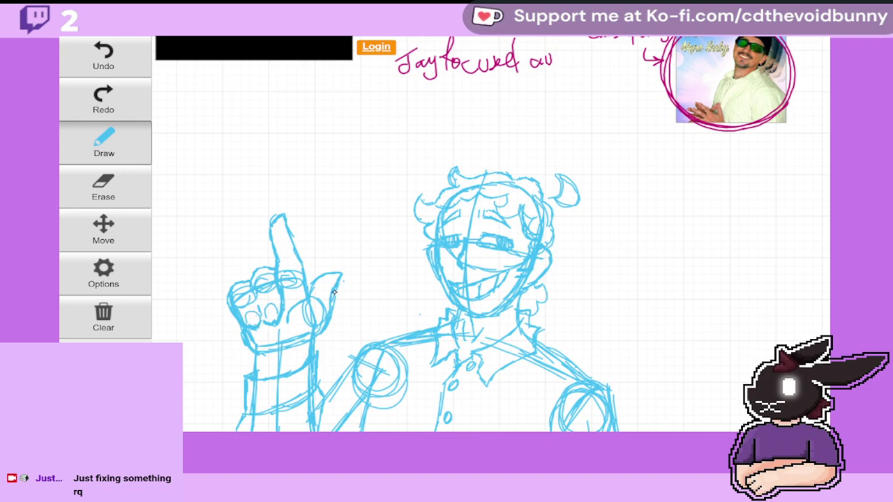
click(106, 63)
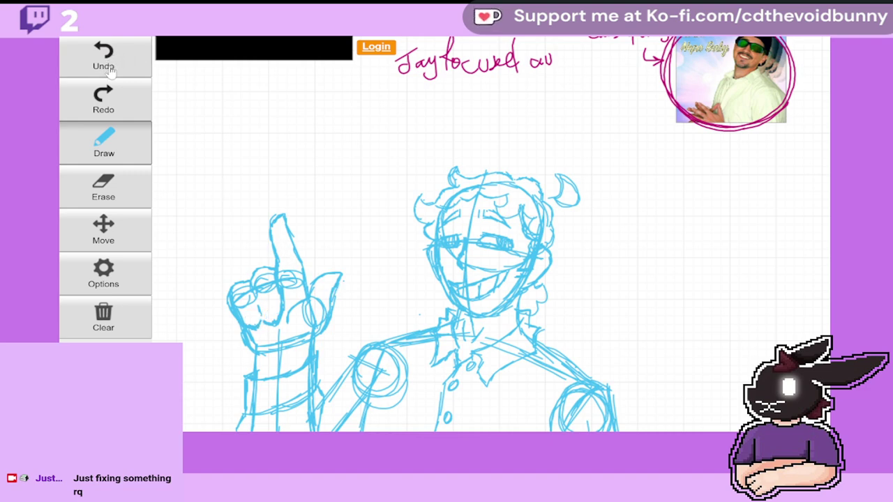
Step: Erase the tip of the raised index finger and redraw it longer, tilted away from the head
click(109, 190)
mouse_move(282, 215)
mouse_down()
mouse_move(275, 219)
mouse_move(281, 214)
mouse_up()
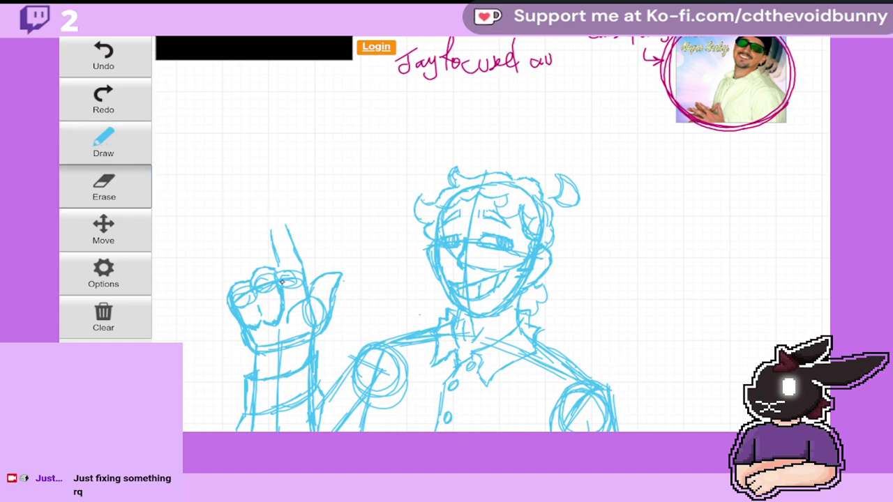
drag(282, 281, 274, 262)
click(112, 60)
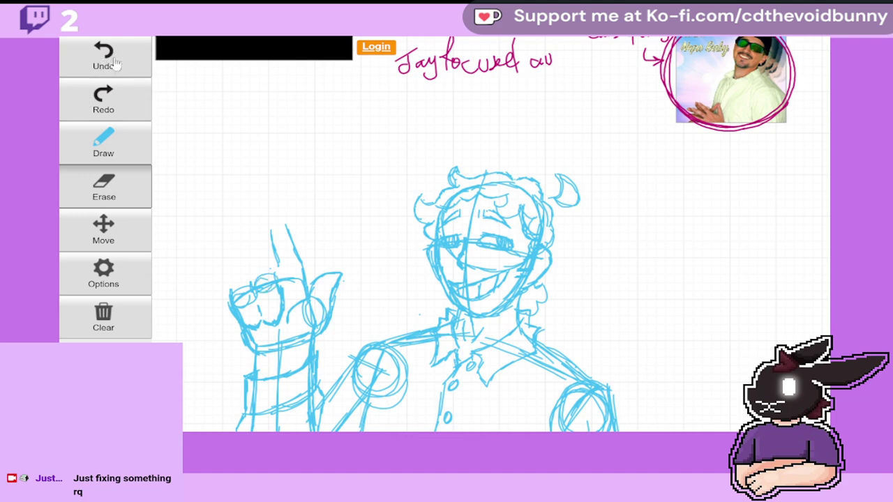
click(117, 57)
click(110, 56)
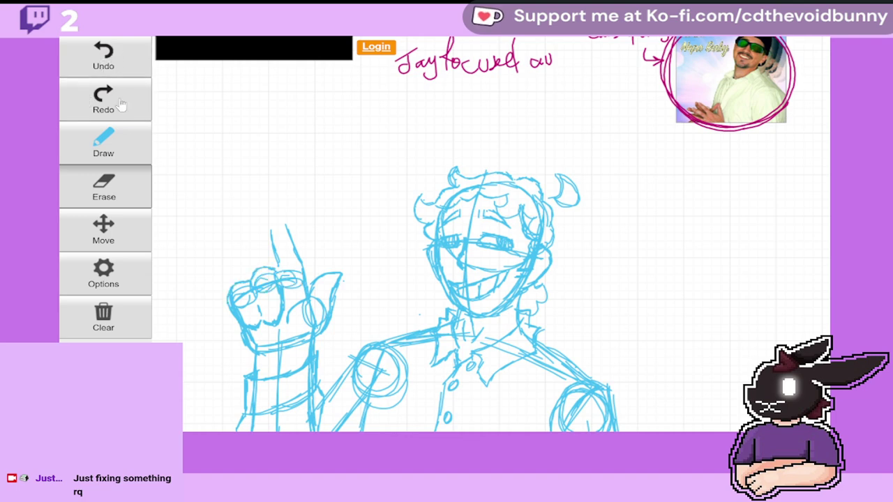
click(124, 151)
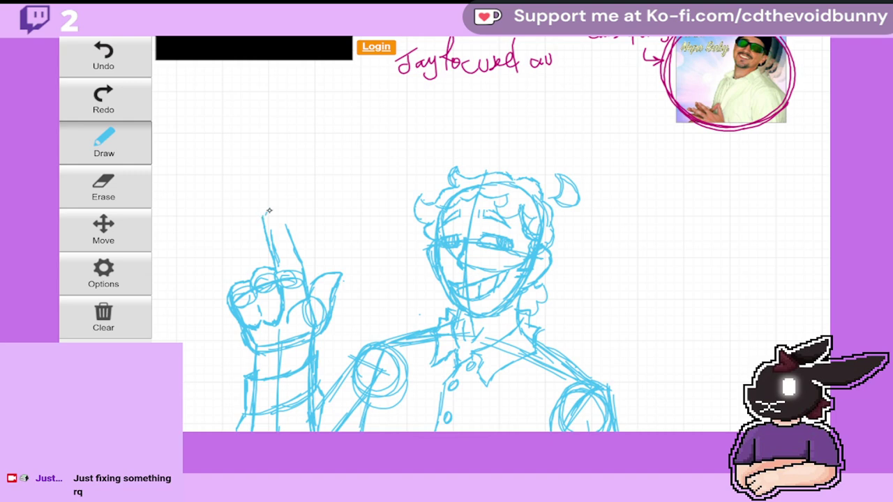
mouse_move(268, 211)
mouse_down()
mouse_move(284, 215)
mouse_move(293, 242)
mouse_move(270, 243)
mouse_up()
Step: Select the whole raised hand with a freehand loop down to the wrist and delete it
click(111, 228)
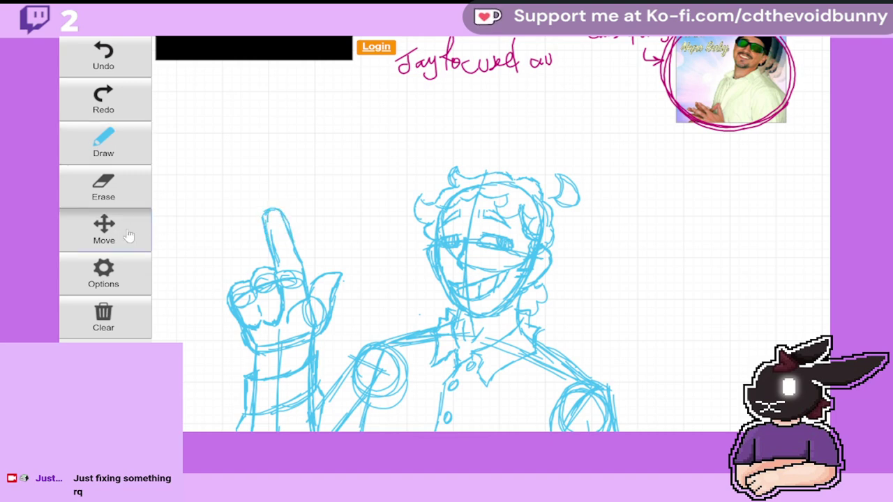
drag(551, 262, 476, 107)
mouse_move(478, 122)
mouse_down()
mouse_move(503, 296)
mouse_move(560, 249)
mouse_move(602, 248)
mouse_up()
click(106, 279)
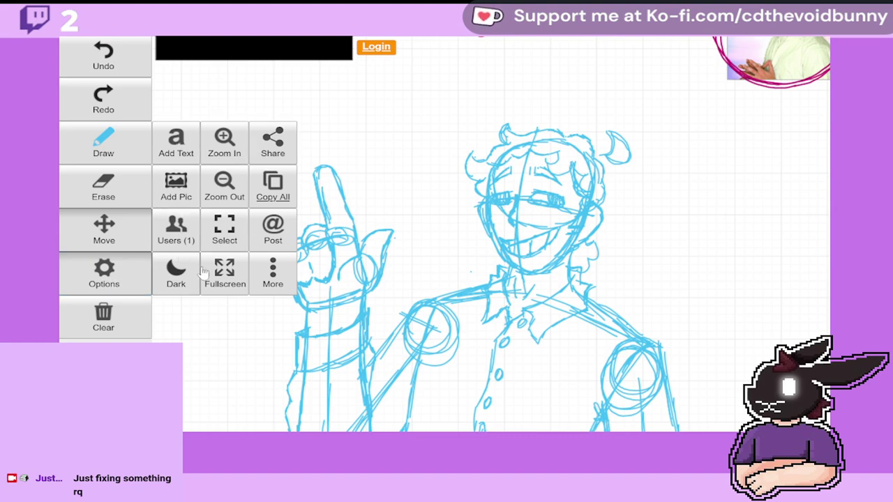
click(311, 182)
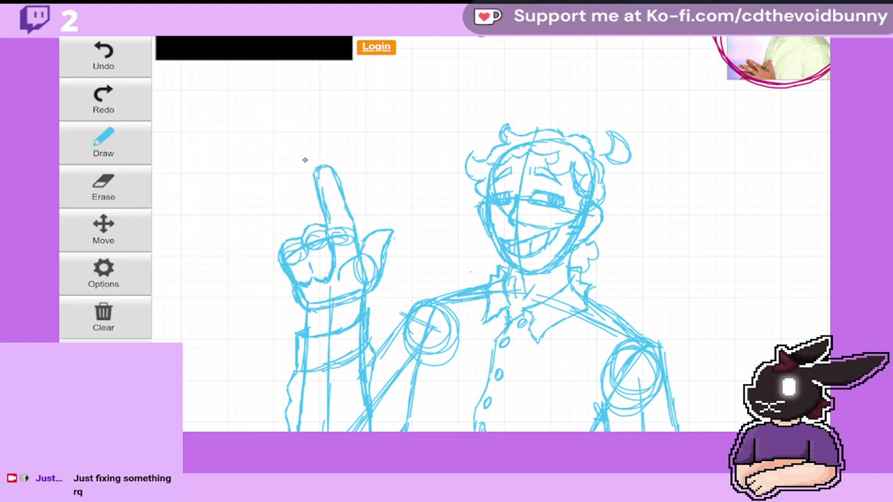
mouse_move(313, 157)
mouse_down()
mouse_move(275, 193)
mouse_move(267, 229)
mouse_move(275, 293)
mouse_up()
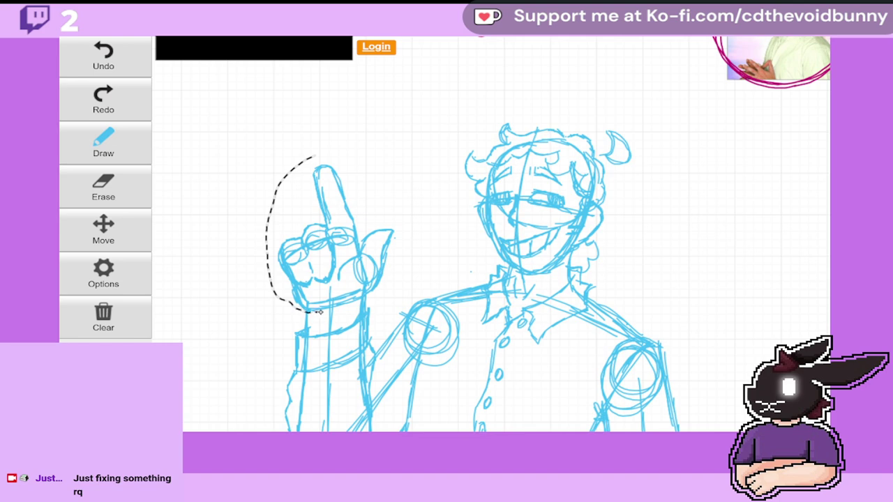
mouse_move(343, 306)
mouse_down()
mouse_move(367, 300)
mouse_move(410, 237)
mouse_move(345, 154)
mouse_move(314, 157)
mouse_move(396, 180)
mouse_move(388, 165)
mouse_move(397, 147)
mouse_move(383, 156)
mouse_move(393, 153)
mouse_move(394, 173)
mouse_move(394, 161)
mouse_up()
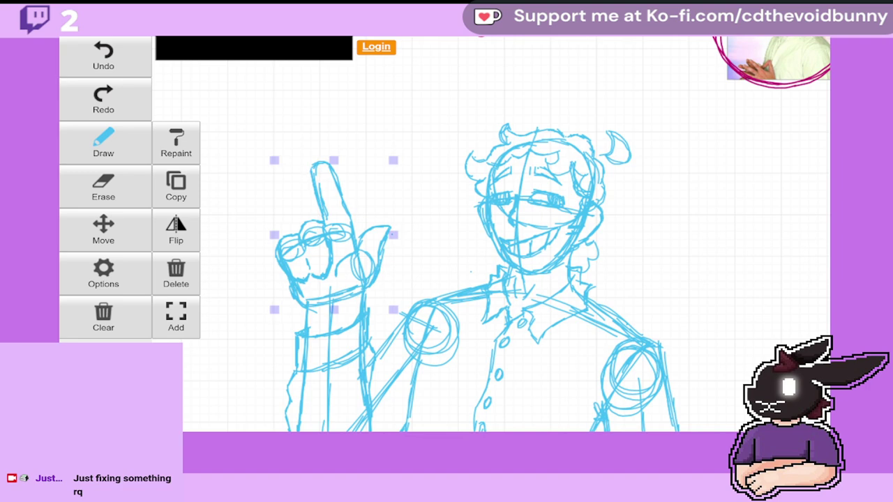
click(177, 276)
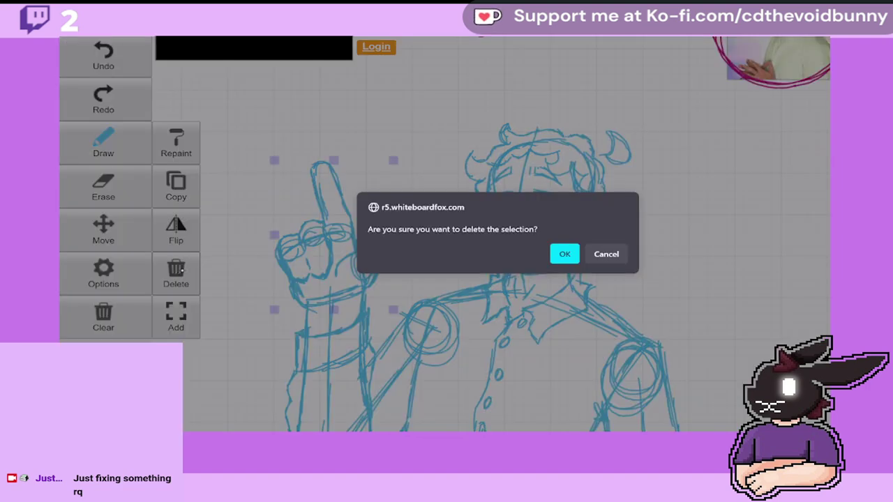
click(556, 257)
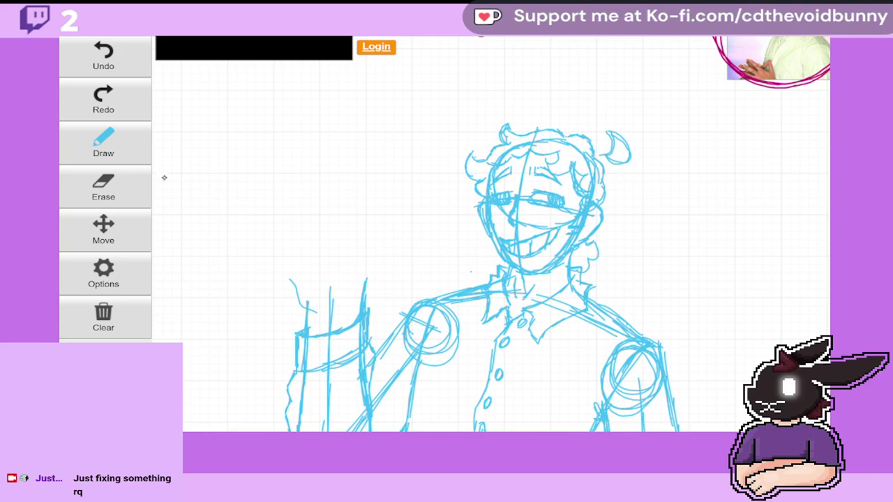
click(123, 150)
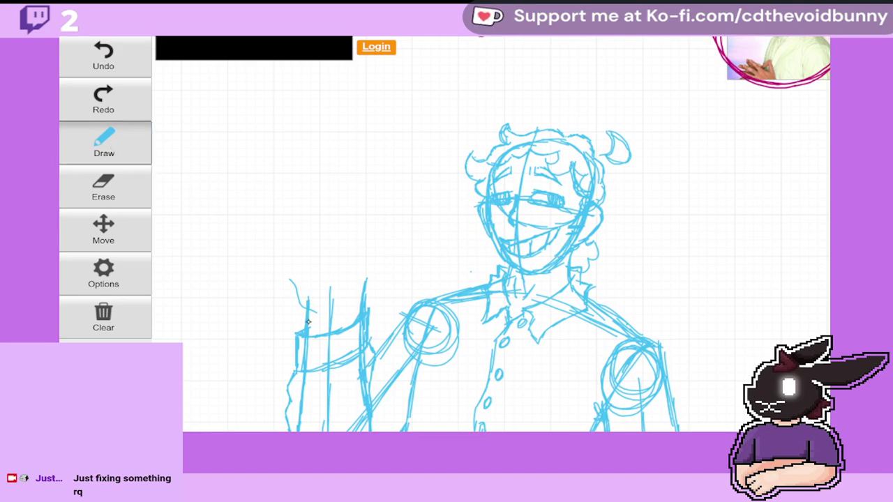
drag(308, 300, 367, 281)
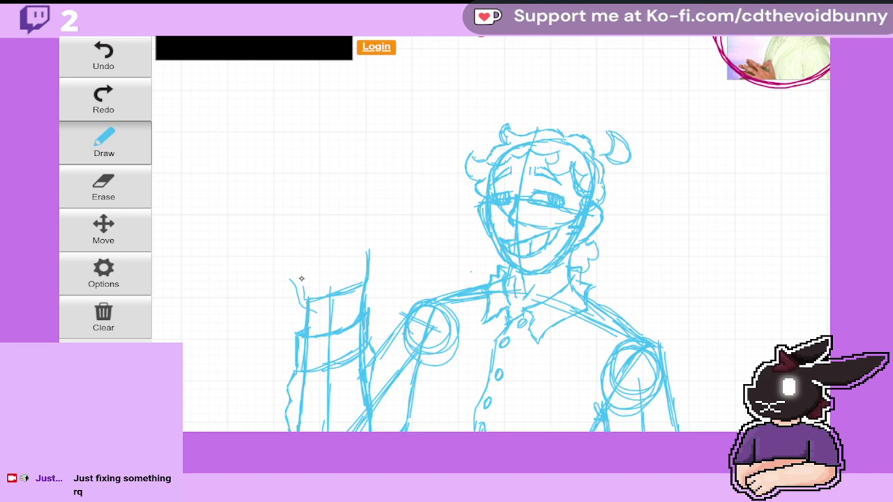
mouse_move(301, 279)
mouse_down()
mouse_move(299, 245)
mouse_move(361, 236)
mouse_up()
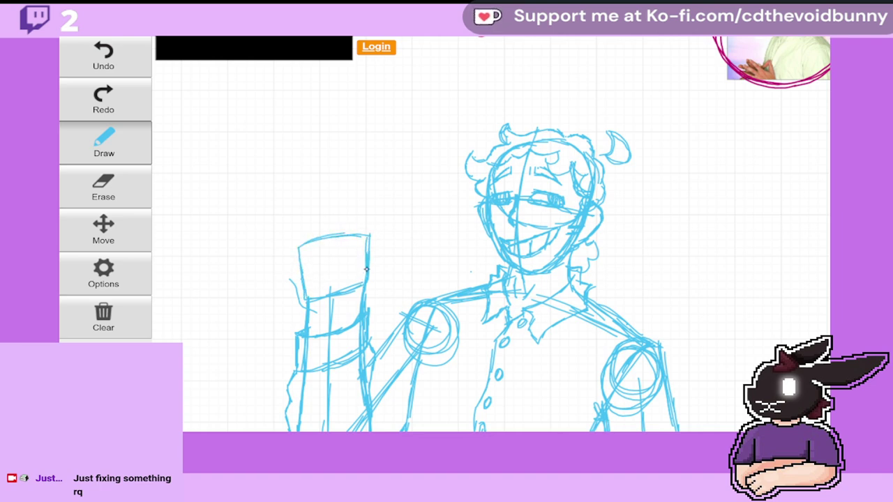
mouse_move(362, 277)
mouse_down()
mouse_move(363, 257)
mouse_move(378, 265)
mouse_up()
click(111, 54)
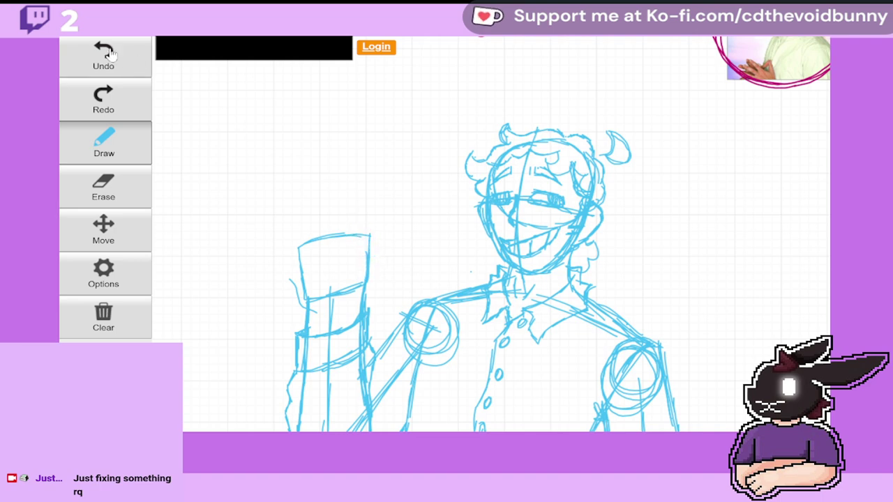
click(109, 55)
click(106, 59)
click(104, 60)
click(102, 62)
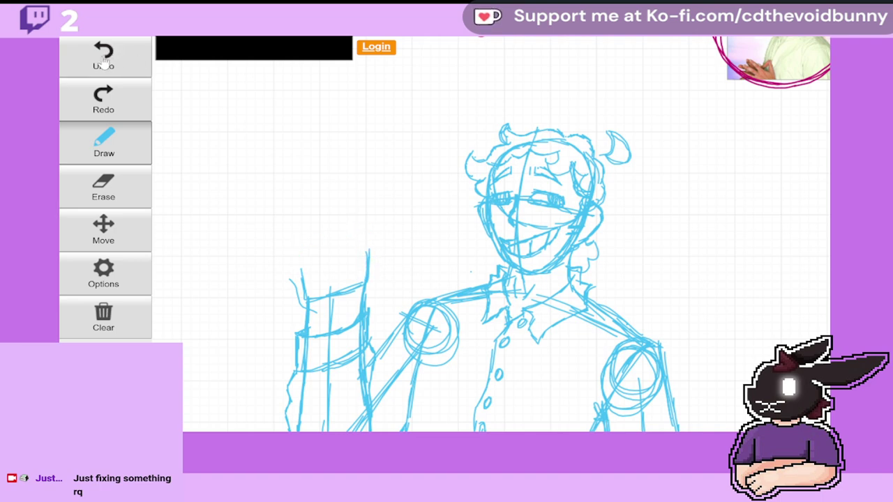
click(103, 63)
click(103, 63)
click(103, 64)
click(104, 66)
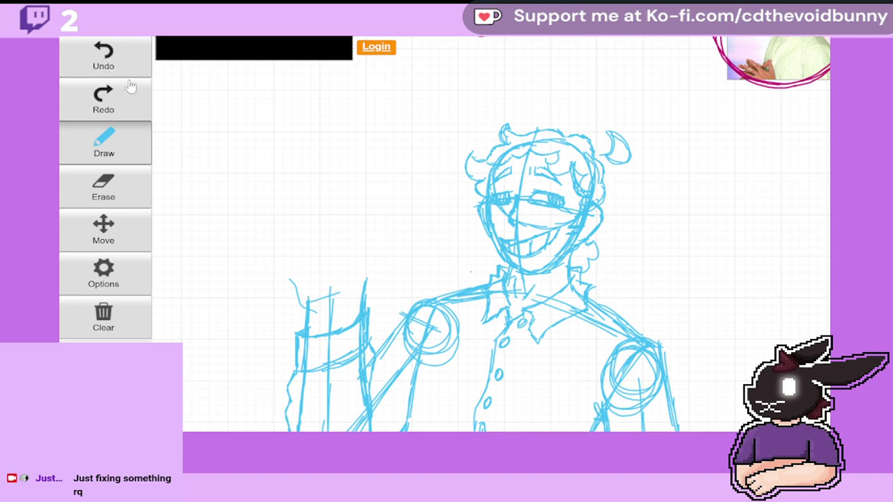
click(104, 60)
Step: Erase the leftover curved line beside the wrist and sketch a new palm block tilted away from the head above the forearm
click(123, 189)
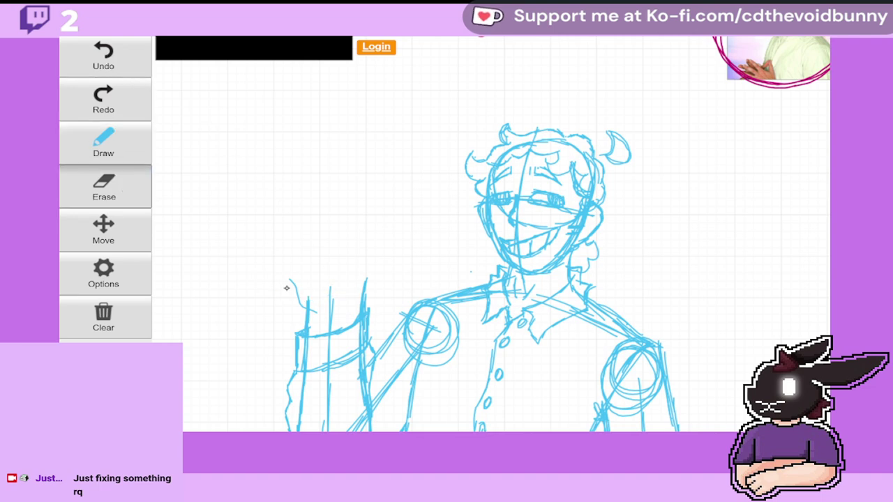
drag(286, 287, 298, 293)
click(105, 141)
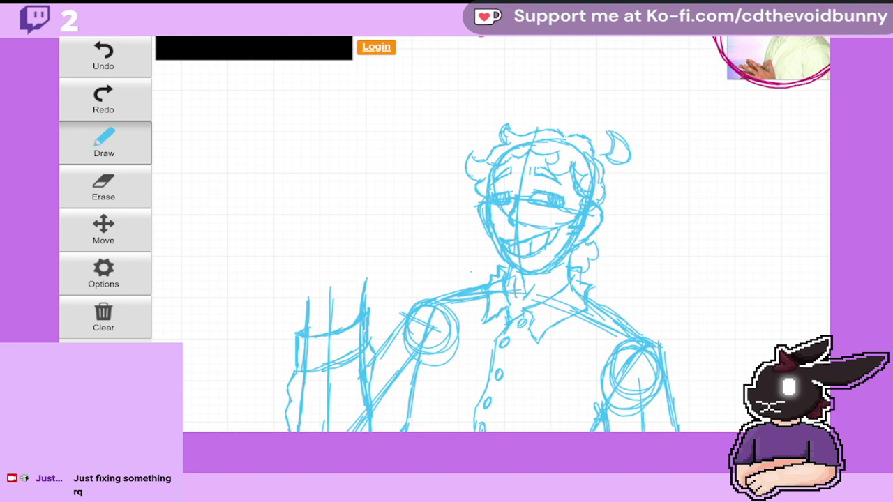
mouse_move(307, 300)
mouse_down()
mouse_move(360, 274)
mouse_move(359, 242)
mouse_up()
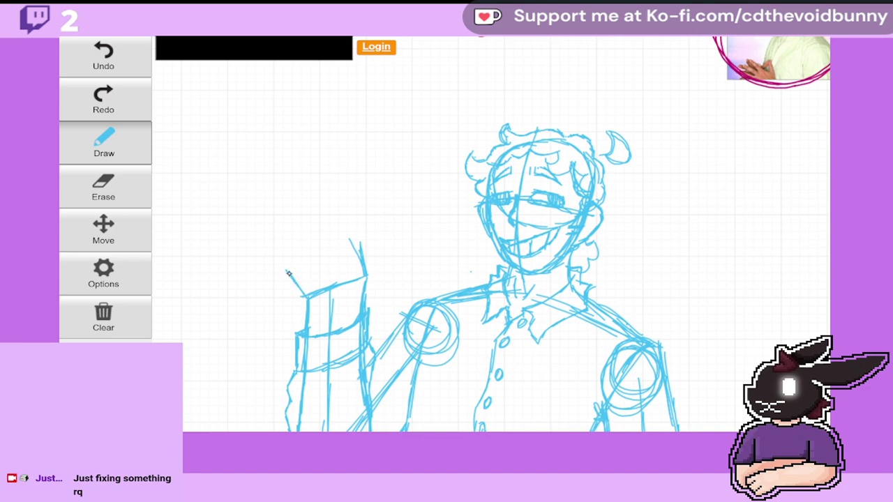
mouse_move(288, 273)
mouse_down()
mouse_move(289, 254)
mouse_move(349, 228)
mouse_move(361, 268)
mouse_up()
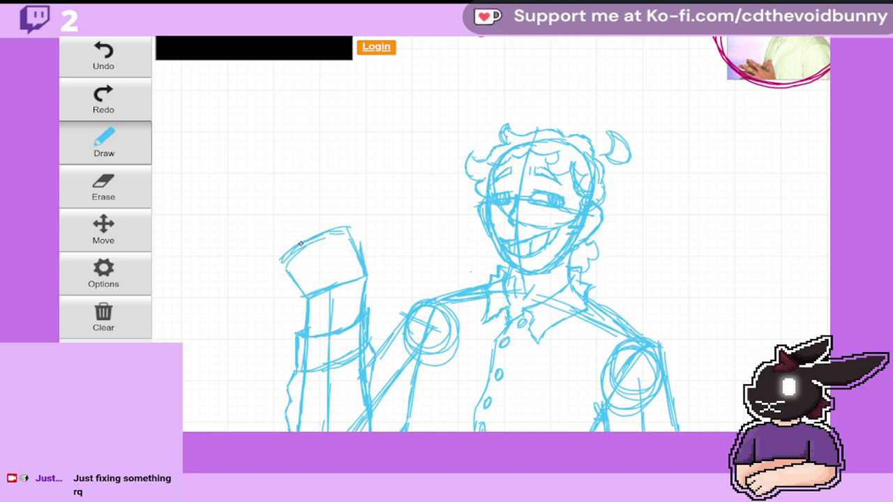
mouse_move(276, 259)
mouse_down()
mouse_move(299, 294)
mouse_move(309, 293)
mouse_up()
drag(352, 266, 369, 272)
Step: Add circles for three knuckles and the thumb joint, and sketch an outward-pointing thumb with a curved crease at its base
mouse_move(336, 222)
mouse_down()
mouse_move(311, 231)
mouse_move(318, 244)
mouse_move(300, 229)
mouse_move(322, 235)
mouse_move(294, 258)
mouse_up()
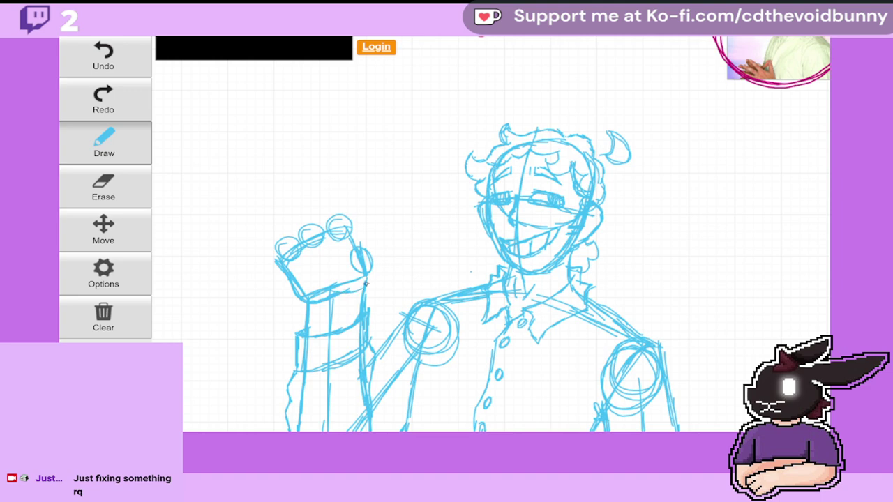
mouse_move(376, 277)
mouse_down()
mouse_move(380, 248)
mouse_move(394, 233)
mouse_up()
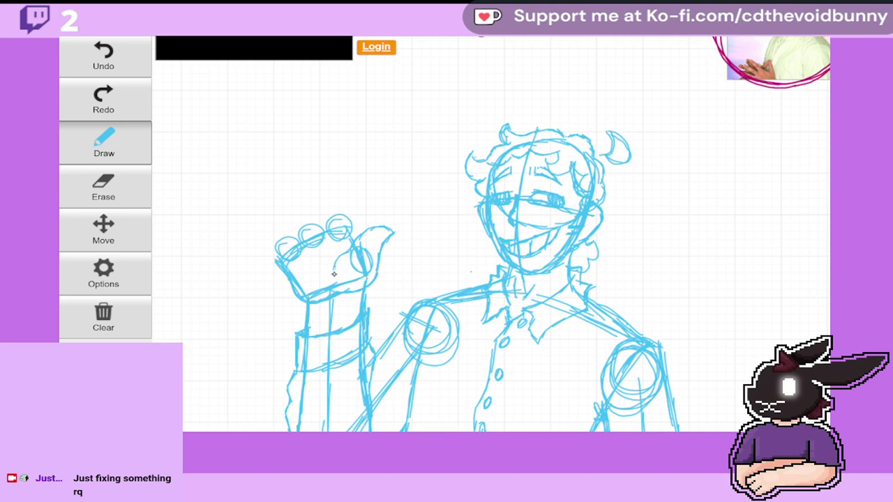
mouse_move(336, 261)
mouse_down()
mouse_move(382, 223)
mouse_move(397, 231)
mouse_up()
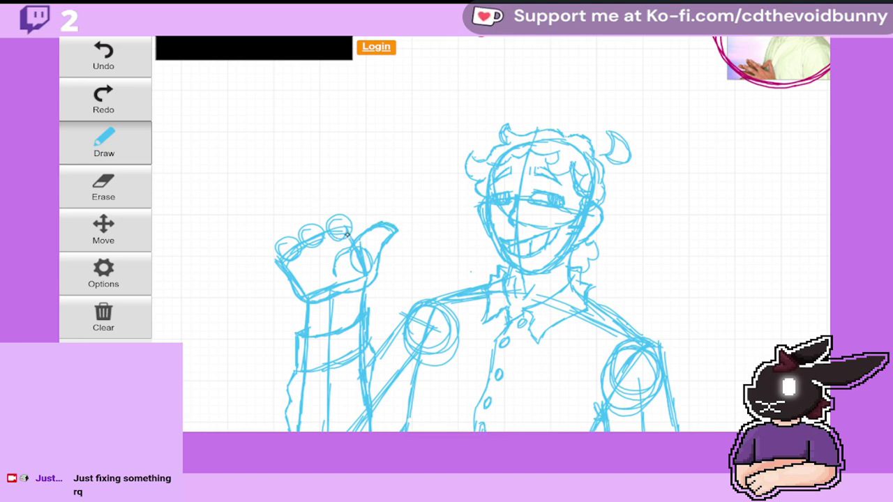
Step: Sketch a tapered, tilted index finger raised from its knuckle circle and curl the remaining fingers over the palm
drag(331, 197, 336, 206)
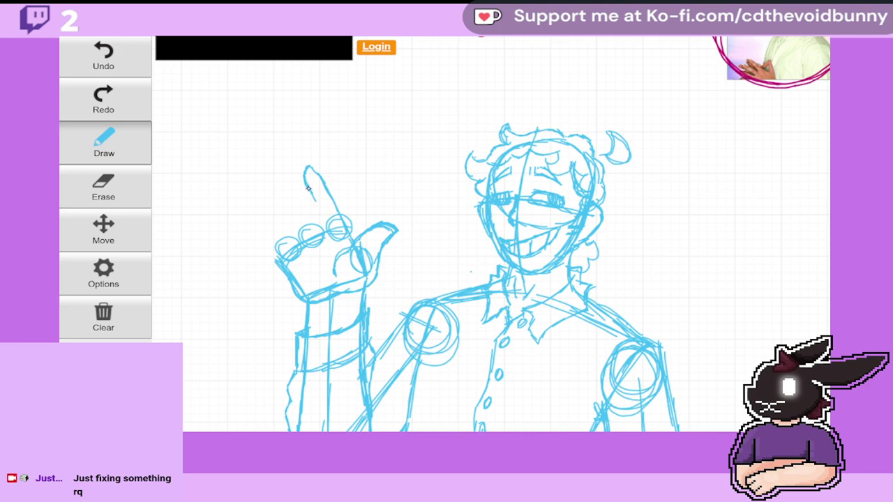
mouse_move(307, 188)
mouse_down()
mouse_move(325, 227)
mouse_move(306, 168)
mouse_move(336, 202)
mouse_up()
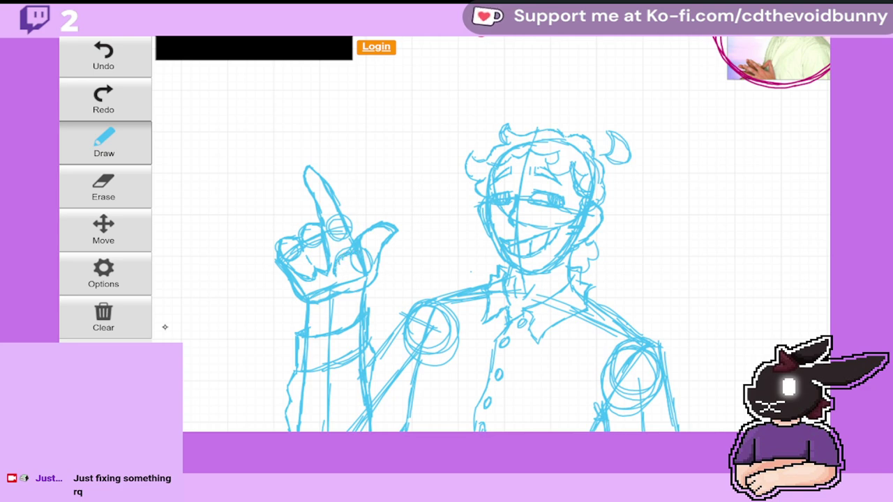
click(104, 230)
mouse_move(564, 214)
mouse_down()
mouse_move(430, 323)
mouse_move(450, 211)
mouse_move(421, 202)
mouse_move(447, 187)
mouse_move(308, 256)
mouse_up()
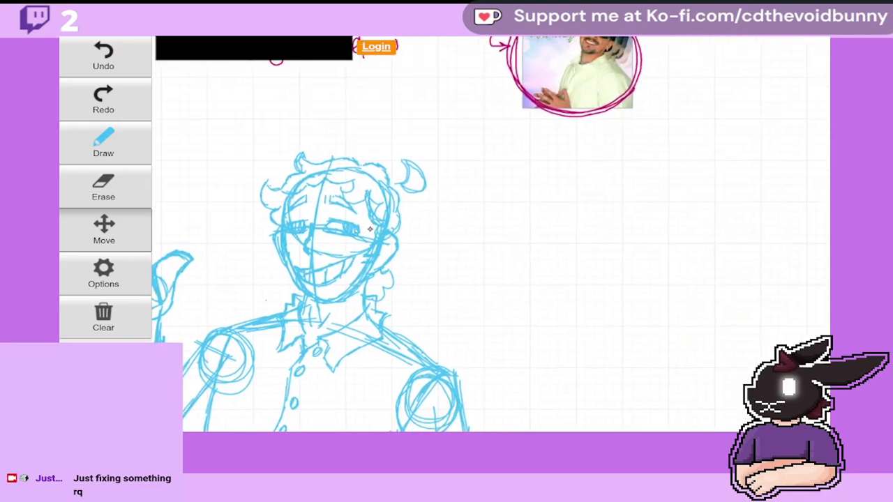
click(124, 149)
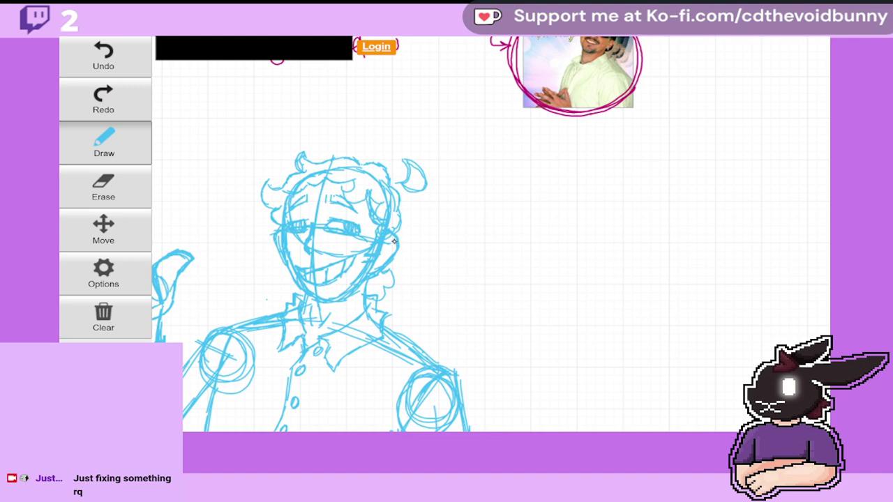
click(114, 150)
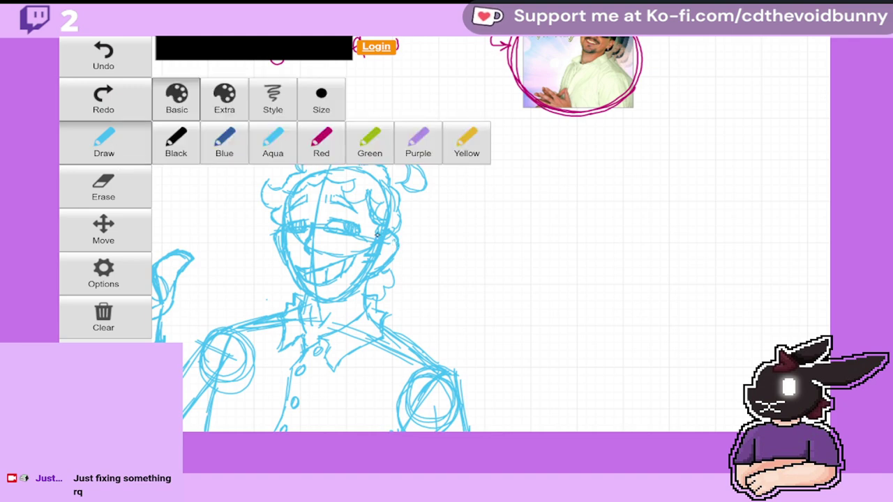
click(287, 146)
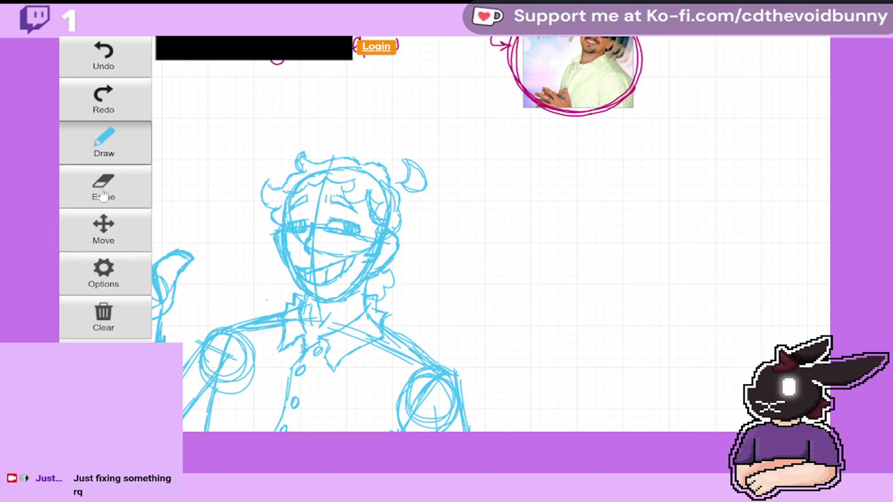
Step: Reinforce the lowered arm's sleeve along its inner and outer edges and over the shoulder
click(112, 232)
mouse_move(318, 272)
mouse_down()
mouse_move(516, 189)
mouse_move(523, 115)
mouse_move(534, 122)
mouse_move(507, 133)
mouse_move(483, 168)
mouse_move(431, 176)
mouse_move(368, 154)
mouse_up()
drag(448, 323, 445, 328)
click(104, 140)
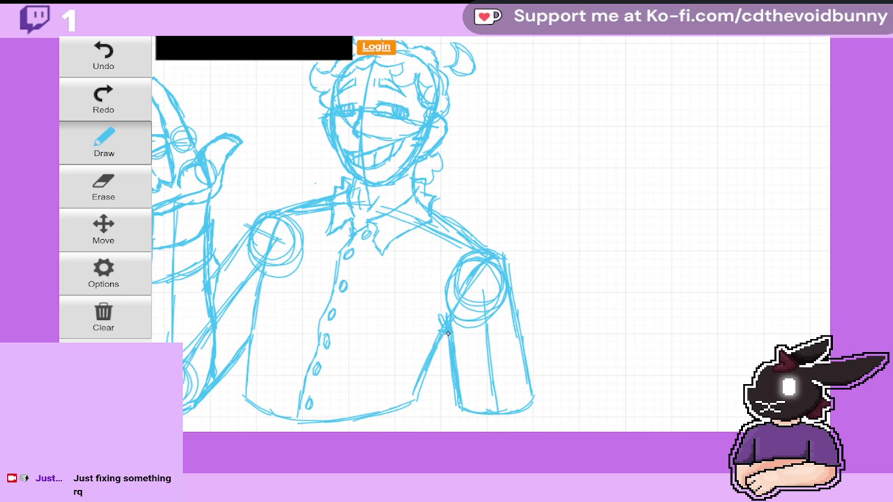
drag(443, 343, 453, 405)
mouse_move(463, 231)
mouse_down()
mouse_move(506, 260)
mouse_move(518, 312)
mouse_up()
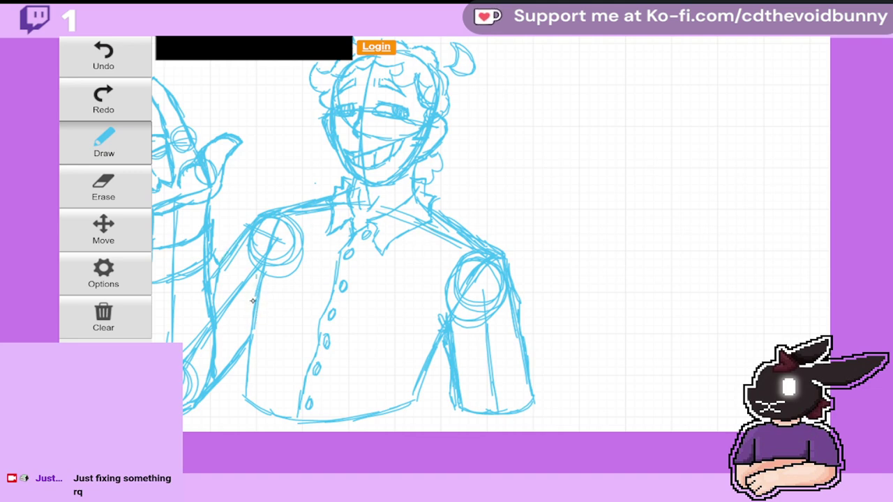
Step: Widen the lower sides of the shirt slightly and extend the hem's corners out to meet them
drag(243, 352, 240, 377)
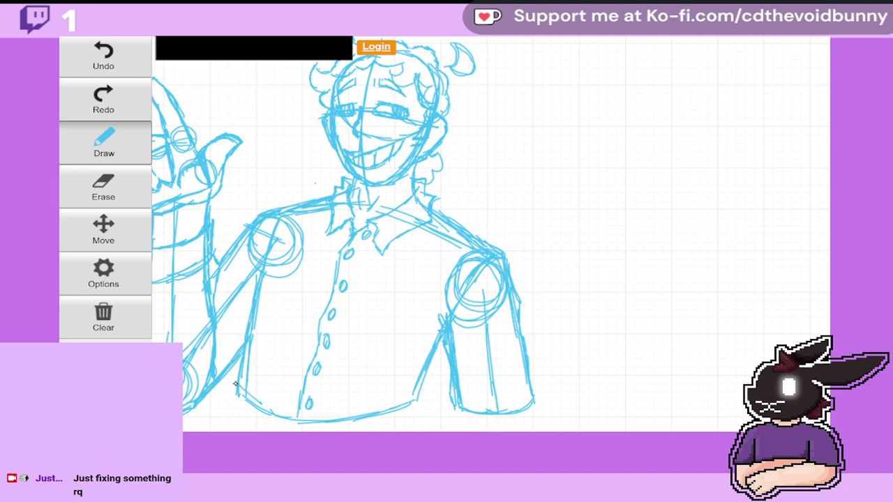
drag(264, 411, 287, 420)
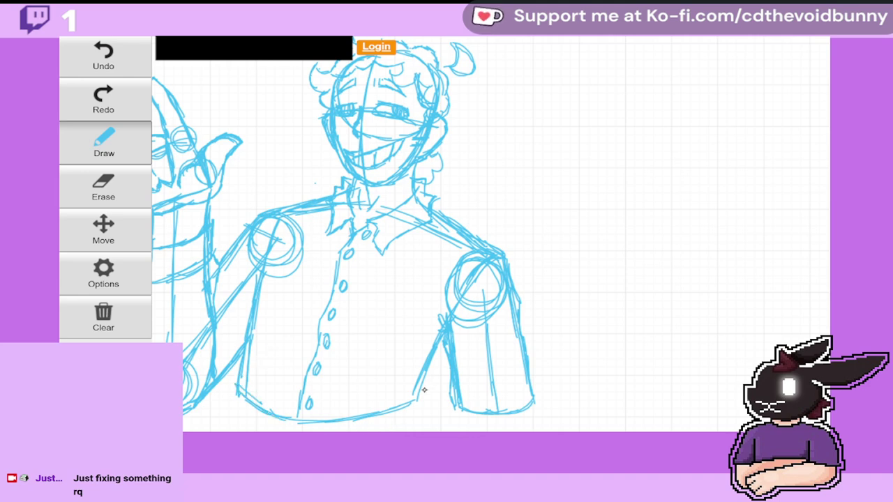
drag(427, 371, 422, 398)
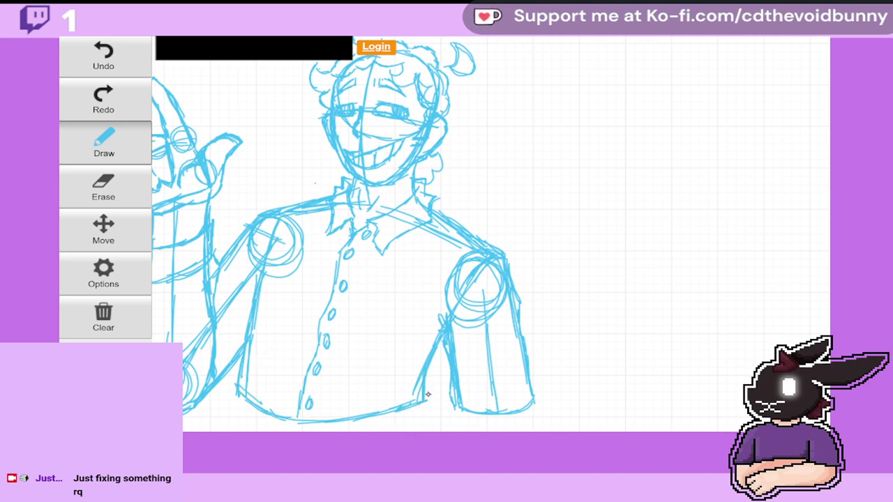
Step: Draw the straight top bar of low-set sunglasses and the outline of the smaller, far lens across the nose in dark blue
click(111, 224)
mouse_move(430, 153)
mouse_down()
mouse_move(451, 254)
mouse_move(449, 318)
mouse_move(569, 284)
mouse_move(558, 240)
mouse_move(541, 219)
mouse_move(443, 208)
mouse_move(588, 240)
mouse_up()
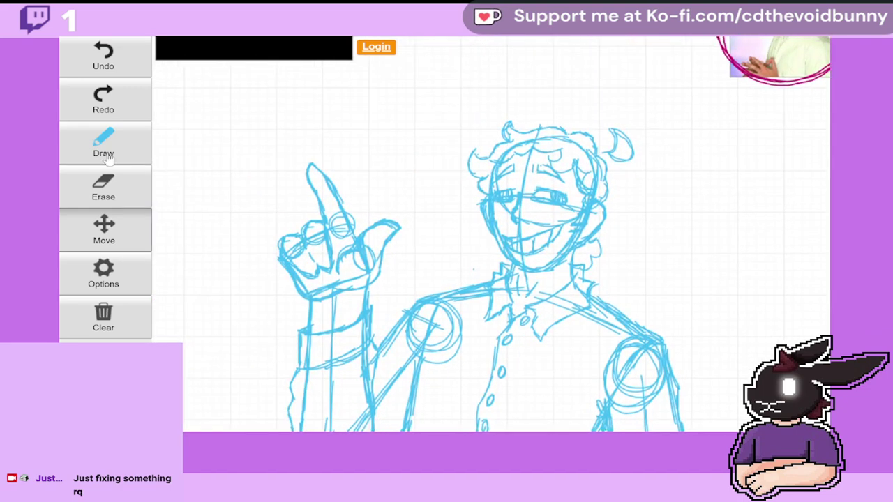
click(104, 140)
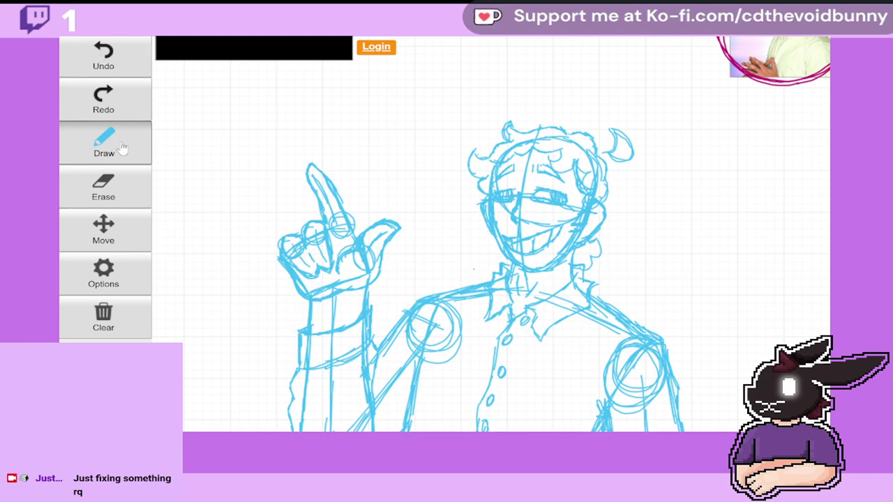
click(104, 230)
mouse_move(565, 297)
mouse_down()
mouse_move(451, 255)
mouse_move(391, 202)
mouse_move(419, 105)
mouse_move(493, 249)
mouse_move(492, 332)
mouse_move(478, 340)
mouse_up()
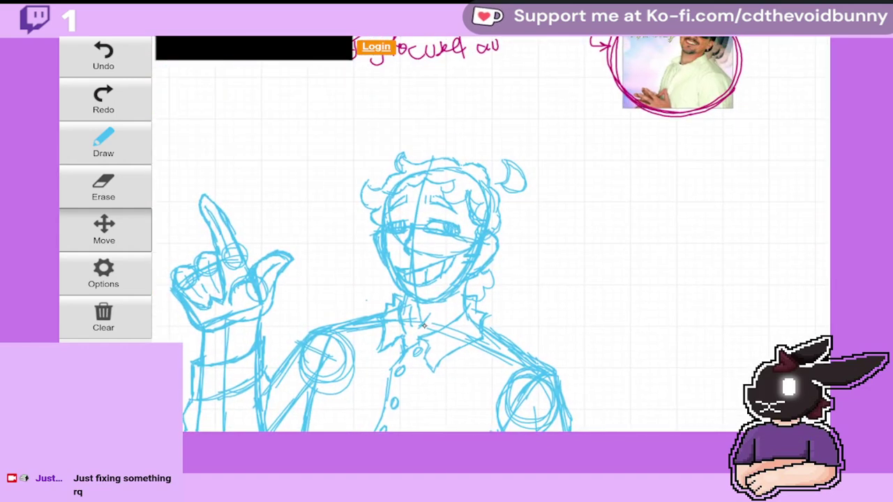
click(108, 143)
click(106, 150)
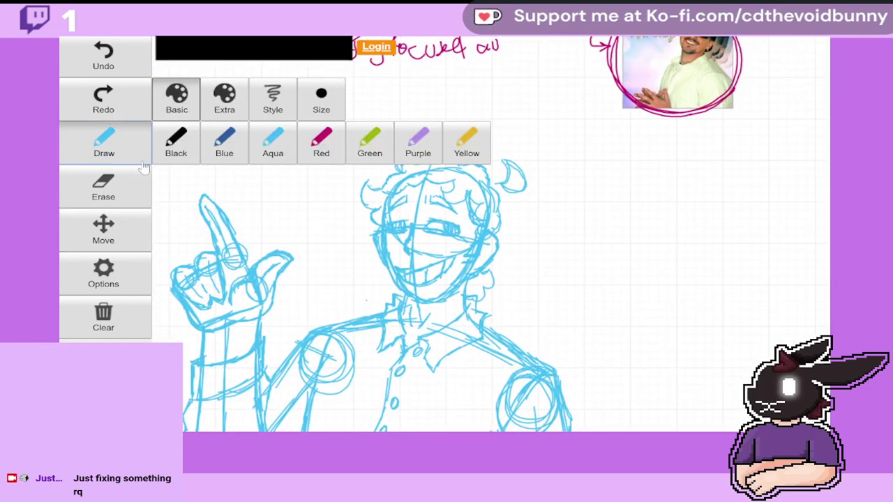
click(241, 149)
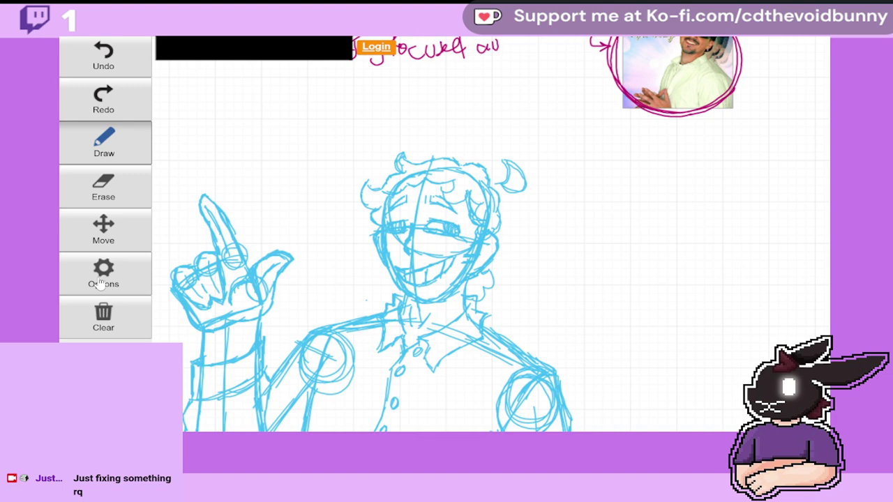
click(103, 230)
click(103, 274)
click(226, 143)
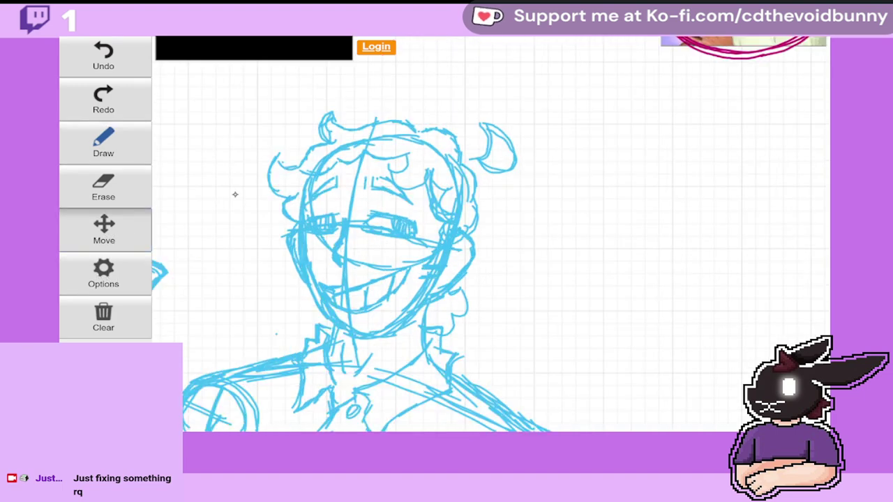
drag(212, 198, 286, 226)
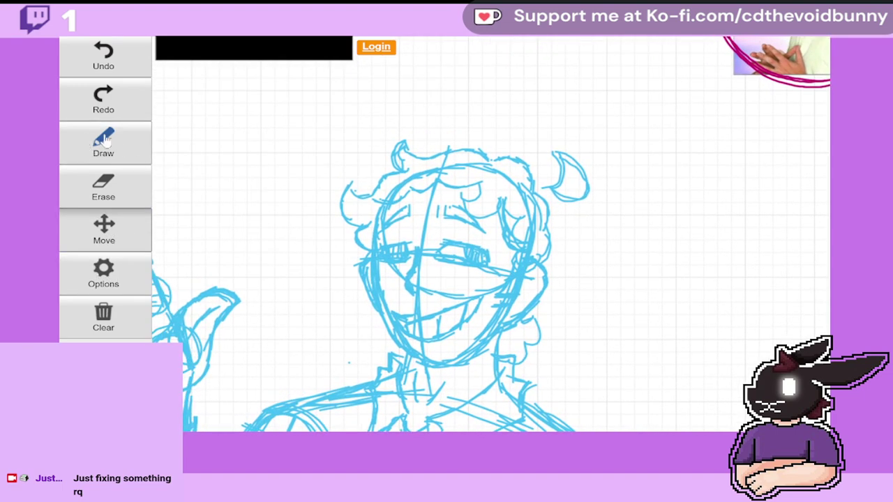
click(123, 150)
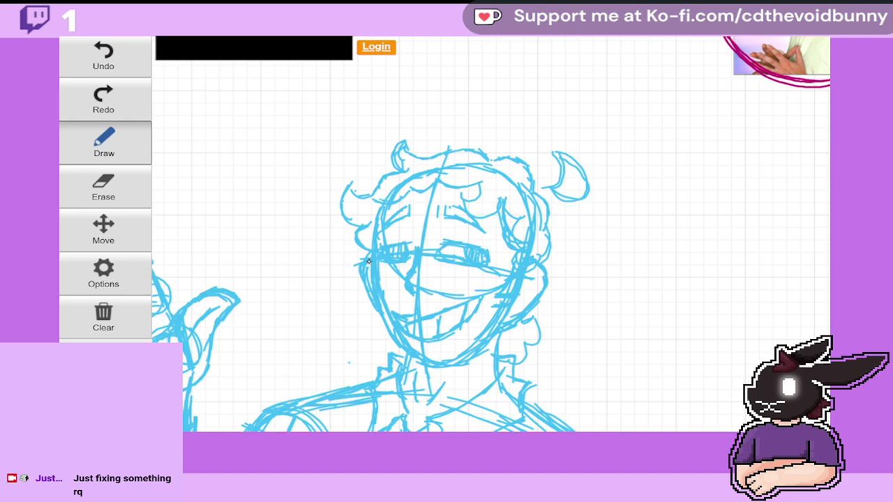
drag(369, 261, 433, 262)
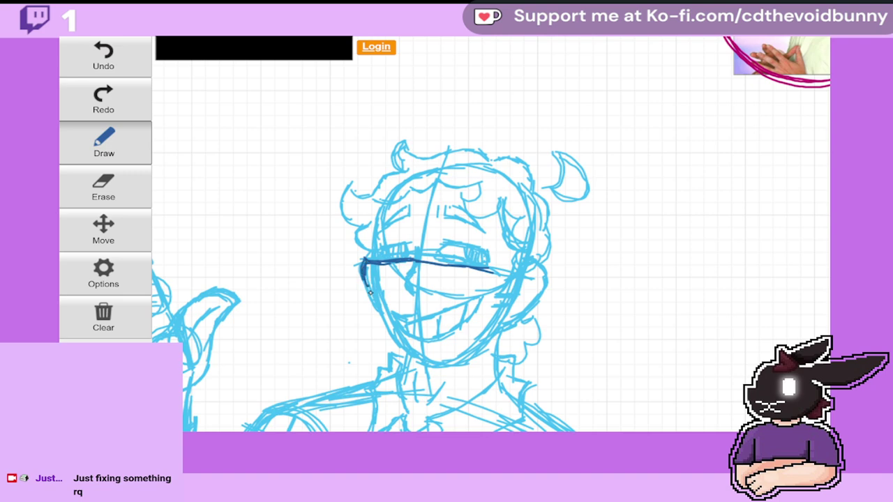
mouse_move(385, 287)
mouse_down()
mouse_move(416, 280)
mouse_move(404, 279)
mouse_up()
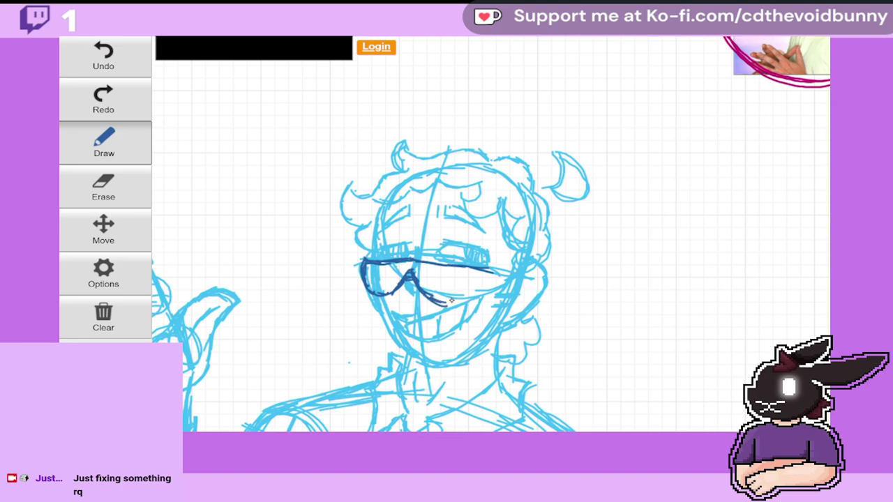
Step: Close the larger lens outline, thicken the sunglasses' top bar and extend the temple arm to the ear
mouse_move(450, 305)
mouse_down()
mouse_move(480, 292)
mouse_move(494, 272)
mouse_up()
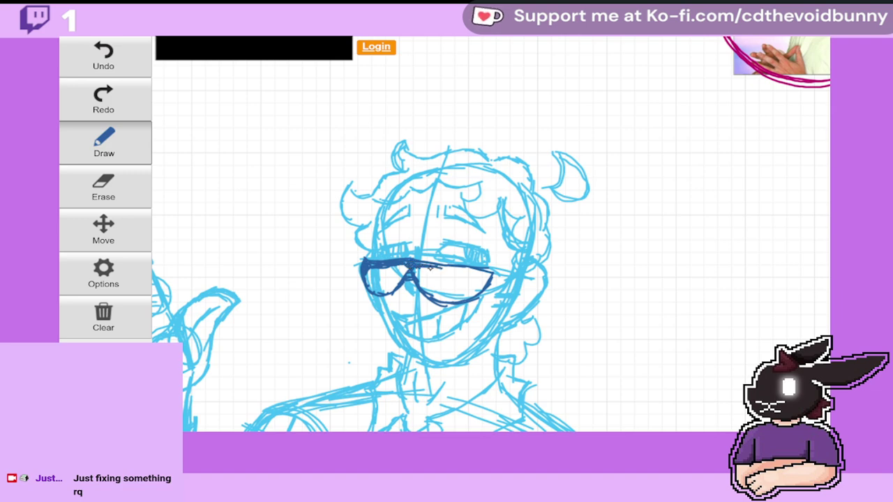
drag(419, 266, 459, 272)
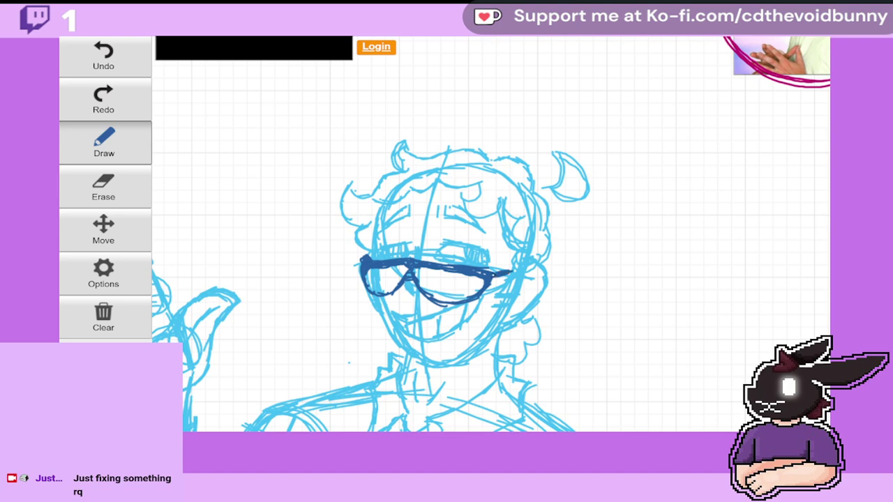
drag(513, 270, 530, 261)
Step: Scribble both sunglass lenses full of red, redoing the larger lens to stay inside its outline
click(104, 143)
click(321, 141)
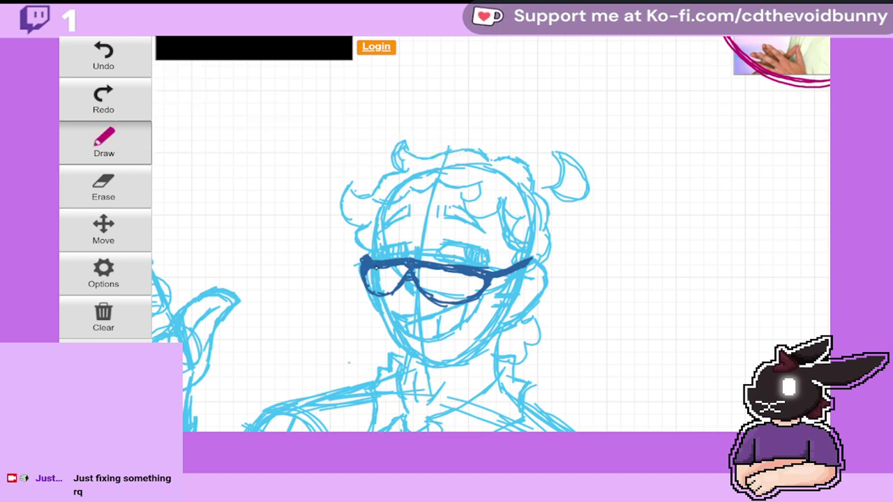
mouse_move(367, 265)
mouse_down()
mouse_move(365, 276)
mouse_move(432, 279)
mouse_move(449, 300)
mouse_move(460, 275)
mouse_move(467, 296)
mouse_move(476, 282)
mouse_up()
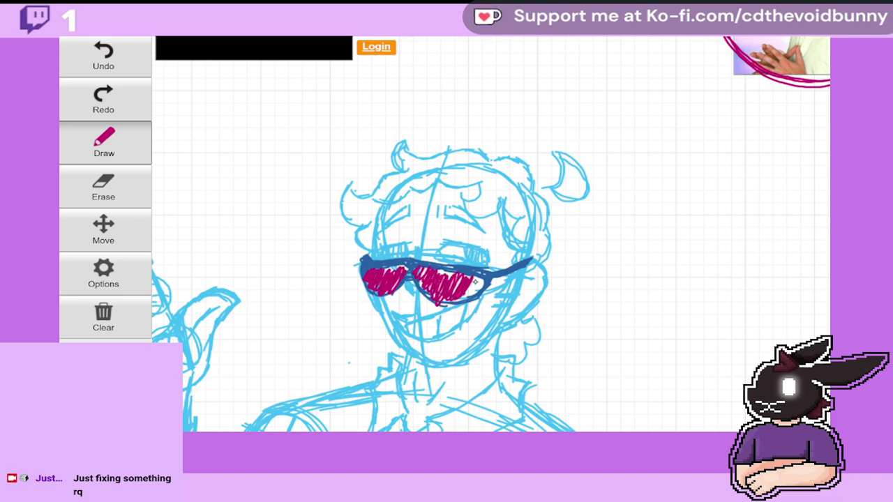
click(127, 69)
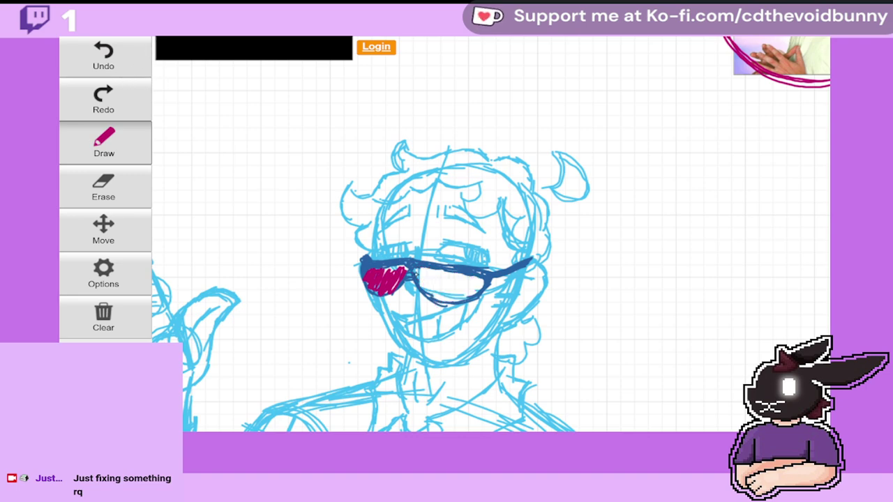
mouse_move(419, 268)
mouse_down()
mouse_move(421, 279)
mouse_move(481, 289)
mouse_move(444, 299)
mouse_move(455, 294)
mouse_up()
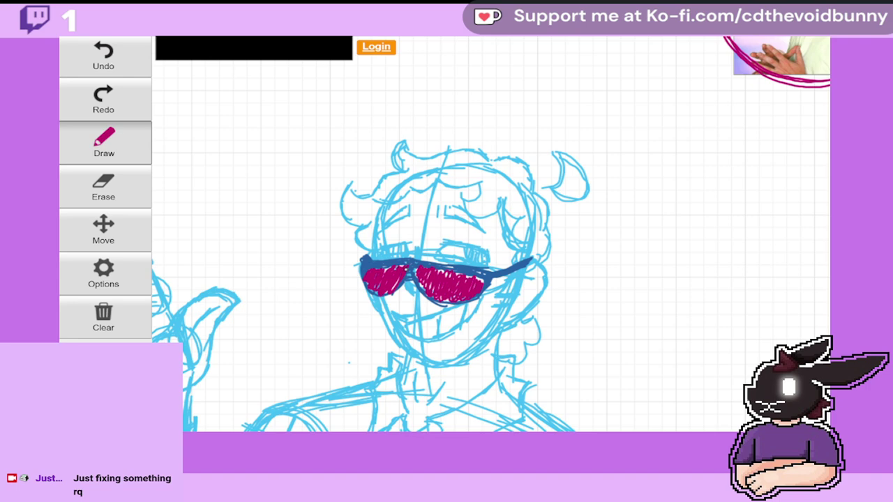
Step: Add a yellow highlight to the ear-side part of each red lens and undo the stray diagonal line
click(139, 143)
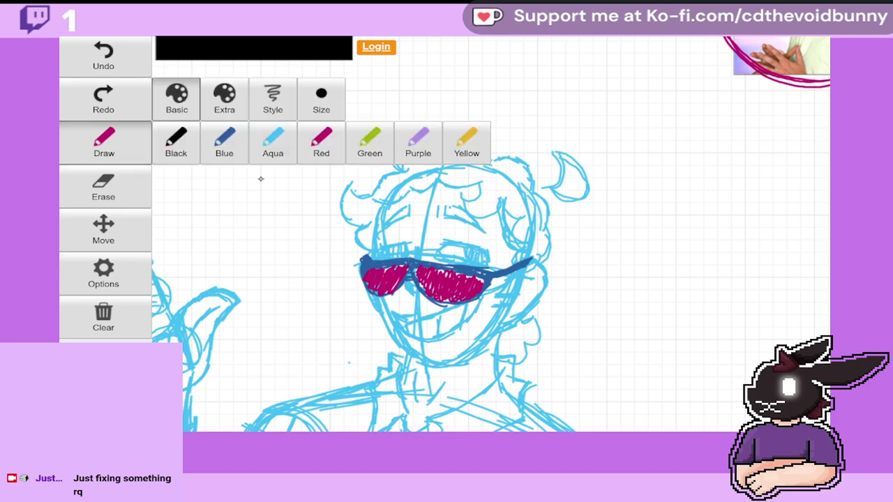
click(450, 146)
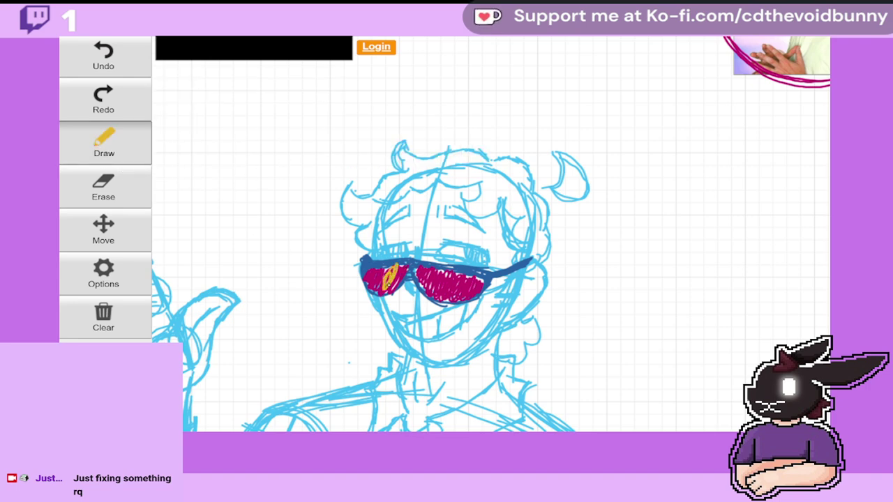
mouse_move(457, 278)
mouse_down()
mouse_move(455, 296)
mouse_move(468, 278)
mouse_move(478, 293)
mouse_move(483, 285)
mouse_up()
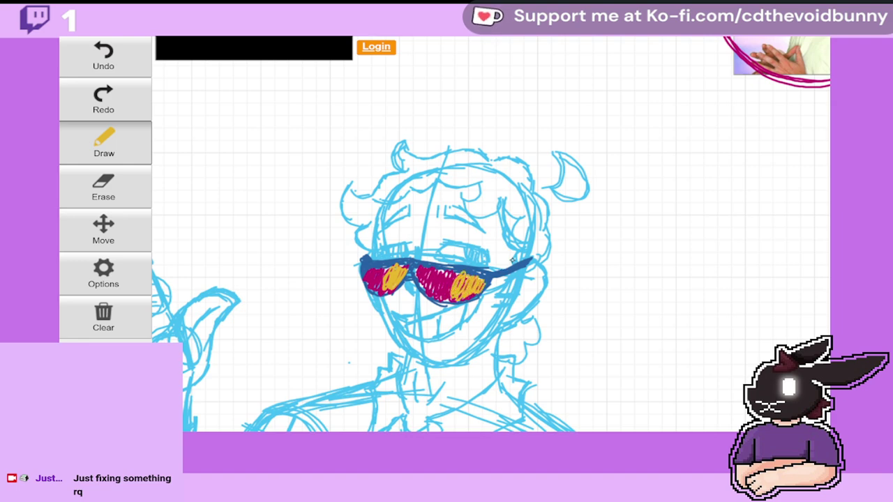
drag(607, 165, 500, 244)
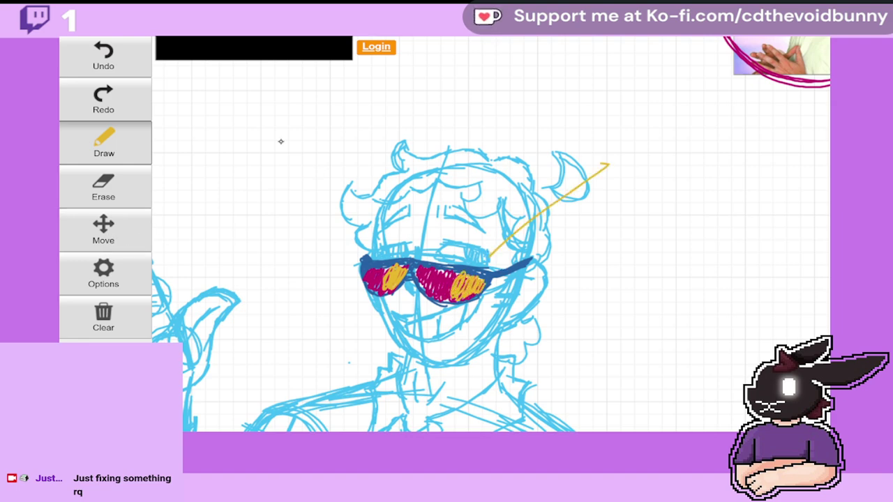
click(120, 62)
Step: Undo the yellow highlights and the red fill in both sunglass lenses
click(122, 244)
mouse_move(516, 165)
mouse_down()
mouse_move(472, 225)
mouse_move(487, 191)
mouse_up()
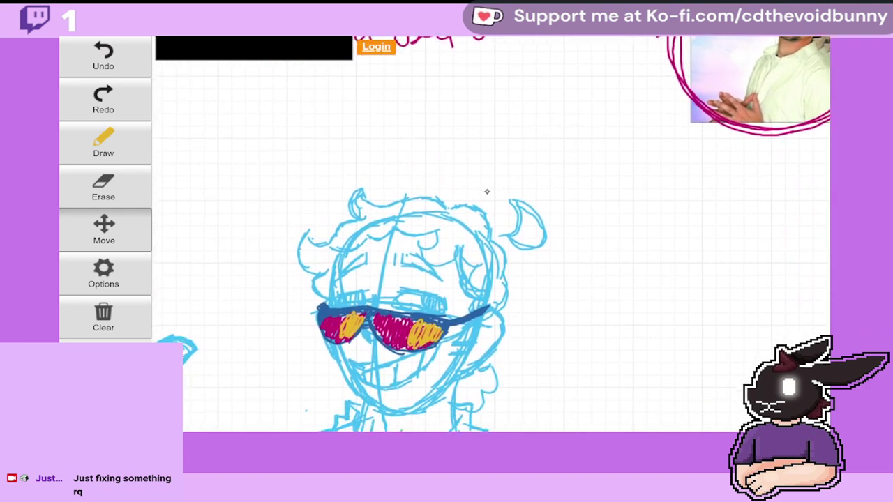
click(96, 60)
click(95, 60)
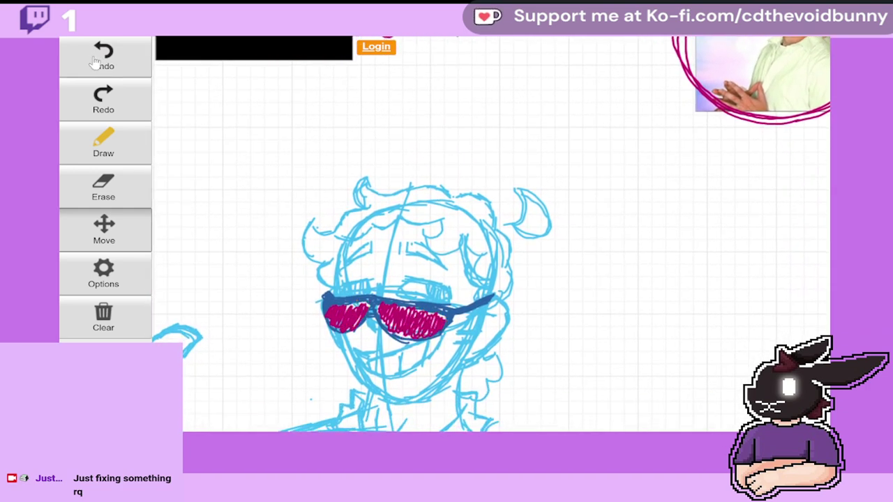
click(96, 60)
click(95, 60)
Step: Fill both sunglass lenses with green inside the dark blue frame
click(106, 150)
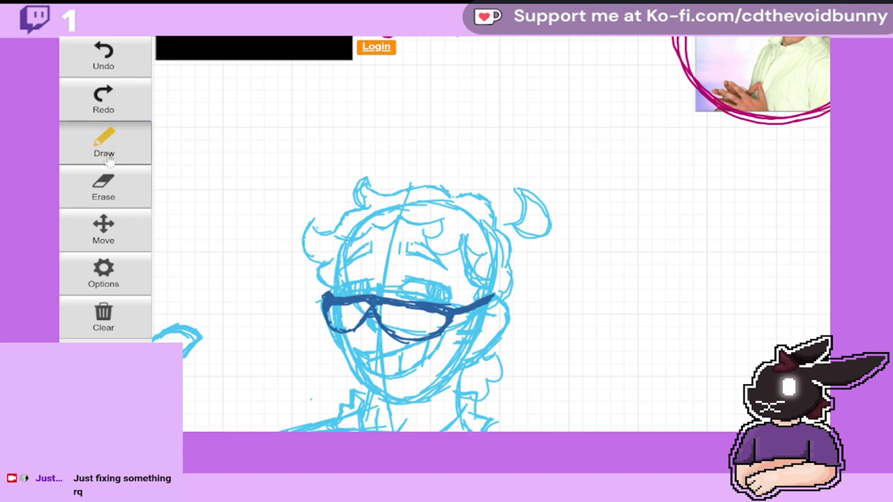
click(110, 158)
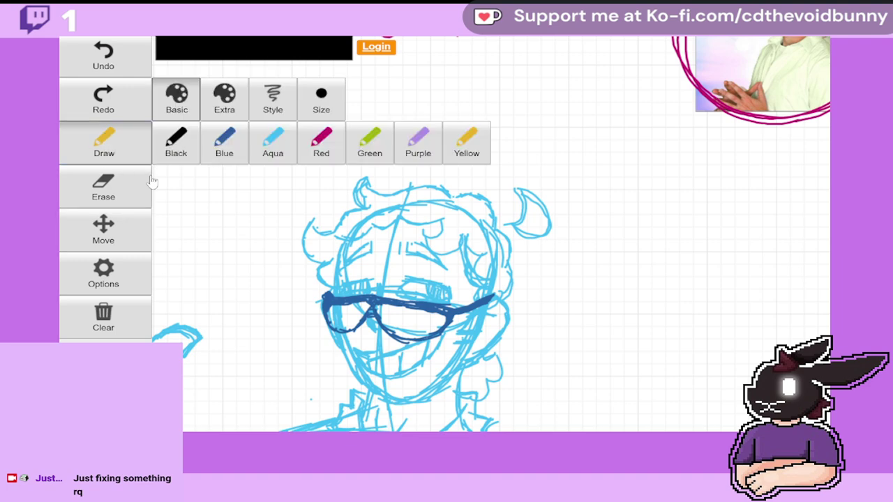
click(369, 148)
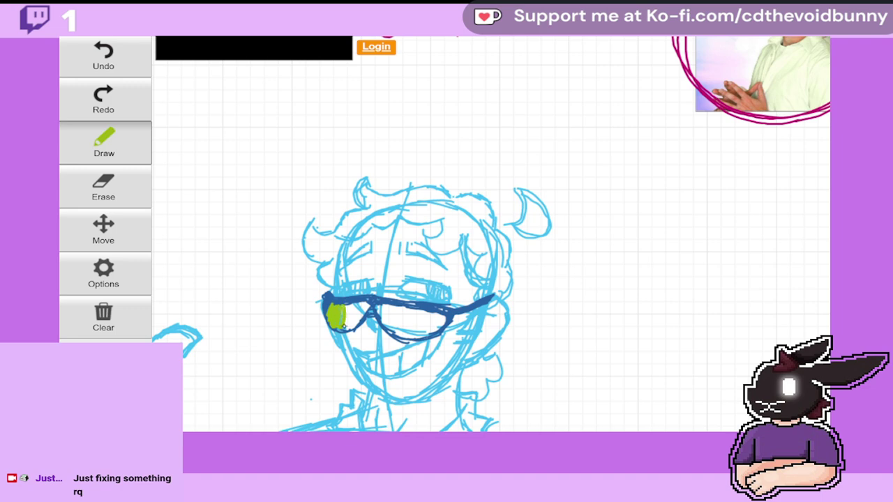
mouse_move(349, 318)
mouse_down()
mouse_move(351, 325)
mouse_move(357, 311)
mouse_up()
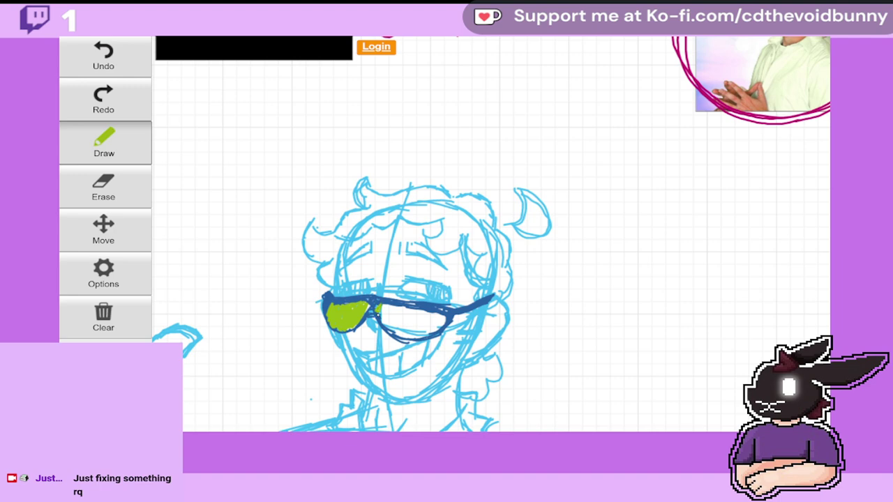
mouse_move(385, 313)
mouse_down()
mouse_move(403, 324)
mouse_move(402, 306)
mouse_move(417, 333)
mouse_move(442, 319)
mouse_up()
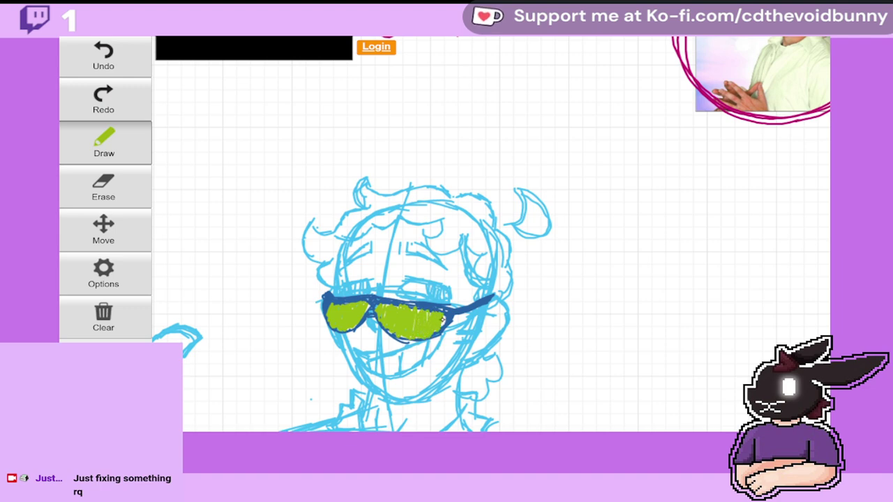
Step: Trace yellow accents along the ear-side and lower edges of both green lenses
click(104, 143)
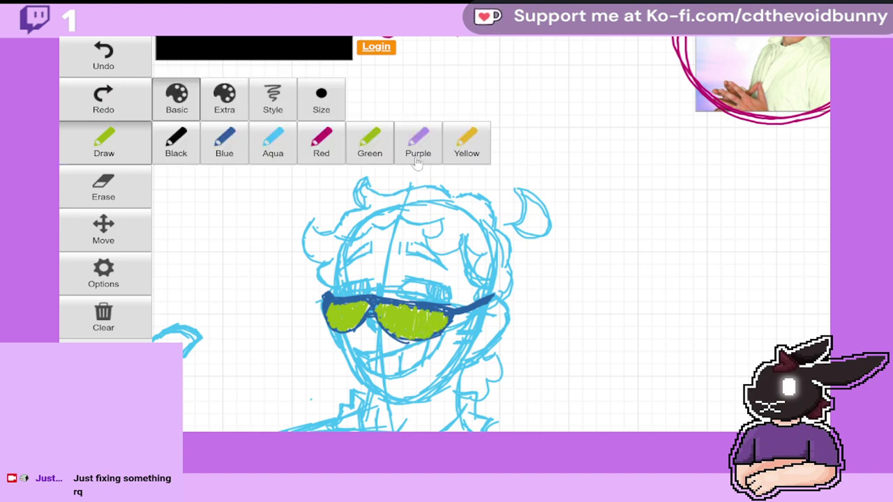
click(466, 145)
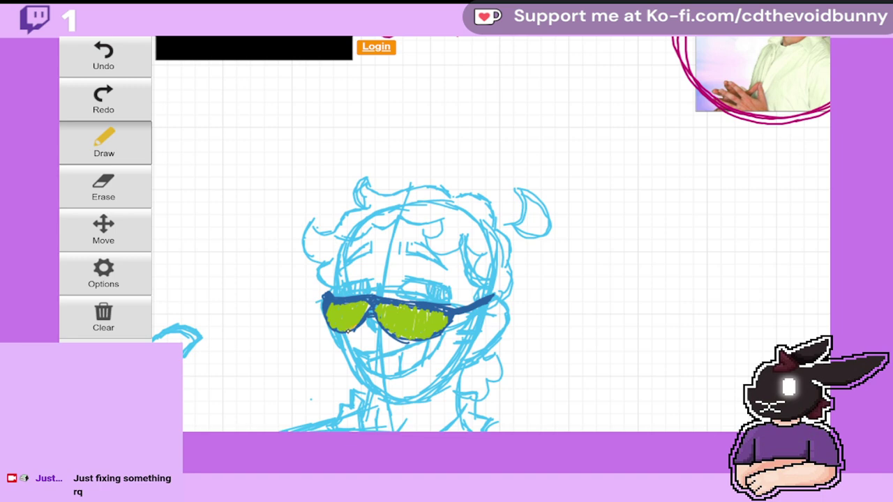
mouse_move(356, 322)
mouse_down()
mouse_move(368, 308)
mouse_move(353, 307)
mouse_up()
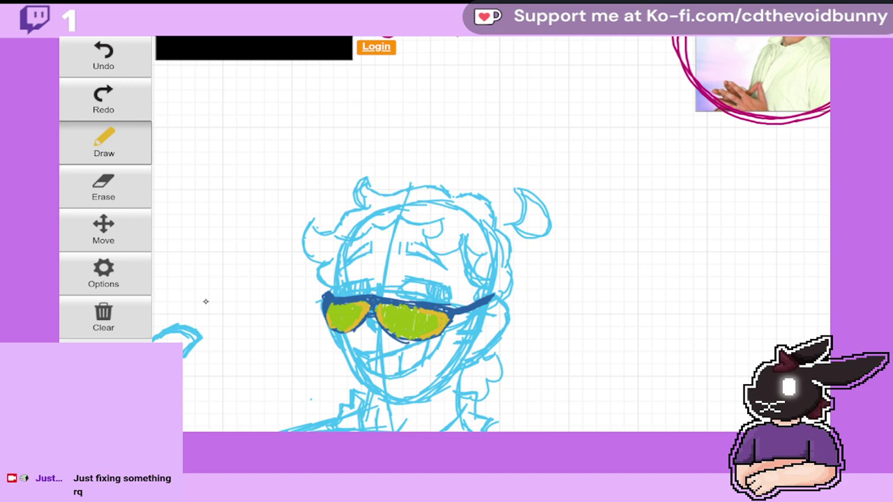
Step: Shade the edges of both lenses opposite the yellow accents in dark blue, undoing the dab in the smaller lens's centre
click(103, 230)
mouse_move(409, 185)
mouse_down()
mouse_move(391, 244)
mouse_move(371, 243)
mouse_move(384, 213)
mouse_up()
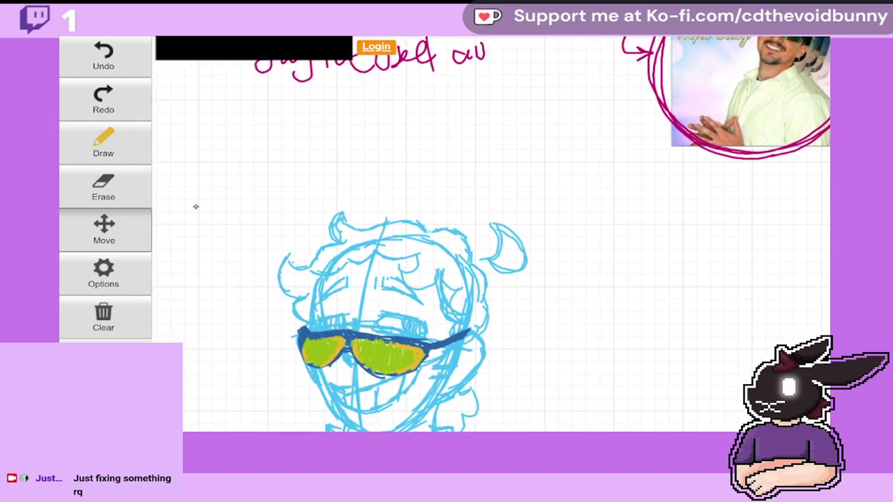
click(103, 139)
click(108, 147)
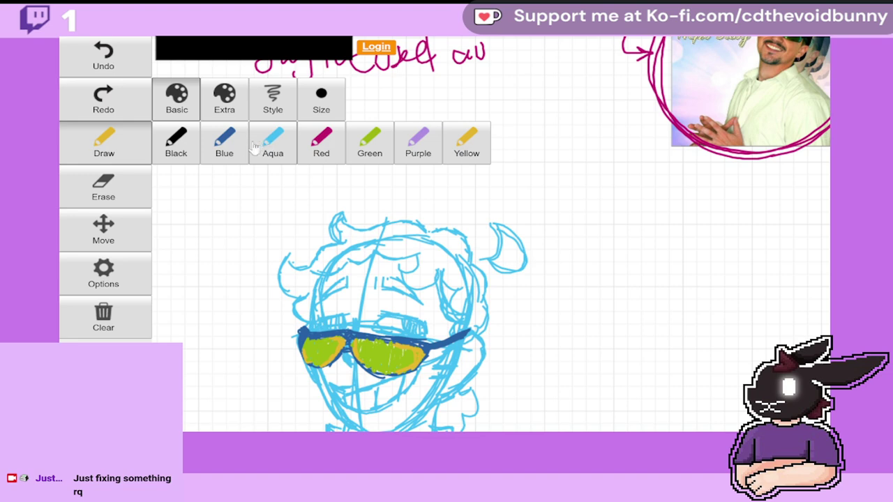
click(225, 143)
drag(316, 353, 324, 351)
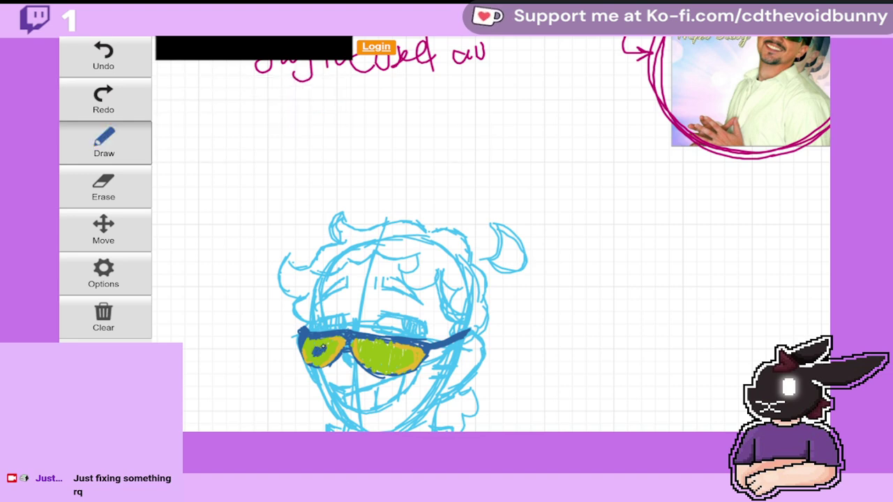
click(105, 55)
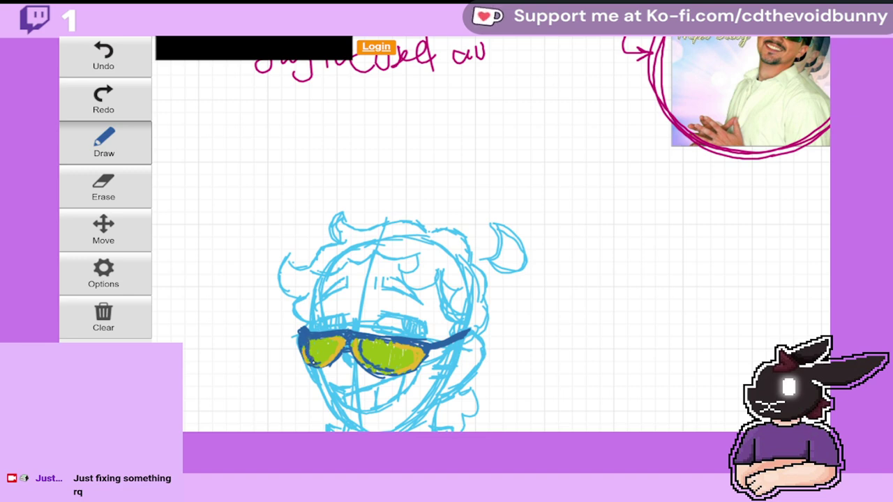
Step: Try handwriting "Those glasses" in aqua beside the character's head, and erase the lettering
click(106, 140)
click(375, 143)
mouse_move(433, 312)
mouse_down()
mouse_move(436, 202)
mouse_move(453, 192)
mouse_move(501, 207)
mouse_move(496, 216)
mouse_up()
click(120, 147)
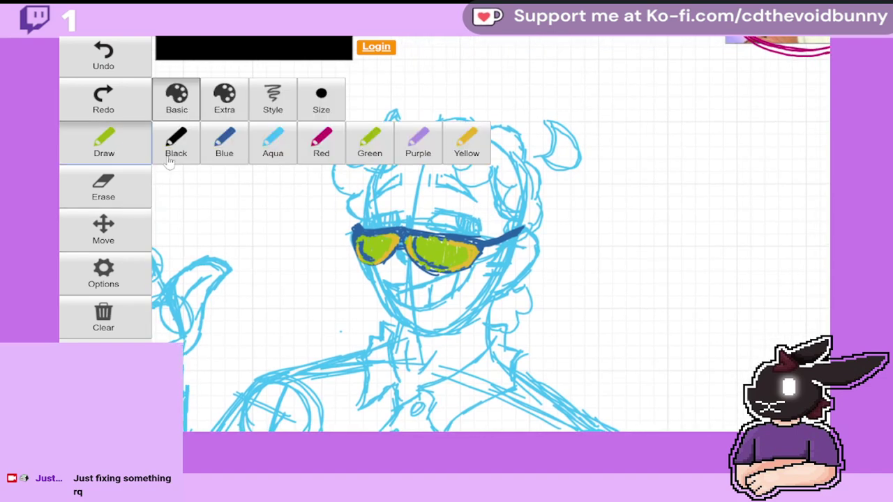
click(263, 144)
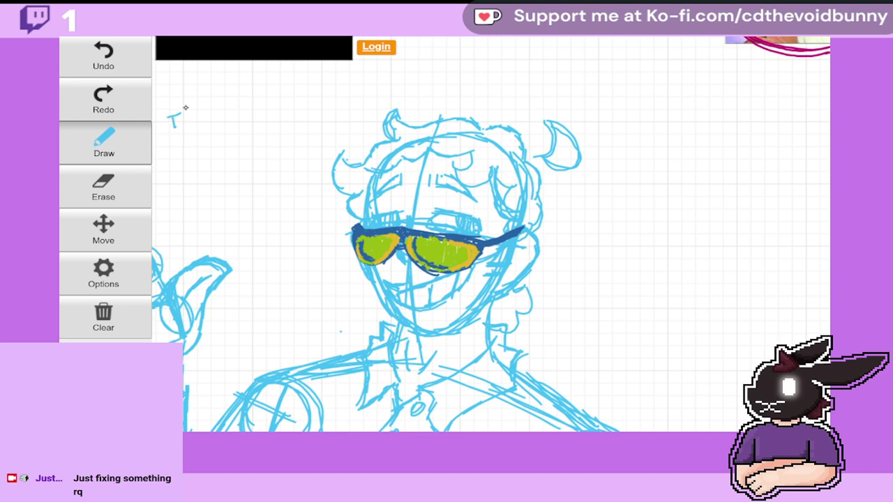
drag(194, 117, 218, 117)
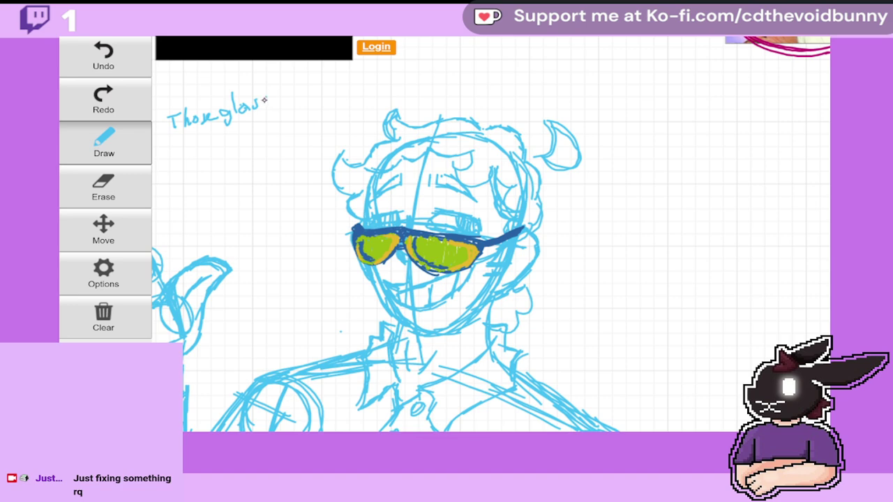
drag(272, 99, 282, 97)
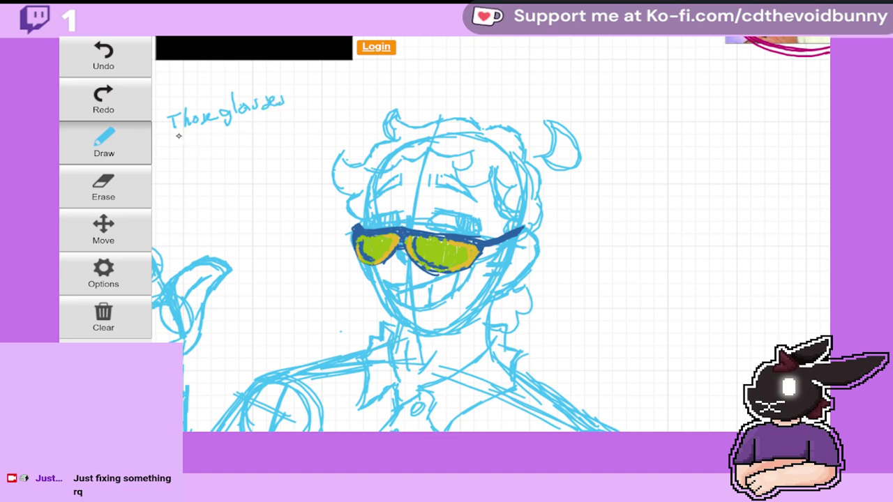
drag(167, 136, 169, 152)
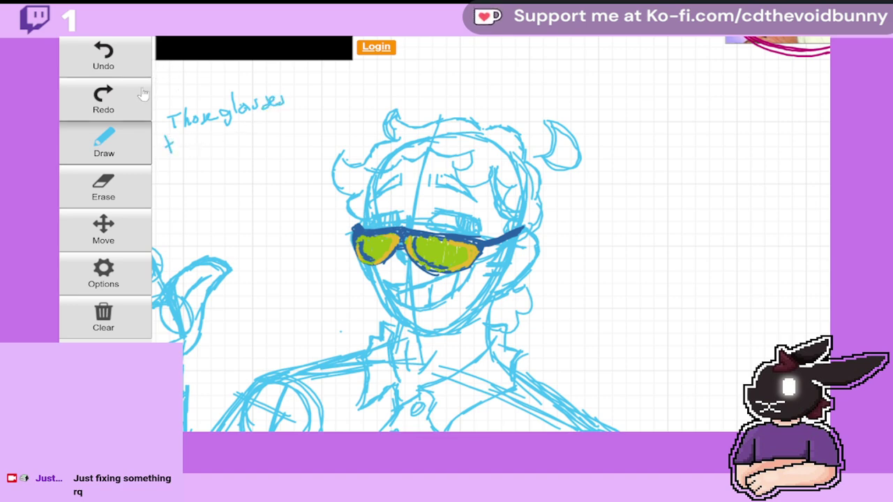
click(104, 187)
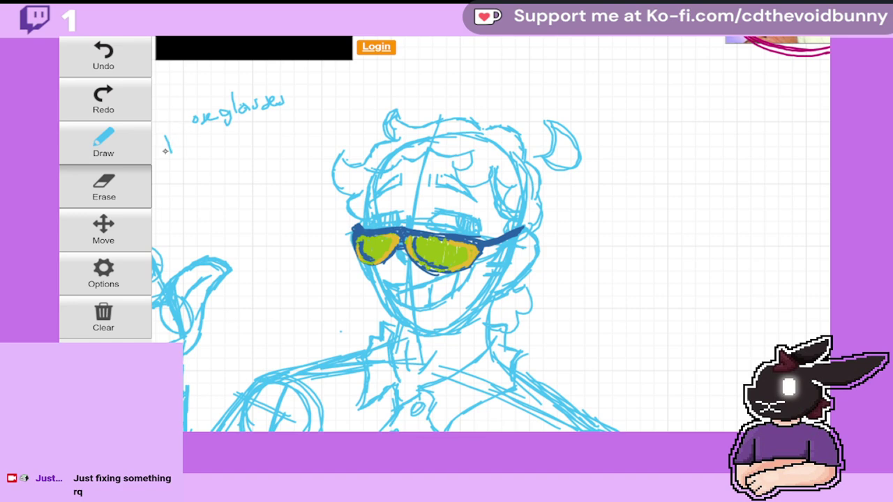
mouse_move(166, 151)
mouse_down()
mouse_move(185, 127)
mouse_move(279, 100)
mouse_move(232, 104)
mouse_up()
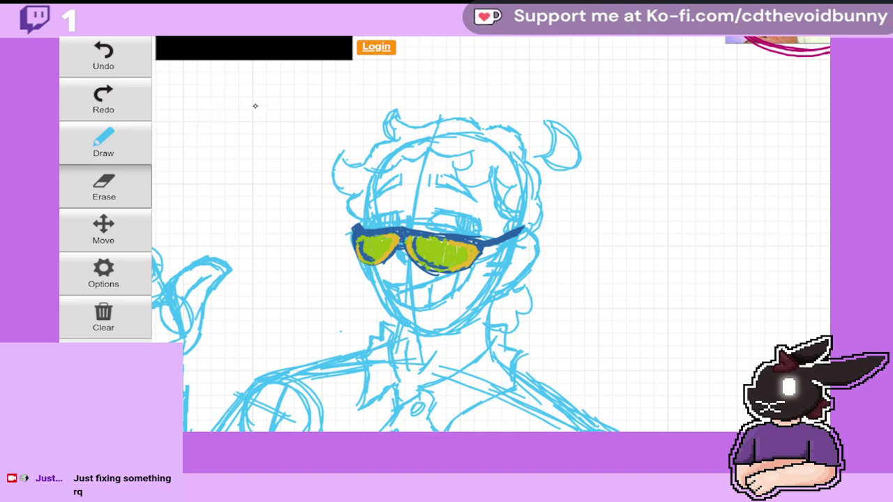
Step: Add a one-line text note reading "those glasses that become sunglasses in the sunlight, cant remember what theyre called"
click(110, 273)
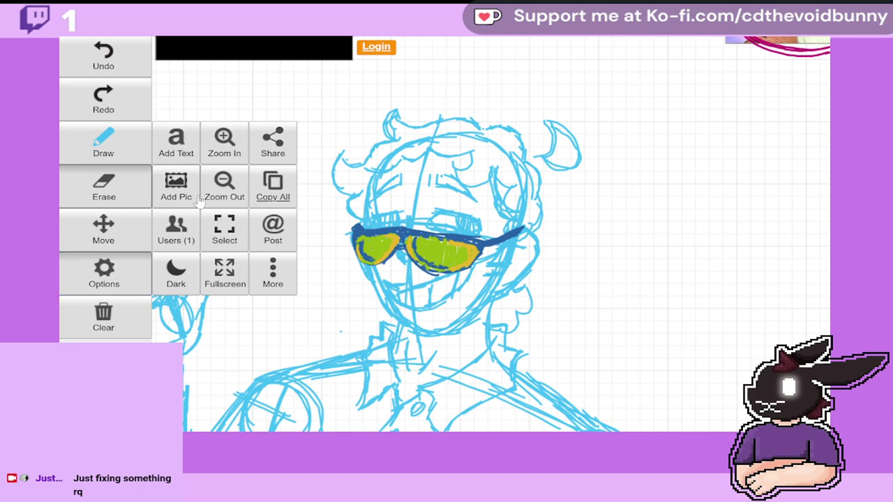
click(179, 154)
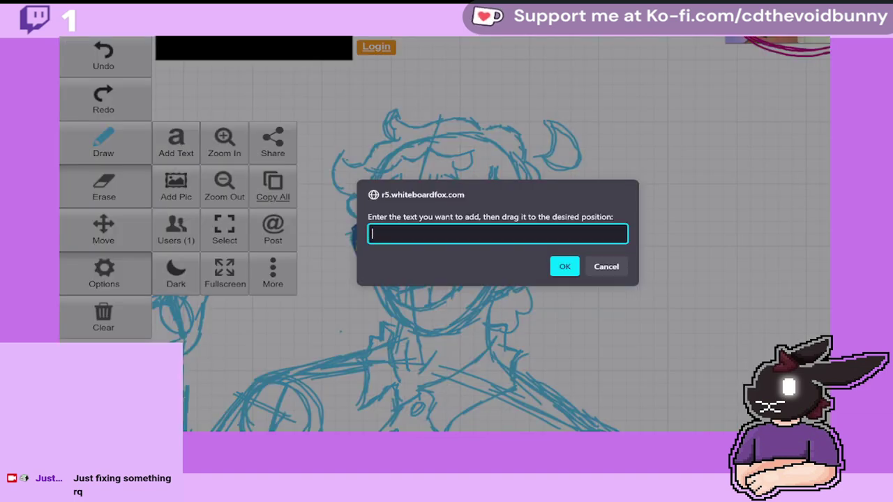
text(that become sunglasses)
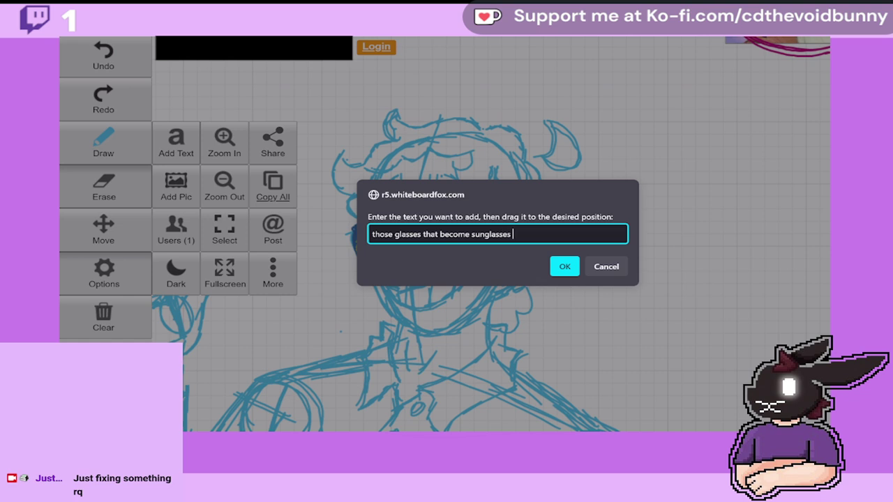
text( in the sunlight, cant remember wha)
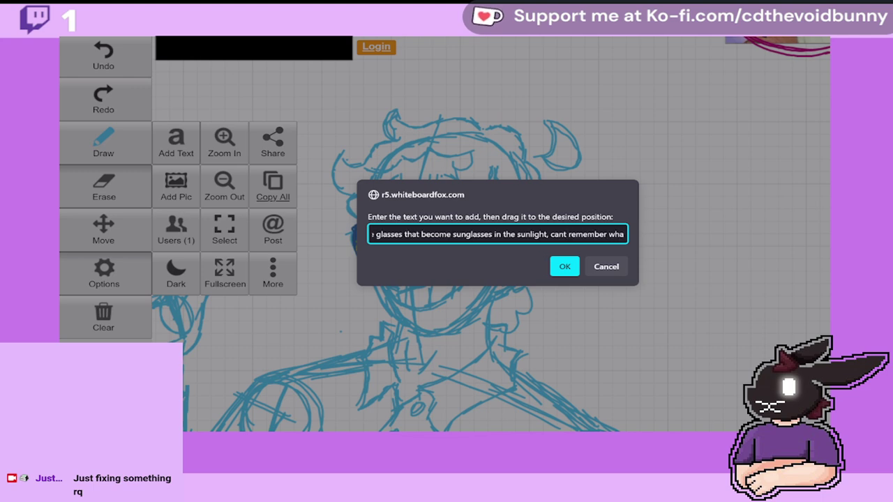
text(t theyres called)
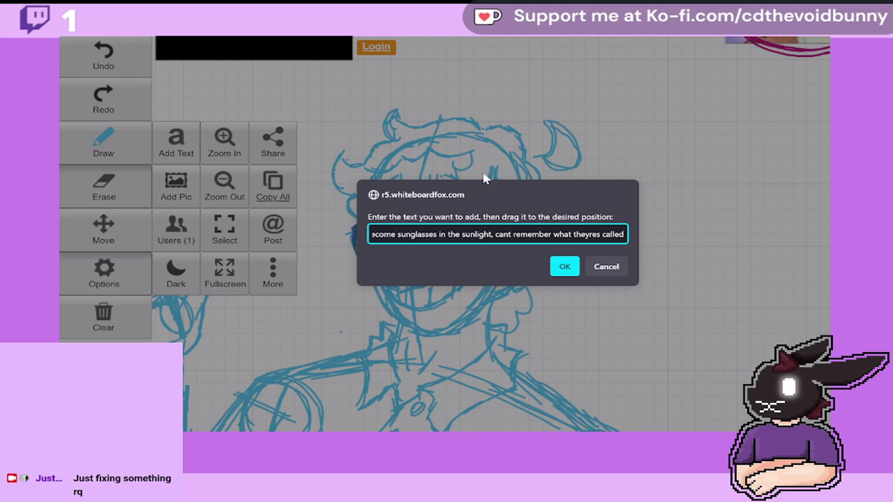
key(BackSpace)
key(BackSpace)
key(BackSpace)
key(BackSpace)
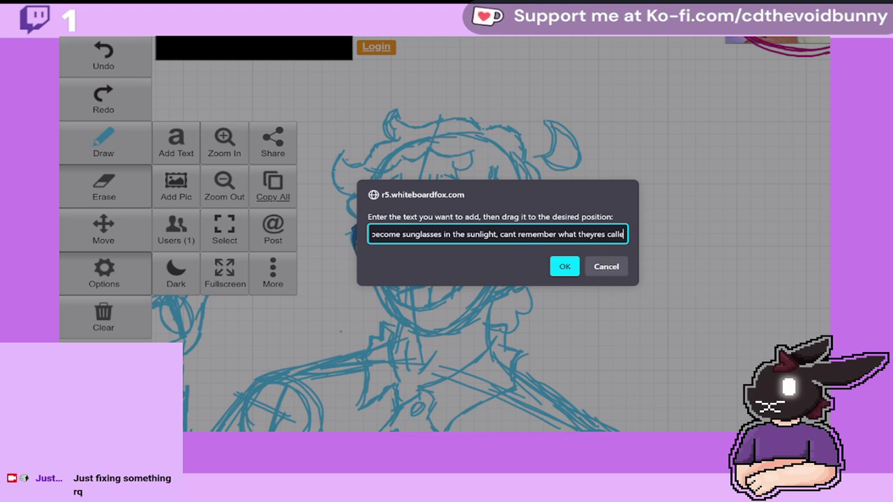
key(BackSpace)
key(BackSpace)
key(BackSpace)
key(BackSpace)
text(called)
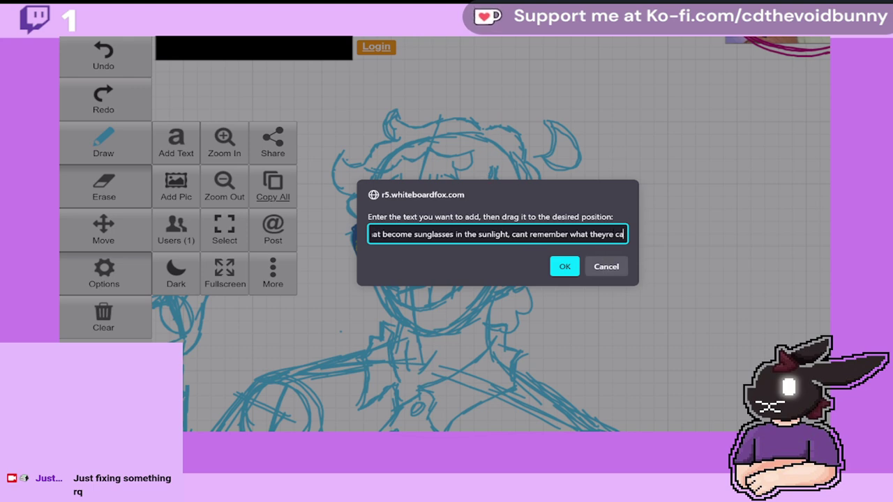
click(568, 267)
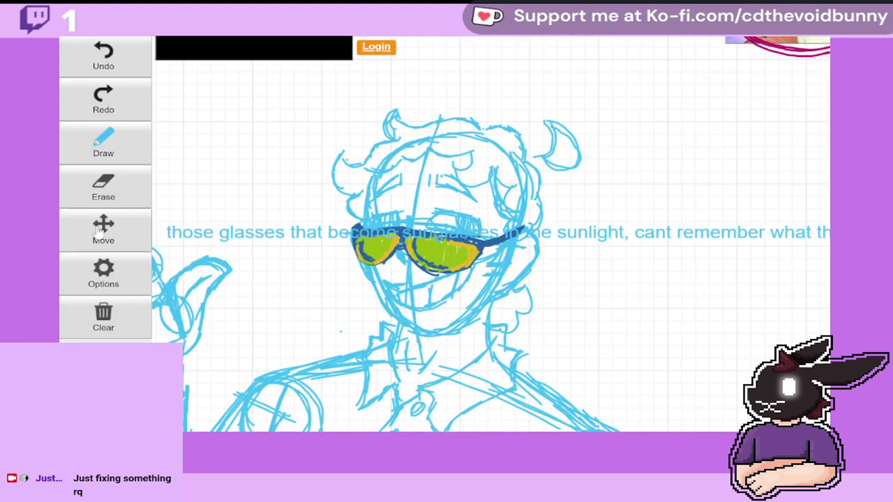
Step: Move the long one-line note up above the character's head and delete it
click(105, 276)
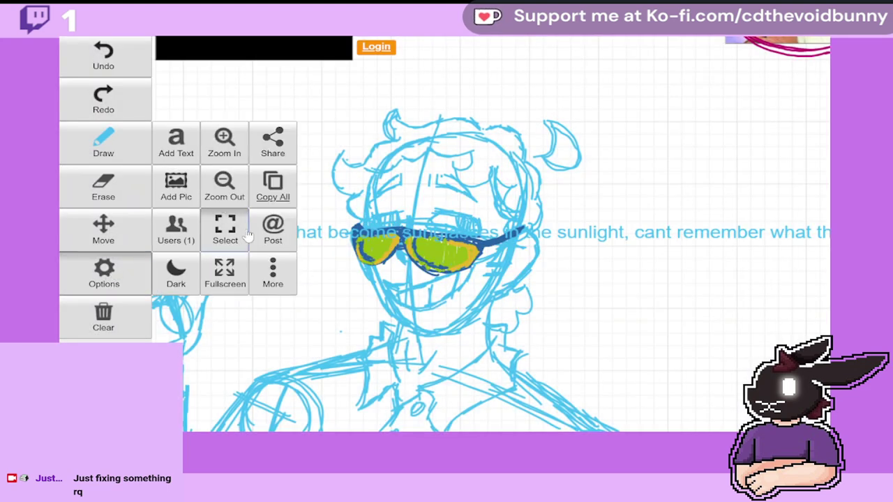
click(226, 232)
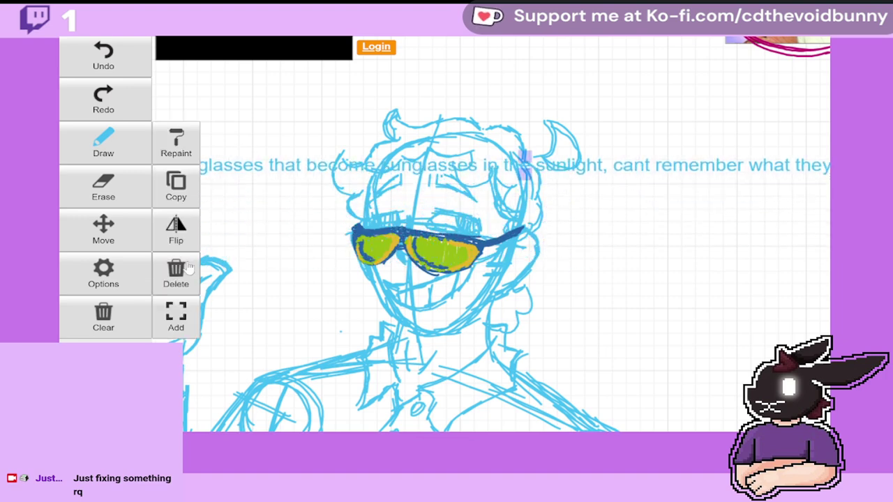
click(110, 275)
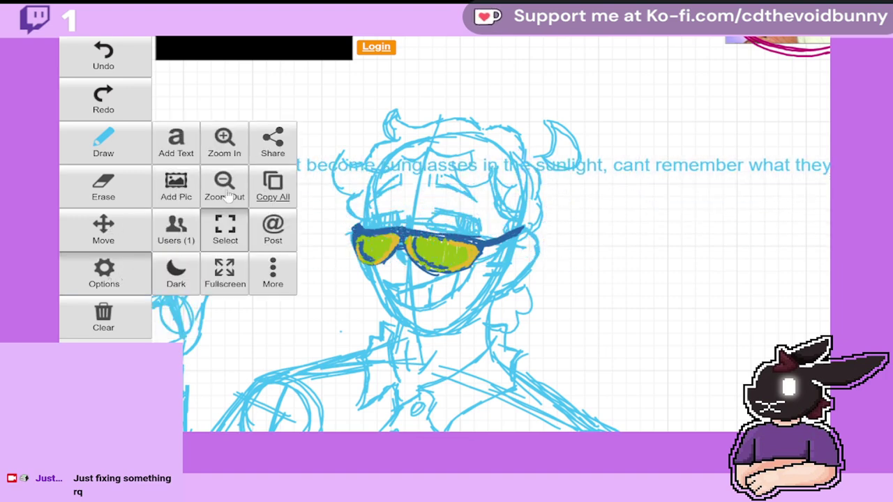
click(225, 187)
click(104, 276)
click(258, 205)
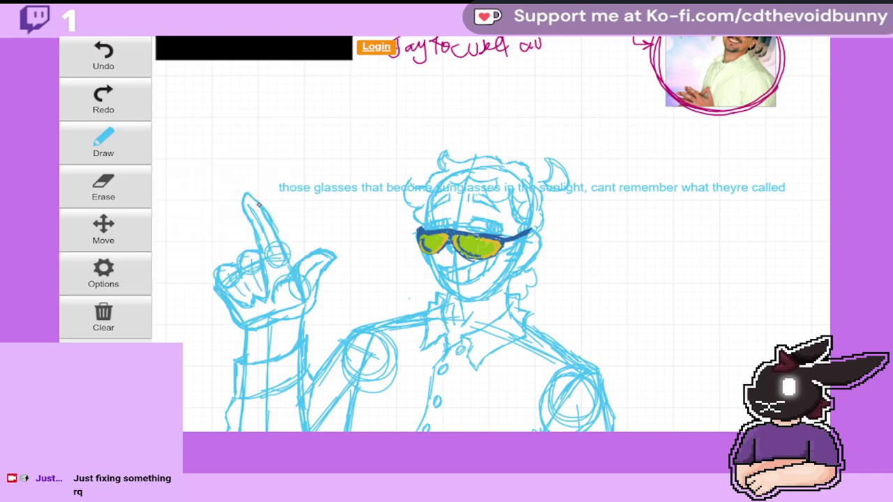
drag(351, 187, 371, 121)
drag(698, 119, 667, 128)
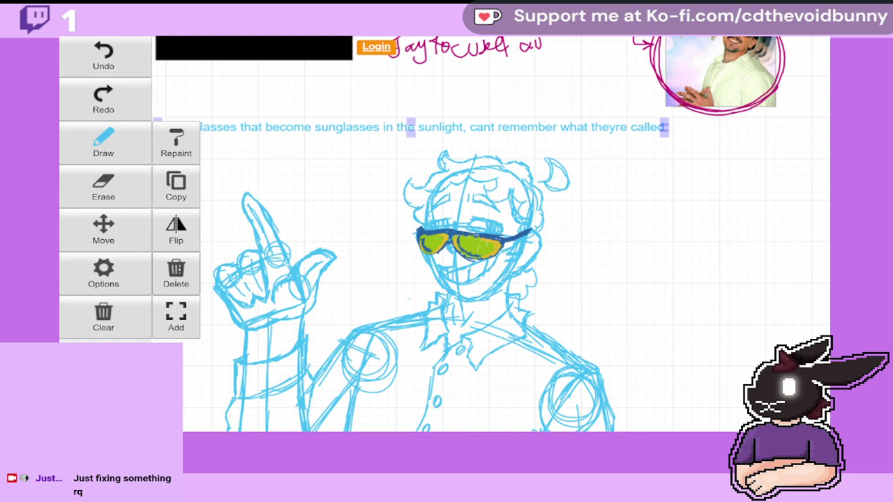
click(176, 274)
click(564, 253)
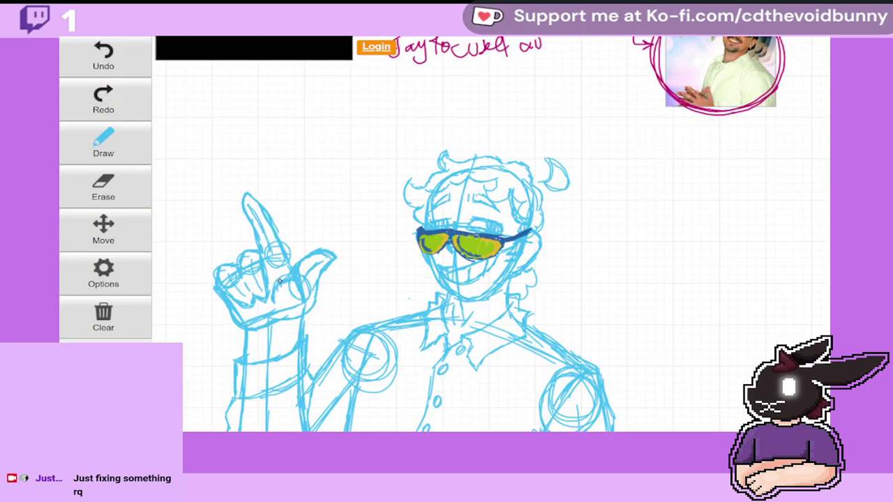
Step: Add the text "Those sunglasses that" and place it above the character's raised hand
click(114, 273)
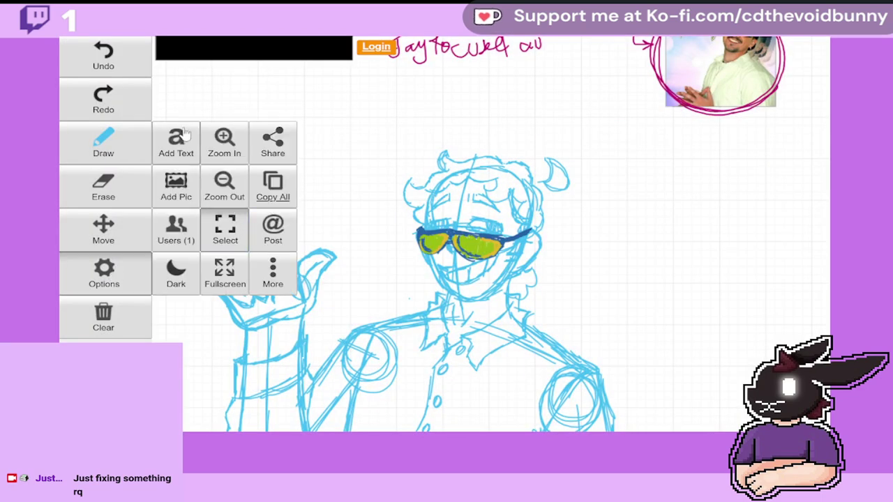
click(175, 143)
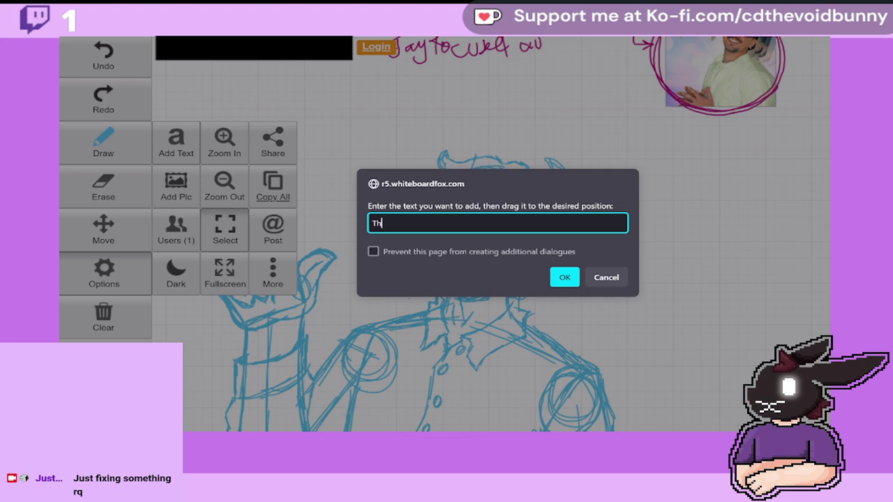
text(Those sunglas)
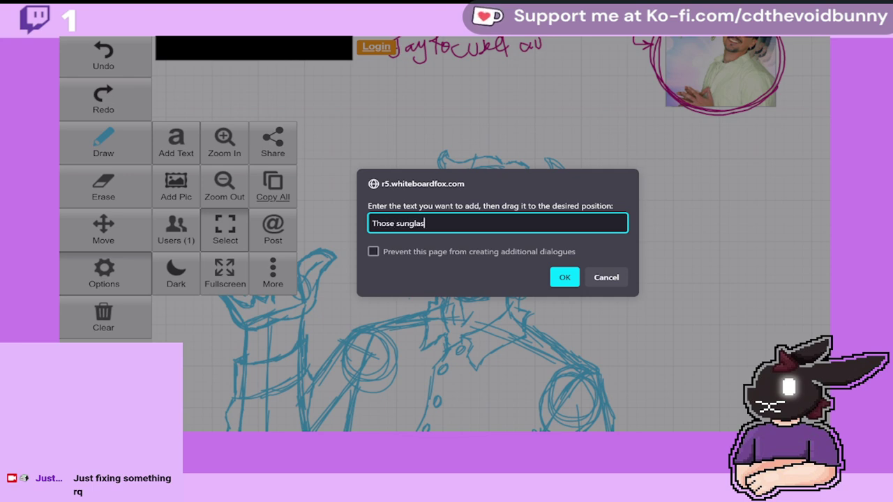
text(ses)
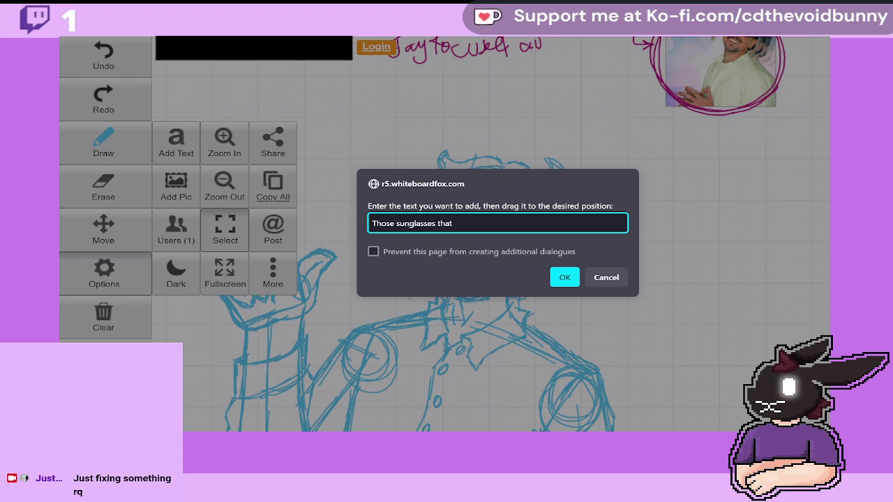
text( that)
key(Return)
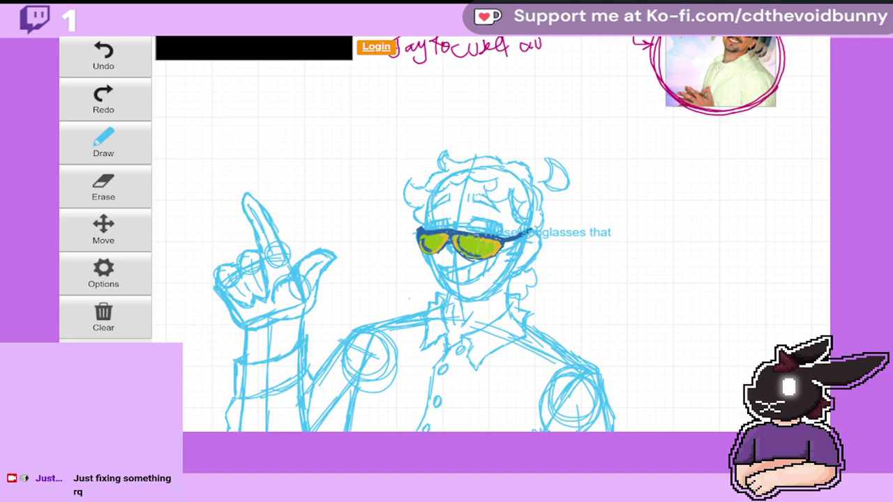
click(584, 232)
drag(585, 232, 314, 128)
Step: Add the word "become" as text and place it at the end of the note's first line
click(105, 273)
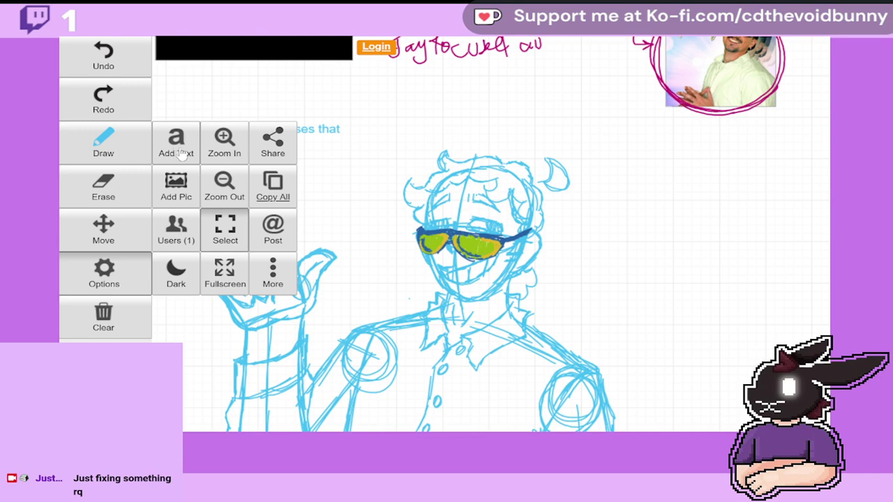
click(176, 143)
text(become)
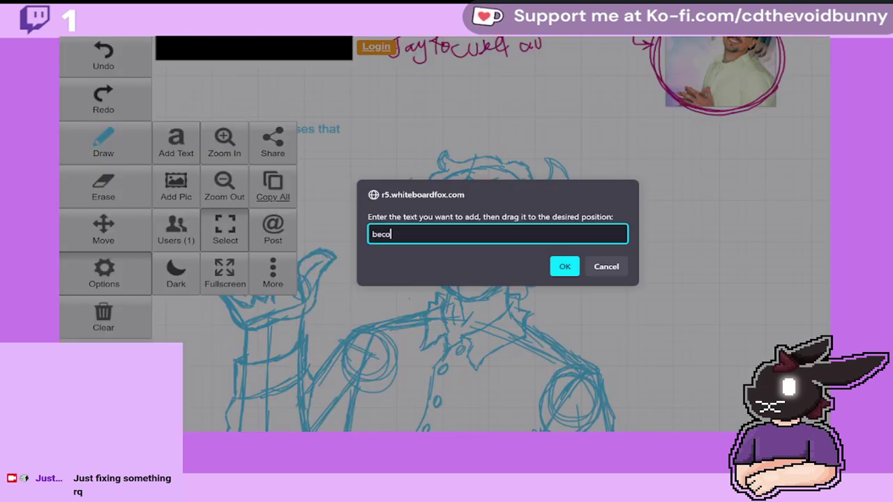
click(564, 267)
drag(546, 235, 362, 129)
Step: Add the text "normal glasses when not in the sun" and place it directly beneath the note's first line
click(120, 281)
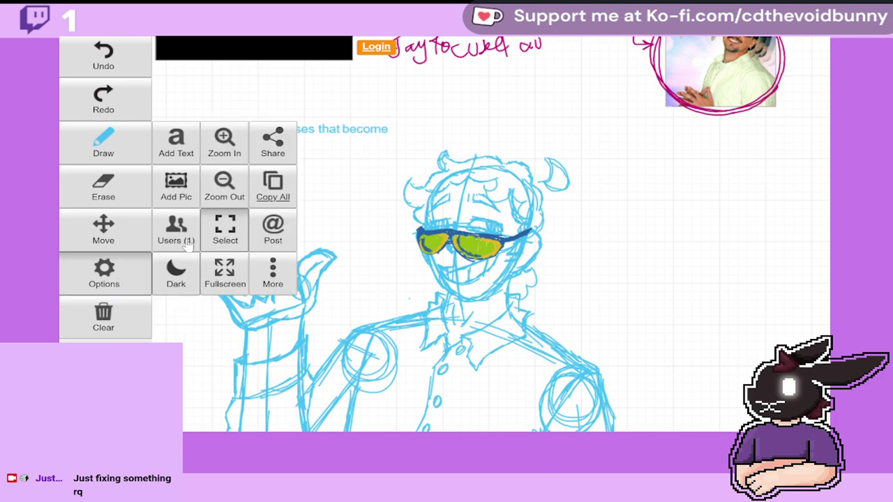
click(171, 146)
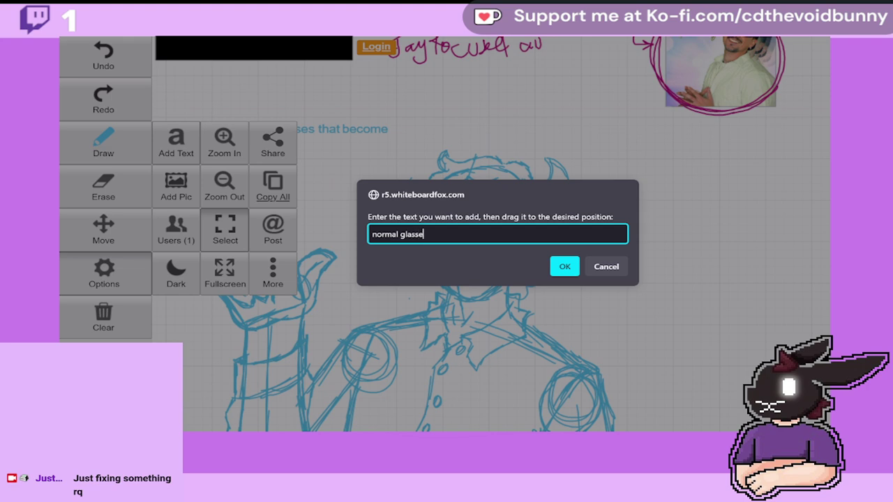
text(normal glasses when not in the sn)
click(564, 267)
click(500, 226)
drag(500, 226, 281, 141)
click(311, 175)
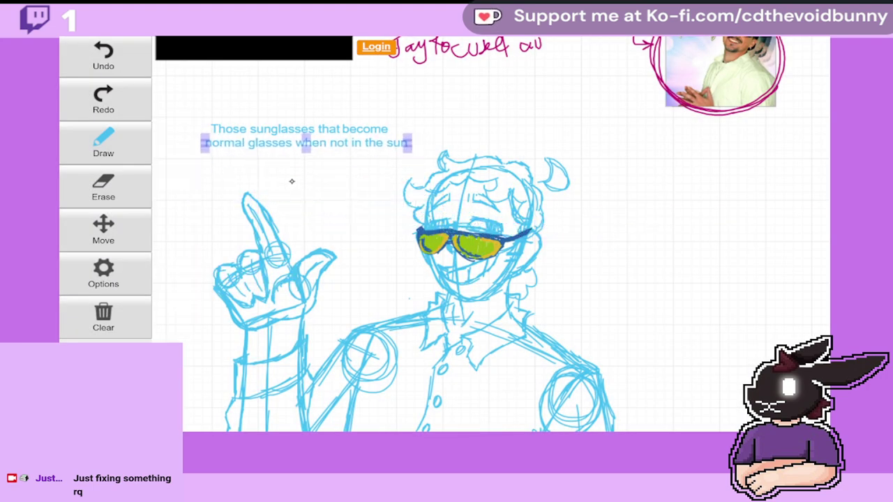
Step: Add "idk what theyre called" as the note's third line and draw an aqua arrow from the note to the sunglasses
click(129, 280)
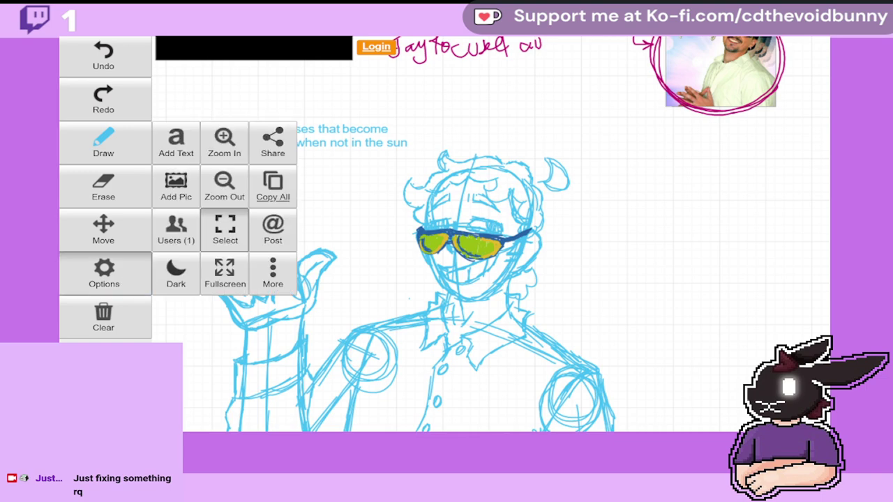
click(176, 141)
text(idk what theyre)
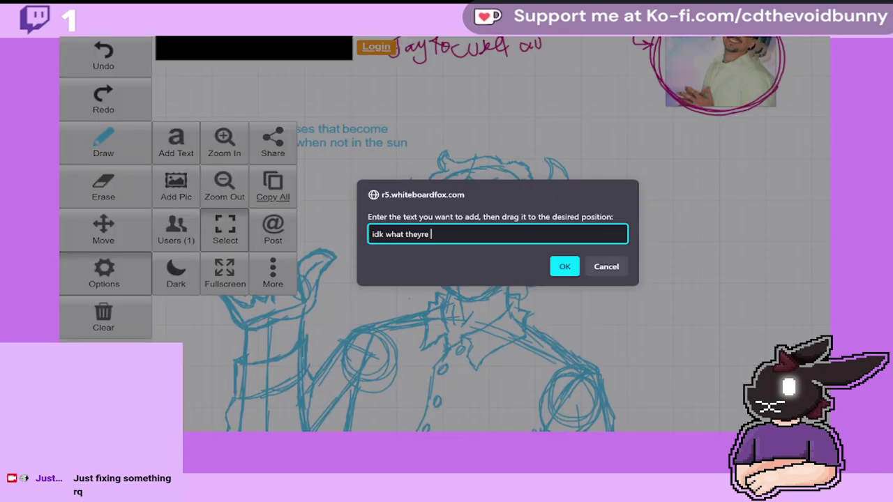
text( called)
click(564, 267)
mouse_move(537, 223)
mouse_down()
mouse_move(462, 222)
mouse_move(312, 179)
mouse_move(283, 157)
mouse_up()
click(103, 144)
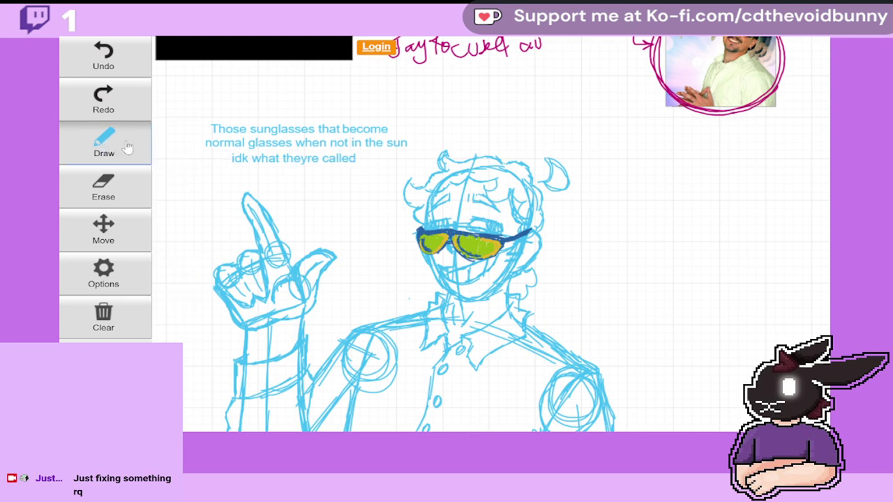
drag(347, 179, 404, 230)
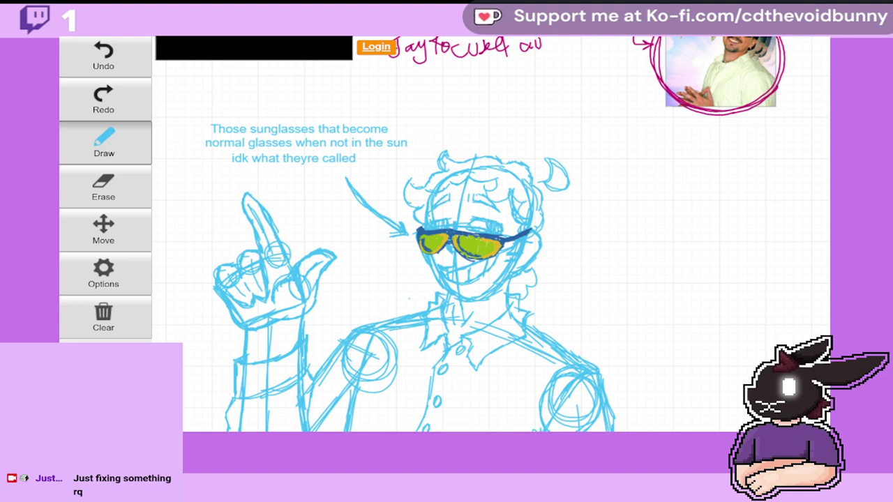
Step: Ink the character's curly fringe and the outer contour of the hair in black over the aqua sketch
click(124, 236)
mouse_move(510, 327)
mouse_down()
mouse_move(484, 238)
mouse_move(531, 114)
mouse_move(491, 244)
mouse_move(482, 325)
mouse_move(457, 345)
mouse_up()
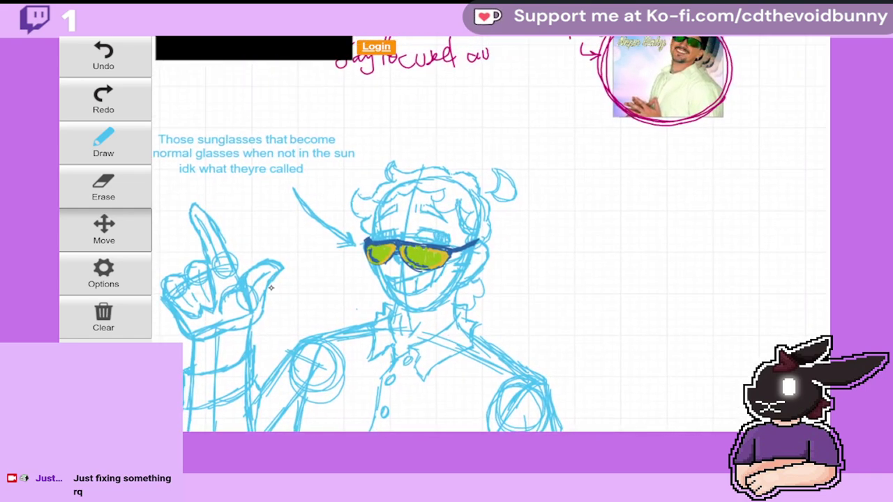
click(103, 143)
click(103, 143)
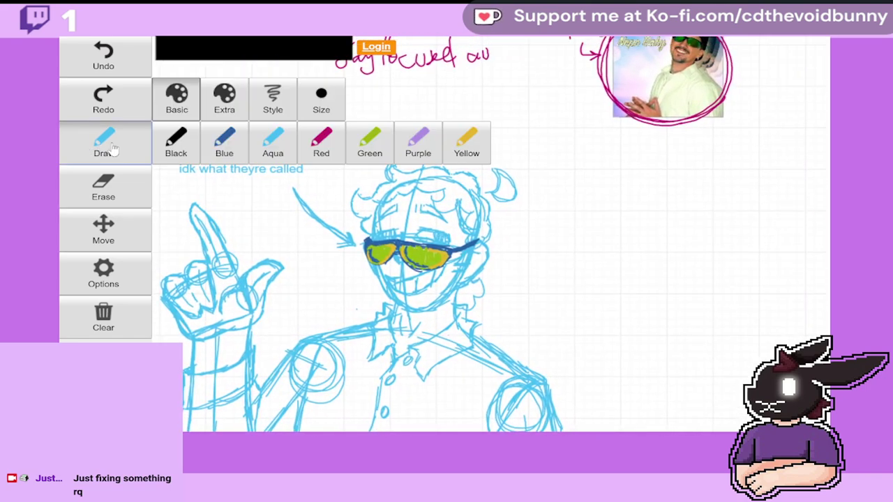
click(176, 146)
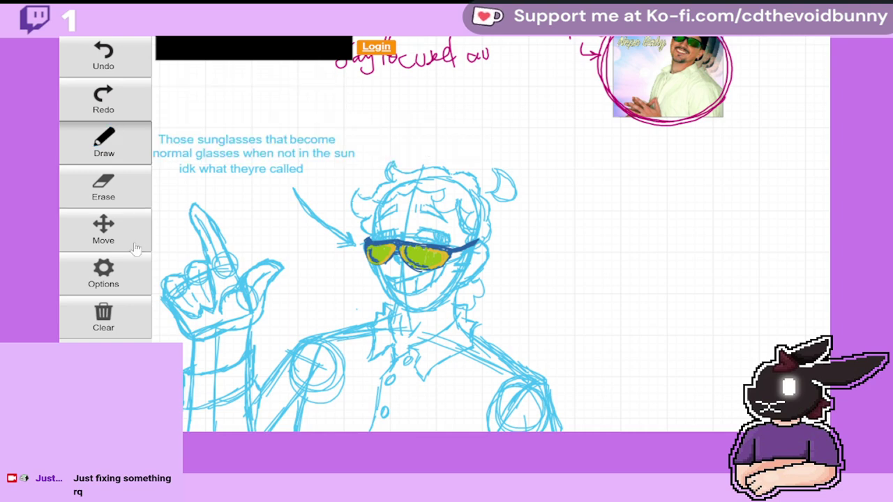
click(104, 275)
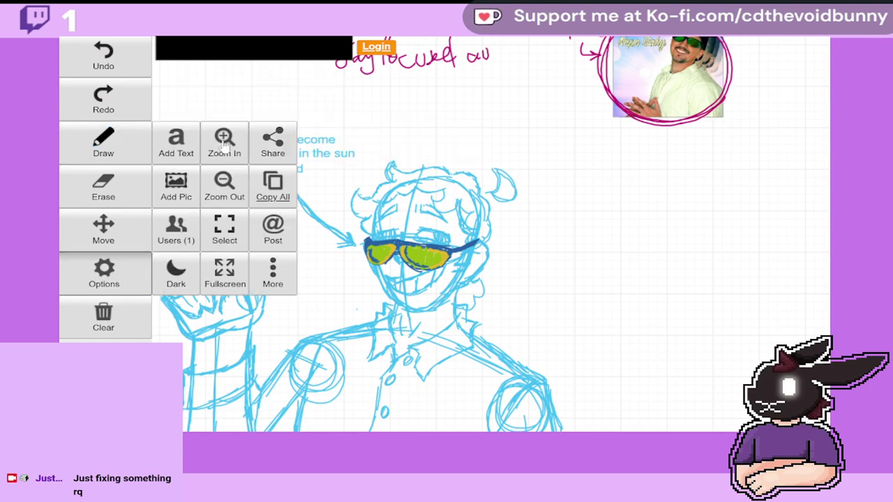
click(224, 146)
click(105, 230)
mouse_move(279, 209)
mouse_down()
mouse_move(330, 234)
mouse_move(406, 187)
mouse_up()
click(112, 143)
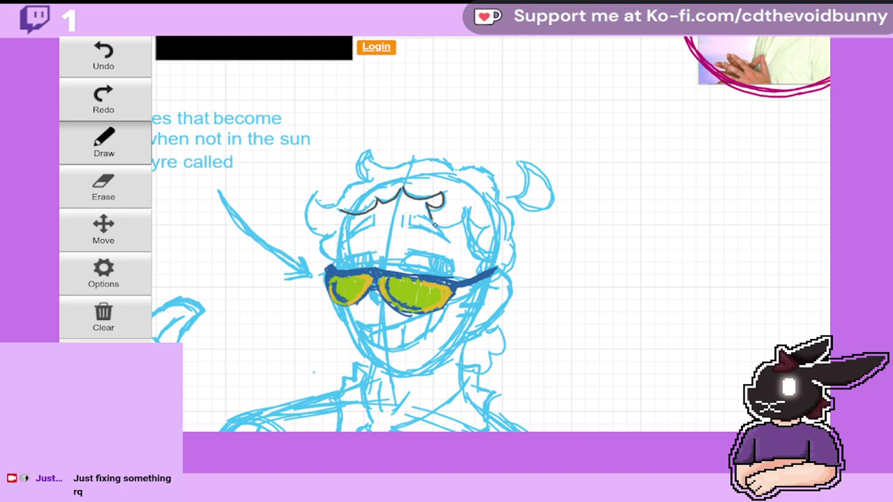
drag(432, 217, 466, 210)
mouse_move(472, 242)
mouse_down()
mouse_move(494, 259)
mouse_move(487, 251)
mouse_move(481, 268)
mouse_up()
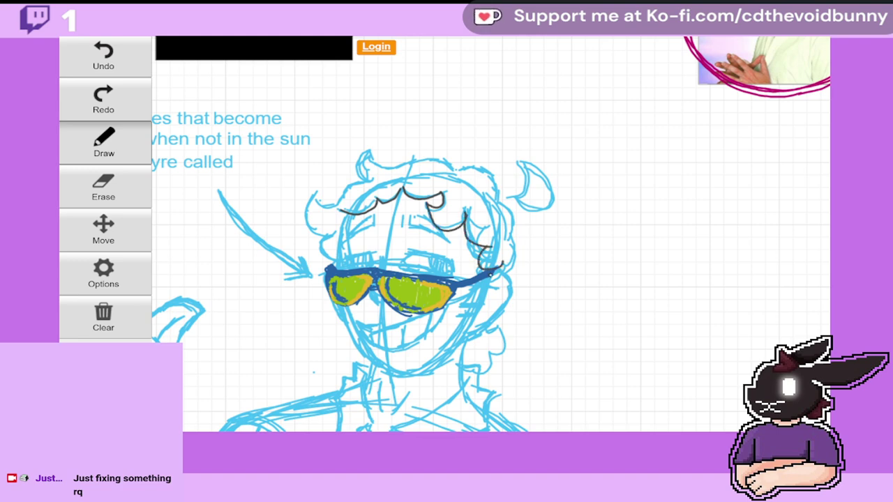
mouse_move(367, 181)
mouse_down()
mouse_move(344, 187)
mouse_move(334, 202)
mouse_move(320, 187)
mouse_move(304, 207)
mouse_move(312, 227)
mouse_move(331, 232)
mouse_move(339, 252)
mouse_up()
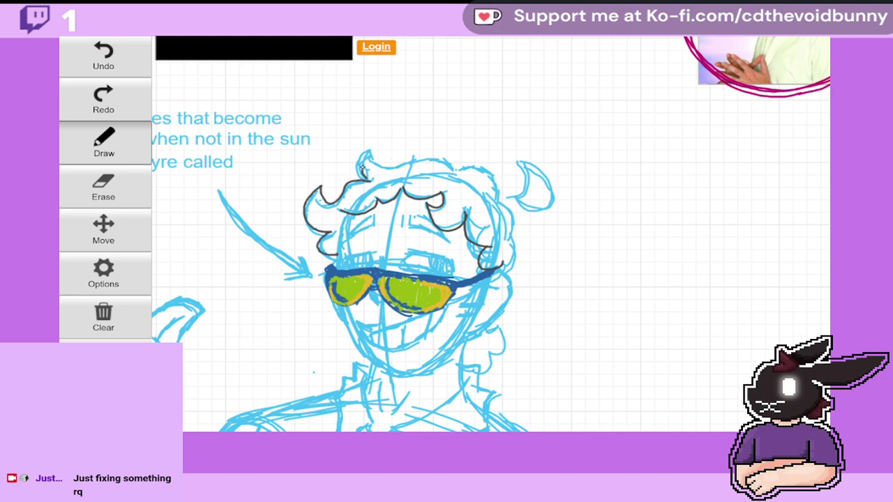
mouse_move(401, 166)
mouse_down()
mouse_move(433, 161)
mouse_move(484, 170)
mouse_move(458, 170)
mouse_move(490, 178)
mouse_move(487, 194)
mouse_move(510, 206)
mouse_move(493, 200)
mouse_move(518, 219)
mouse_move(508, 269)
mouse_up()
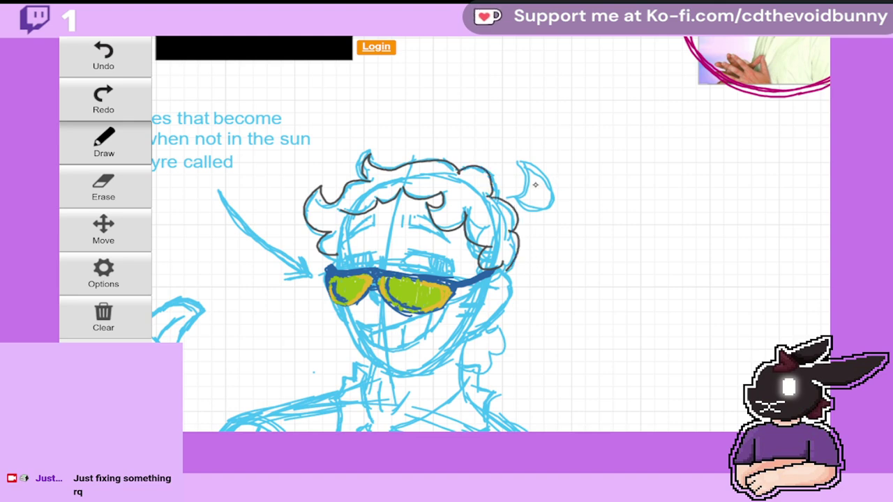
mouse_move(512, 194)
mouse_down()
mouse_move(530, 159)
mouse_move(551, 200)
mouse_move(518, 204)
mouse_up()
click(103, 57)
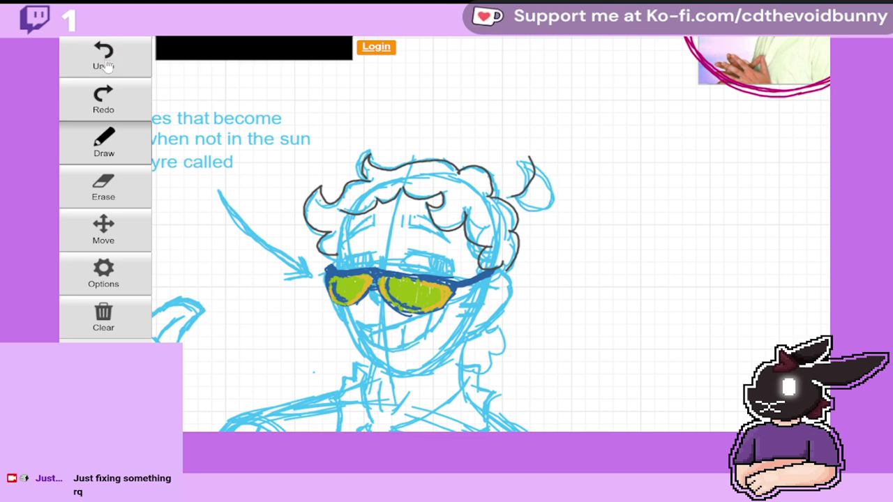
click(104, 66)
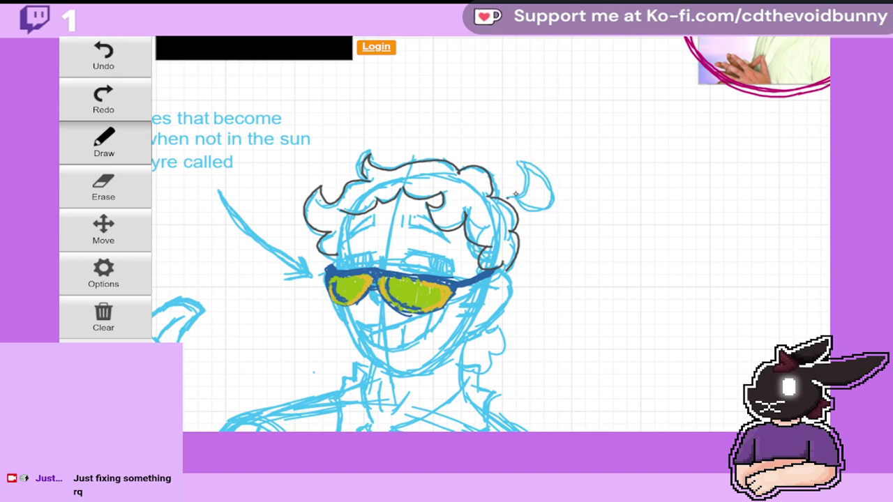
mouse_move(516, 194)
mouse_down()
mouse_move(528, 154)
mouse_move(555, 185)
mouse_move(517, 207)
mouse_up()
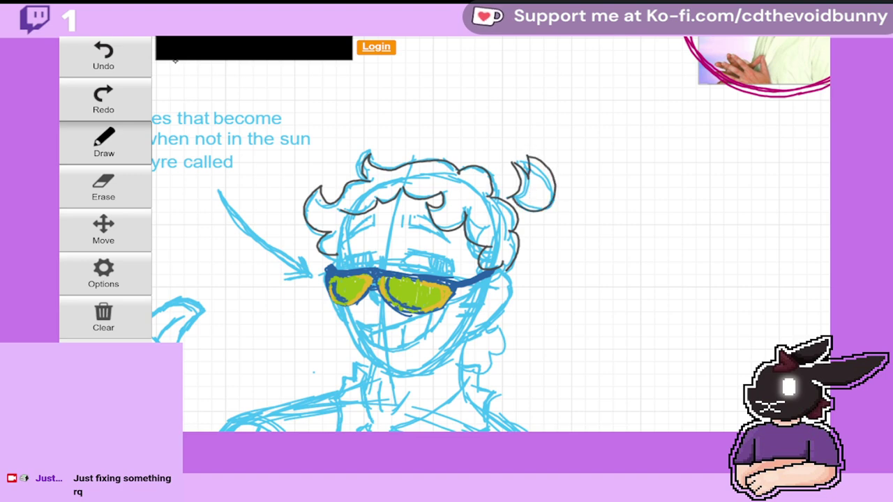
click(125, 64)
click(123, 66)
click(122, 64)
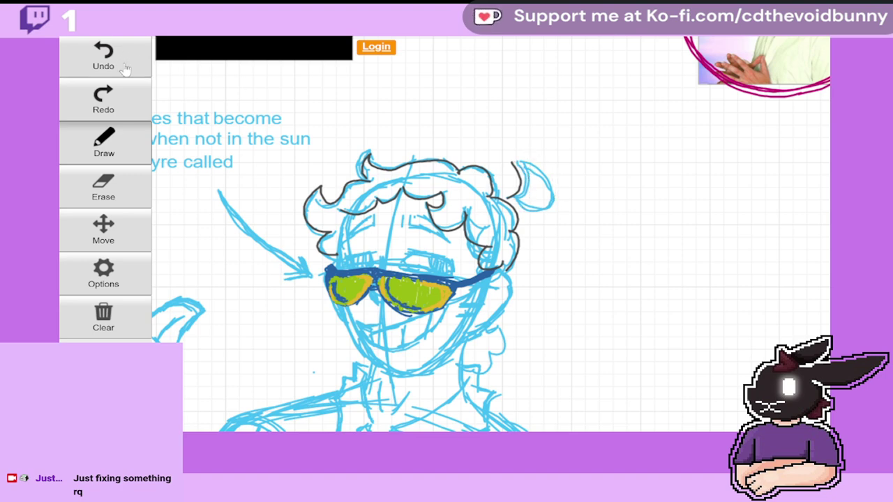
key(ctrl+z)
Step: Ink the detached crescent-shaped curl beside the hair in black, with a pointed upper tip
mouse_move(509, 196)
mouse_down()
mouse_move(518, 163)
mouse_move(536, 147)
mouse_move(528, 150)
mouse_move(551, 182)
mouse_move(543, 203)
mouse_move(511, 190)
mouse_up()
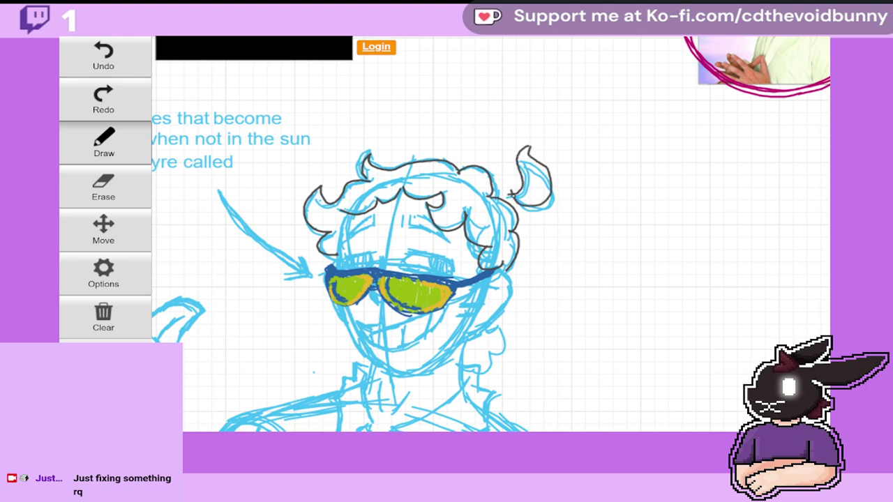
mouse_move(536, 161)
mouse_down()
mouse_move(548, 199)
mouse_move(515, 202)
mouse_up()
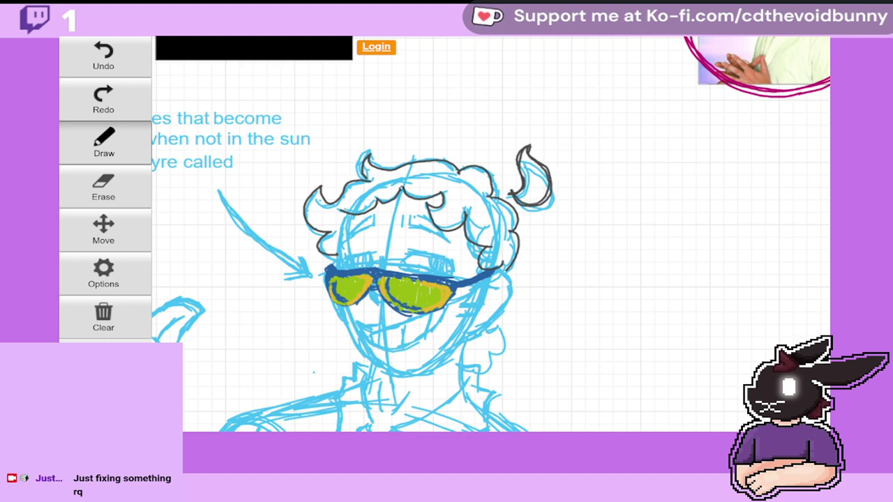
Step: Ink the eyebrows, the half-lidded eyes with shaded pupils, and the nose in black around the sunglasses
click(103, 230)
mouse_move(423, 277)
mouse_down()
mouse_move(409, 183)
mouse_move(417, 186)
mouse_up()
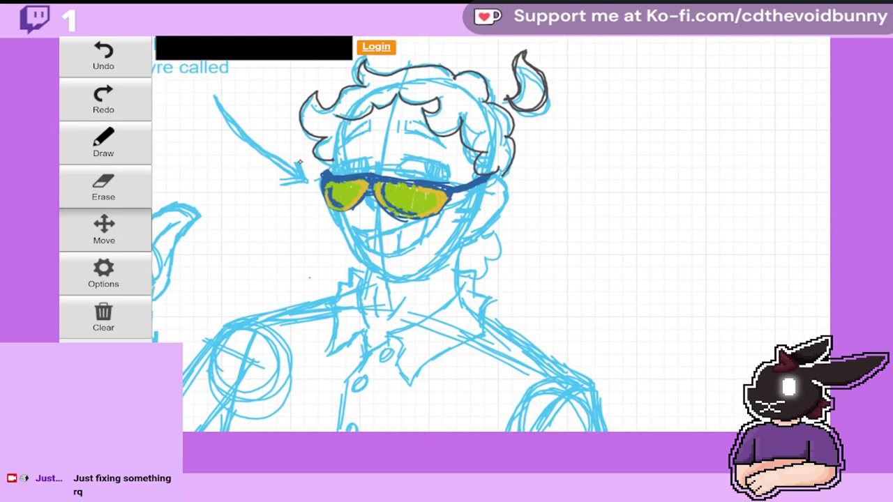
click(105, 143)
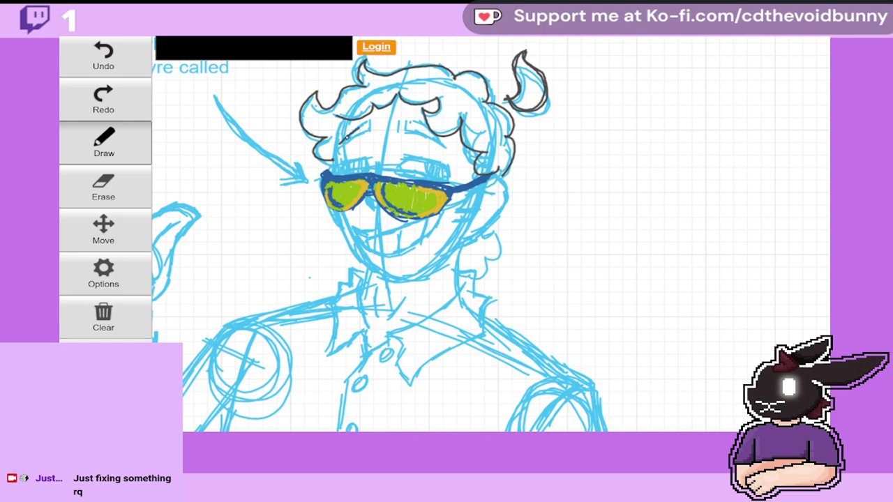
mouse_move(367, 123)
mouse_down()
mouse_move(336, 147)
mouse_move(342, 120)
mouse_move(333, 150)
mouse_up()
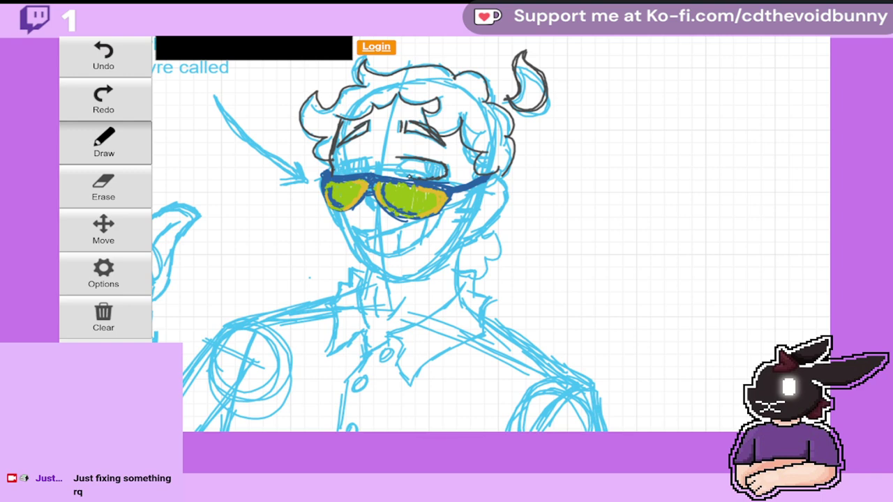
mouse_move(412, 179)
mouse_down()
mouse_move(398, 160)
mouse_move(408, 177)
mouse_move(446, 179)
mouse_up()
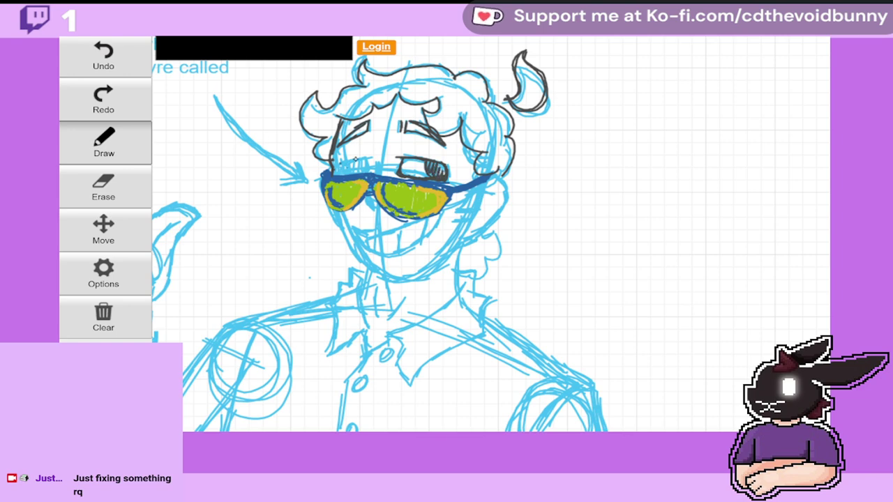
drag(373, 156, 340, 165)
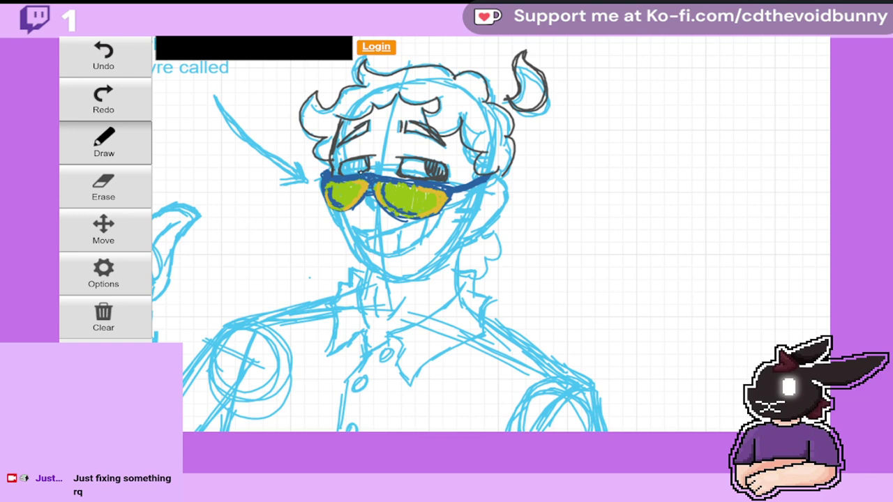
mouse_move(360, 160)
mouse_down()
mouse_move(355, 169)
mouse_move(363, 163)
mouse_up()
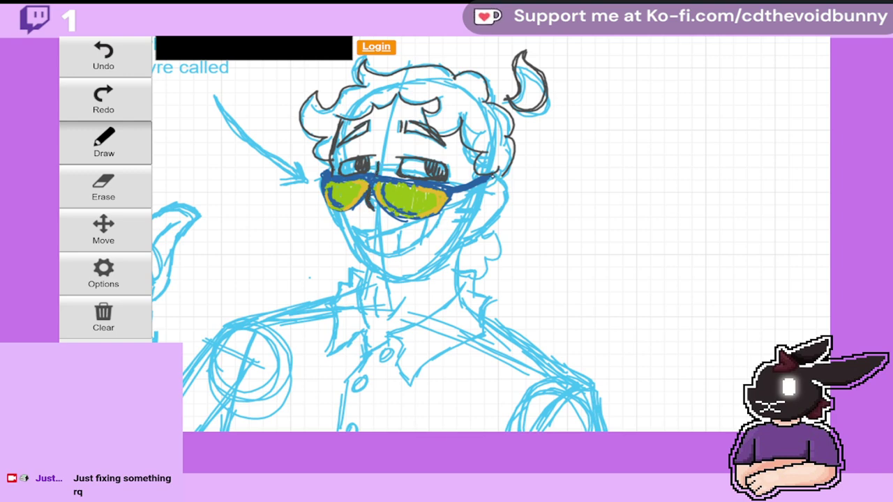
Step: Ink the ear, sideburn and jawline in black along with the toothy grin
mouse_move(500, 184)
mouse_down()
mouse_move(491, 214)
mouse_move(464, 241)
mouse_up()
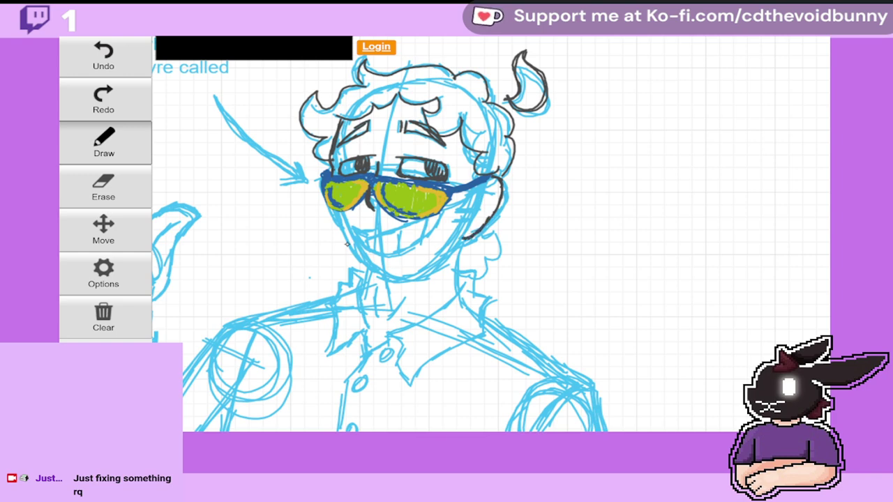
mouse_move(336, 211)
mouse_down()
mouse_move(370, 268)
mouse_move(404, 279)
mouse_move(395, 275)
mouse_move(427, 268)
mouse_move(413, 276)
mouse_move(467, 213)
mouse_up()
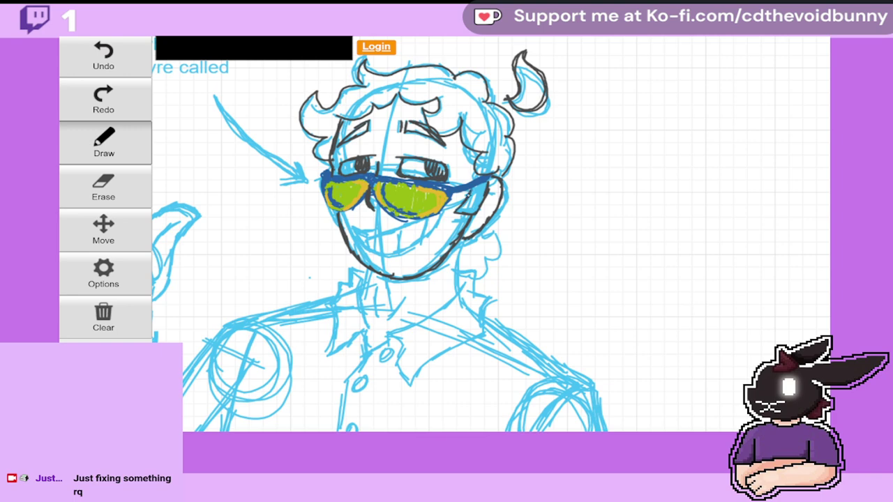
drag(452, 226, 467, 220)
drag(372, 238, 406, 220)
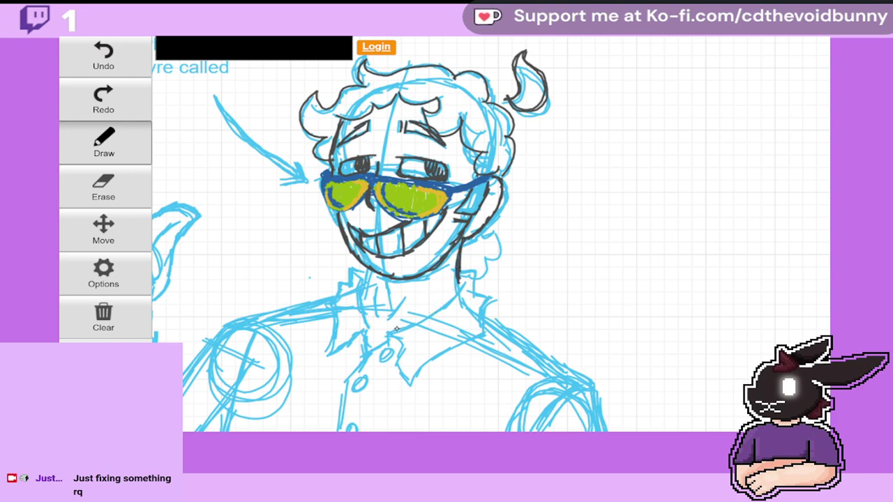
Step: Ink the shirt collar and neck lines in black, and add the small curls on both sides of the neck
mouse_move(396, 329)
mouse_down()
mouse_move(450, 294)
mouse_move(473, 266)
mouse_move(463, 268)
mouse_move(474, 280)
mouse_up()
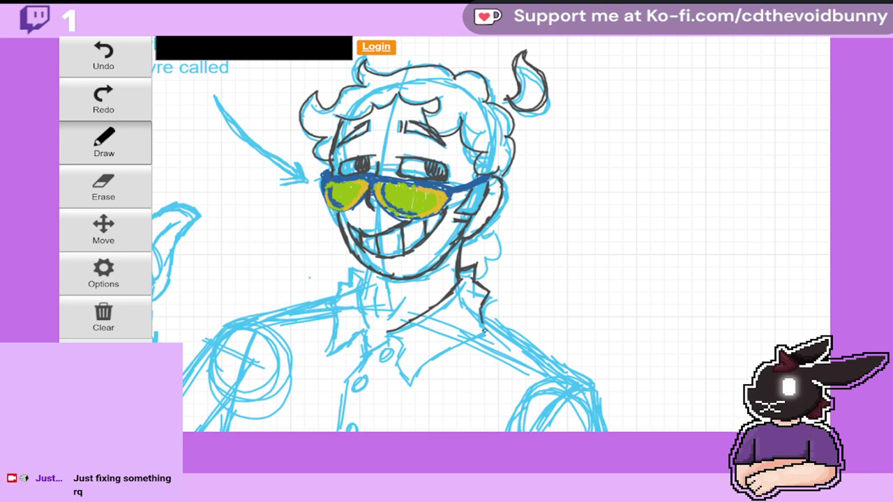
mouse_move(483, 310)
mouse_down()
mouse_move(485, 334)
mouse_move(412, 384)
mouse_move(403, 350)
mouse_move(406, 358)
mouse_up()
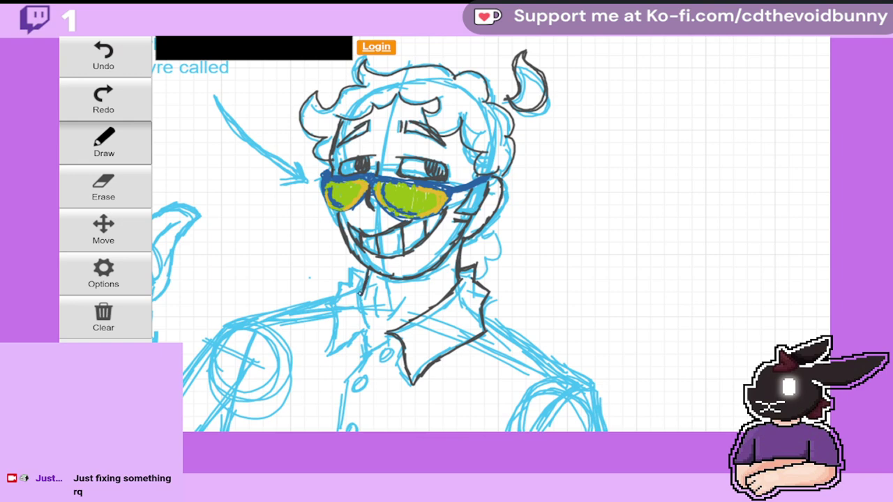
mouse_move(357, 284)
mouse_down()
mouse_move(368, 333)
mouse_move(348, 336)
mouse_move(324, 358)
mouse_move(330, 307)
mouse_up()
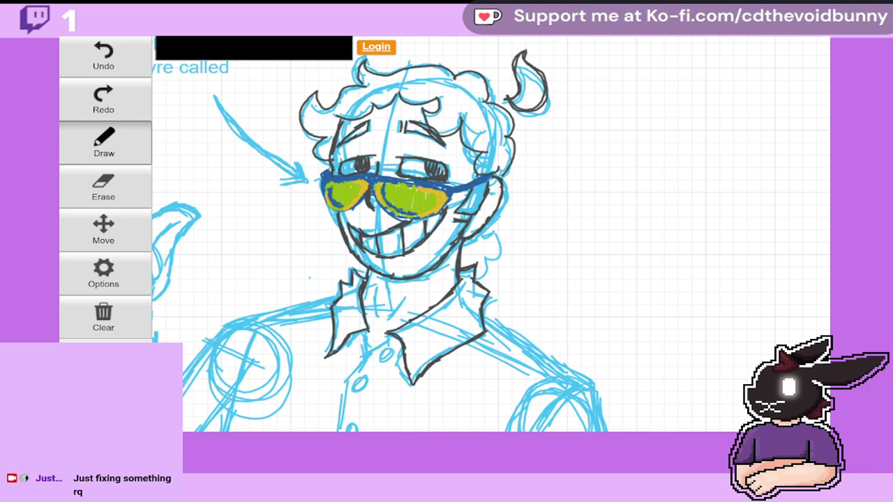
mouse_move(372, 284)
mouse_down()
mouse_move(376, 315)
mouse_move(399, 312)
mouse_move(389, 319)
mouse_move(402, 323)
mouse_up()
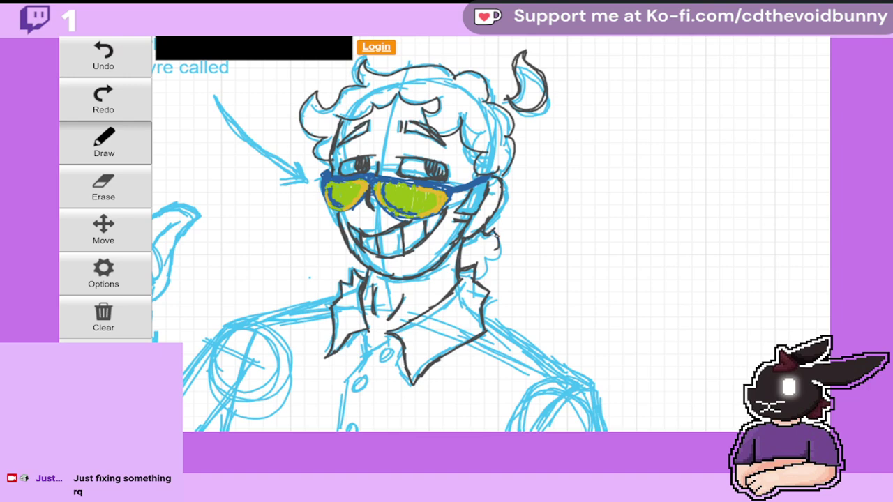
drag(500, 239, 486, 263)
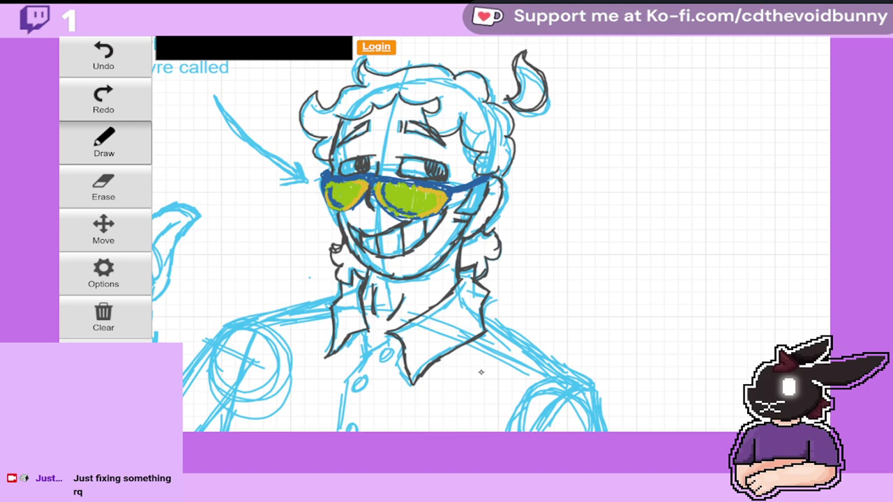
Step: Outline and hatch-fill the front hair curls and the curl below the ear in red
click(103, 230)
drag(514, 185, 521, 293)
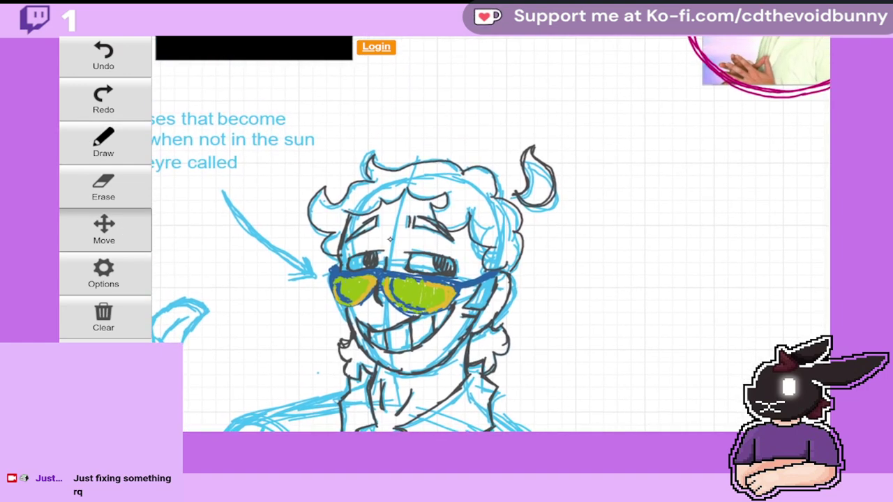
click(112, 149)
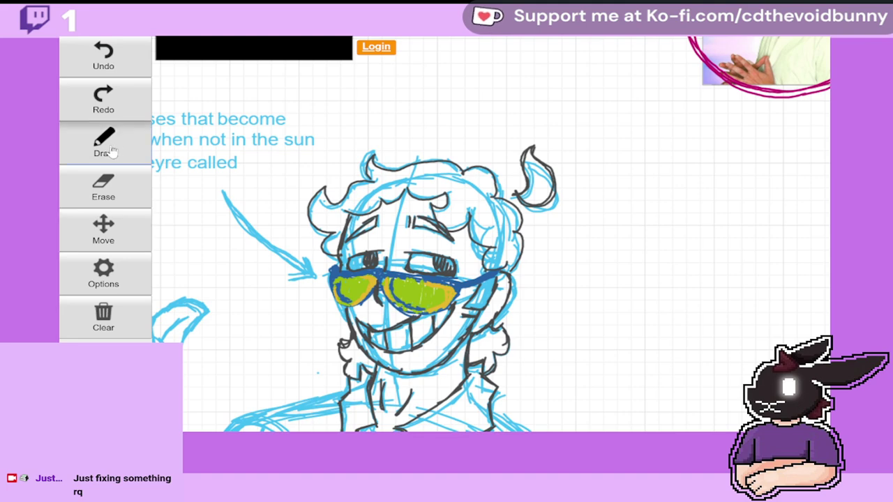
click(120, 149)
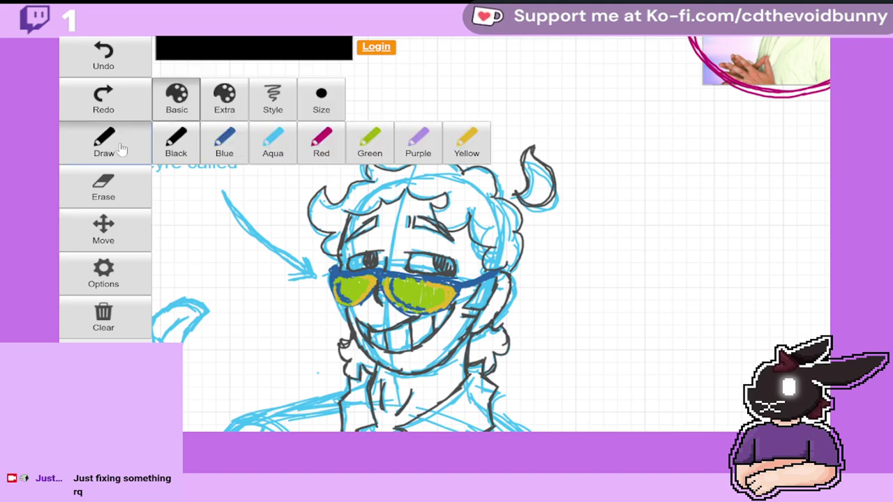
click(318, 145)
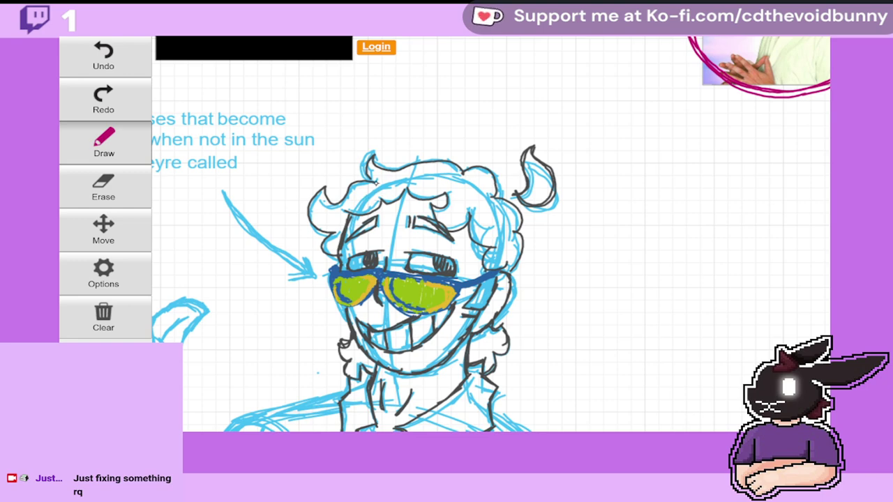
mouse_move(377, 183)
mouse_down()
mouse_move(421, 168)
mouse_move(449, 190)
mouse_up()
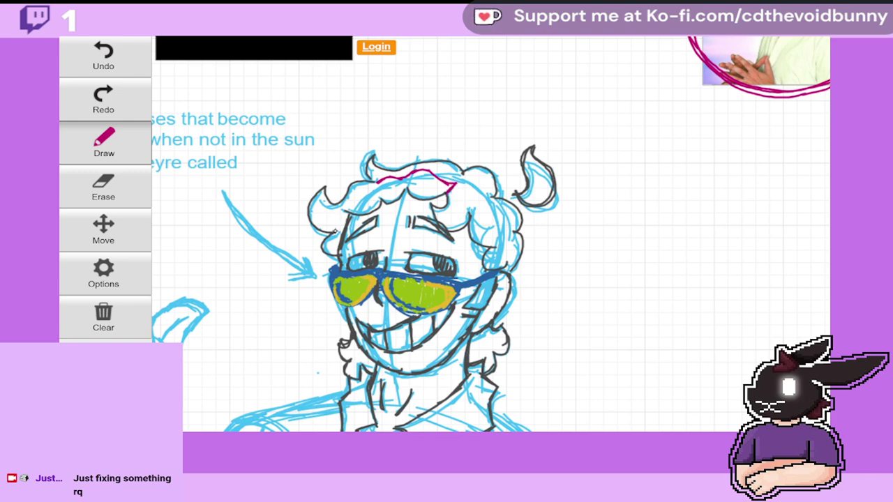
mouse_move(313, 196)
mouse_down()
mouse_move(328, 216)
mouse_move(333, 207)
mouse_move(340, 227)
mouse_move(360, 190)
mouse_move(363, 207)
mouse_move(365, 193)
mouse_move(368, 203)
mouse_move(383, 184)
mouse_move(440, 186)
mouse_up()
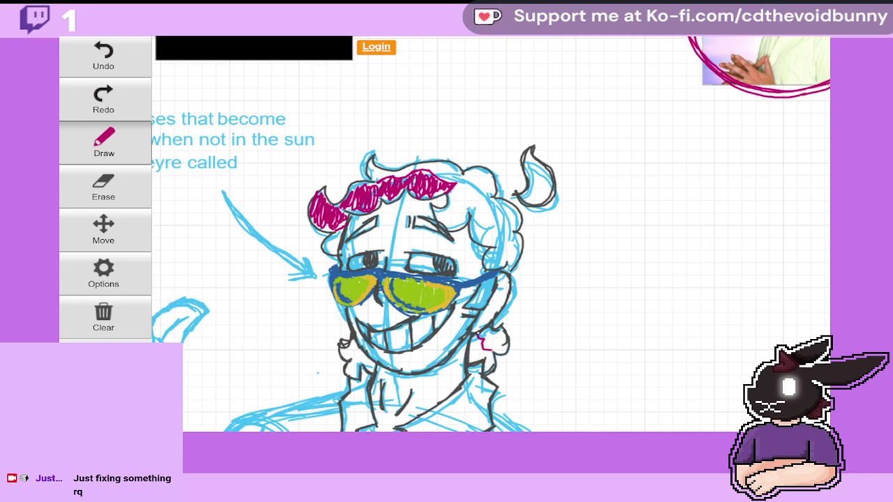
drag(487, 333, 499, 343)
click(103, 234)
drag(299, 264, 305, 132)
drag(411, 164, 409, 162)
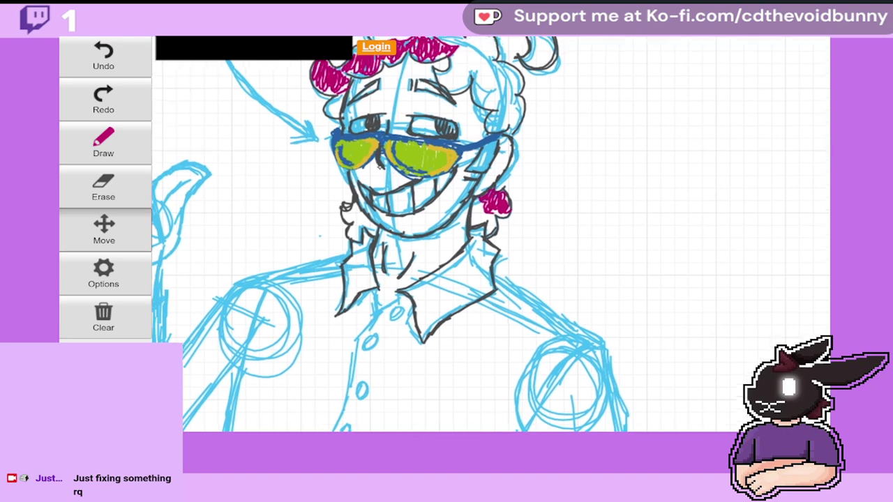
Step: Switch the pen to black and ink the shoulder line from the collar down to the lowered arm's joint
click(104, 143)
click(104, 148)
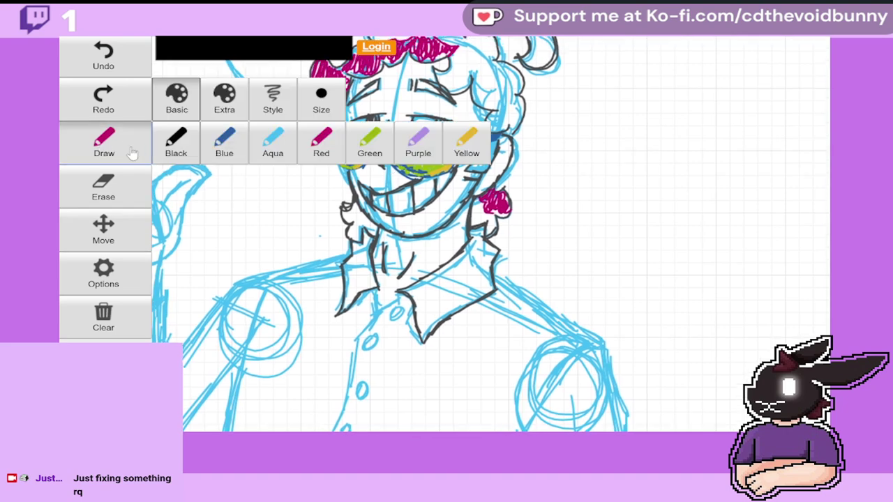
click(187, 149)
drag(491, 264, 570, 314)
drag(527, 283, 591, 324)
drag(555, 302, 593, 326)
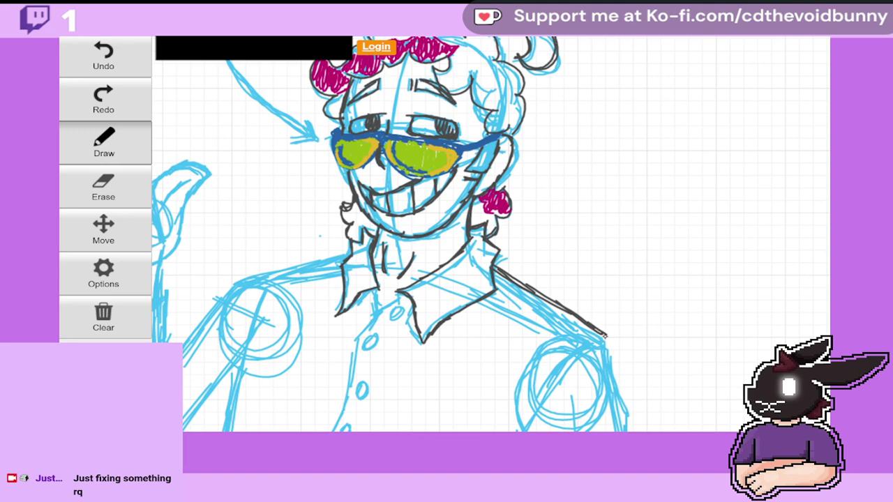
mouse_move(609, 339)
mouse_down()
mouse_move(578, 350)
mouse_move(547, 406)
mouse_move(420, 201)
mouse_move(503, 312)
mouse_move(392, 210)
mouse_up()
Step: Ink the lowered arm's sleeve in black with its elbow fold and curved hem, plus the adjoining side of the torso
click(103, 231)
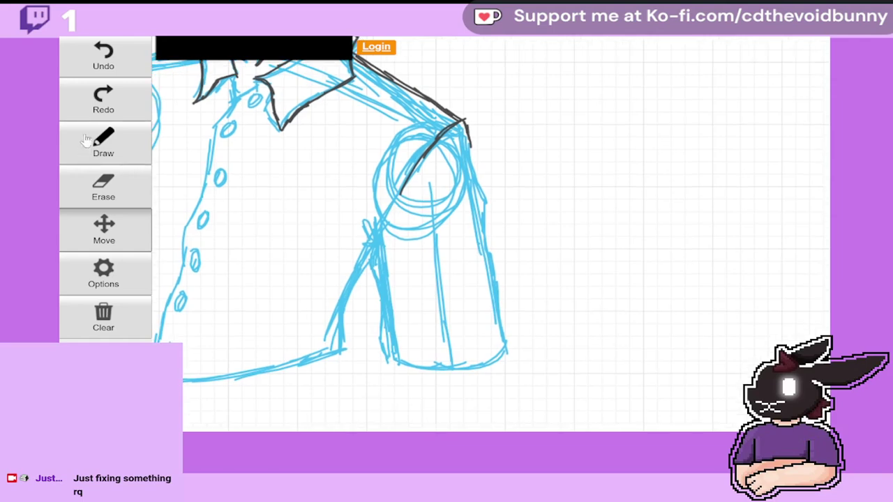
click(104, 143)
drag(469, 140, 486, 200)
mouse_move(474, 164)
mouse_down()
mouse_move(490, 202)
mouse_move(482, 239)
mouse_move(486, 223)
mouse_move(509, 337)
mouse_up()
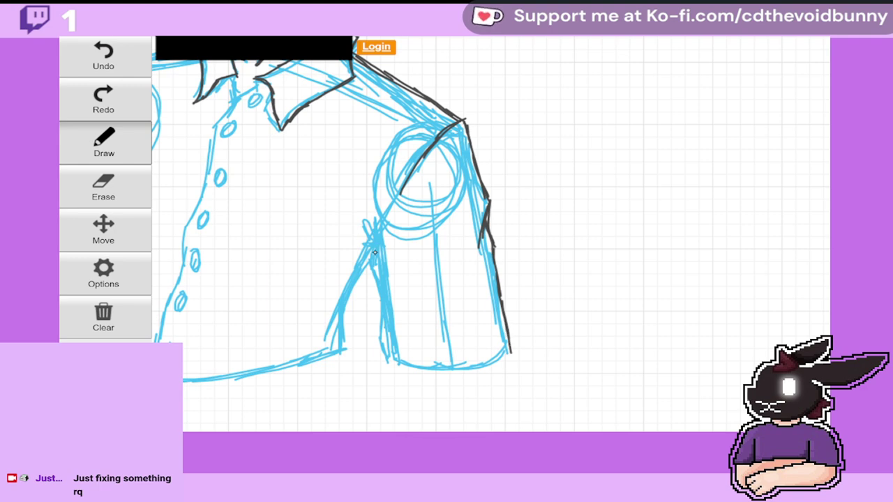
drag(373, 243, 384, 300)
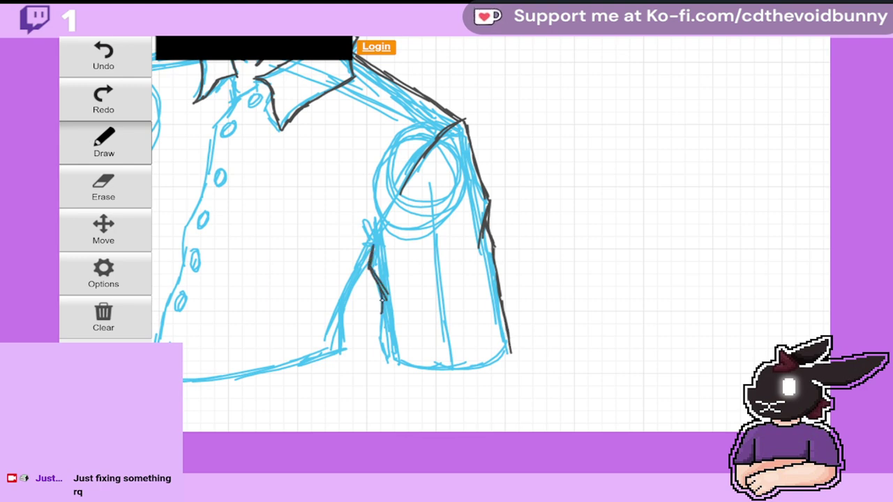
mouse_move(393, 363)
mouse_down()
mouse_move(467, 375)
mouse_move(517, 347)
mouse_up()
mouse_move(369, 238)
mouse_down()
mouse_move(372, 244)
mouse_move(365, 225)
mouse_move(369, 248)
mouse_move(340, 316)
mouse_move(344, 352)
mouse_up()
drag(338, 319, 342, 353)
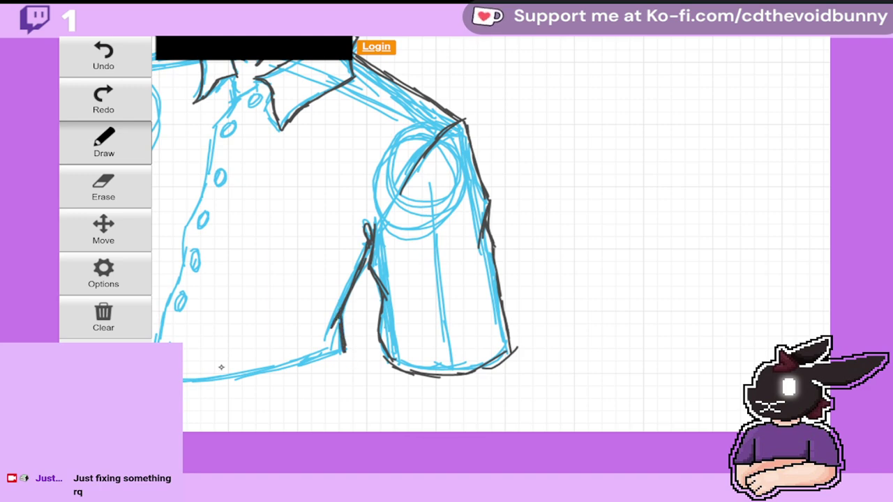
Step: Ink the shirt's front opening edge from the collar down in black, along with the curved bottom hem on both sides
click(105, 230)
mouse_move(331, 175)
mouse_down()
mouse_move(487, 249)
mouse_move(499, 249)
mouse_move(506, 200)
mouse_up()
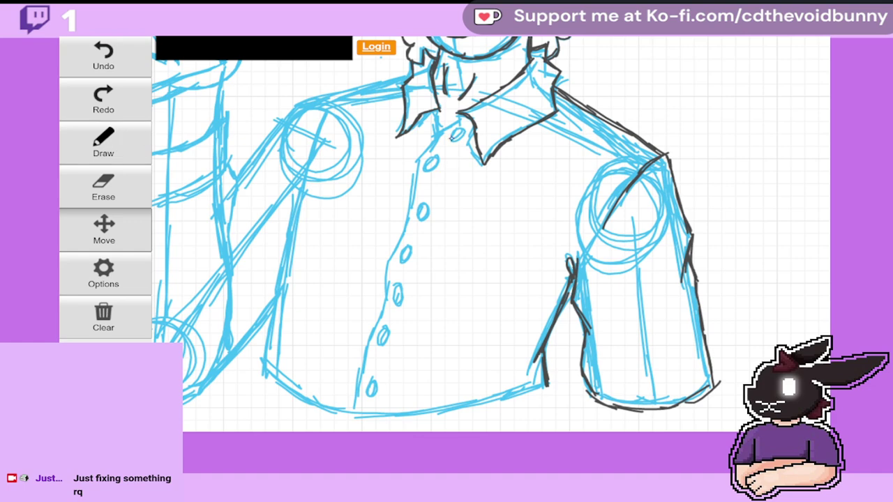
drag(170, 70, 167, 79)
click(104, 143)
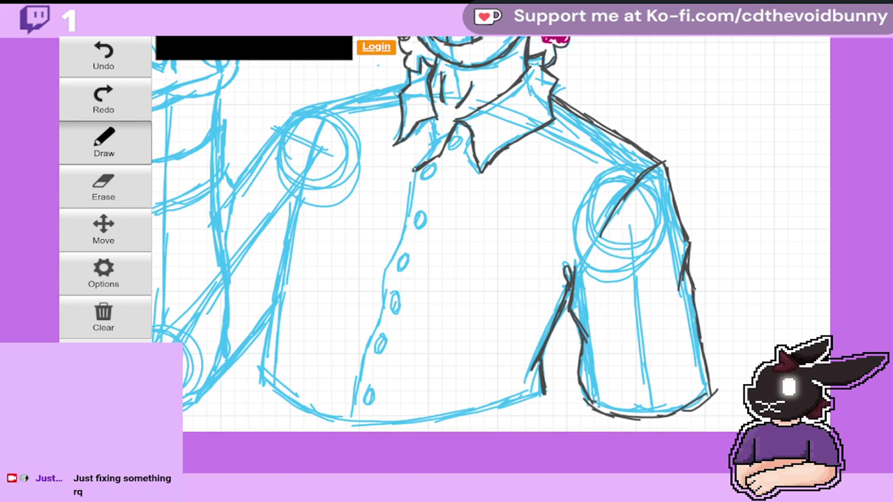
mouse_move(415, 168)
mouse_down()
mouse_move(380, 277)
mouse_move(353, 418)
mouse_up()
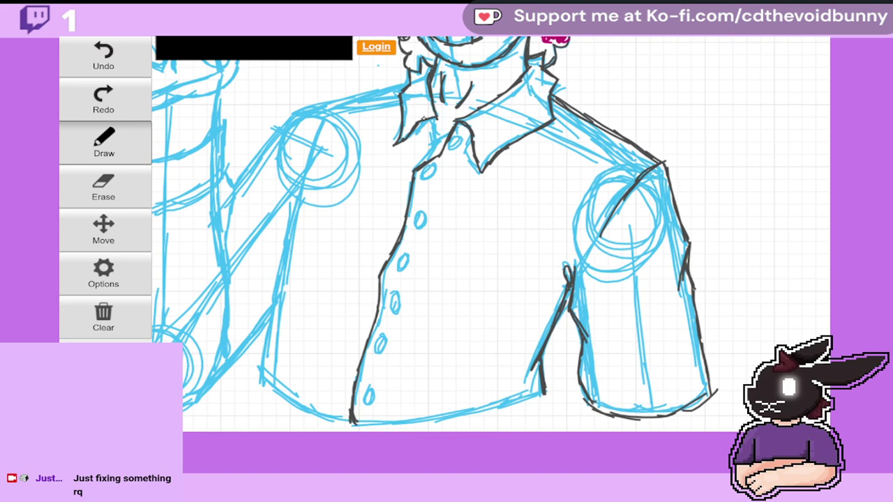
drag(430, 115, 418, 160)
mouse_move(358, 427)
mouse_down()
mouse_move(473, 417)
mouse_move(543, 393)
mouse_move(522, 400)
mouse_up()
mouse_move(256, 373)
mouse_down()
mouse_move(293, 409)
mouse_move(356, 420)
mouse_up()
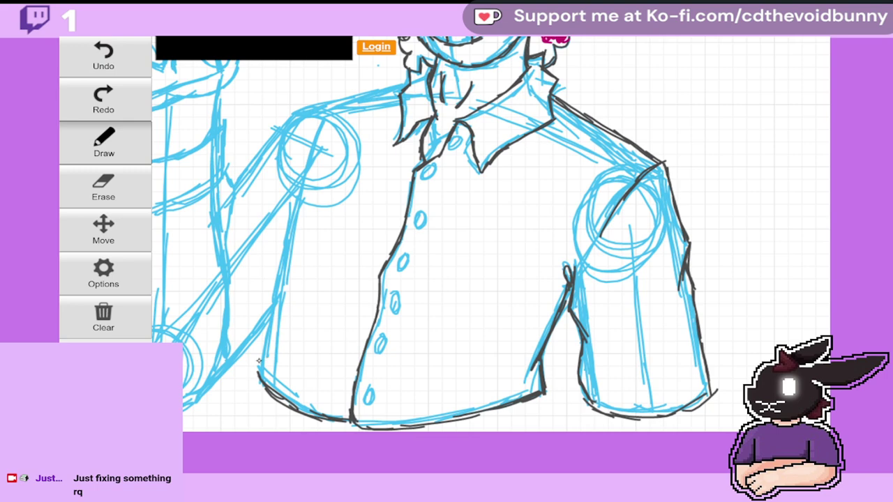
Step: Ink the torso side under the raised arm, and that arm's shoulder line and upper edge in black
drag(259, 360, 296, 211)
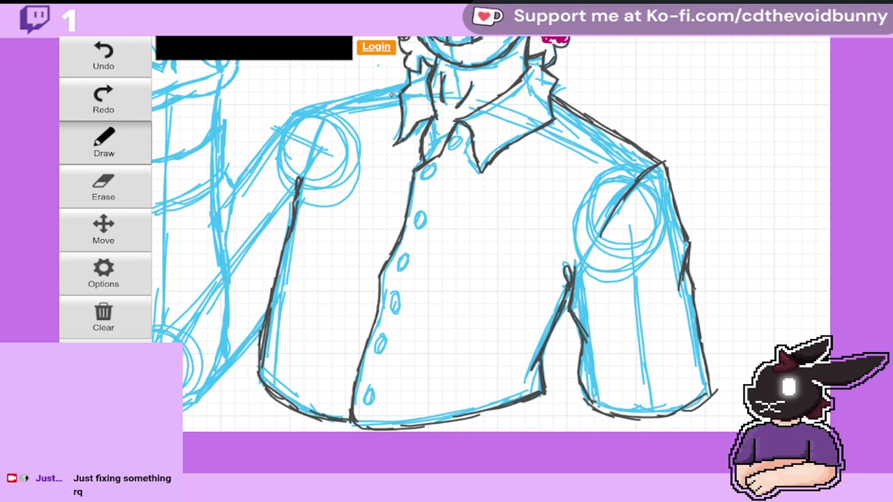
drag(401, 86, 293, 113)
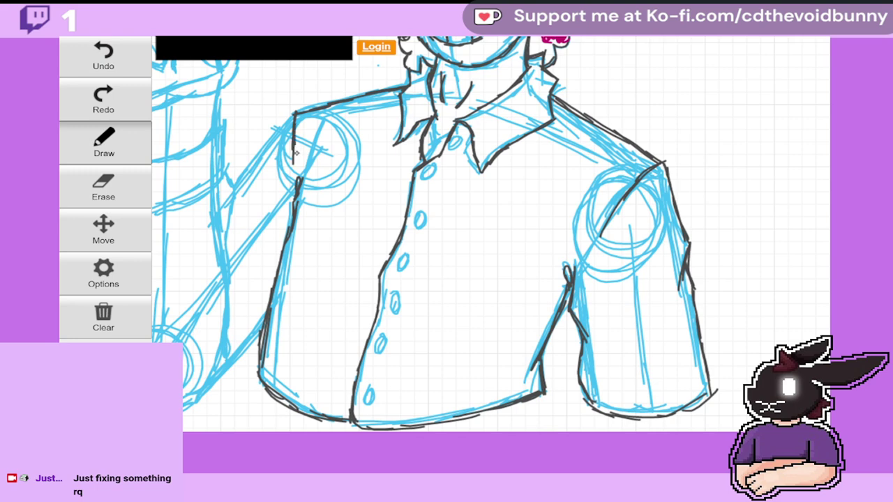
drag(294, 113, 240, 180)
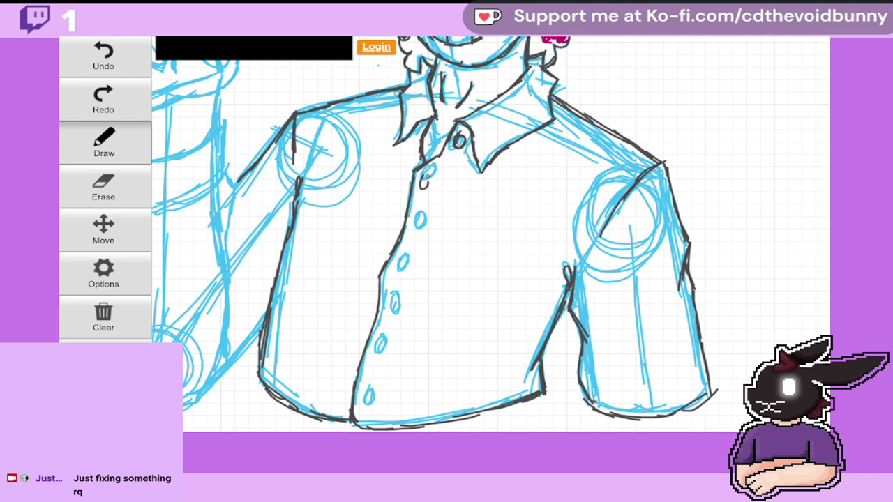
Step: Ink the row of oval shirt buttons in black down the front opening, redoing the misplaced one
mouse_move(425, 175)
mouse_down()
mouse_move(419, 190)
mouse_move(427, 177)
mouse_up()
drag(415, 222, 410, 230)
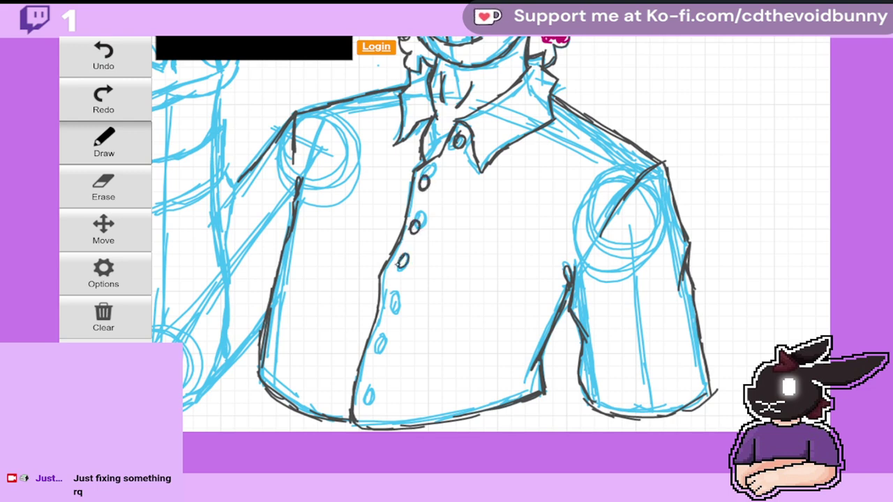
click(117, 64)
mouse_move(398, 266)
mouse_down()
mouse_move(393, 272)
mouse_move(402, 263)
mouse_up()
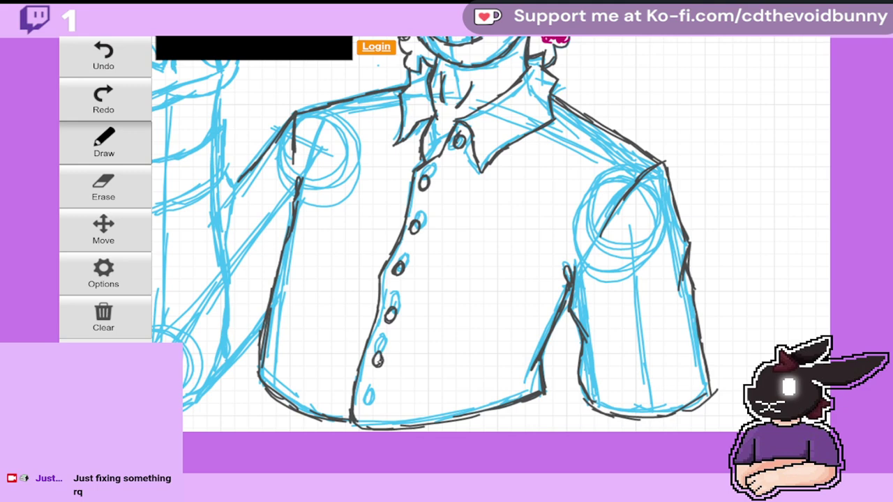
mouse_move(371, 396)
mouse_down()
mouse_move(366, 408)
mouse_move(374, 399)
mouse_up()
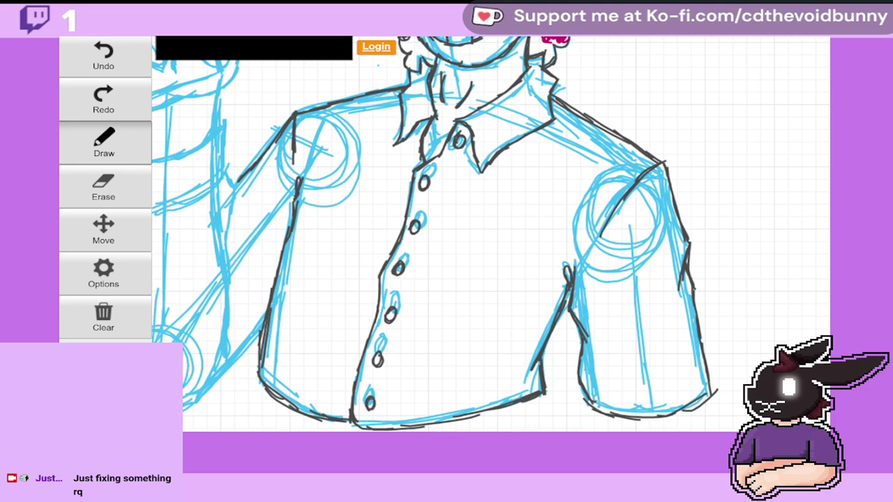
Step: Ink the raised arm in black: the wrist, the rolled sleeve cuff, and the forearm sleeve down around the elbow
click(103, 230)
drag(419, 174, 457, 329)
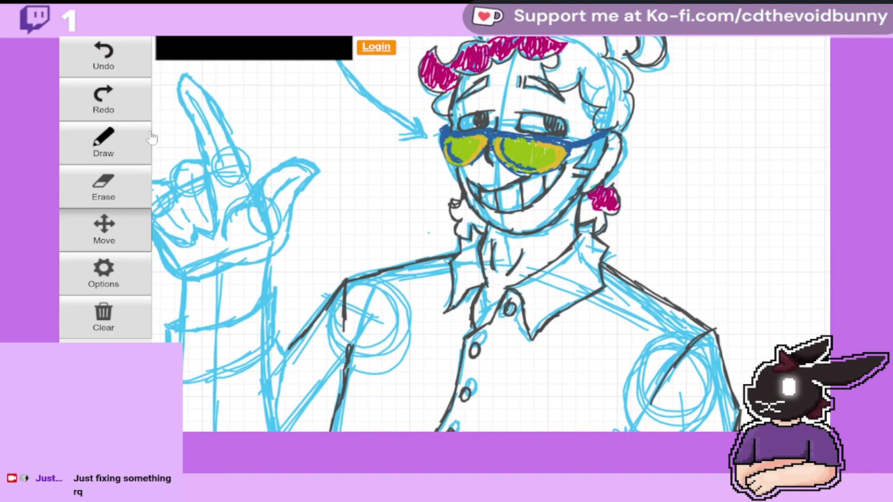
mouse_move(295, 313)
mouse_down()
mouse_move(449, 193)
mouse_move(442, 104)
mouse_up()
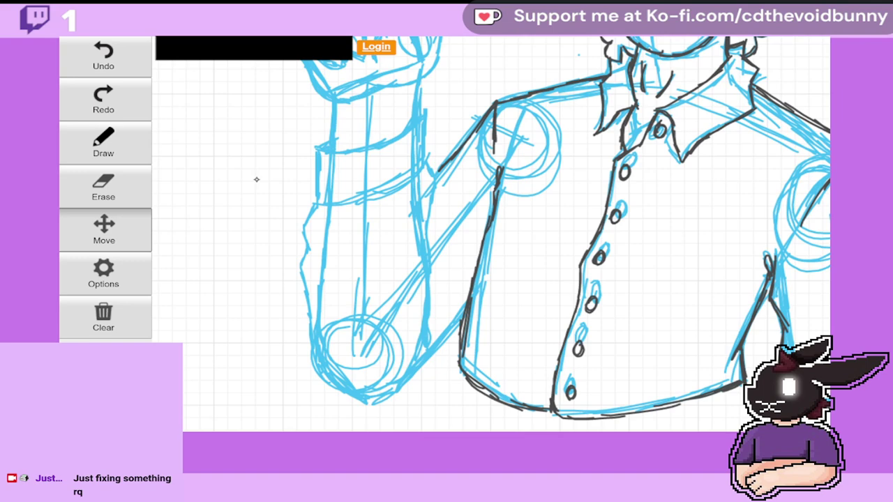
click(104, 143)
mouse_move(315, 151)
mouse_down()
mouse_move(319, 203)
mouse_move(347, 208)
mouse_move(398, 183)
mouse_move(378, 198)
mouse_move(428, 151)
mouse_move(422, 165)
mouse_move(424, 112)
mouse_move(373, 148)
mouse_move(382, 144)
mouse_move(316, 145)
mouse_move(375, 137)
mouse_up()
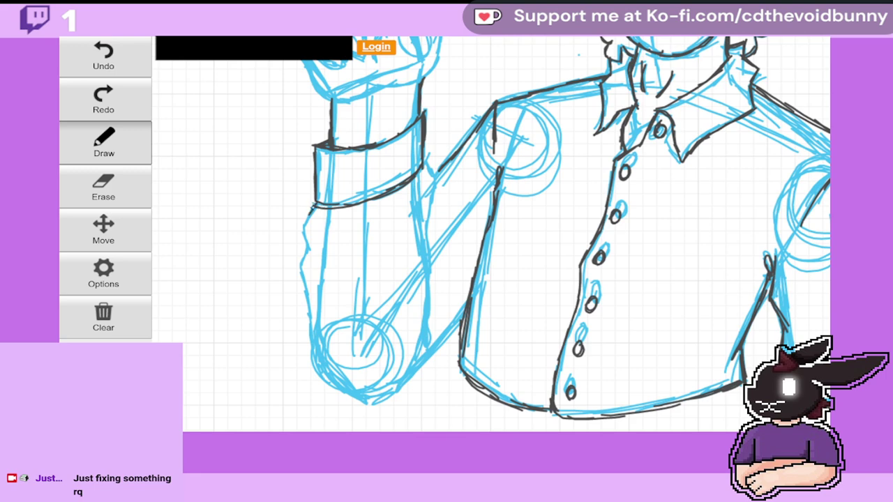
mouse_move(312, 204)
mouse_down()
mouse_move(300, 275)
mouse_move(305, 311)
mouse_up()
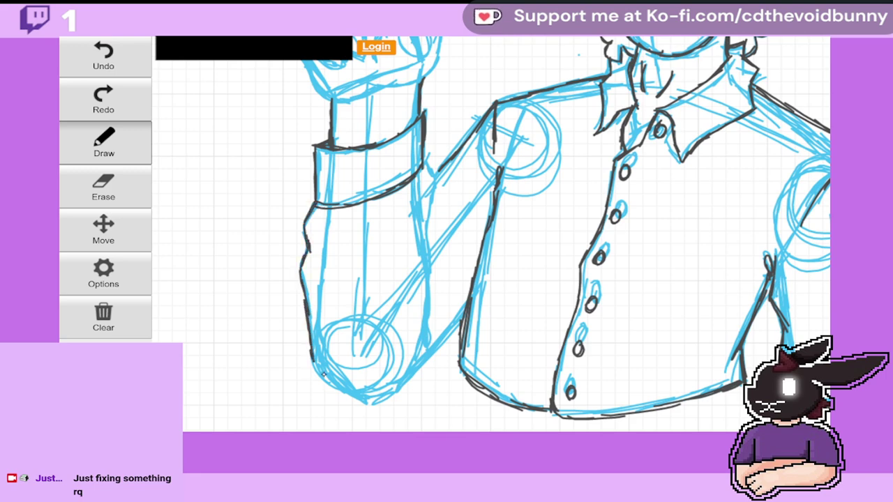
mouse_move(313, 359)
mouse_down()
mouse_move(342, 397)
mouse_move(376, 393)
mouse_move(415, 366)
mouse_move(405, 374)
mouse_move(463, 312)
mouse_up()
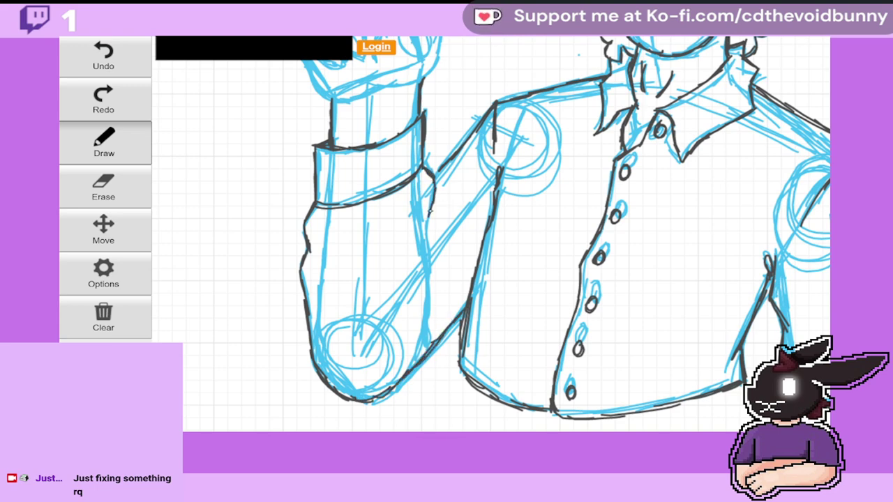
mouse_move(429, 284)
mouse_down()
mouse_move(425, 337)
mouse_move(431, 313)
mouse_up()
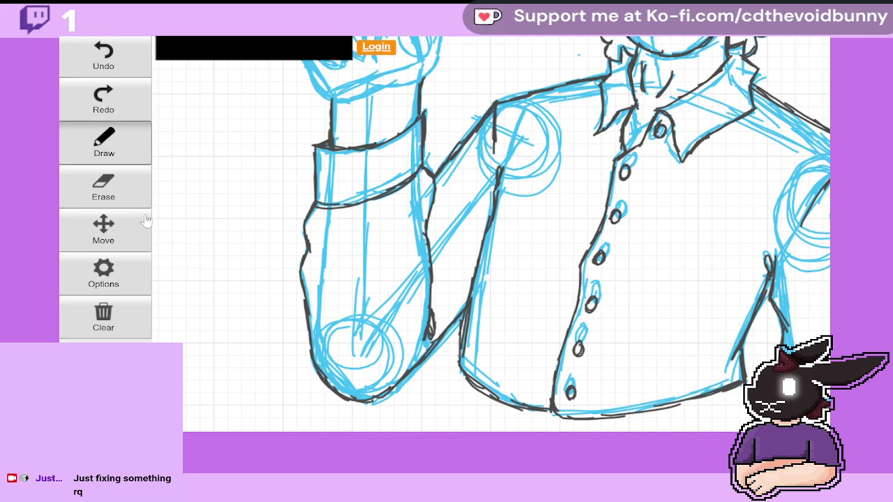
Step: Ink the raised hand's thumb, the thumb crease in the palm, and the thumb-side edge of the pointing finger in black
click(119, 225)
drag(348, 42, 351, 261)
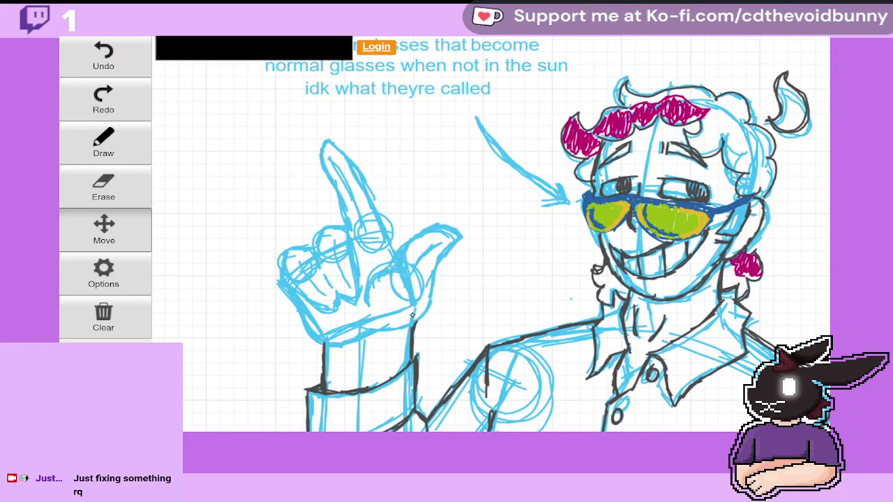
drag(399, 326, 409, 321)
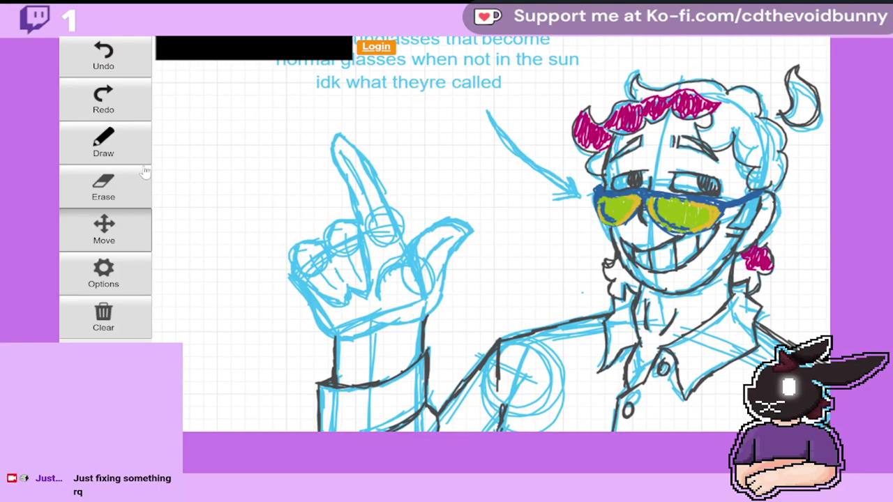
click(110, 149)
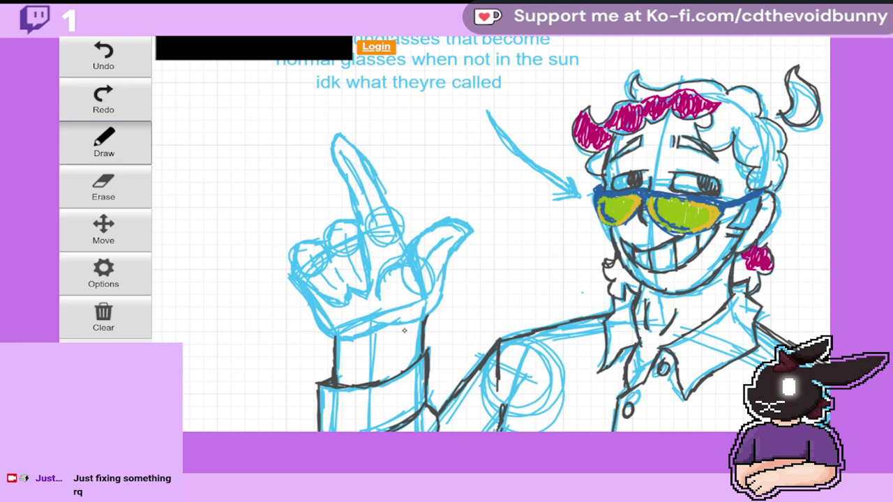
drag(436, 307, 443, 265)
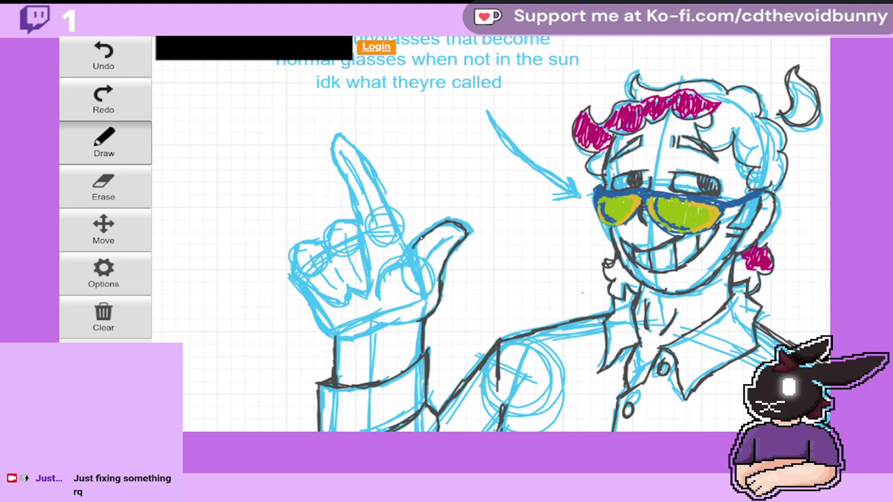
drag(410, 255, 382, 286)
drag(401, 234, 389, 215)
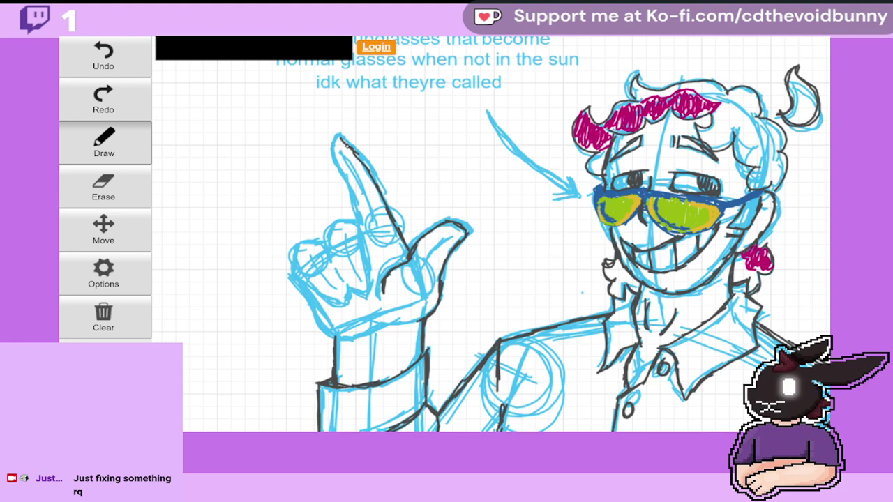
Step: Ink the other edge of the pointing finger, the curled fingers, and the outer palm and wrist edge in black
drag(333, 138, 356, 216)
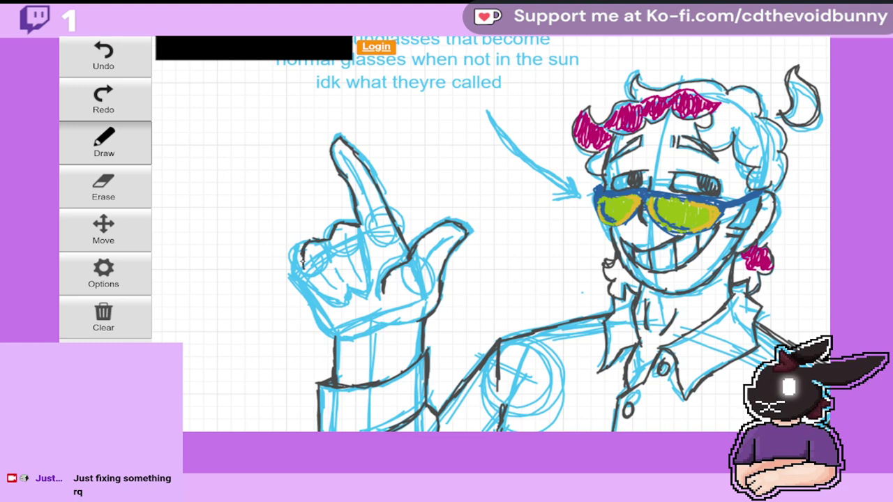
mouse_move(300, 259)
mouse_down()
mouse_move(322, 301)
mouse_move(333, 307)
mouse_move(340, 287)
mouse_up()
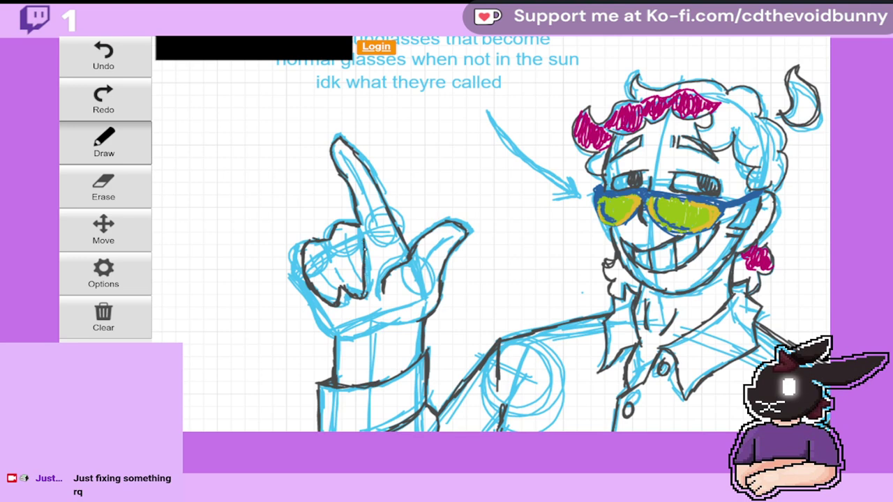
drag(329, 240, 338, 278)
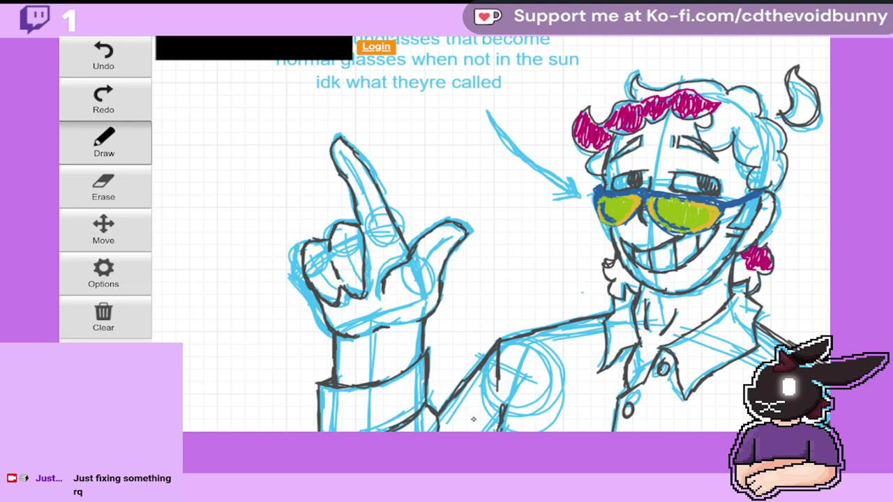
Step: Undo the black strokes of the curled fingers and palm edge, back to the finished pointing finger
click(106, 60)
click(101, 64)
click(98, 66)
click(97, 70)
click(97, 70)
click(96, 70)
click(96, 71)
click(96, 71)
click(95, 73)
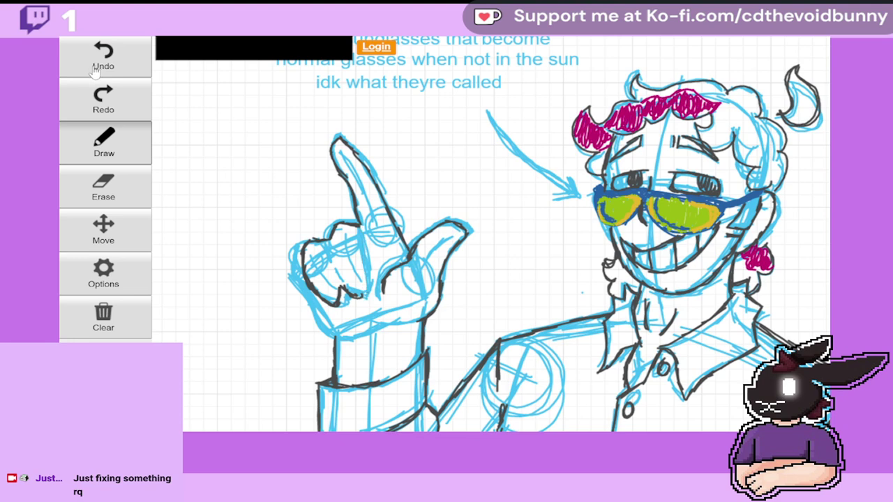
click(95, 72)
click(95, 74)
click(95, 73)
click(94, 74)
click(94, 75)
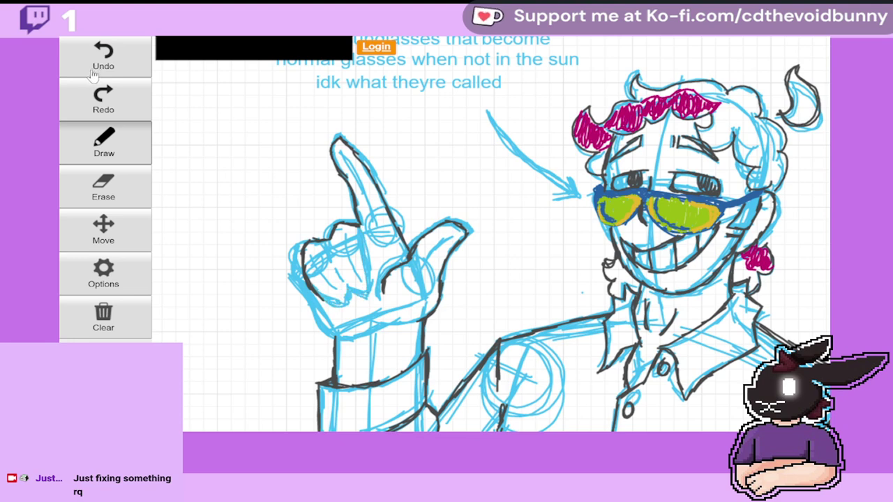
click(93, 76)
click(93, 76)
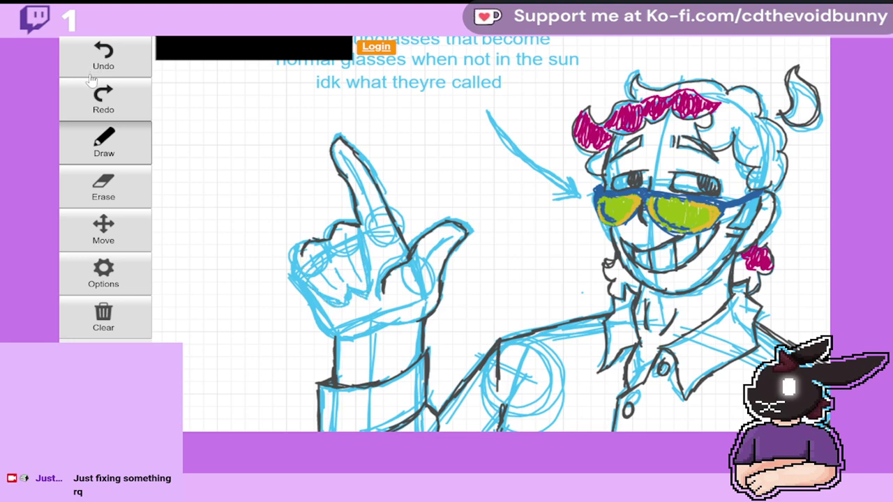
click(103, 56)
click(103, 55)
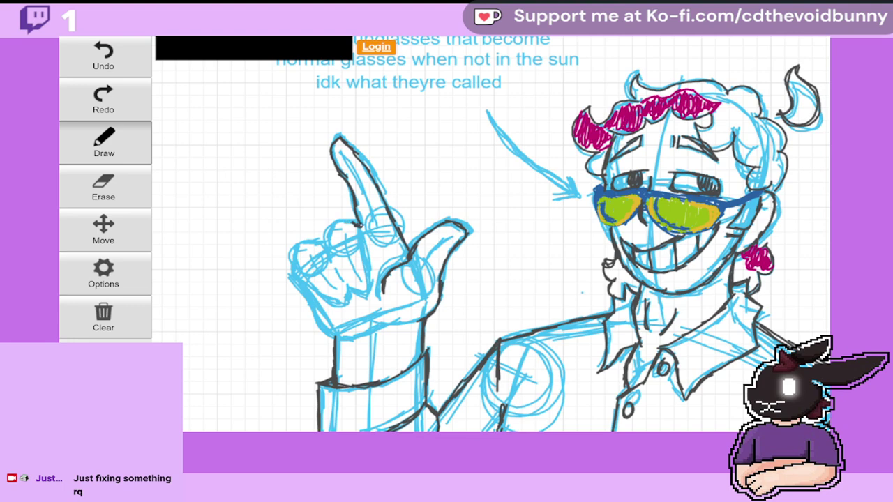
Step: Ink the raised hand's curled fingers, the creases between them, and the outer palm edge down to the wrist in black
mouse_move(353, 226)
mouse_down()
mouse_move(339, 224)
mouse_move(325, 239)
mouse_up()
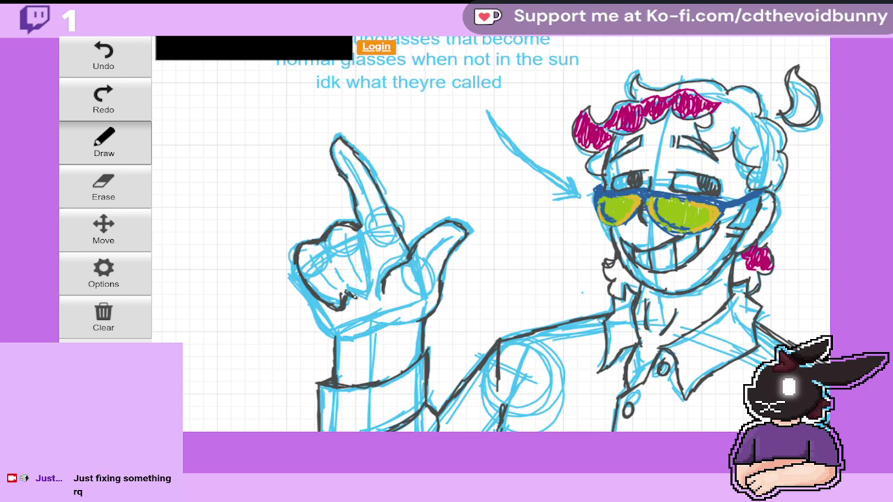
mouse_move(357, 300)
mouse_down()
mouse_move(369, 300)
mouse_move(363, 248)
mouse_up()
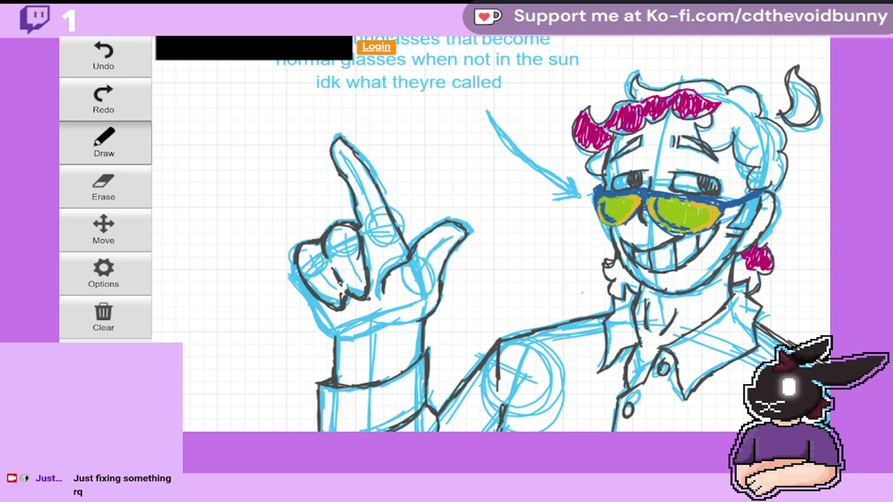
mouse_move(299, 273)
mouse_down()
mouse_move(313, 311)
mouse_move(340, 339)
mouse_up()
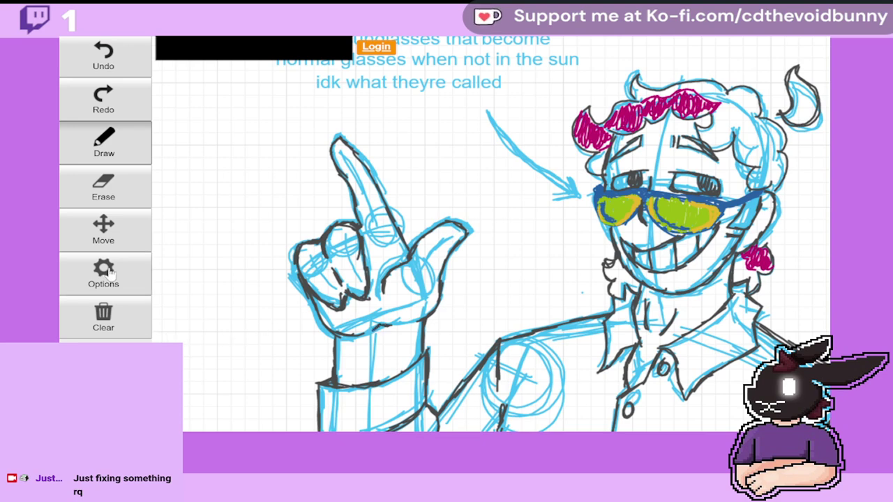
Step: Ink the top bar of the sunglasses frame in black over the blue, across both lenses
click(104, 231)
mouse_move(581, 299)
mouse_down()
mouse_move(478, 222)
mouse_move(413, 238)
mouse_move(325, 327)
mouse_move(334, 216)
mouse_up()
click(108, 275)
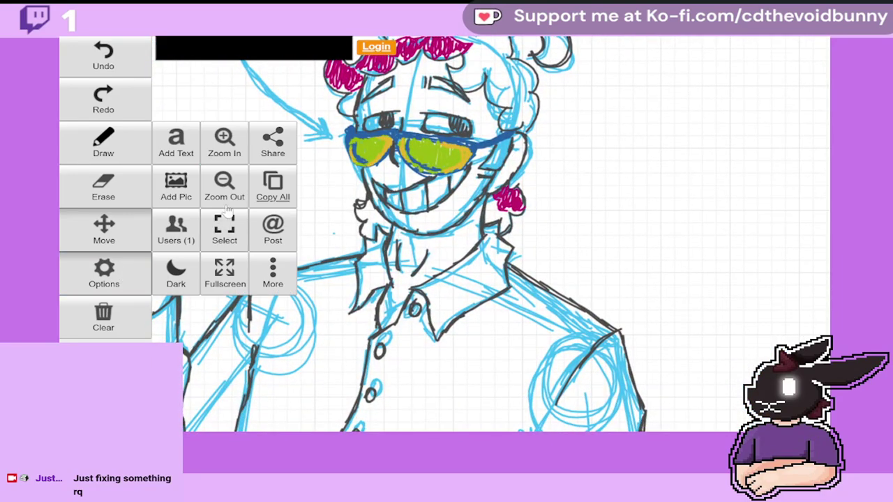
click(224, 187)
click(112, 229)
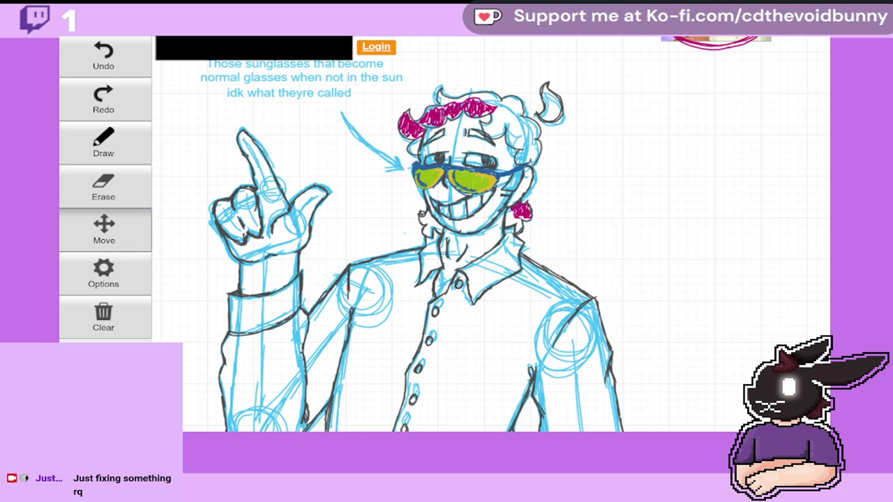
drag(335, 224, 339, 258)
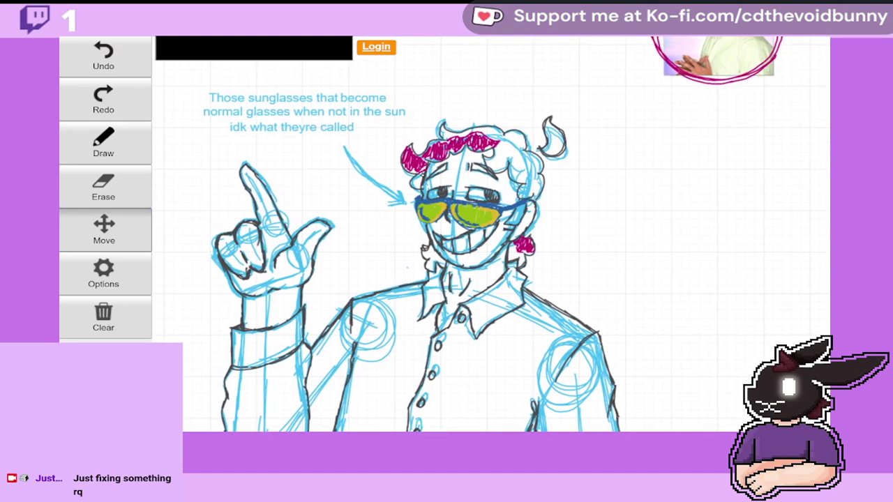
drag(395, 180, 386, 182)
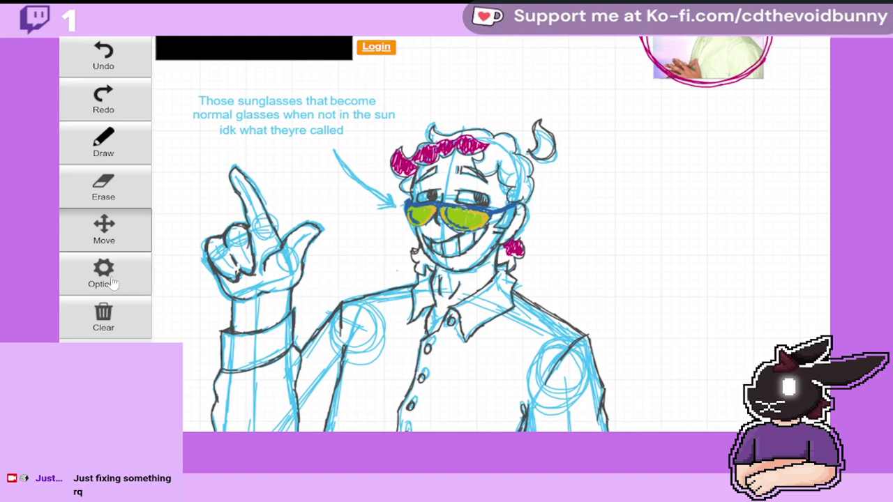
click(111, 276)
click(230, 136)
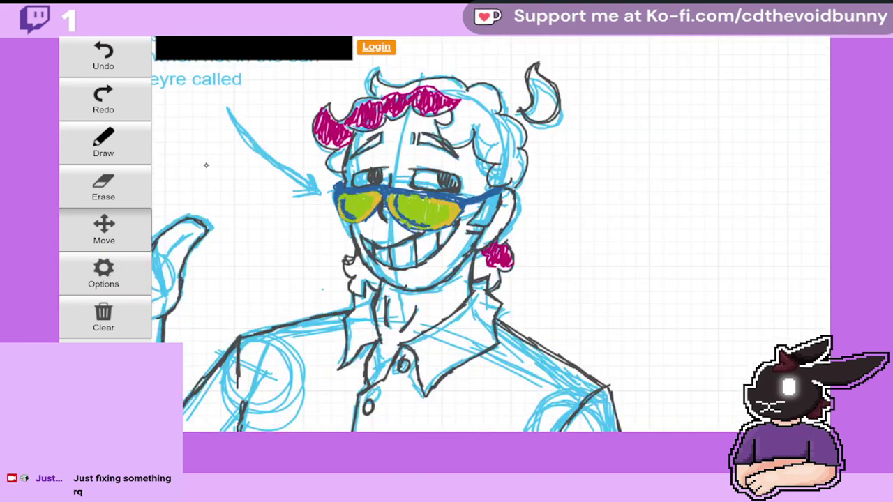
click(103, 272)
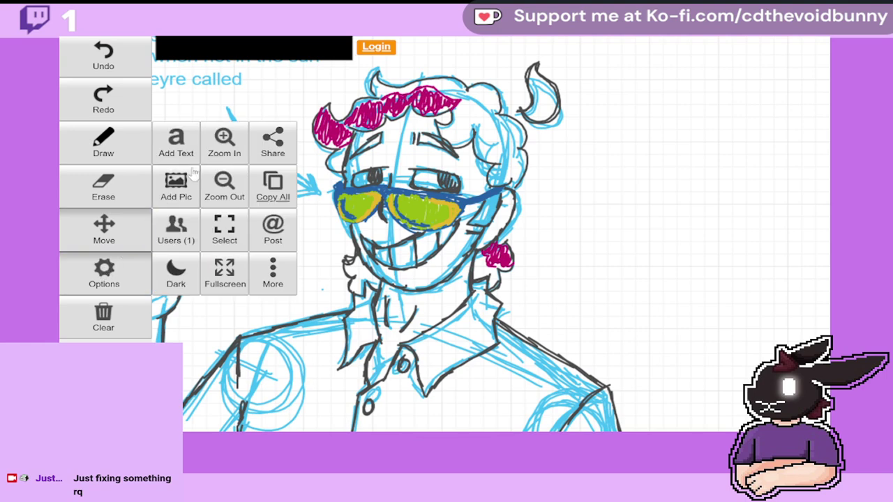
click(232, 144)
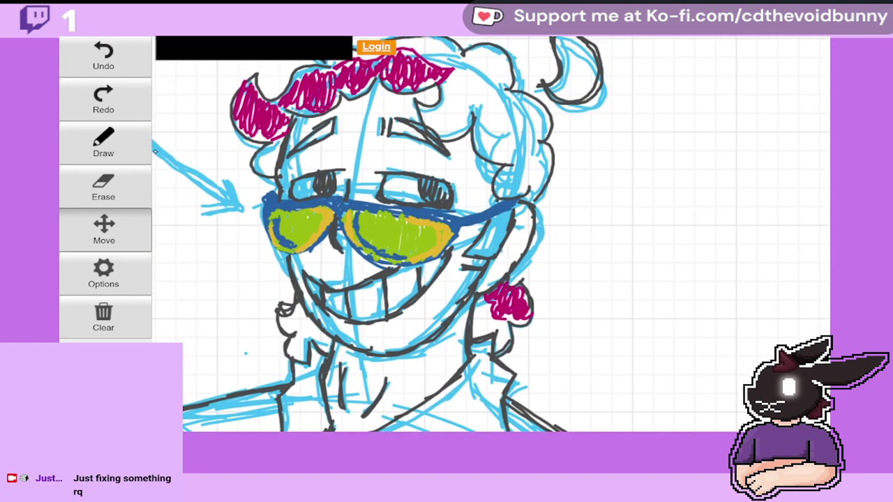
click(120, 145)
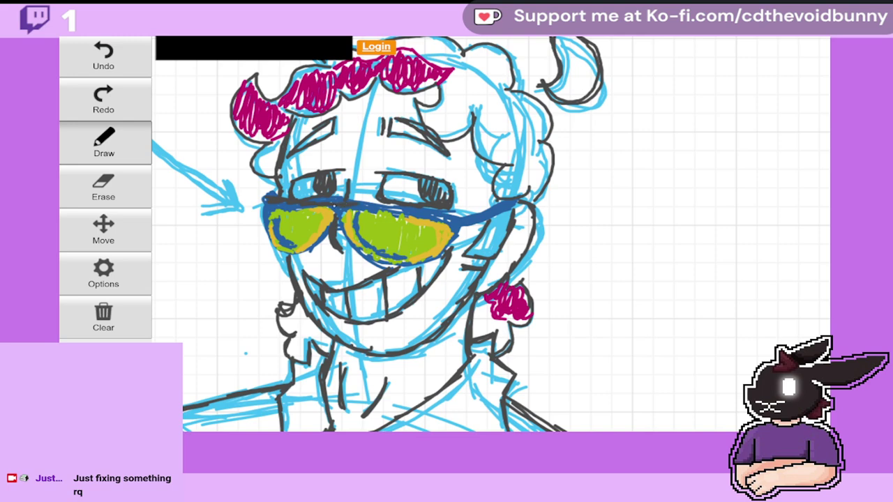
drag(385, 209, 462, 218)
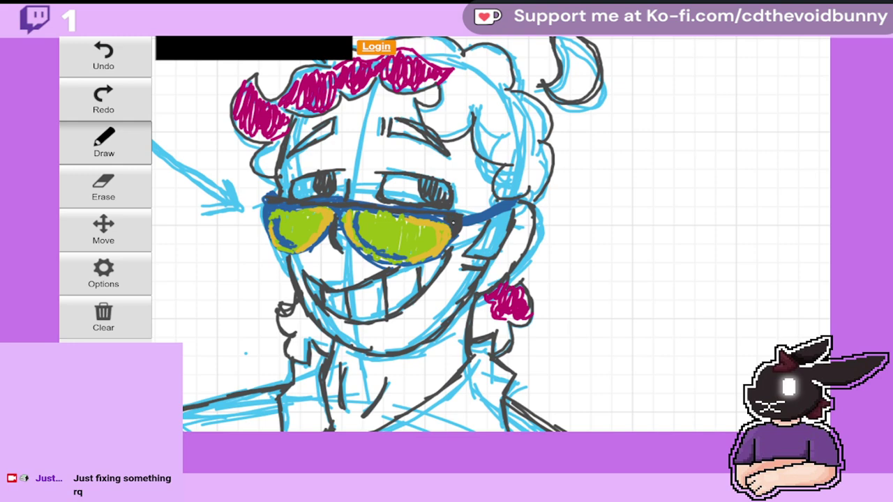
mouse_move(431, 217)
mouse_down()
mouse_move(443, 215)
mouse_move(355, 209)
mouse_up()
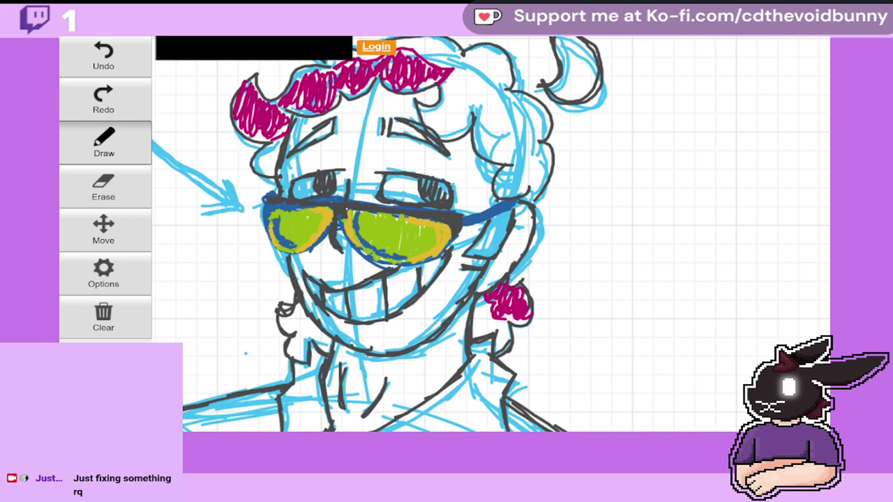
Step: Ink the sunglasses' bridge, outer corner, and the temple arm reaching back to the ear in black
drag(347, 213, 332, 214)
drag(274, 185, 272, 200)
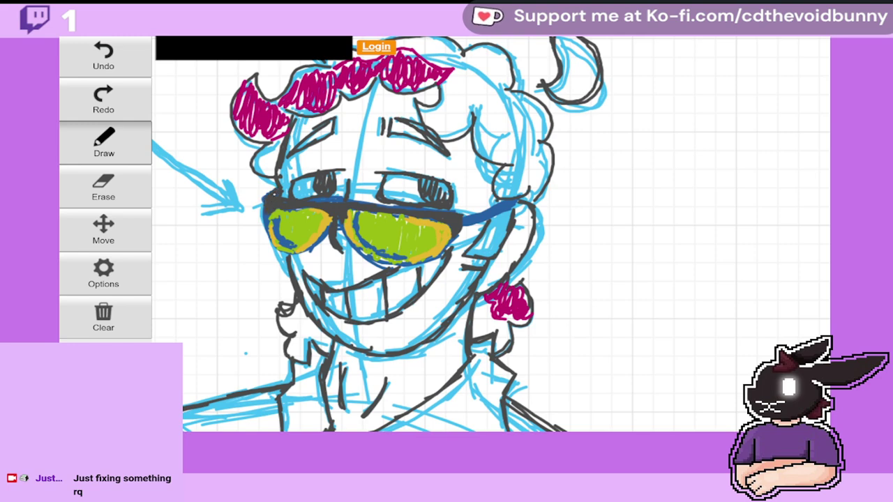
drag(516, 208, 469, 220)
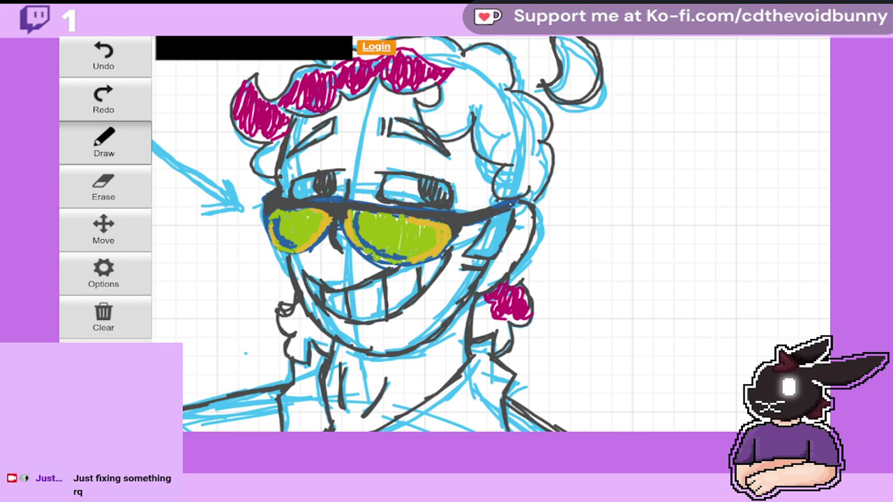
drag(515, 203, 485, 208)
Step: Examine the inked hand, raised sleeve, shirt front and lowered sleeve for missing black lines
click(126, 244)
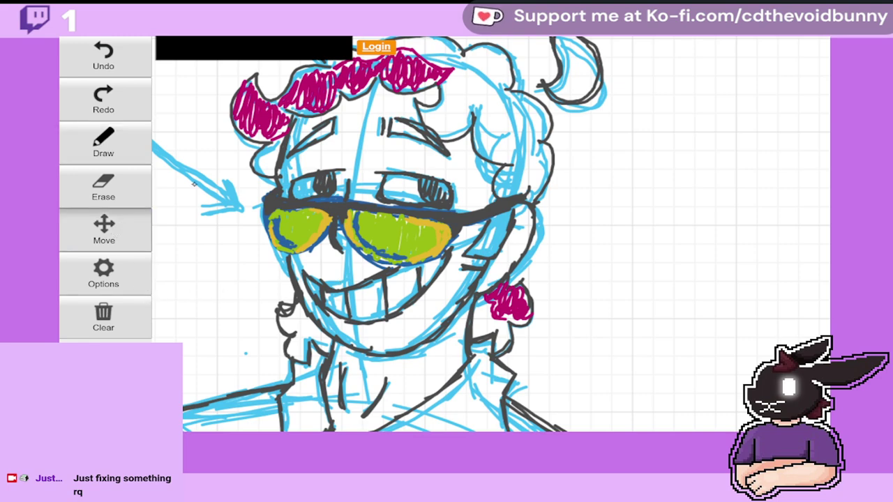
mouse_move(469, 110)
mouse_down()
mouse_move(471, 219)
mouse_move(529, 180)
mouse_move(534, 293)
mouse_move(577, 63)
mouse_move(706, 105)
mouse_move(697, 155)
mouse_move(825, 194)
mouse_up()
click(103, 276)
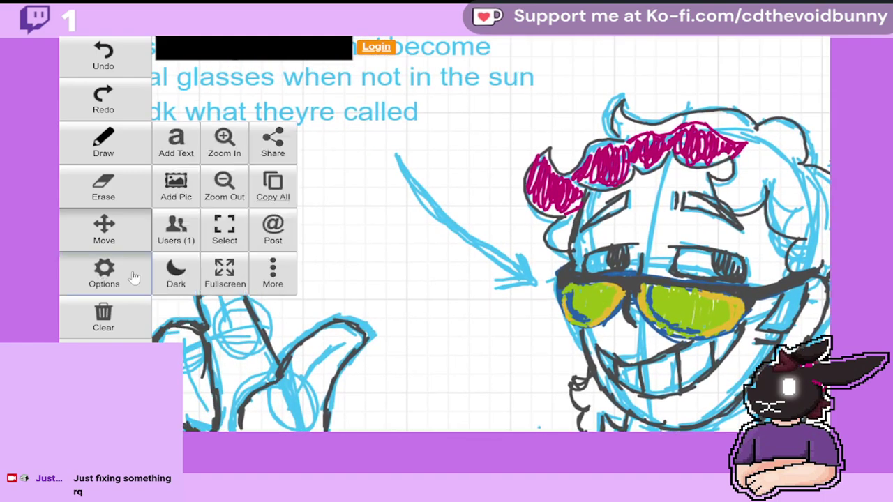
click(222, 190)
scroll(301, 220, up, 5)
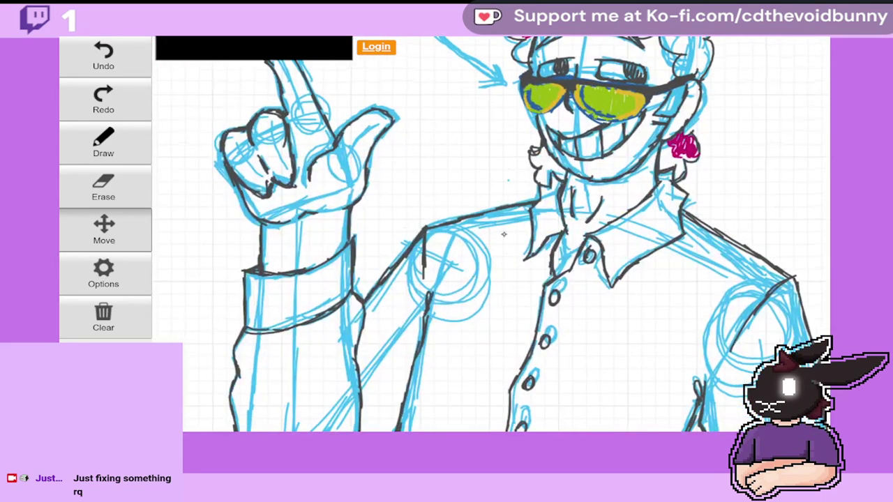
drag(520, 286, 577, 331)
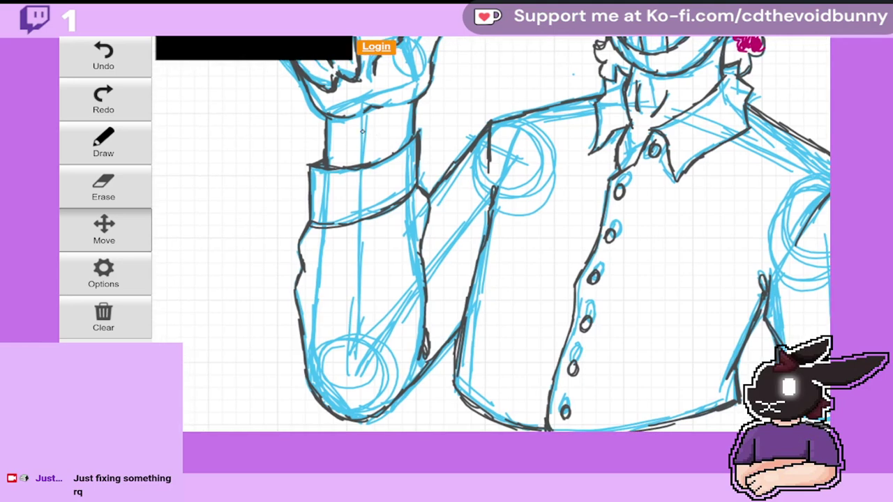
click(135, 140)
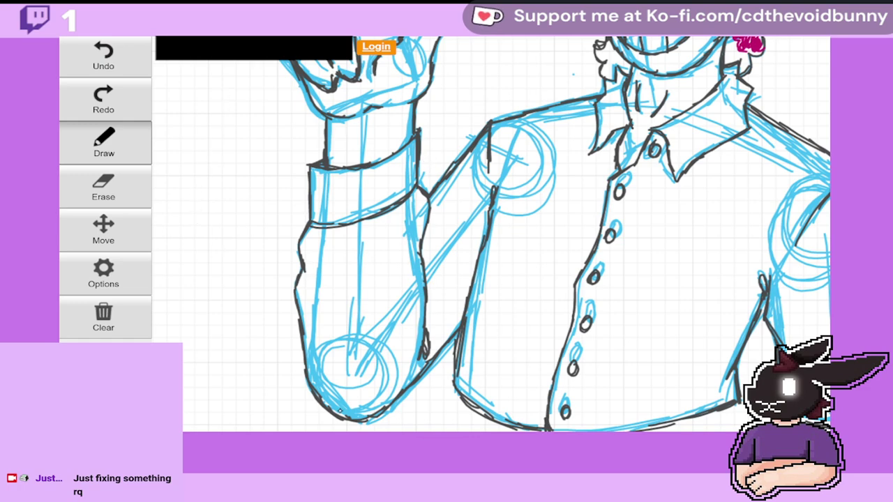
click(101, 223)
drag(536, 258, 378, 217)
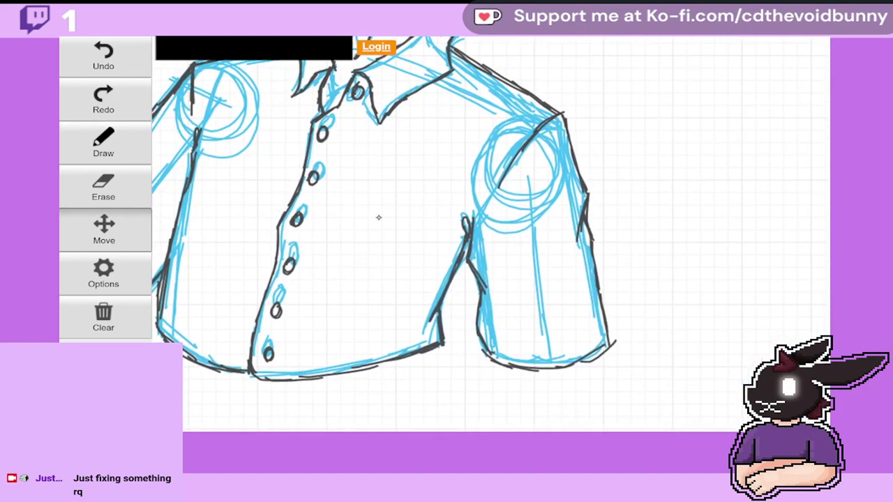
Step: Colour the irises of both eyes aqua over the black scribble
mouse_move(502, 208)
mouse_down()
mouse_move(522, 265)
mouse_move(522, 279)
mouse_move(498, 279)
mouse_move(496, 323)
mouse_move(503, 344)
mouse_move(512, 337)
mouse_up()
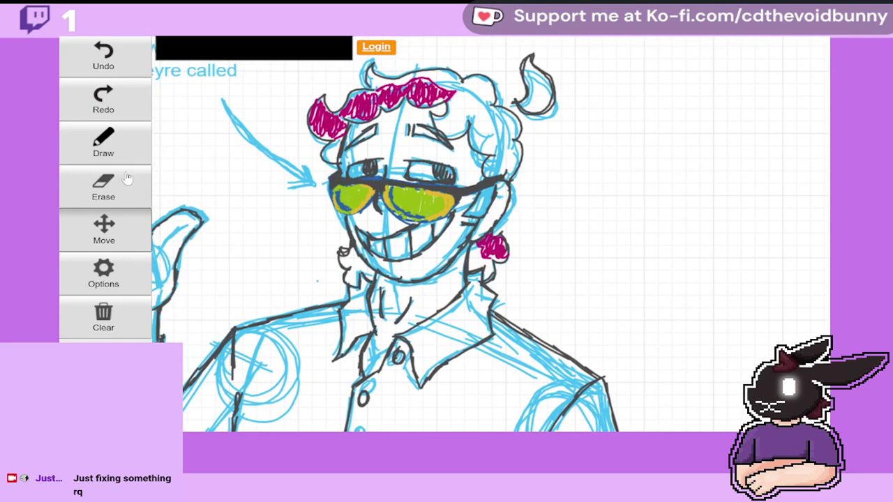
click(114, 152)
click(114, 152)
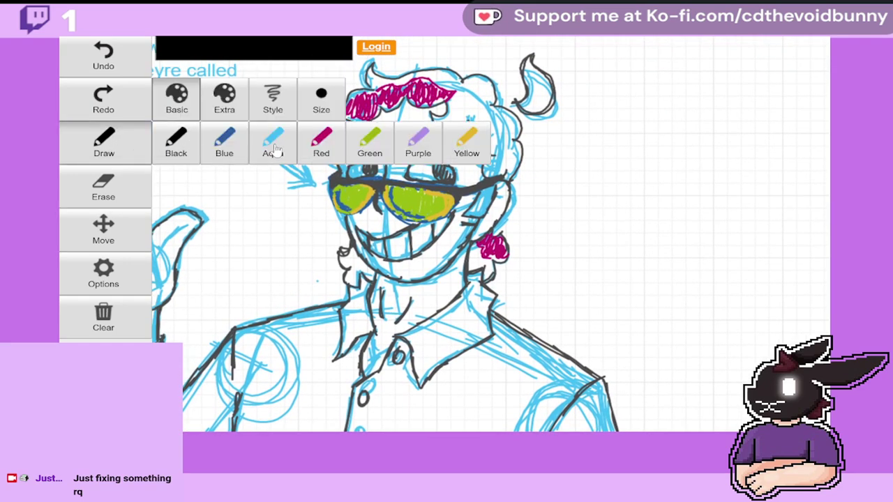
click(274, 148)
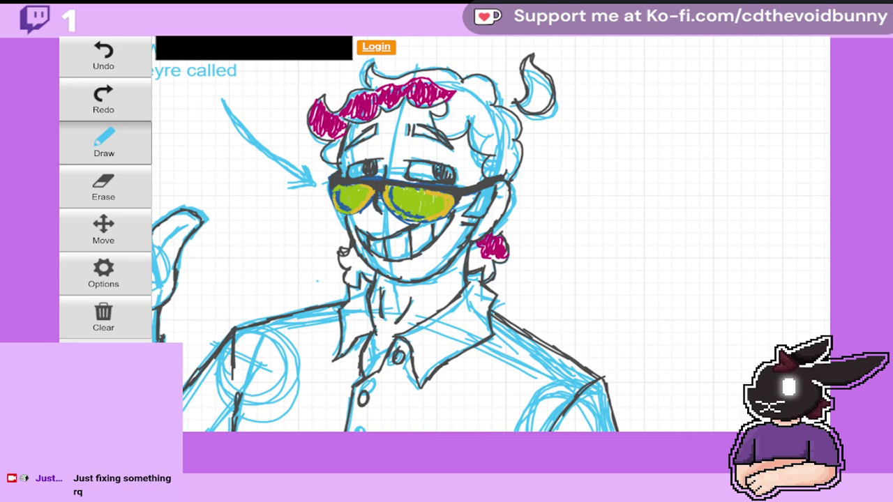
mouse_move(439, 174)
mouse_down()
mouse_move(448, 177)
mouse_move(445, 167)
mouse_up()
mouse_move(367, 170)
mouse_down()
mouse_move(375, 163)
mouse_move(366, 173)
mouse_up()
Step: Redraw the upper edge of the irises in black and shade both irises with blue
click(127, 154)
click(180, 140)
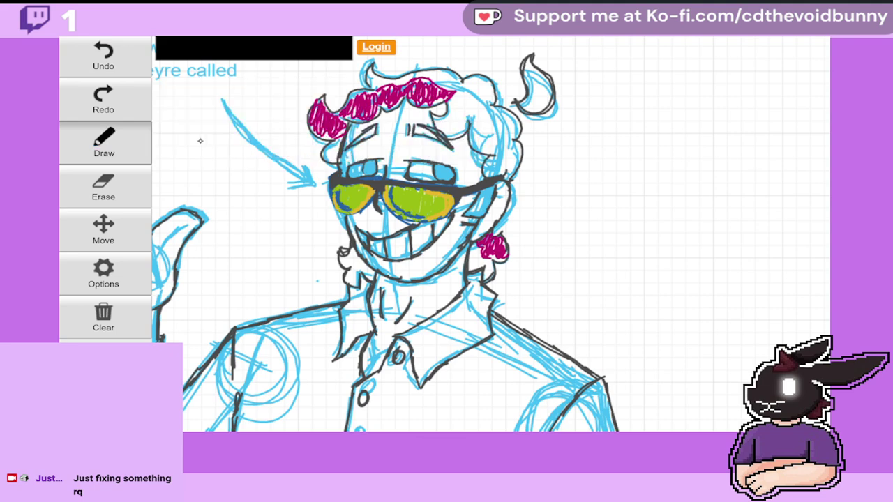
drag(362, 166, 370, 162)
click(91, 147)
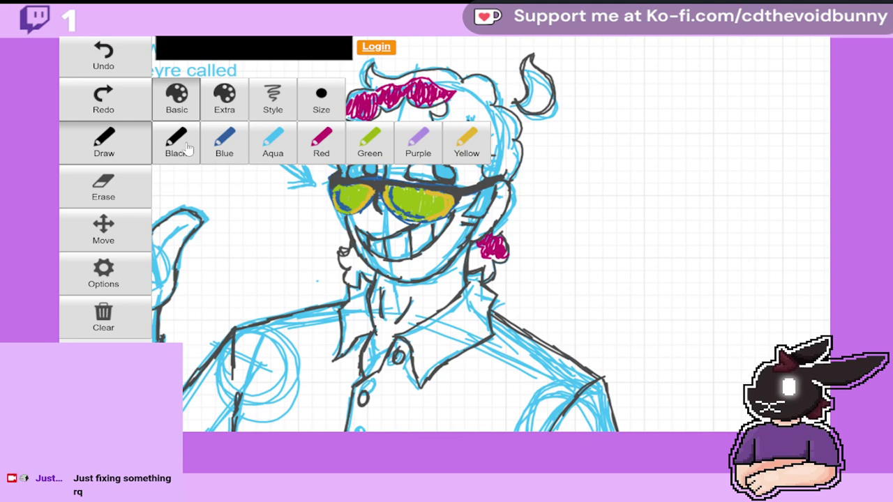
click(230, 146)
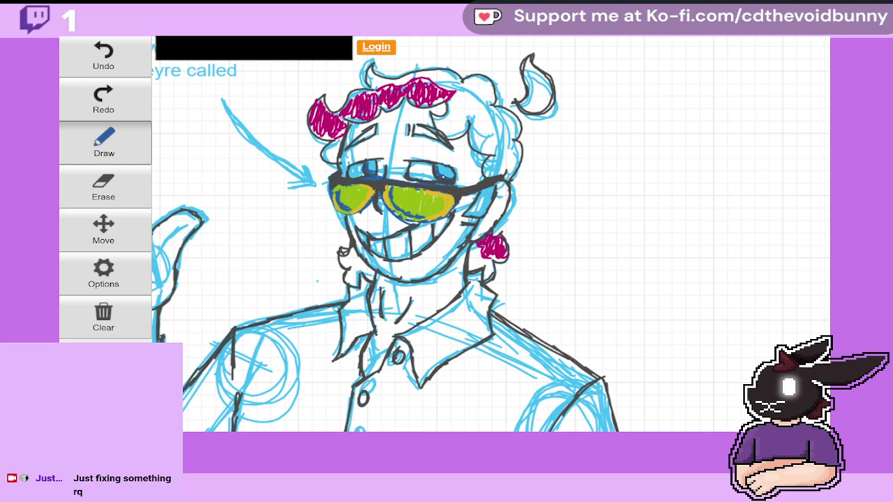
Step: Touch up the sunglasses' top bar in black just beneath the eye above the larger lens
click(108, 148)
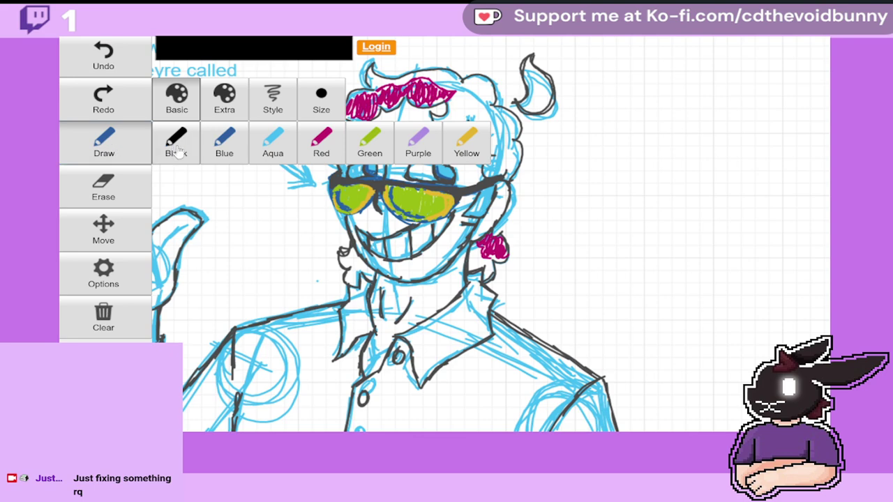
click(196, 156)
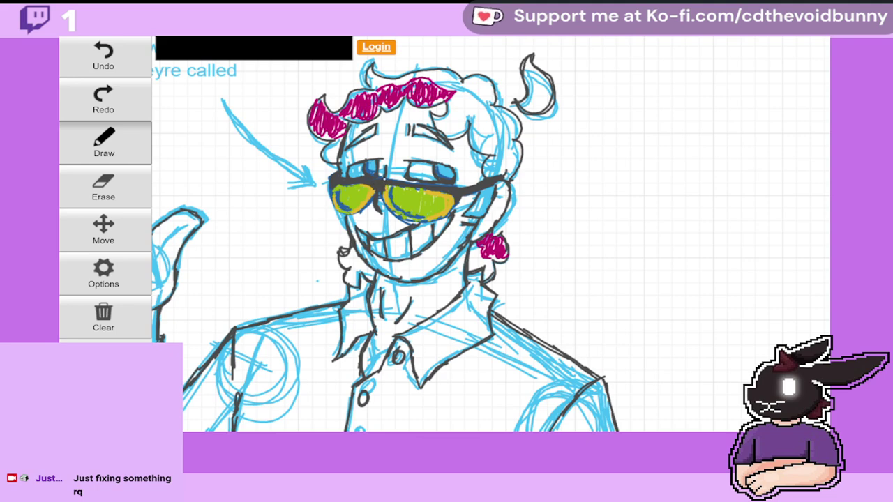
drag(404, 182, 419, 183)
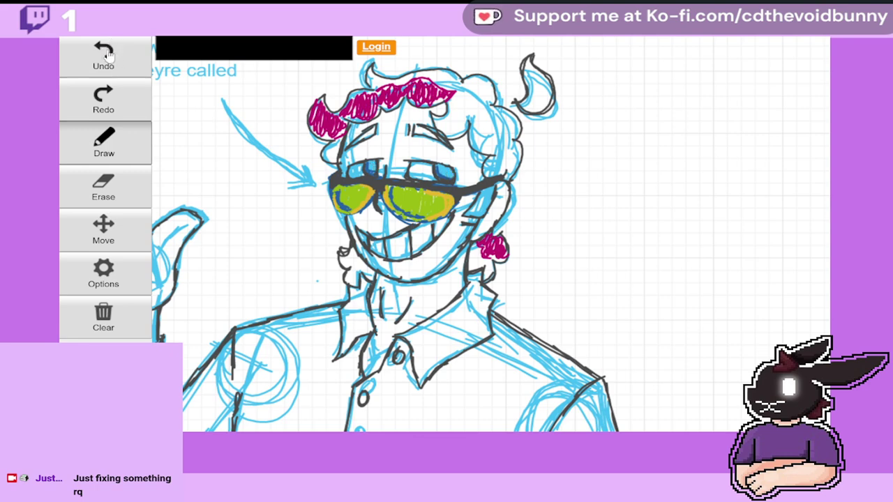
Step: Review the whole character drawing together with the heading, notes and circled reference picture above it
click(117, 229)
drag(592, 204, 547, 265)
click(114, 279)
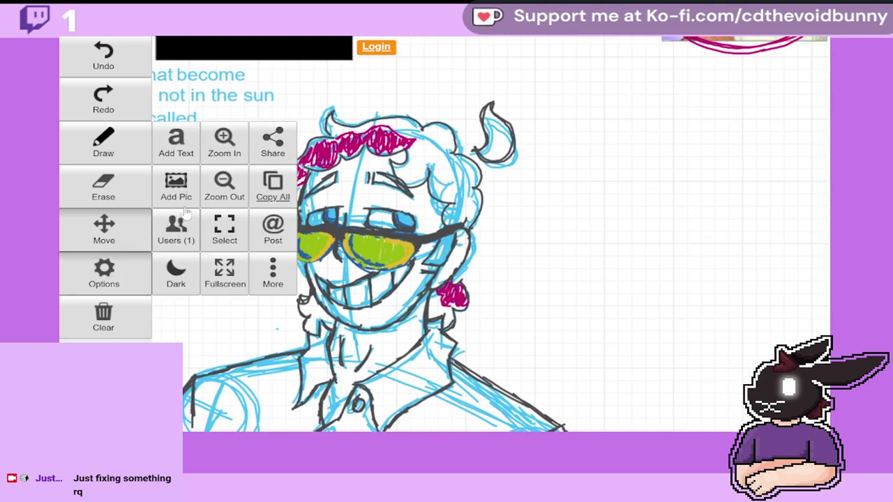
click(224, 183)
drag(446, 314, 424, 237)
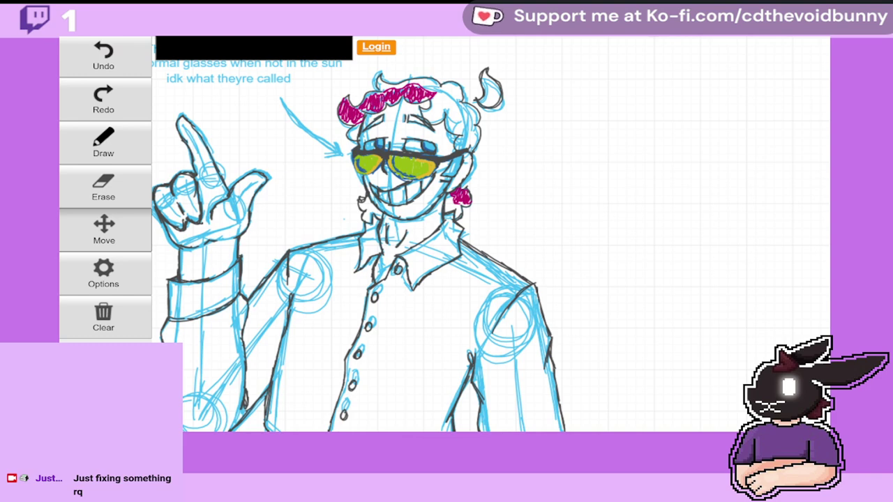
scroll(519, 198, down, 3)
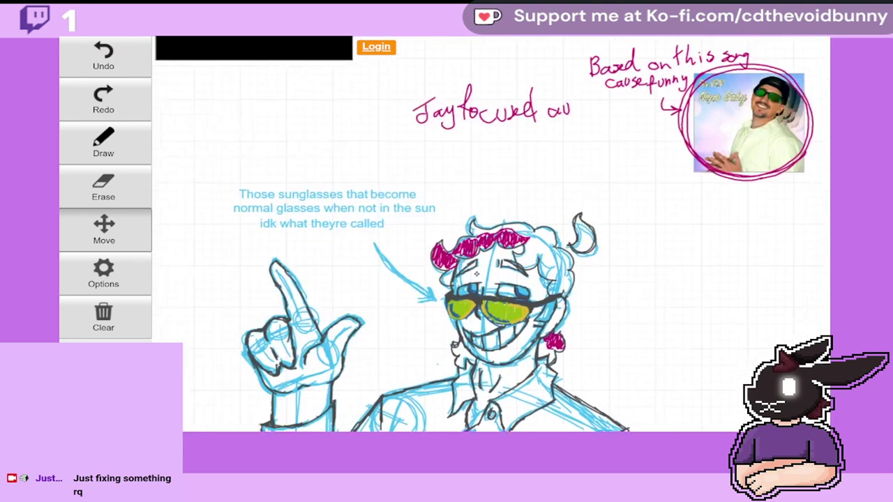
scroll(519, 198, right, 5)
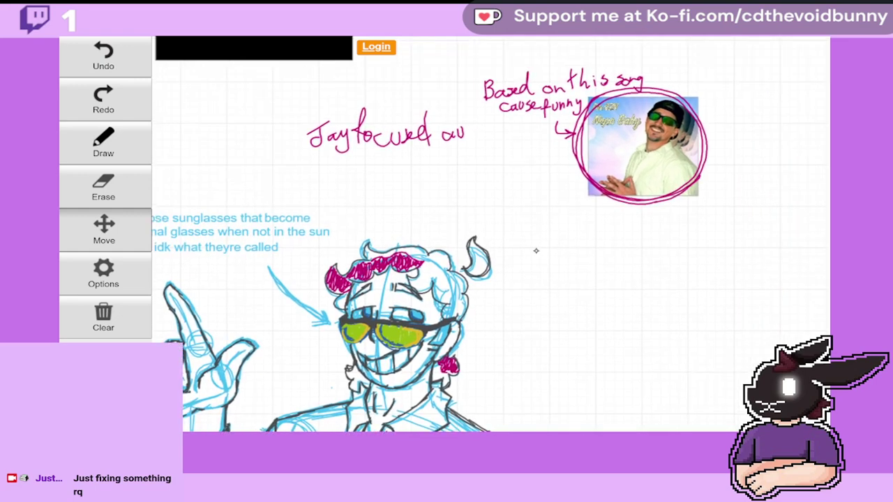
scroll(534, 251, down, 2)
scroll(533, 269, down, 4)
scroll(549, 245, left, 3)
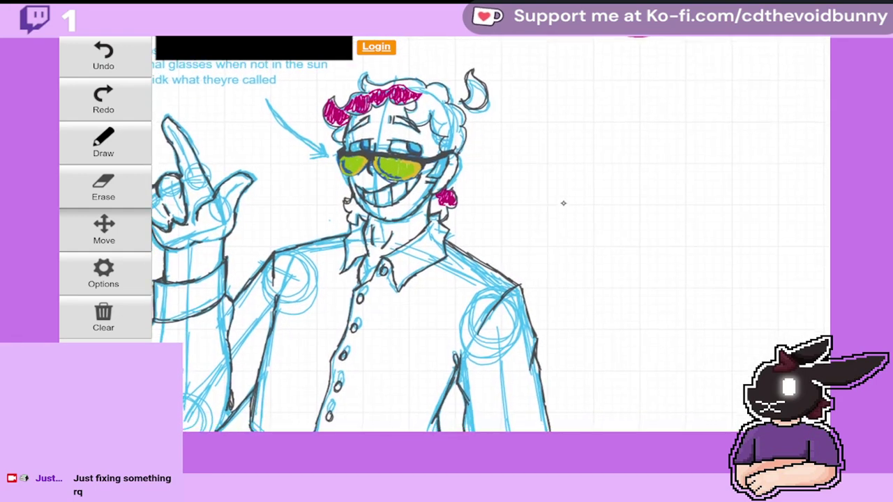
Step: Touch up the curls beside the jaw and under the ear with black strokes
scroll(586, 131, up, 3)
scroll(580, 140, right, 3)
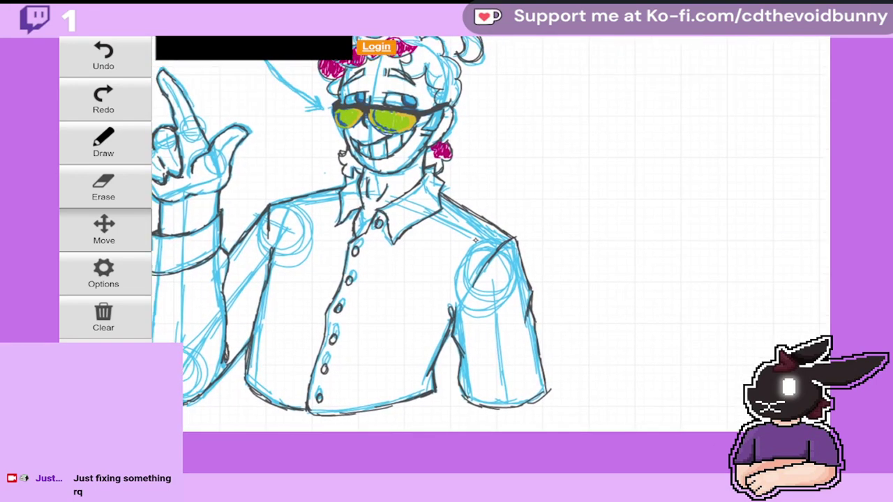
scroll(472, 265, up, 1)
click(108, 139)
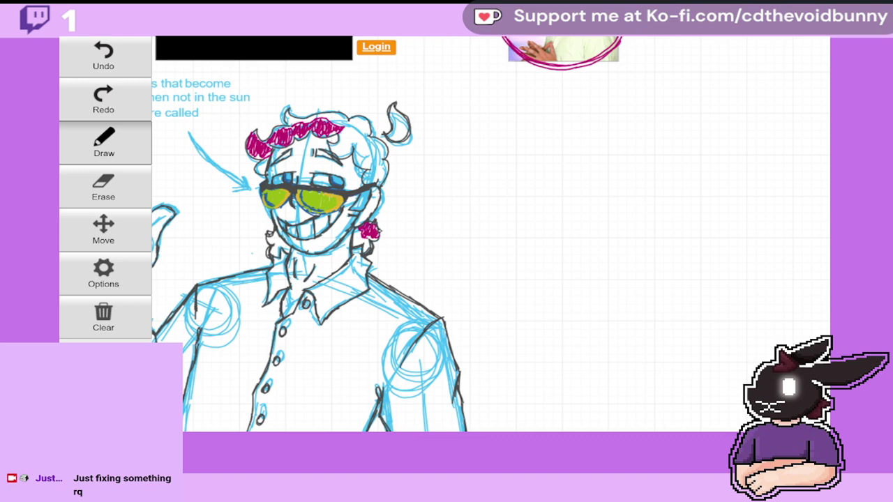
drag(269, 237, 269, 234)
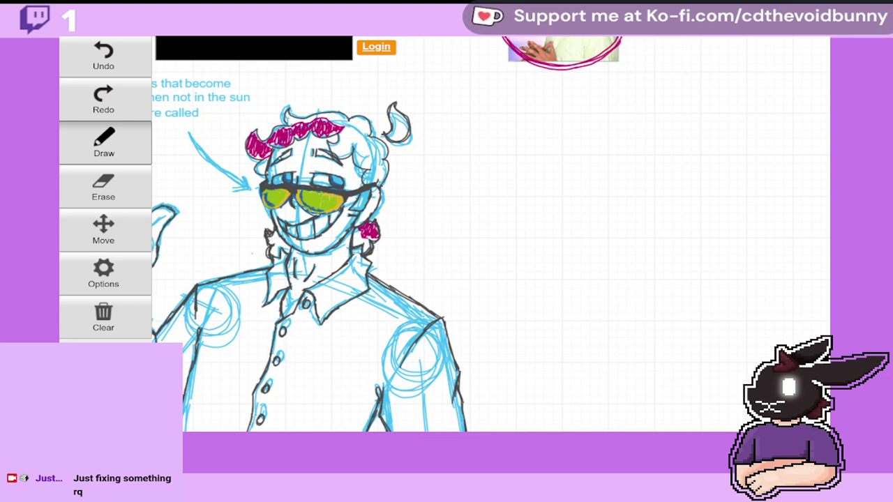
Step: Erase both eyebrows and redraw them in black, adding short crease lines between them
key(e)
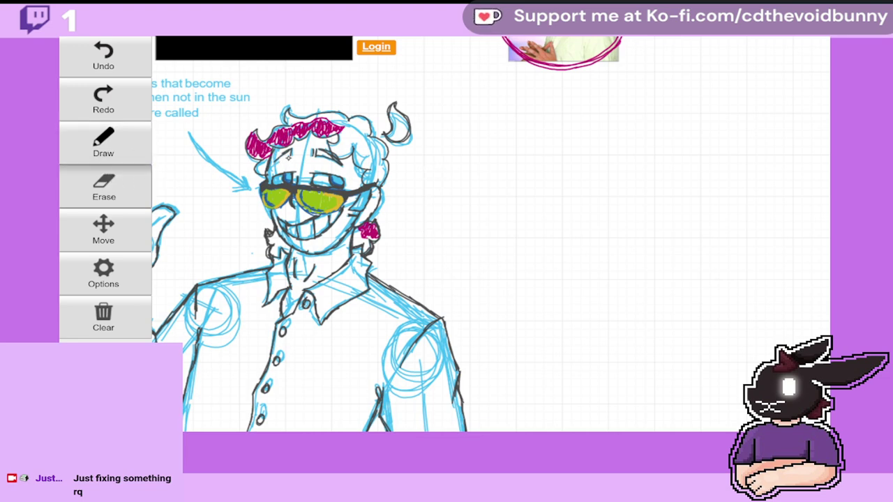
mouse_move(288, 151)
mouse_down()
mouse_move(331, 161)
mouse_move(313, 152)
mouse_up()
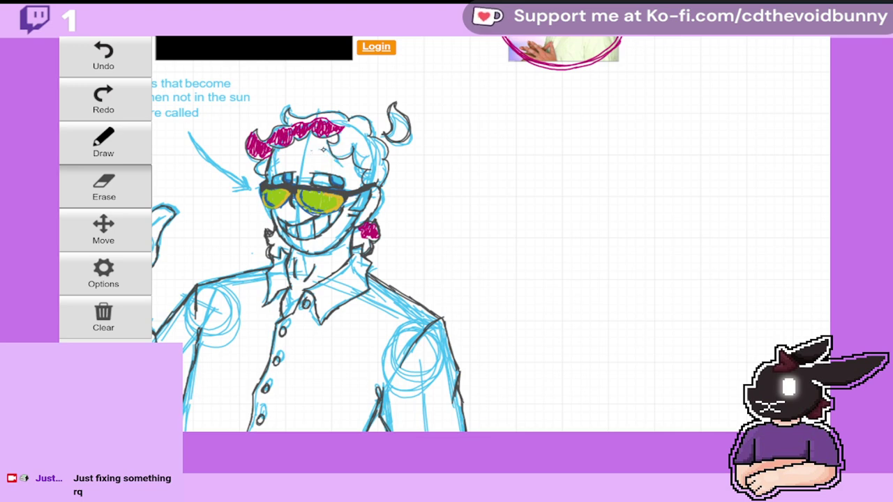
click(131, 158)
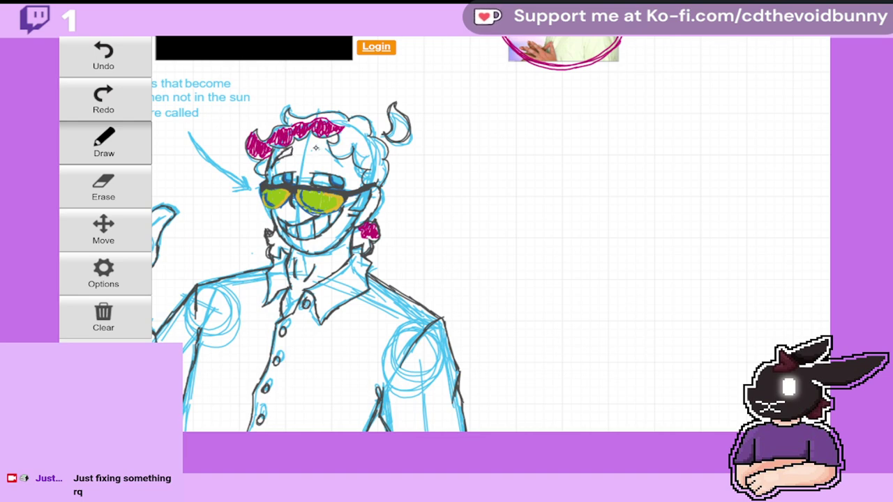
drag(316, 149, 342, 167)
Step: Handwrite "They hate me" in blue in the empty space beside the character's head
click(116, 149)
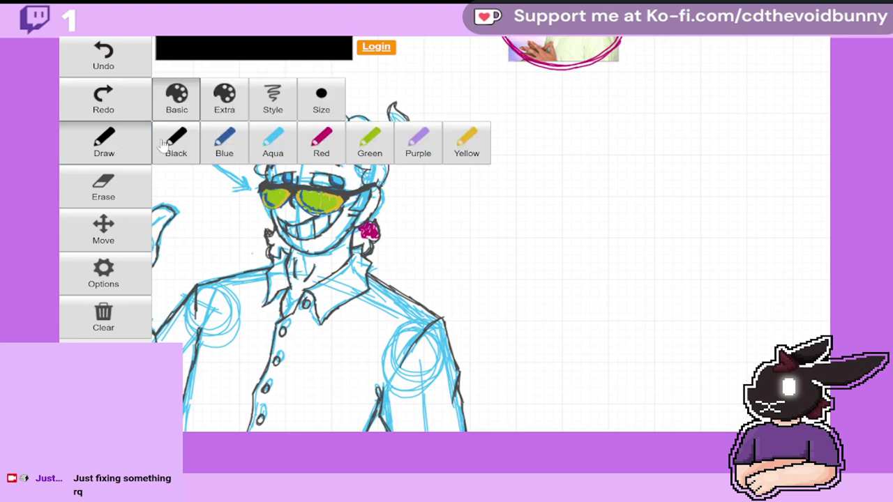
click(228, 144)
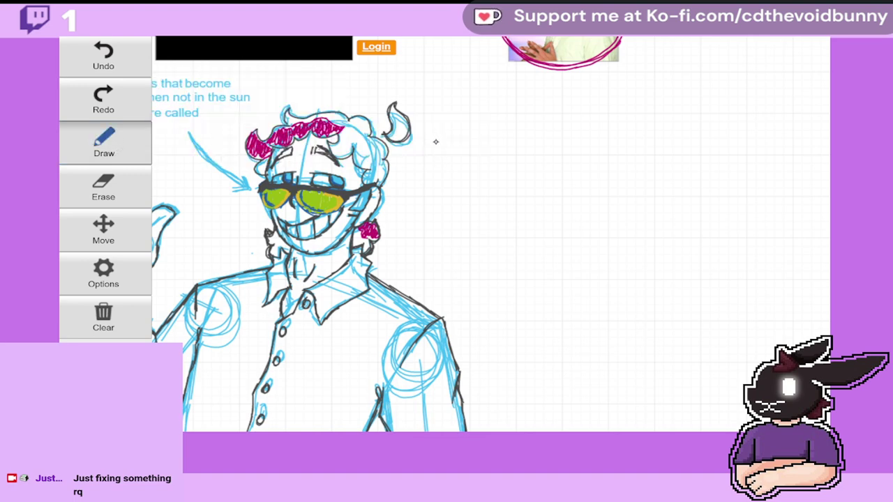
drag(422, 139, 422, 154)
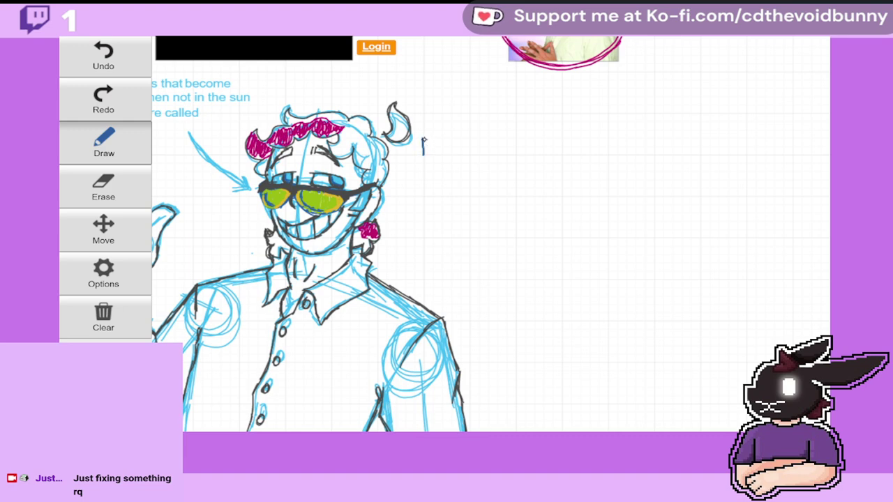
mouse_move(420, 144)
mouse_down()
mouse_move(459, 147)
mouse_move(456, 166)
mouse_move(476, 156)
mouse_up()
mouse_move(487, 145)
mouse_down()
mouse_move(482, 154)
mouse_move(502, 142)
mouse_move(535, 155)
mouse_up()
drag(535, 149, 543, 144)
Step: Continue the blue handwriting on two lines below with "because my" and "daddys rich"
mouse_move(419, 160)
mouse_down()
mouse_move(422, 178)
mouse_move(436, 168)
mouse_up()
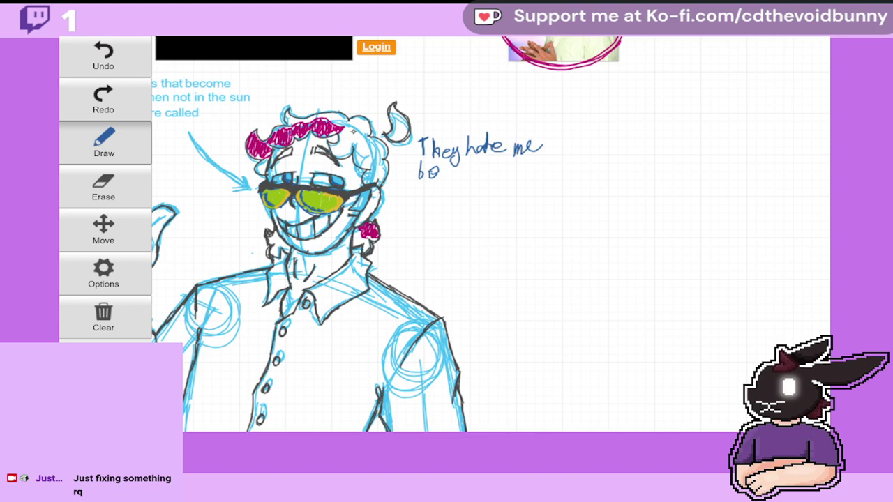
click(113, 64)
mouse_move(428, 173)
mouse_down()
mouse_move(487, 173)
mouse_move(524, 189)
mouse_up()
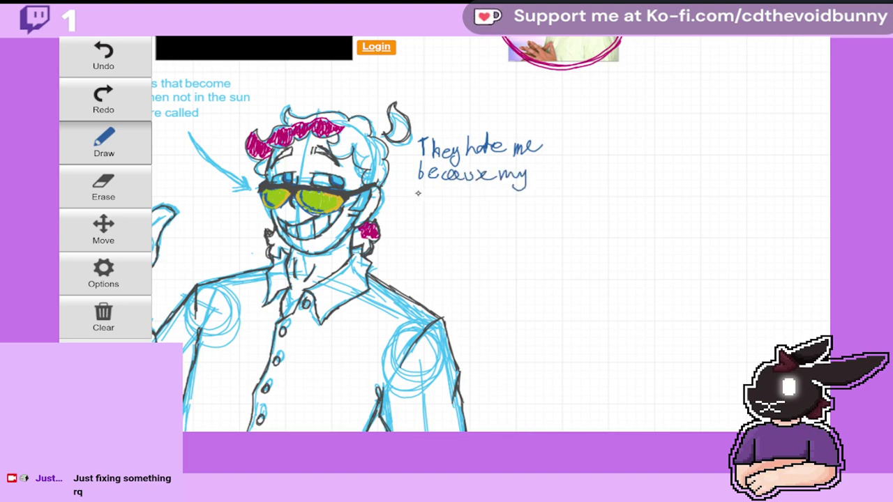
mouse_move(424, 193)
mouse_down()
mouse_move(446, 188)
mouse_move(458, 199)
mouse_move(448, 200)
mouse_move(473, 197)
mouse_move(470, 208)
mouse_move(503, 203)
mouse_up()
click(508, 206)
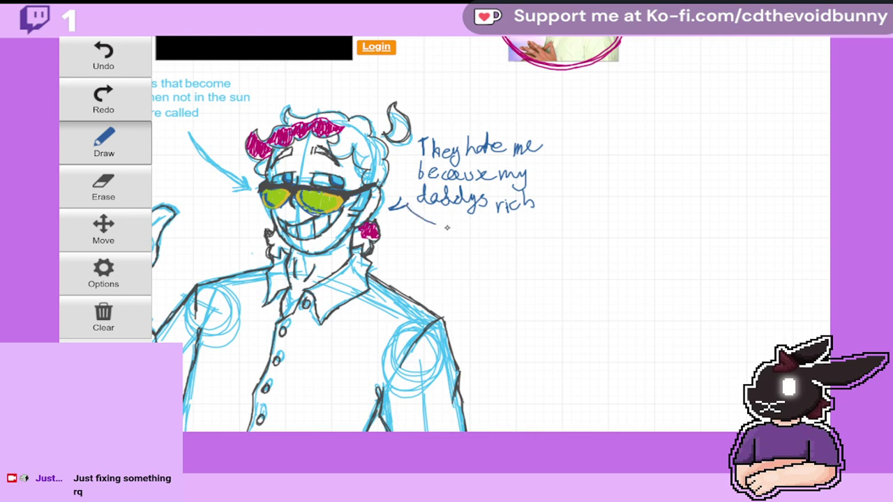
mouse_move(448, 227)
mouse_down()
mouse_move(534, 227)
mouse_move(552, 209)
mouse_move(559, 171)
mouse_move(551, 144)
mouse_move(522, 126)
mouse_move(452, 122)
mouse_move(420, 140)
mouse_move(405, 172)
mouse_up()
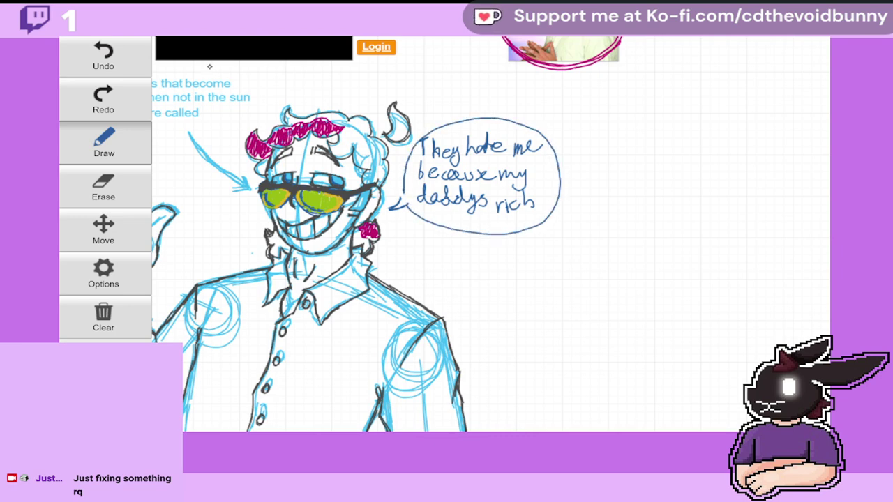
click(139, 66)
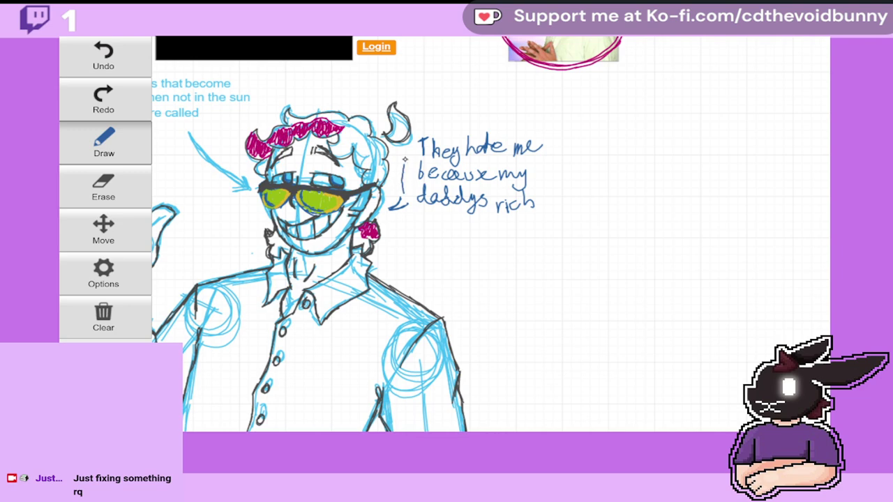
mouse_move(420, 131)
mouse_down()
mouse_move(477, 125)
mouse_move(539, 149)
mouse_move(480, 116)
mouse_move(411, 187)
mouse_move(548, 195)
mouse_move(539, 131)
mouse_up()
click(105, 54)
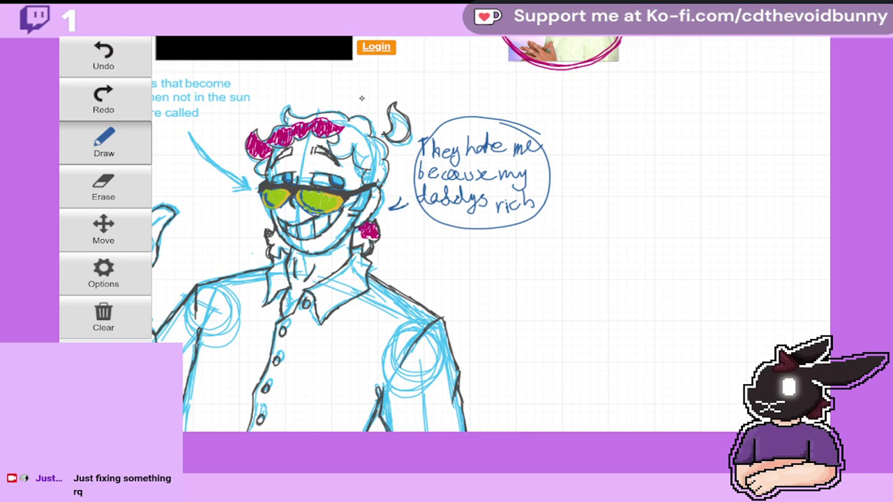
click(106, 50)
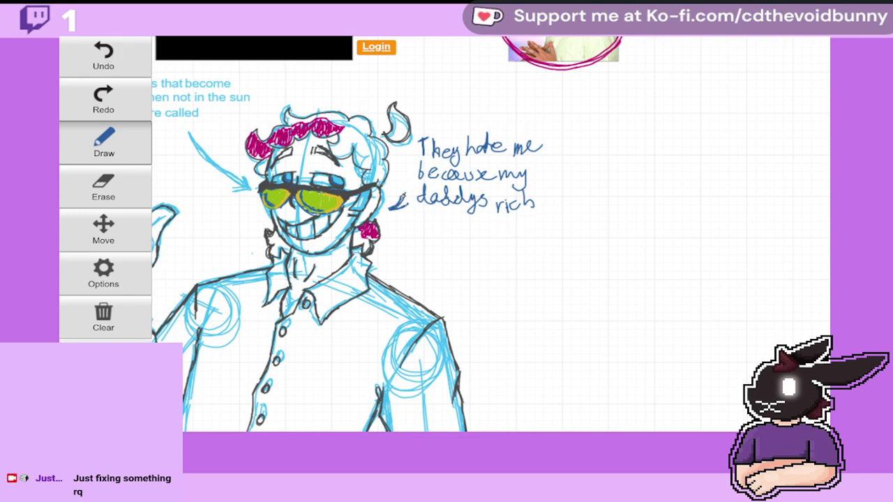
Step: Draw a double-lined oval speech bubble in blue around the handwritten text, with its tail pointing at the character's face
mouse_move(403, 200)
mouse_down()
mouse_move(500, 233)
mouse_move(539, 223)
mouse_move(560, 184)
mouse_move(553, 143)
mouse_move(501, 117)
mouse_move(453, 113)
mouse_move(422, 125)
mouse_move(406, 175)
mouse_up()
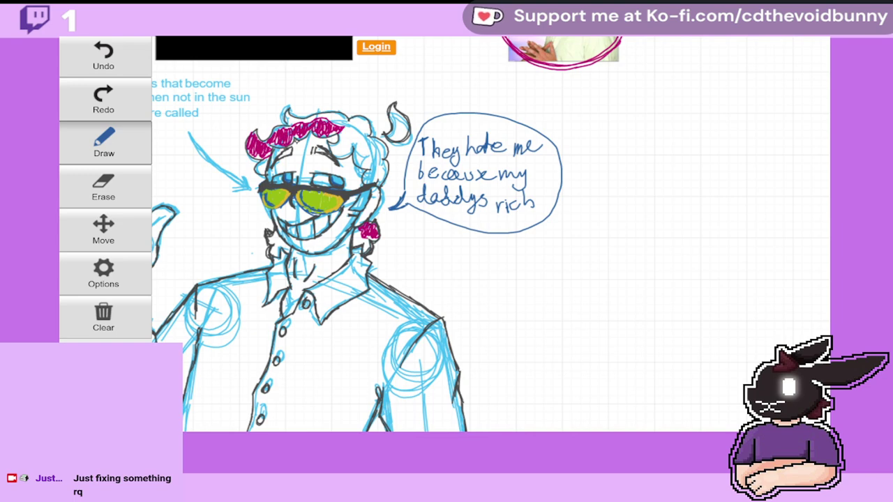
click(119, 62)
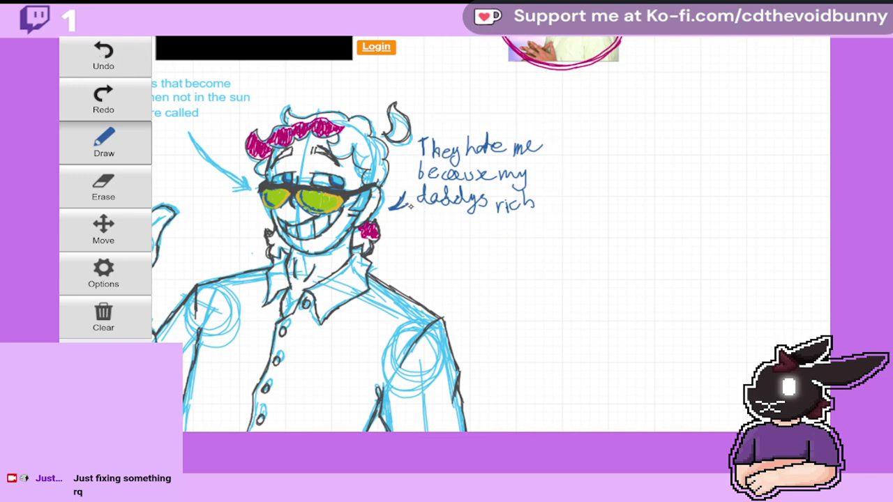
mouse_move(436, 216)
mouse_down()
mouse_move(517, 224)
mouse_move(552, 204)
mouse_move(565, 156)
mouse_move(547, 122)
mouse_move(498, 110)
mouse_move(415, 128)
mouse_move(398, 162)
mouse_move(399, 196)
mouse_up()
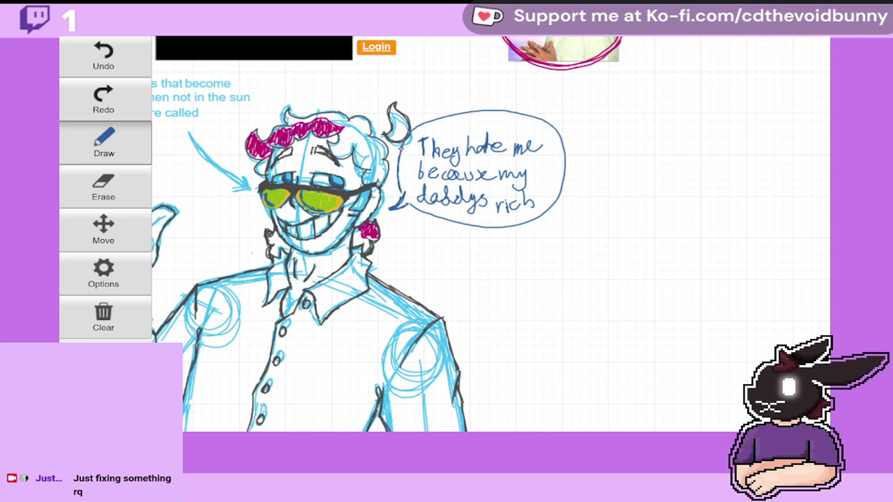
mouse_move(447, 120)
mouse_down()
mouse_move(529, 122)
mouse_move(560, 140)
mouse_move(562, 180)
mouse_move(537, 218)
mouse_move(492, 227)
mouse_move(426, 217)
mouse_up()
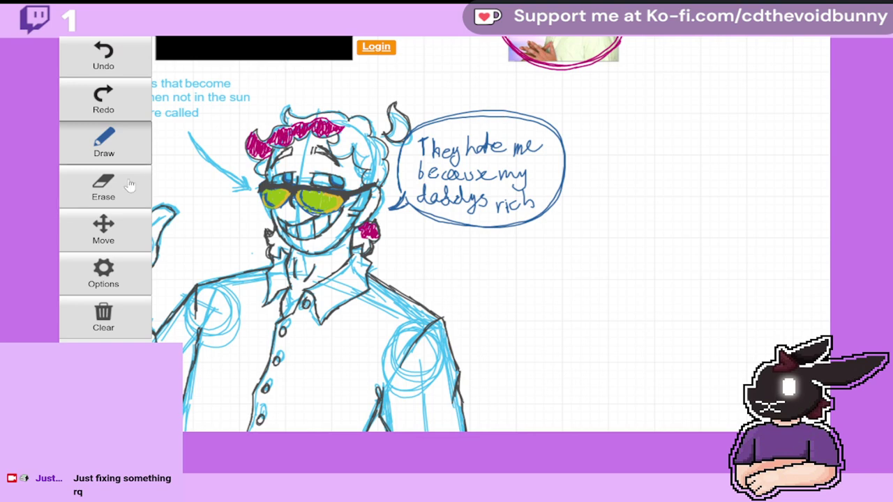
Step: Draw one large and one small four-pointed sparkle in yellow between the raised hand and the face
click(101, 234)
mouse_move(236, 223)
mouse_down()
mouse_move(317, 177)
mouse_move(451, 45)
mouse_move(445, 185)
mouse_move(454, 212)
mouse_move(340, 215)
mouse_move(304, 204)
mouse_up()
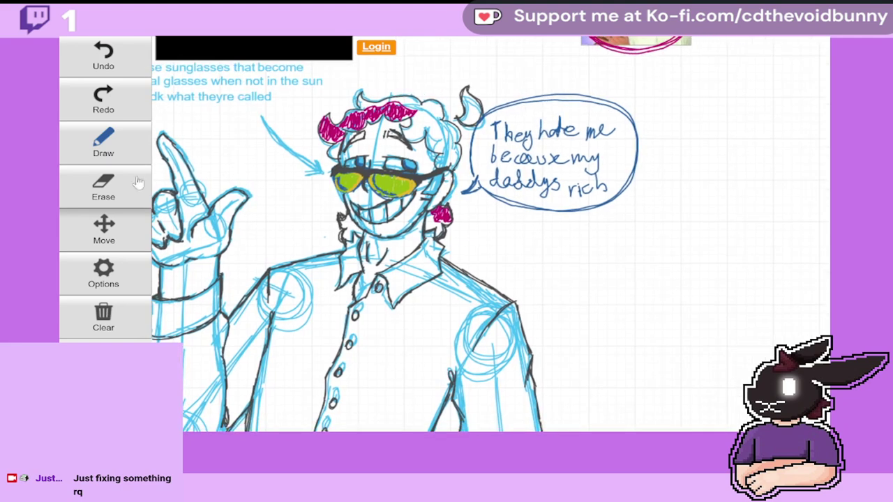
click(106, 145)
click(128, 149)
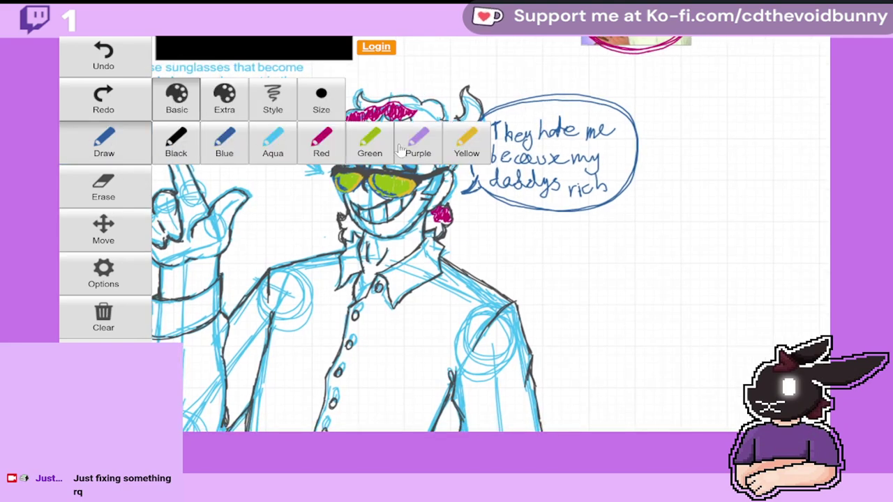
click(467, 143)
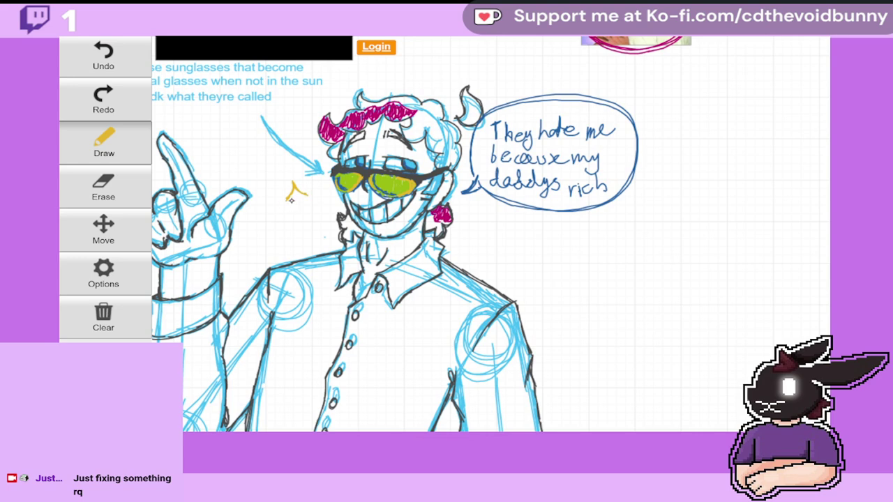
mouse_move(295, 187)
mouse_down()
mouse_move(307, 198)
mouse_move(304, 215)
mouse_up()
Step: Redraw the outer outline of the lowered arm's sleeve in black, widening it down to the hem, and erase the stray old line
click(122, 234)
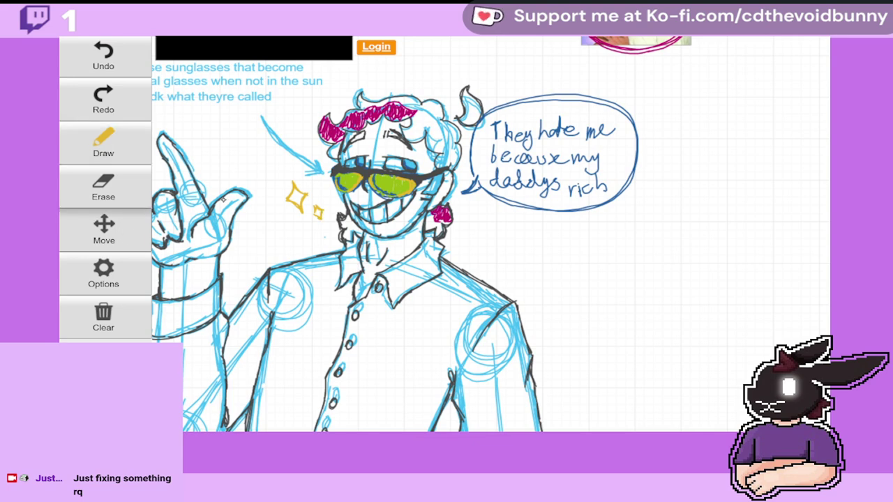
click(103, 268)
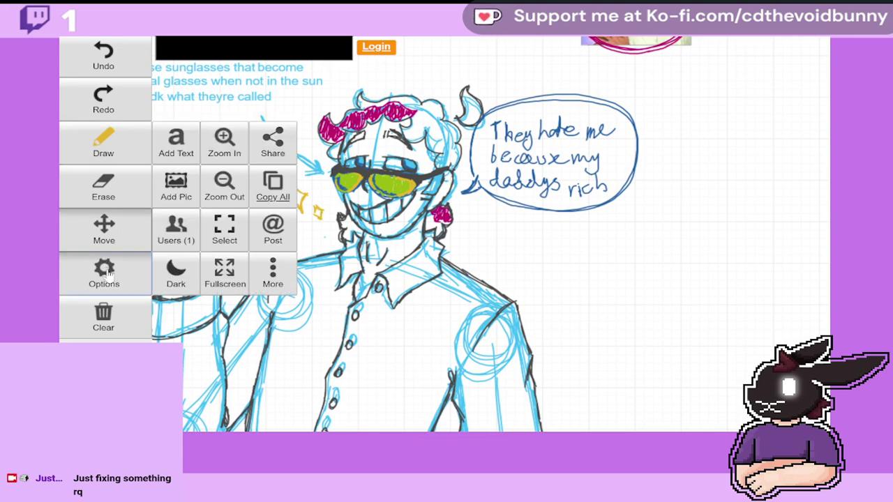
click(209, 201)
mouse_move(477, 241)
mouse_down()
mouse_move(477, 226)
mouse_move(440, 252)
mouse_up()
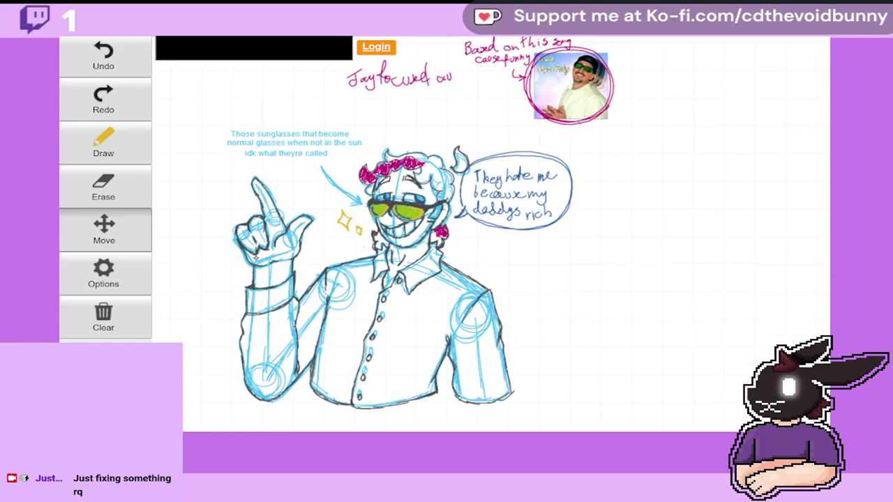
click(105, 143)
click(115, 153)
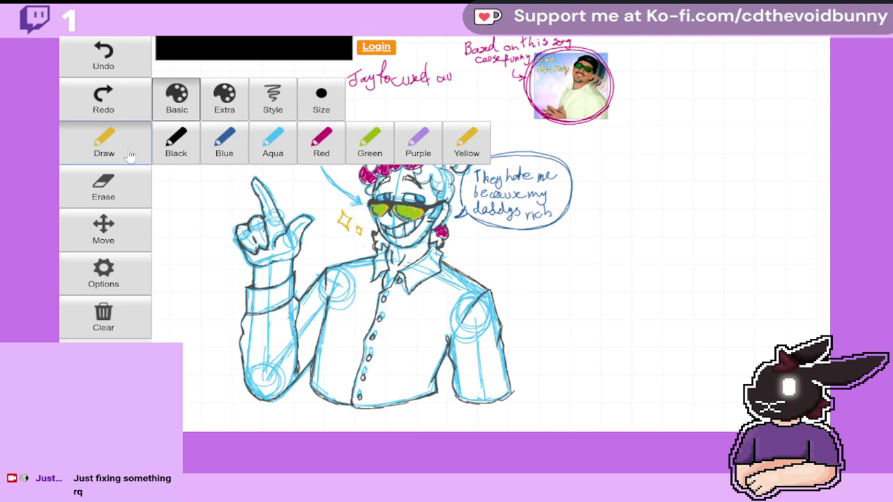
click(193, 154)
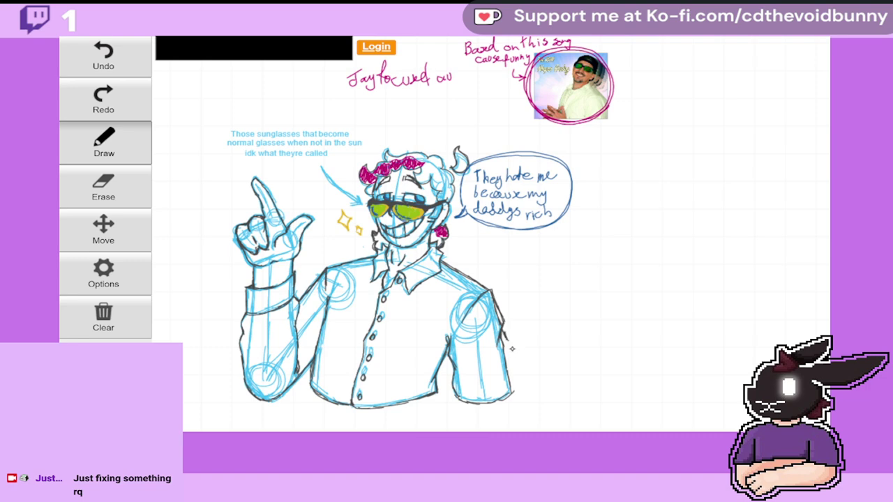
mouse_move(508, 340)
mouse_down()
mouse_move(514, 390)
mouse_move(500, 401)
mouse_up()
click(106, 190)
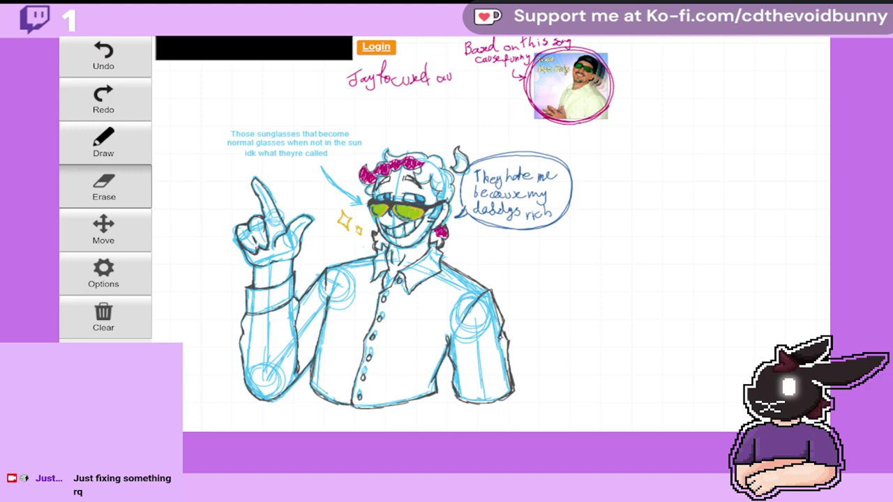
drag(500, 332, 500, 337)
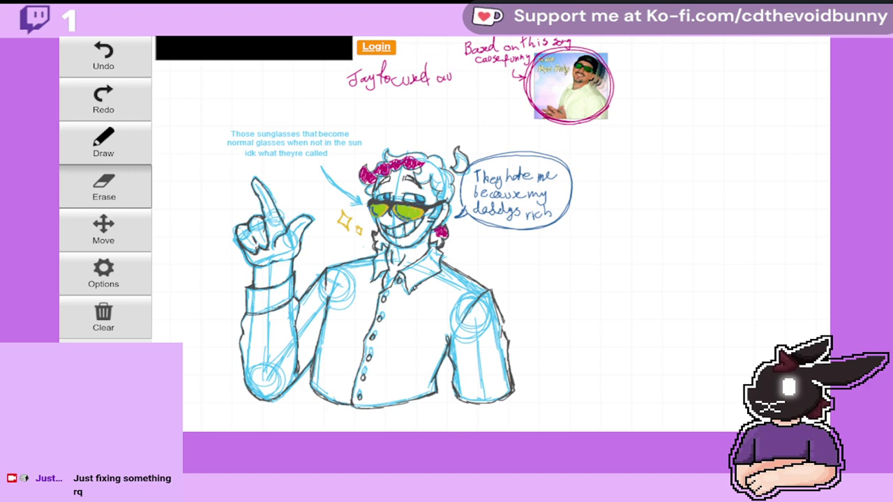
key(d)
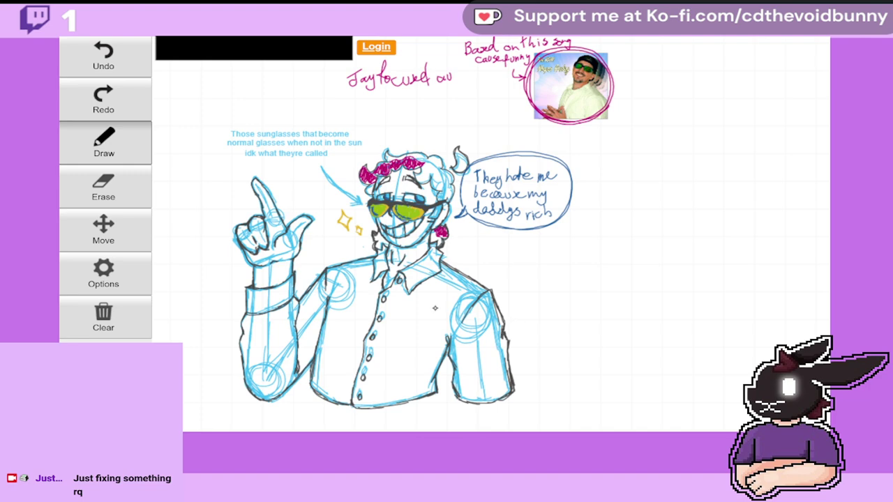
Step: Erase the horn-shaped mark between the character's curls and the speech bubble, including its light-blue sketch lines
click(101, 227)
mouse_move(338, 205)
mouse_down()
mouse_move(310, 197)
mouse_move(286, 224)
mouse_up()
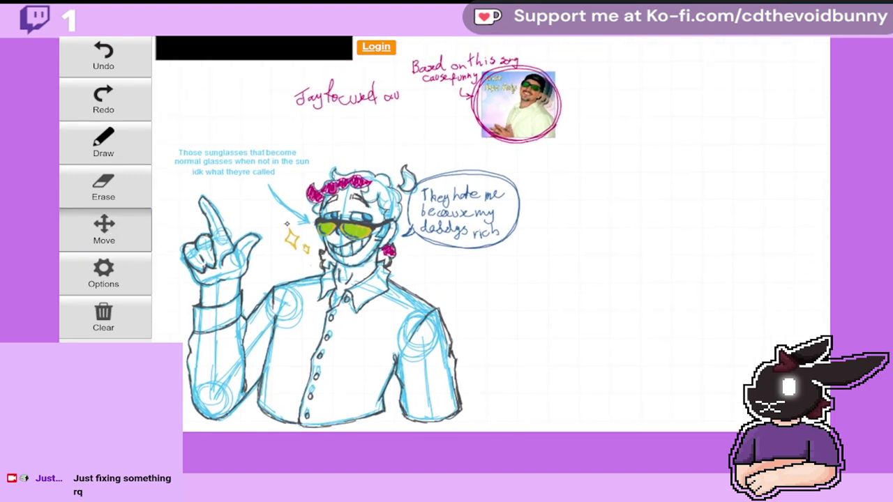
click(109, 275)
click(217, 141)
click(104, 269)
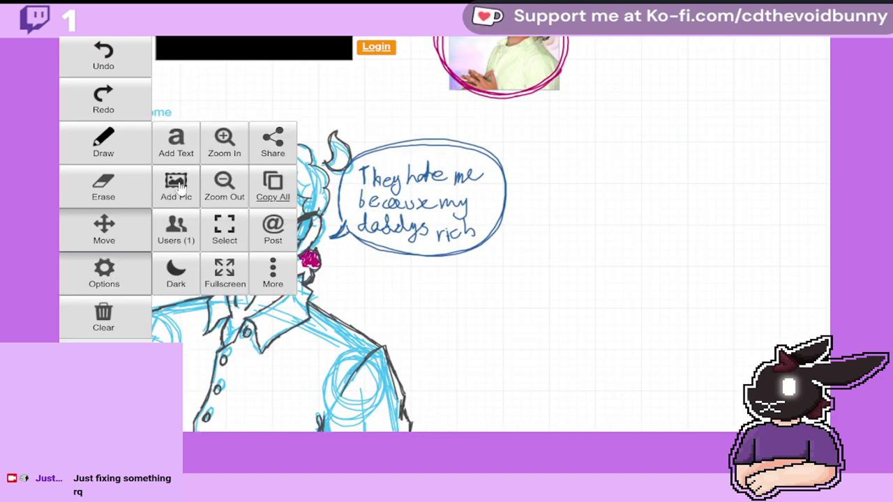
click(223, 148)
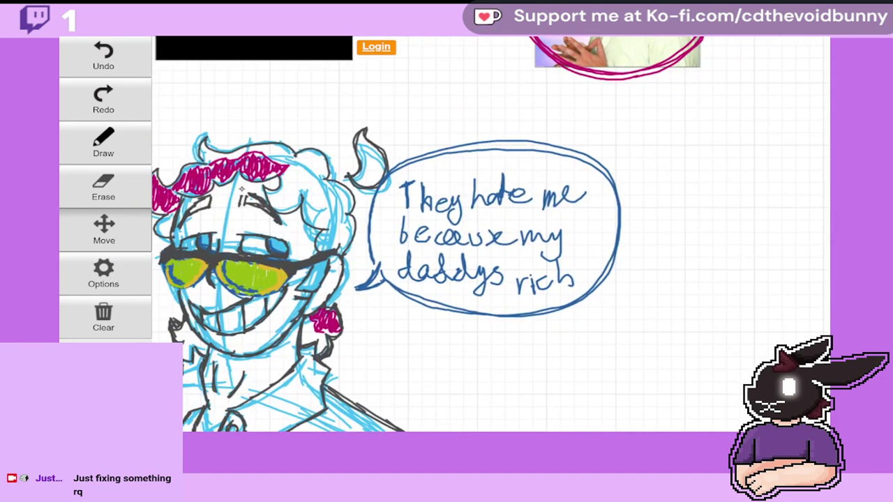
mouse_move(377, 139)
mouse_down()
mouse_move(351, 145)
mouse_move(355, 170)
mouse_up()
click(103, 141)
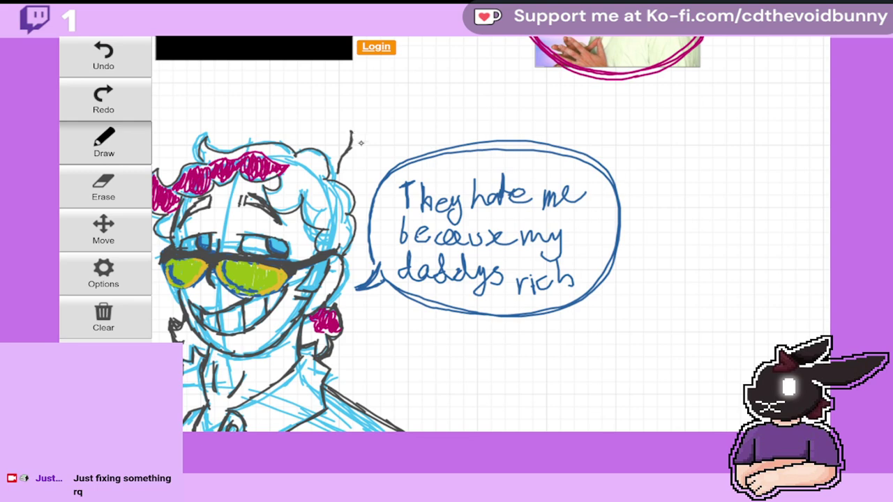
drag(364, 154, 339, 173)
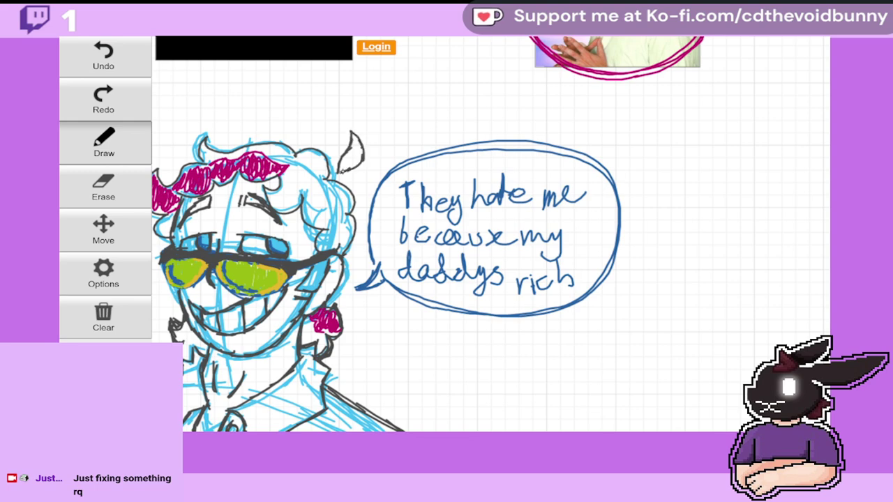
click(115, 64)
click(118, 64)
click(117, 65)
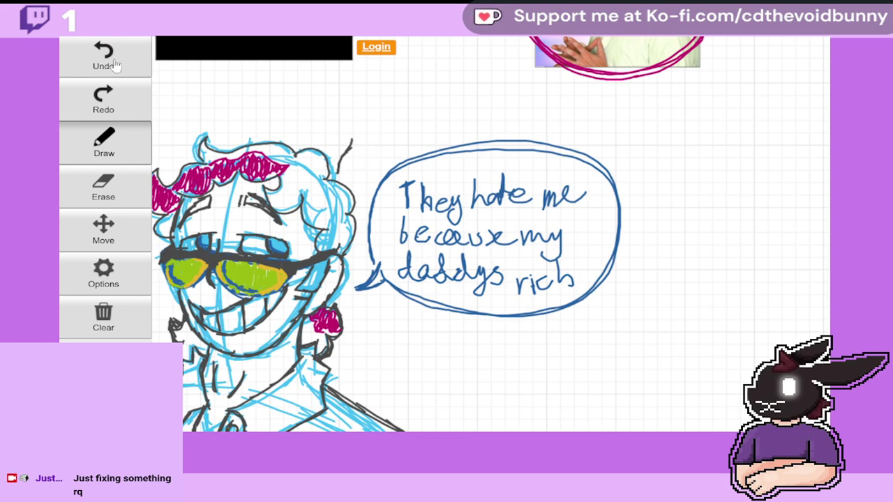
click(117, 65)
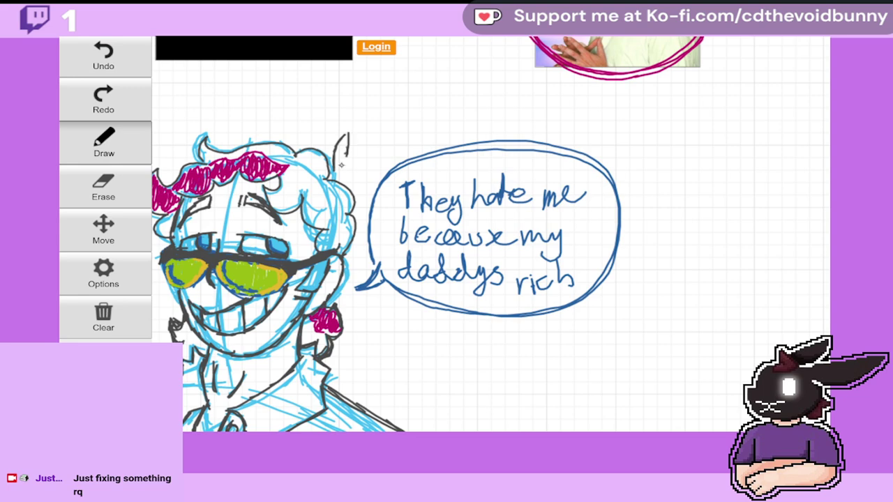
Step: Draw a slim upright leaf-shaped mark and a smaller one below it in black beside the curls nearest the speech bubble
mouse_move(341, 165)
mouse_down()
mouse_move(347, 131)
mouse_move(332, 165)
mouse_move(358, 173)
mouse_up()
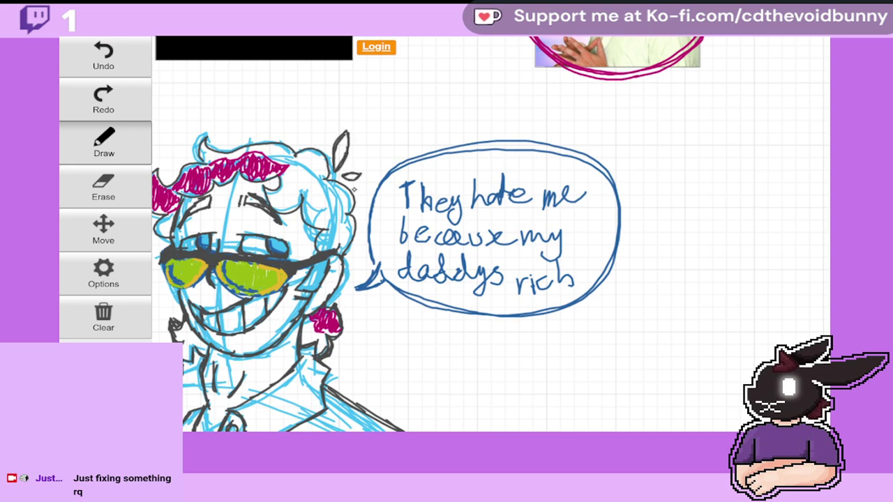
click(122, 228)
mouse_move(336, 198)
mouse_down()
mouse_move(505, 205)
mouse_move(455, 143)
mouse_move(445, 76)
mouse_up()
mouse_move(225, 167)
mouse_down()
mouse_move(252, 140)
mouse_move(300, 203)
mouse_up()
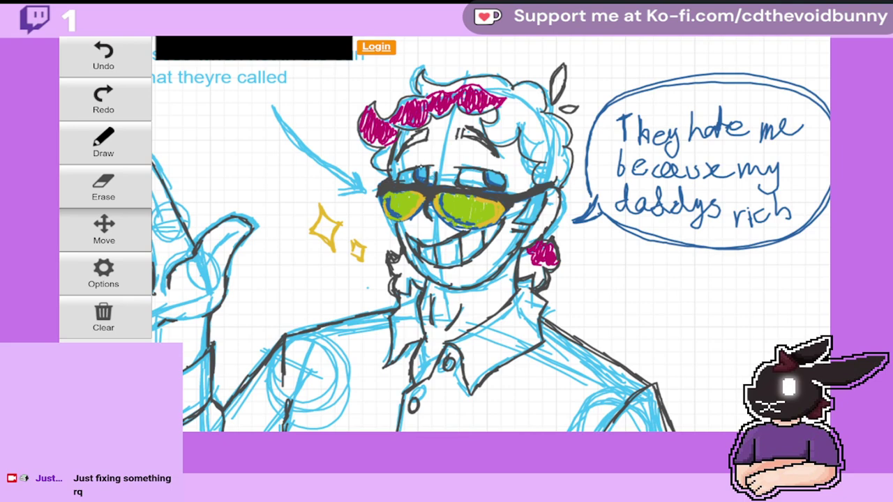
drag(422, 166, 434, 163)
click(111, 145)
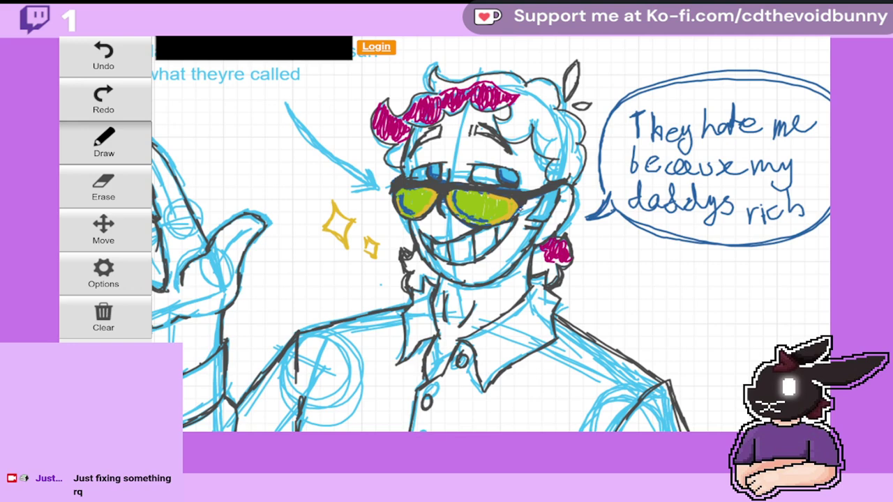
Step: Look over the whole character, from the raised pointing hand and face to the shirt and lowered arm
click(131, 271)
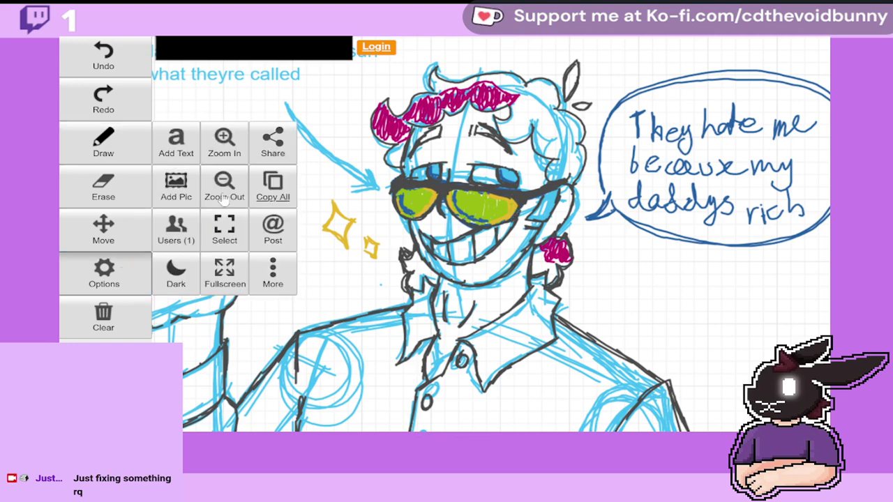
click(223, 187)
click(126, 231)
mouse_move(370, 253)
mouse_down()
mouse_move(445, 232)
mouse_move(474, 206)
mouse_move(471, 182)
mouse_move(462, 239)
mouse_up()
click(129, 145)
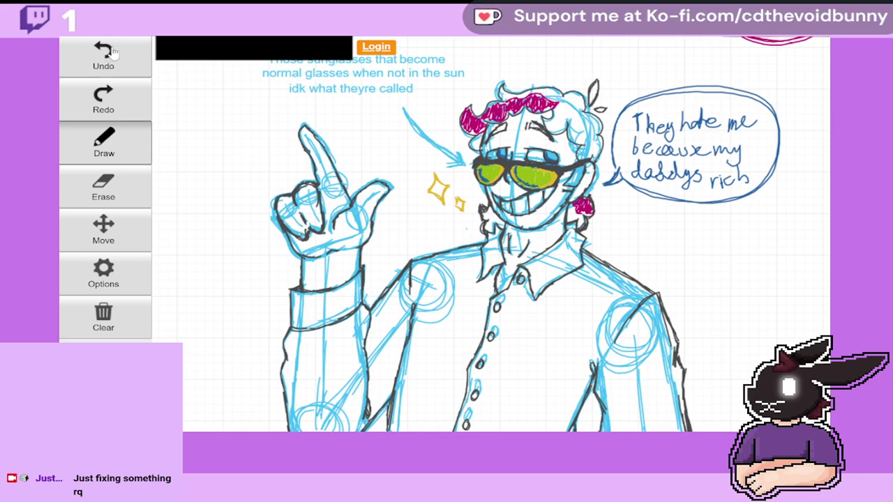
click(122, 233)
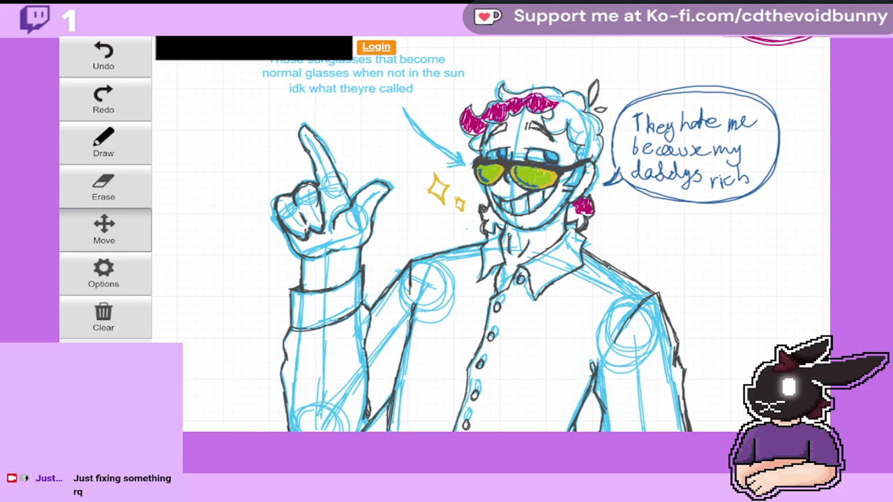
mouse_move(609, 268)
mouse_down()
mouse_move(584, 223)
mouse_move(542, 239)
mouse_move(533, 274)
mouse_move(575, 240)
mouse_up()
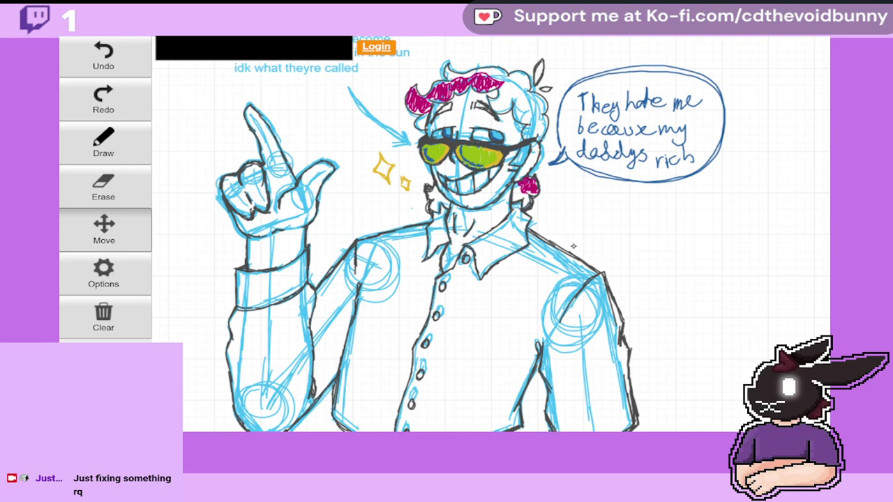
drag(574, 245, 540, 242)
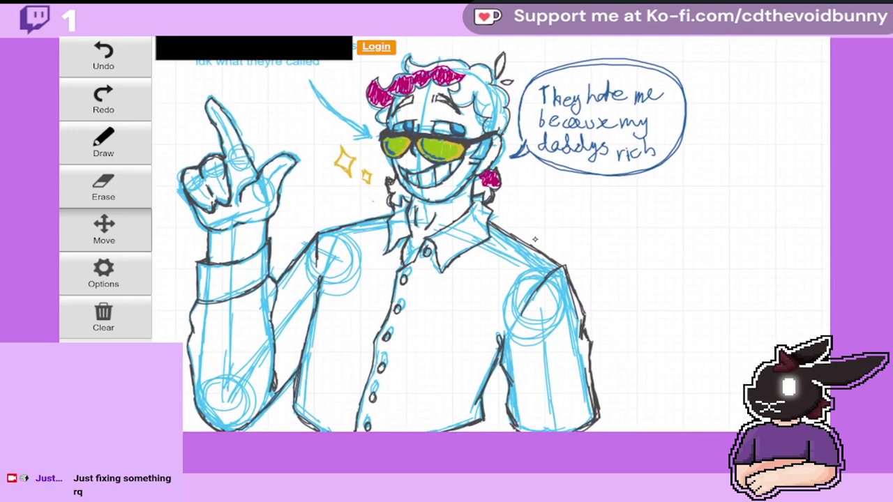
drag(535, 240, 525, 274)
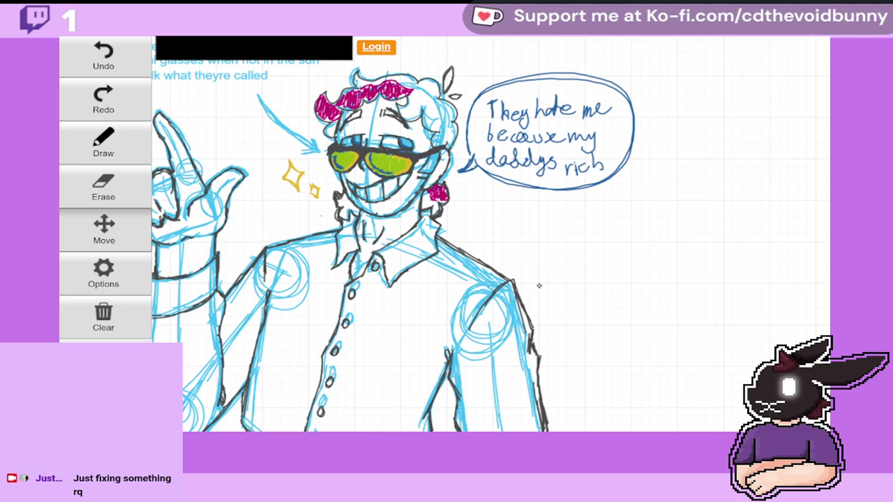
Step: Trace over the "Nepo Baby" title on the circled reference picture in black
mouse_move(538, 285)
mouse_down()
mouse_move(558, 261)
mouse_move(508, 325)
mouse_move(616, 260)
mouse_move(621, 275)
mouse_move(163, 162)
mouse_up()
click(130, 150)
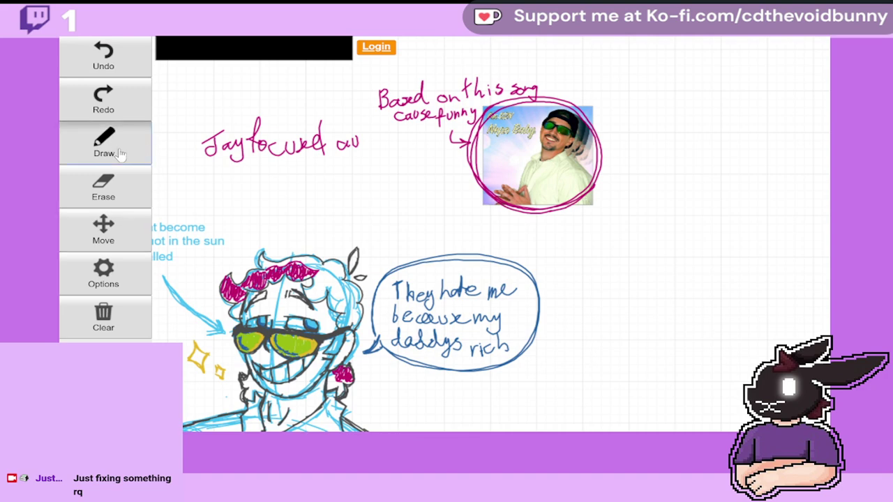
click(124, 240)
click(123, 273)
click(221, 148)
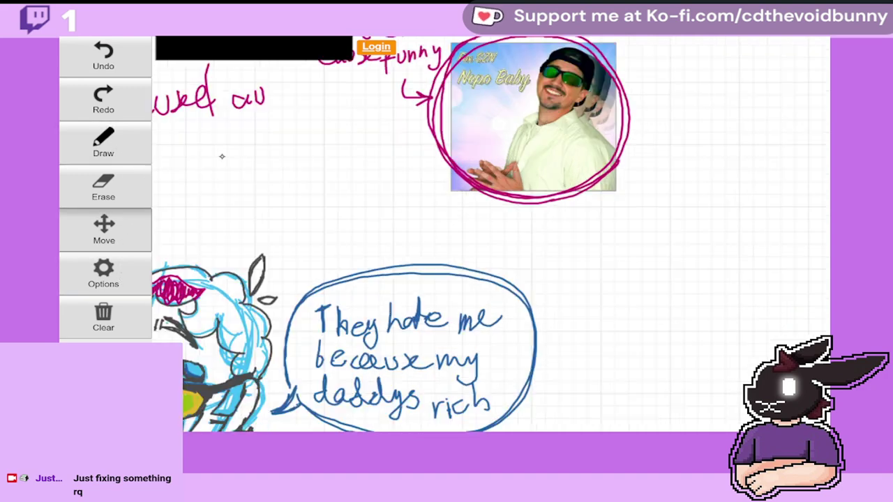
click(120, 143)
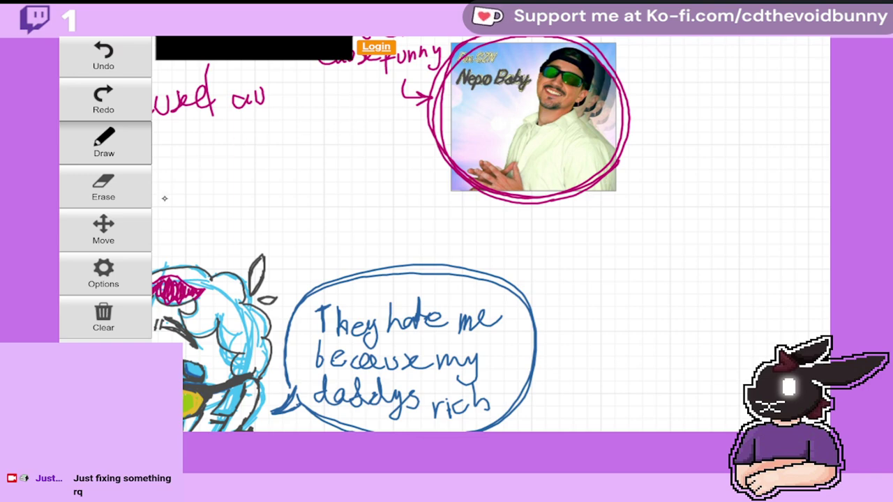
Step: Add small black inner lines to the character's ear, just below the arm of the sunglasses
click(130, 234)
click(124, 274)
click(230, 185)
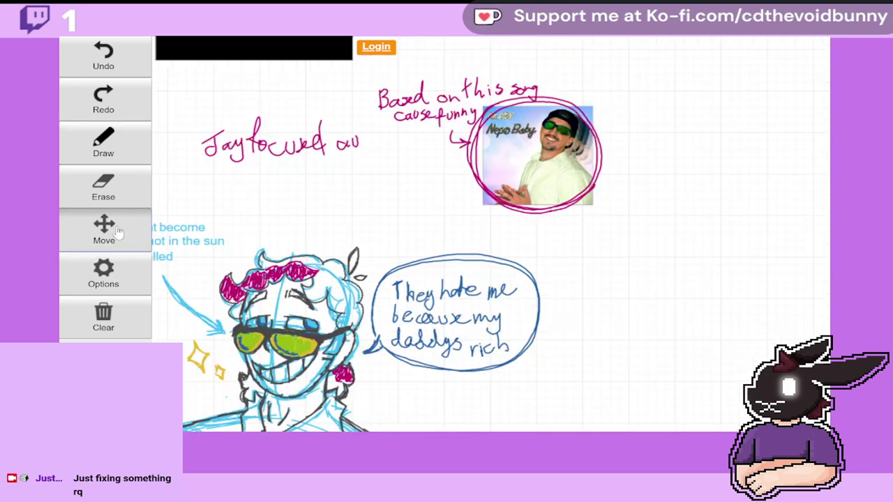
drag(379, 219, 565, 34)
scroll(656, 49, down, 2)
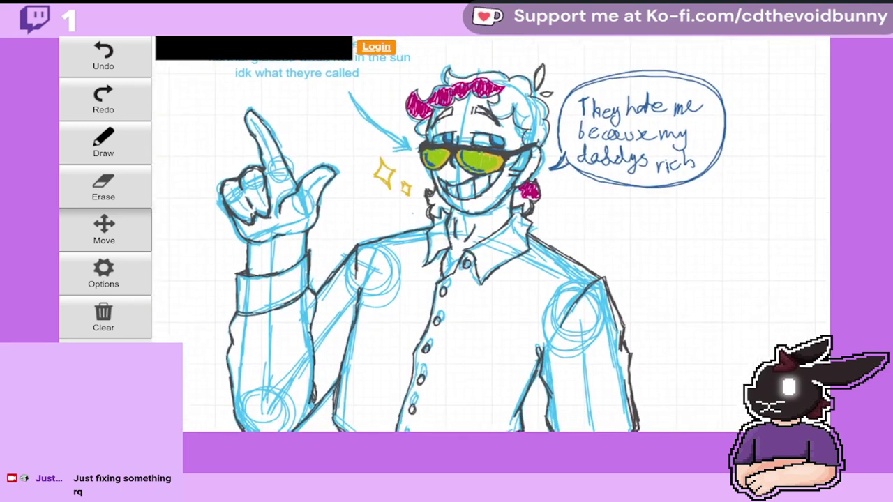
scroll(317, 78, up, 2)
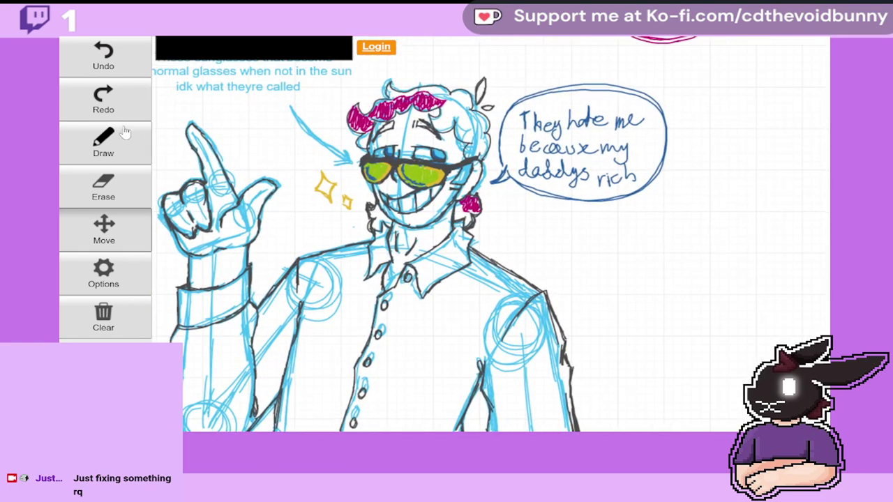
click(140, 147)
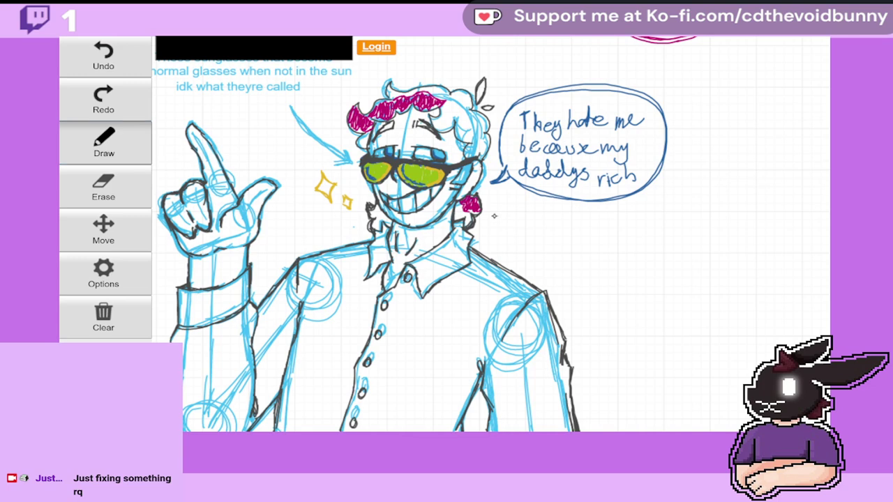
mouse_move(462, 182)
mouse_down()
mouse_move(469, 190)
mouse_move(474, 175)
mouse_up()
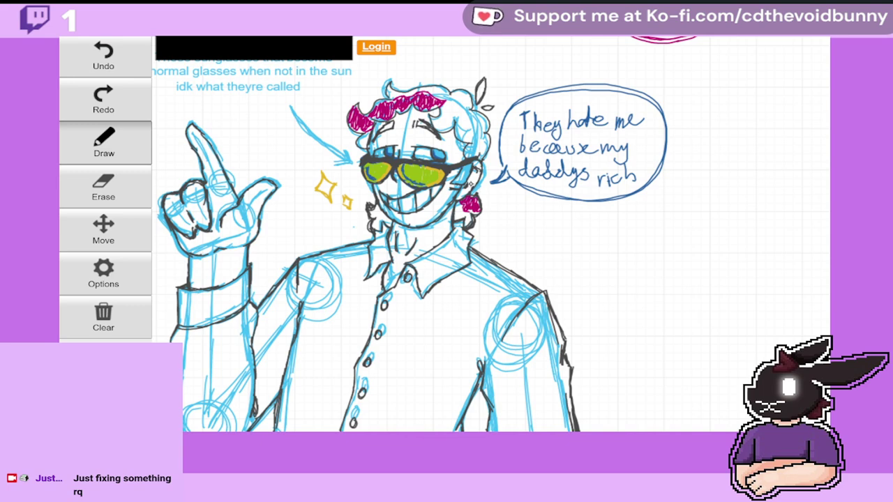
drag(468, 180, 473, 186)
drag(469, 182, 474, 187)
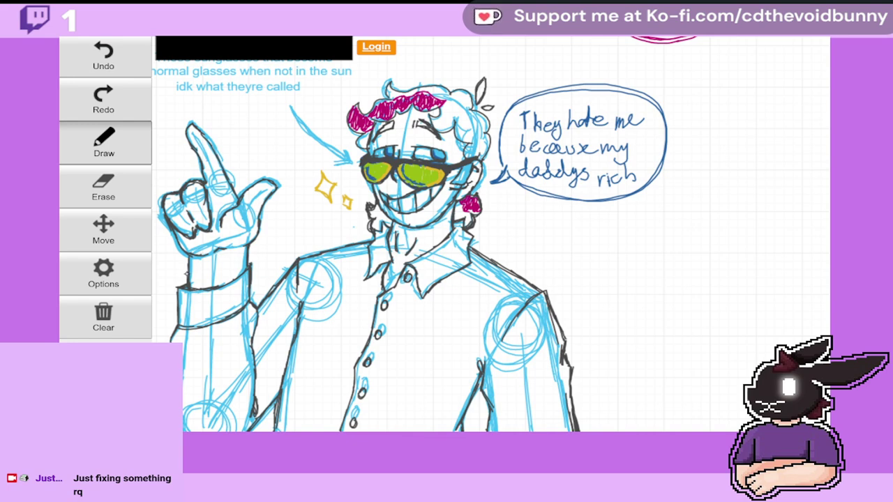
Step: Handwrite the title "Nepo baby Jay" in black above the character's head and underline its words
click(123, 234)
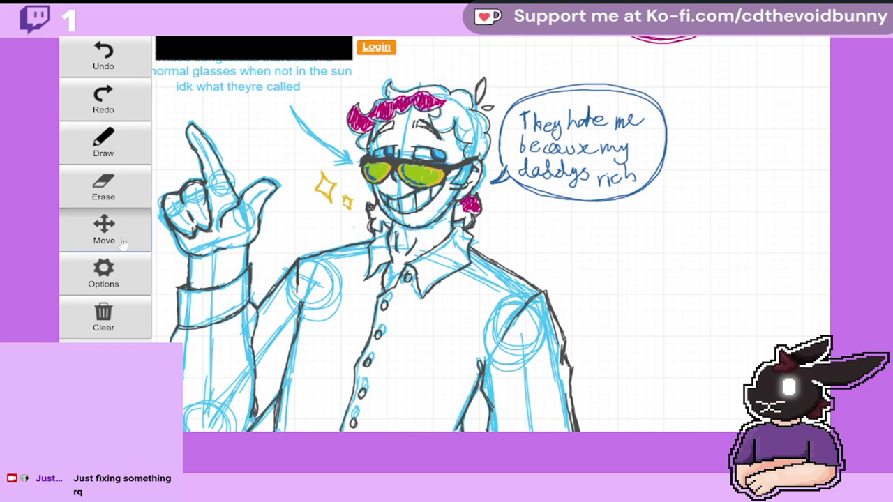
click(118, 275)
click(222, 195)
click(127, 237)
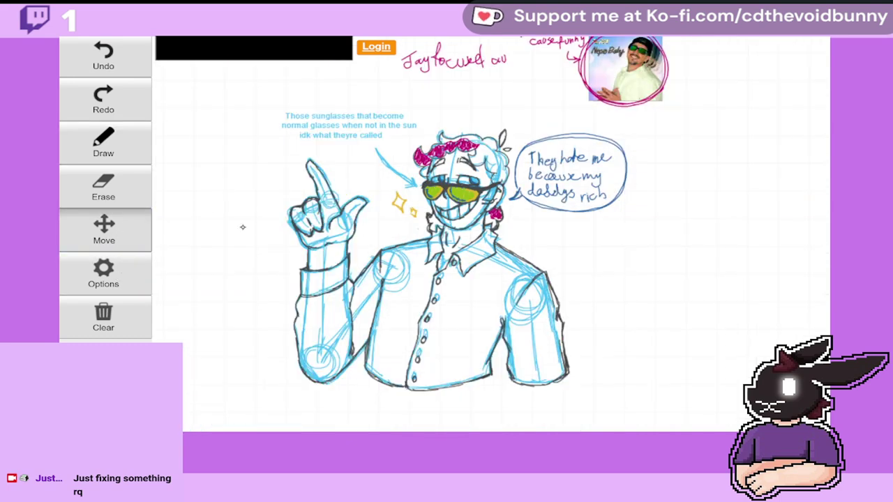
drag(241, 225, 222, 223)
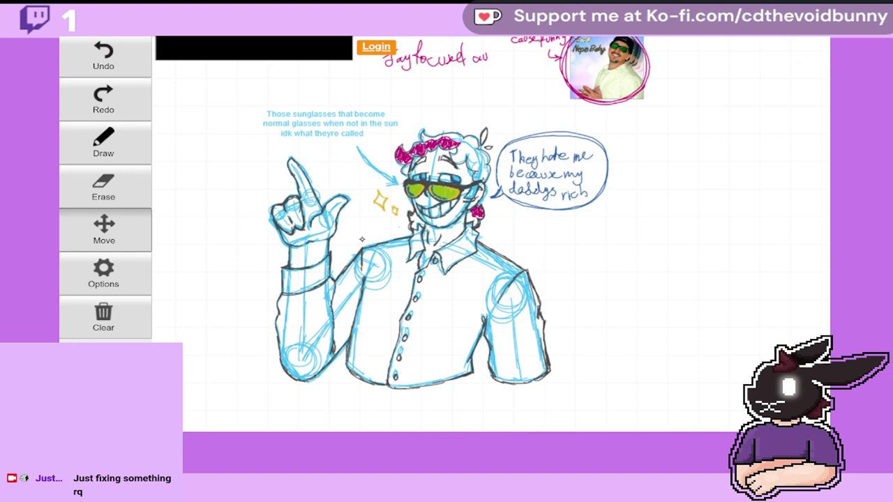
click(109, 151)
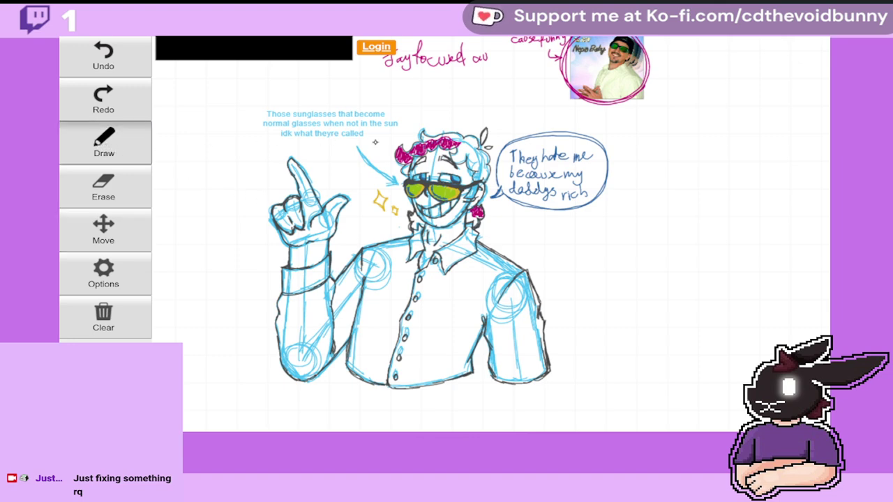
click(421, 100)
mouse_move(418, 102)
mouse_down()
mouse_move(433, 98)
mouse_move(435, 110)
mouse_up()
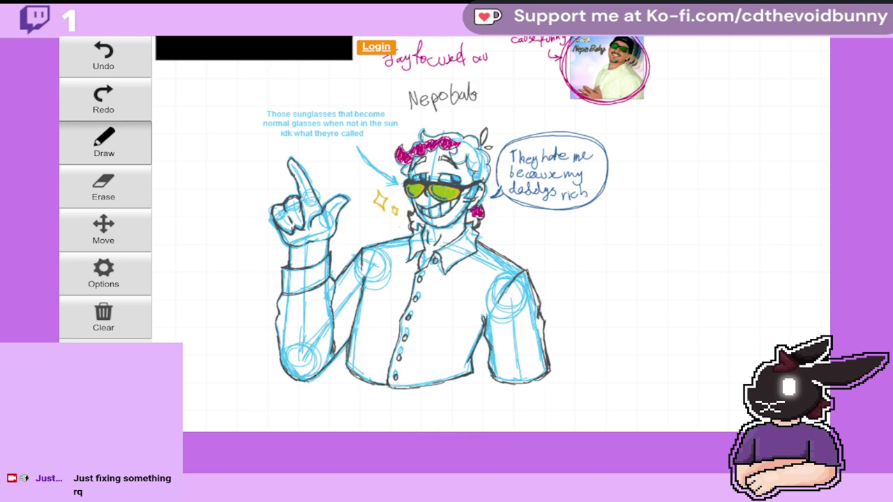
mouse_move(494, 89)
mouse_down()
mouse_move(498, 106)
mouse_move(512, 95)
mouse_move(523, 102)
mouse_up()
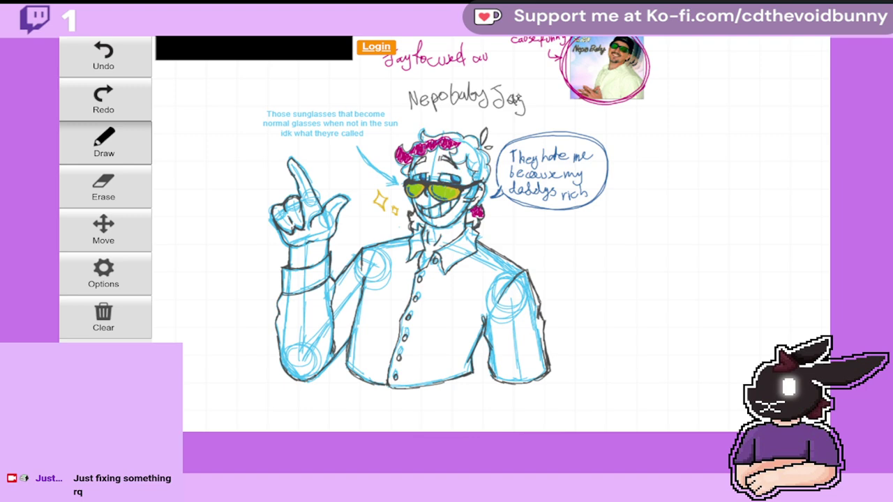
drag(523, 102, 528, 110)
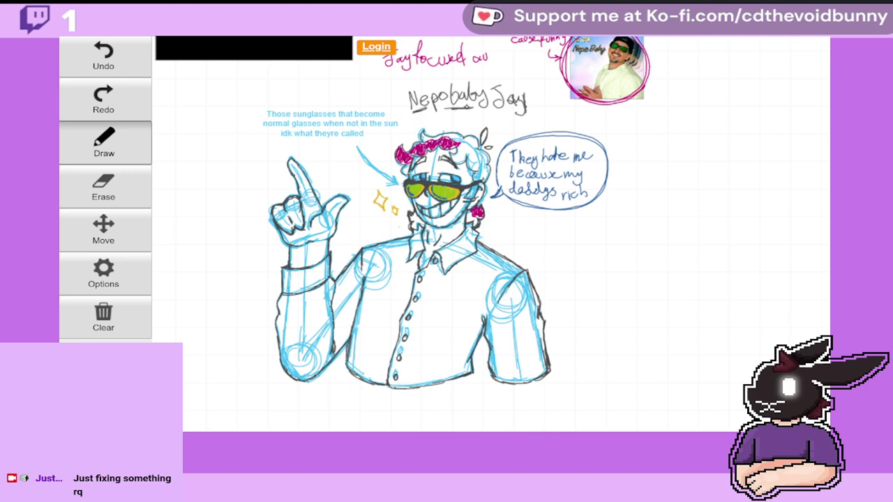
drag(496, 115, 514, 113)
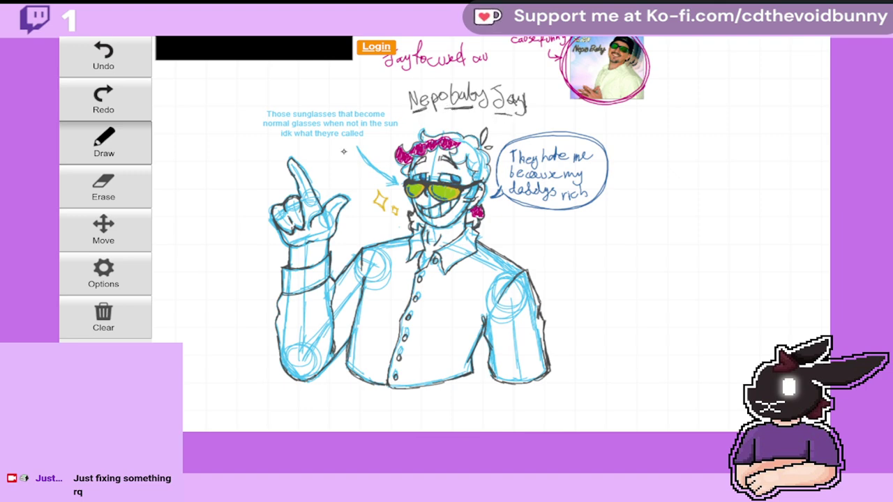
Step: Sketch a large loose oval in light blue on the empty canvas beyond the speech bubble
click(127, 223)
mouse_move(618, 234)
mouse_down()
mouse_move(460, 239)
mouse_move(415, 186)
mouse_up()
click(115, 137)
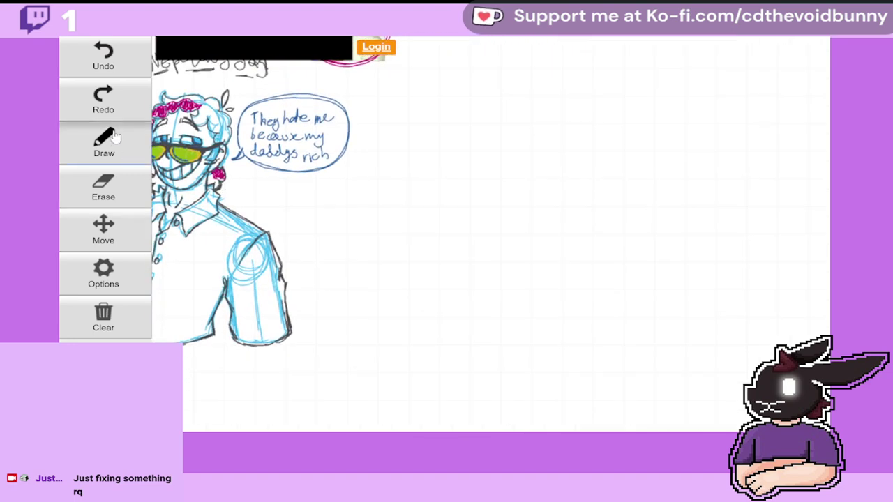
click(119, 143)
click(269, 143)
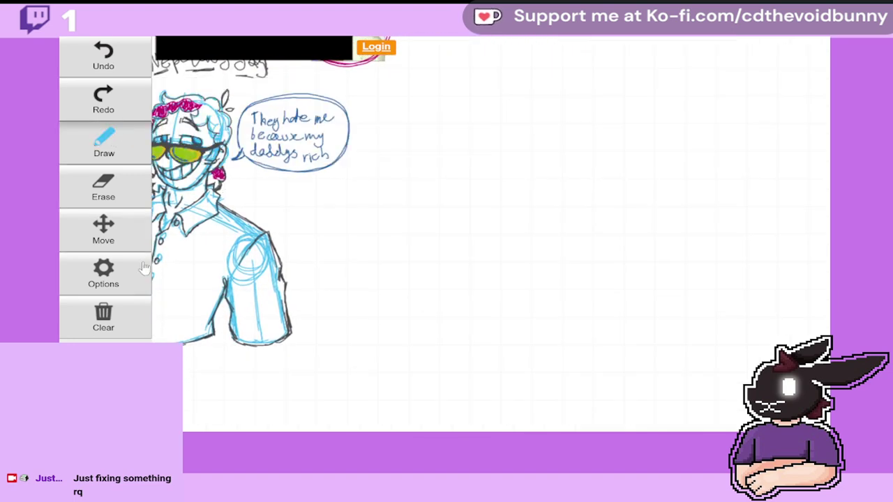
click(131, 274)
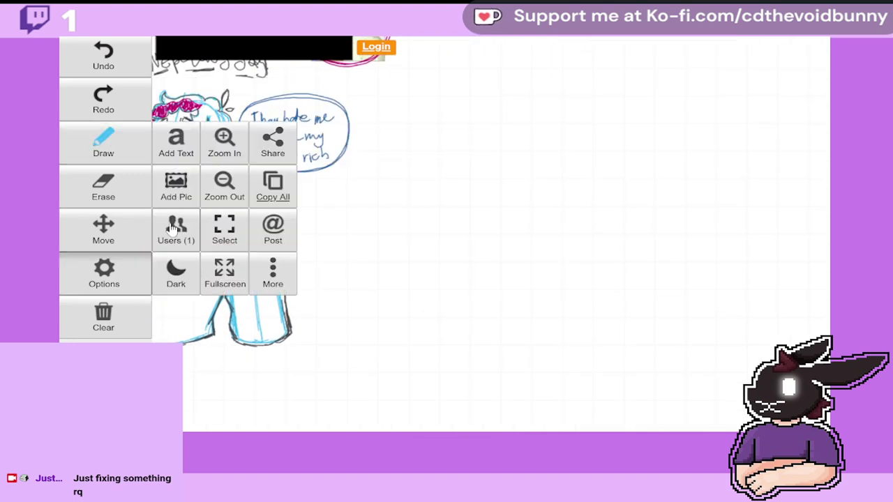
click(236, 148)
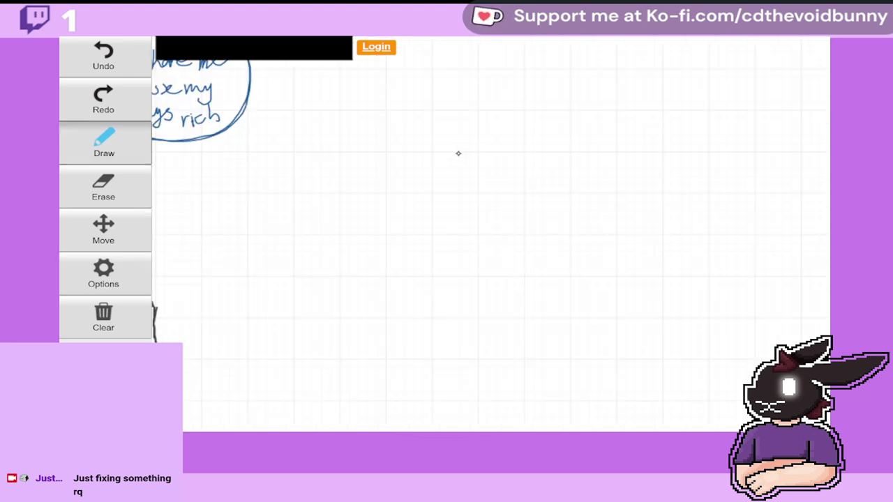
mouse_move(491, 123)
mouse_down()
mouse_move(442, 175)
mouse_move(602, 181)
mouse_move(469, 205)
mouse_move(503, 237)
mouse_up()
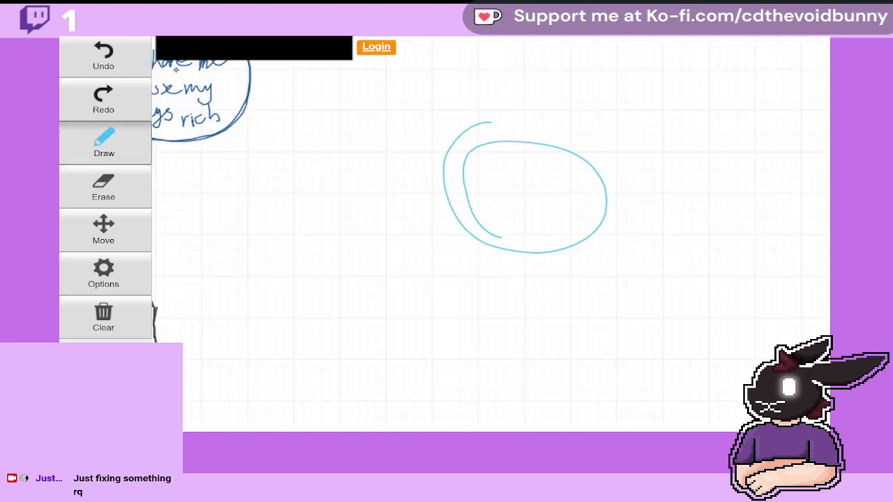
Step: Sketch trial light blue strokes in the empty area beside the speech bubble and undo them
click(115, 61)
mouse_move(448, 121)
mouse_down()
mouse_move(414, 216)
mouse_move(509, 254)
mouse_move(582, 182)
mouse_move(539, 125)
mouse_move(451, 113)
mouse_move(419, 154)
mouse_move(438, 218)
mouse_move(509, 246)
mouse_move(558, 203)
mouse_move(534, 140)
mouse_move(428, 125)
mouse_move(446, 205)
mouse_move(534, 234)
mouse_up()
click(99, 60)
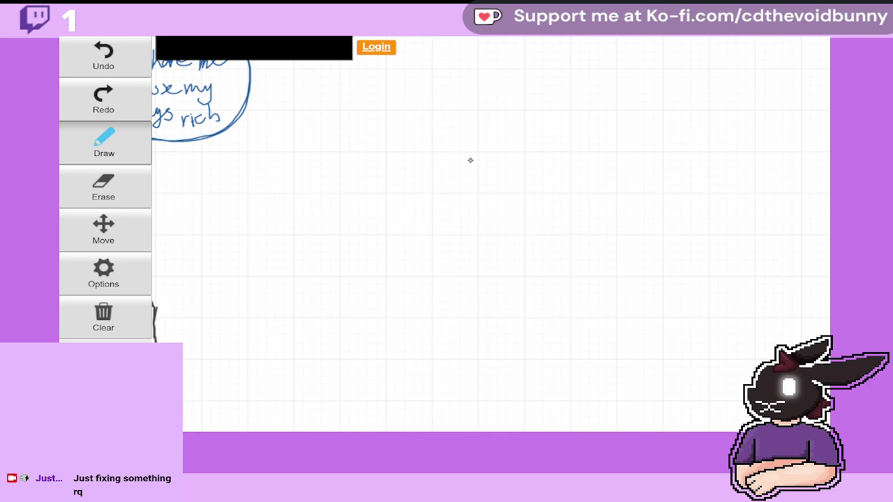
mouse_move(425, 149)
mouse_down()
mouse_move(570, 225)
mouse_move(496, 116)
mouse_move(434, 221)
mouse_move(582, 215)
mouse_move(585, 171)
mouse_up()
click(110, 60)
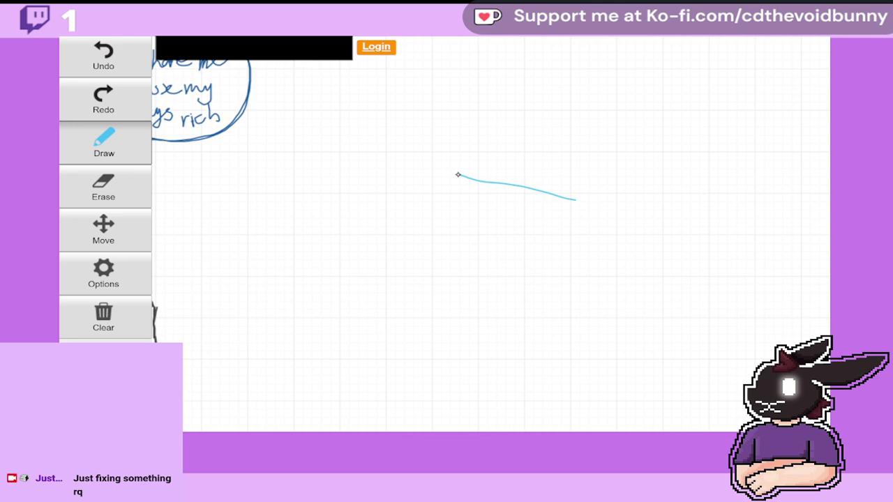
click(111, 230)
drag(560, 232, 464, 208)
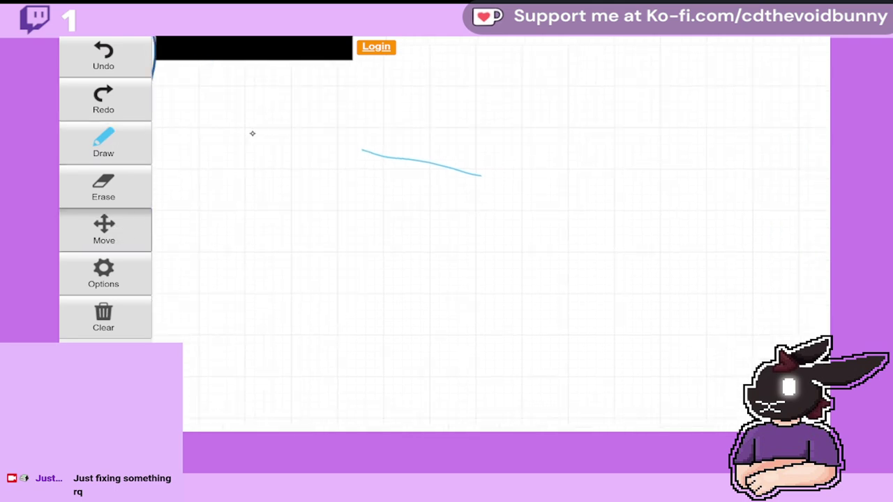
click(108, 62)
Step: Dismiss the lost-connection alert and reload the whiteboard page
click(121, 143)
click(133, 279)
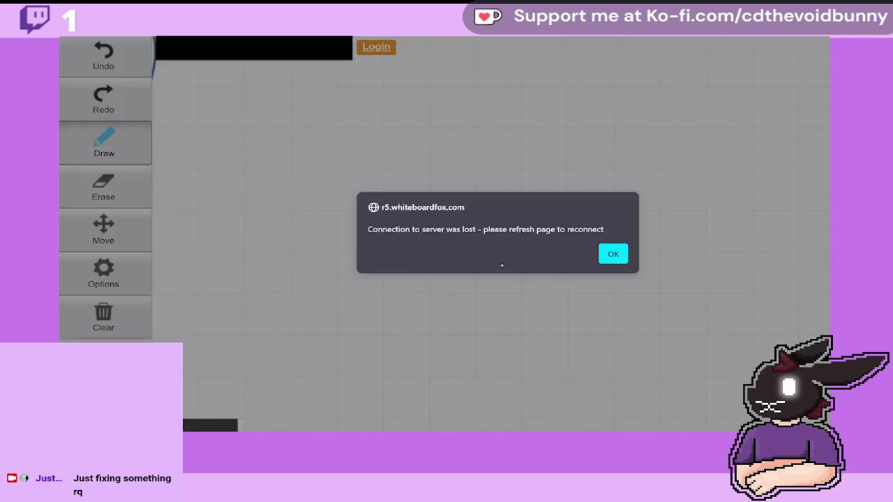
click(612, 255)
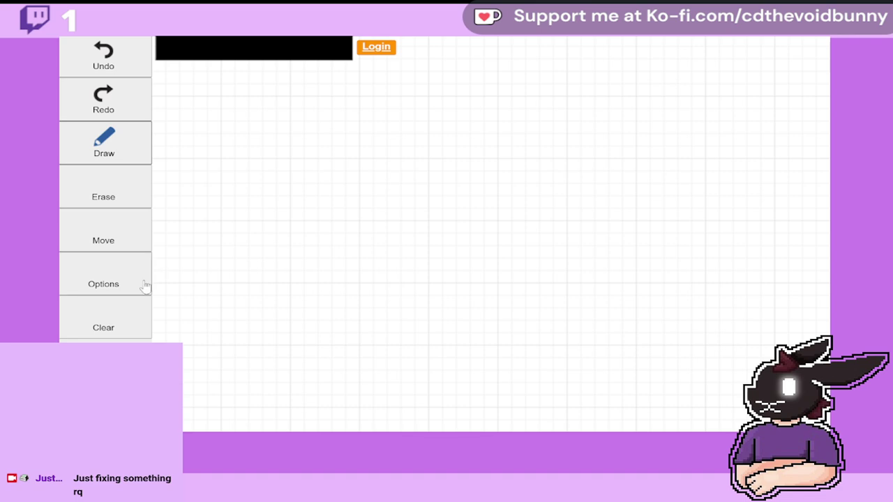
Step: Find an empty area of the whiteboard and set the pen colour to light blue
click(127, 243)
mouse_move(660, 258)
mouse_down()
mouse_move(500, 255)
mouse_move(421, 175)
mouse_move(411, 291)
mouse_move(508, 229)
mouse_up()
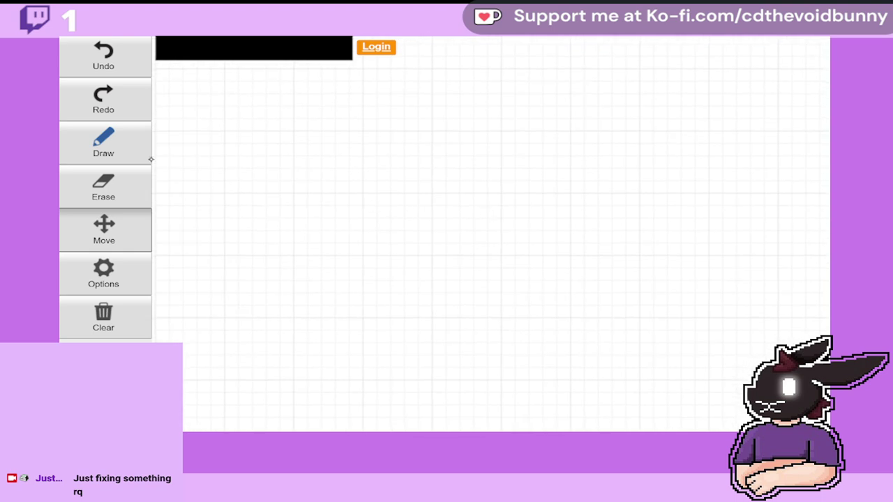
click(124, 158)
click(275, 159)
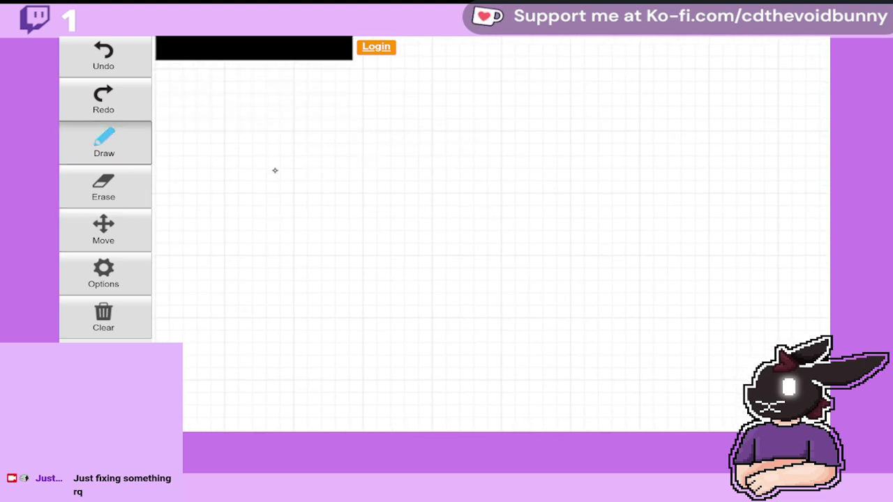
click(129, 242)
click(139, 277)
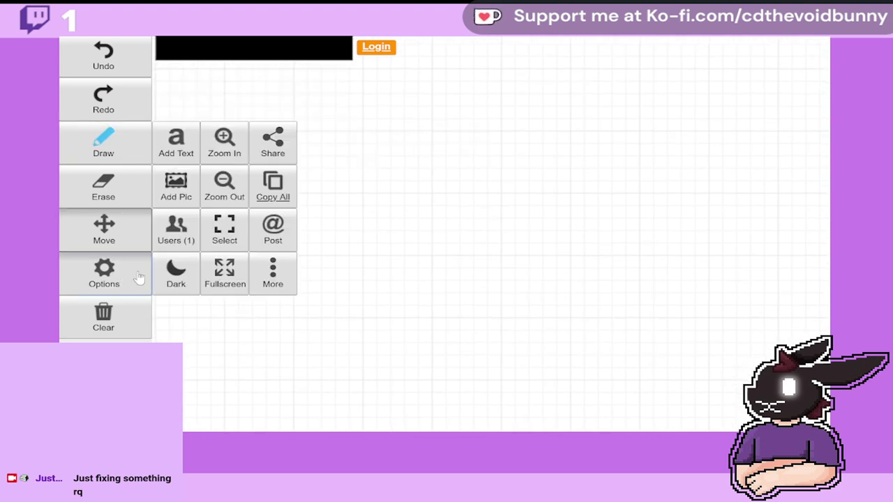
click(232, 233)
mouse_move(299, 143)
mouse_down()
mouse_move(377, 249)
mouse_move(297, 147)
mouse_up()
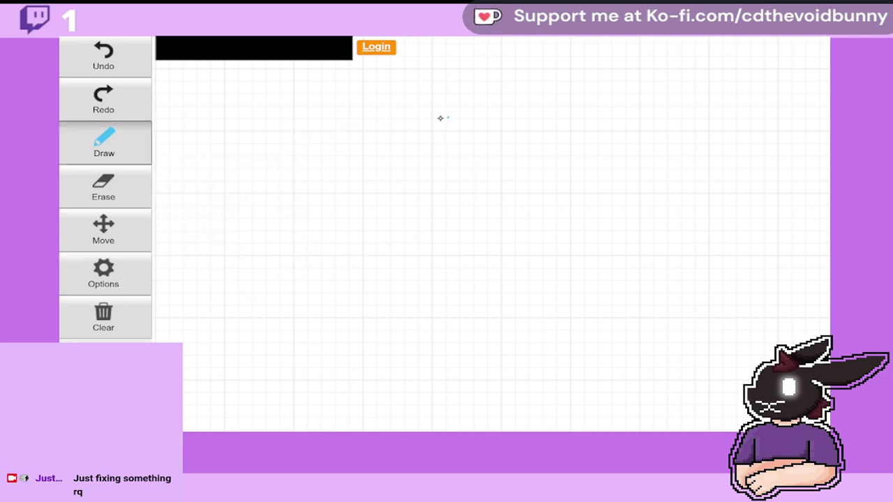
Step: Sketch a large double-lined circle for the head and extend jaw lines down to a rounded chin
mouse_move(440, 118)
mouse_down()
mouse_move(370, 231)
mouse_move(514, 287)
mouse_move(562, 174)
mouse_move(492, 127)
mouse_move(403, 144)
mouse_move(383, 249)
mouse_move(494, 300)
mouse_move(582, 225)
mouse_move(495, 119)
mouse_move(392, 148)
mouse_up()
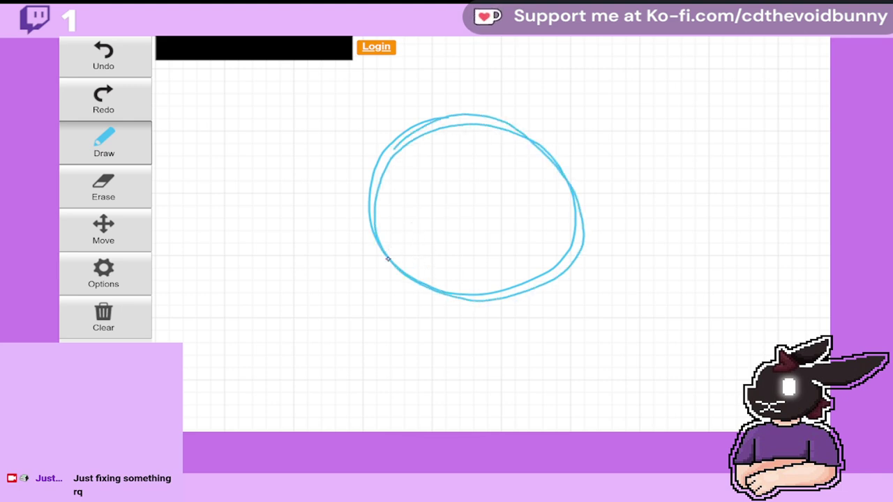
mouse_move(370, 182)
mouse_down()
mouse_move(387, 306)
mouse_move(372, 225)
mouse_move(398, 334)
mouse_move(383, 296)
mouse_move(427, 377)
mouse_move(439, 389)
mouse_move(491, 394)
mouse_move(545, 352)
mouse_move(568, 187)
mouse_up()
Step: Undo the right jaw strokes and redraw that side from the chin up to the edge of the head circle
click(116, 60)
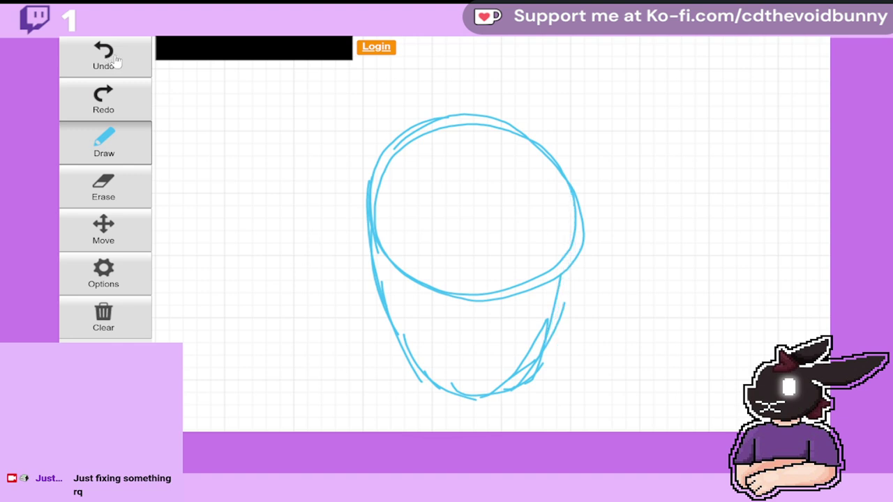
click(116, 61)
click(117, 61)
click(116, 62)
click(115, 64)
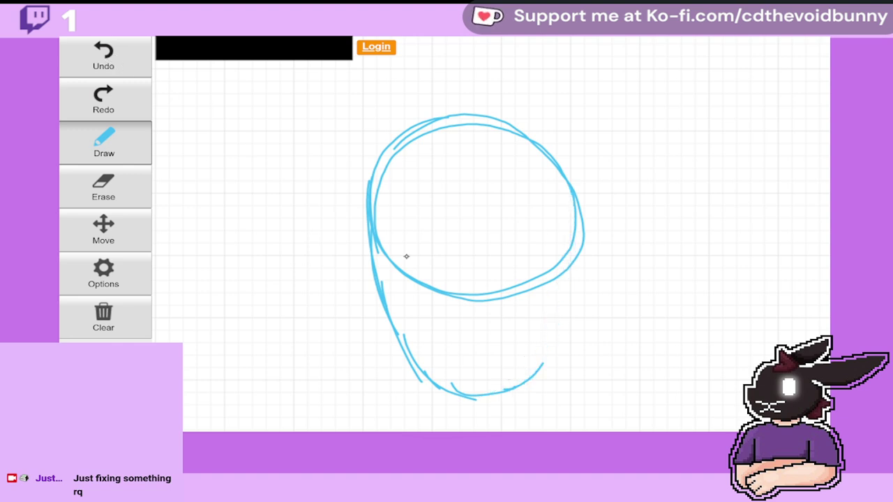
mouse_move(474, 391)
mouse_down()
mouse_move(514, 374)
mouse_move(504, 393)
mouse_move(523, 378)
mouse_move(561, 300)
mouse_move(551, 334)
mouse_move(576, 192)
mouse_move(559, 302)
mouse_up()
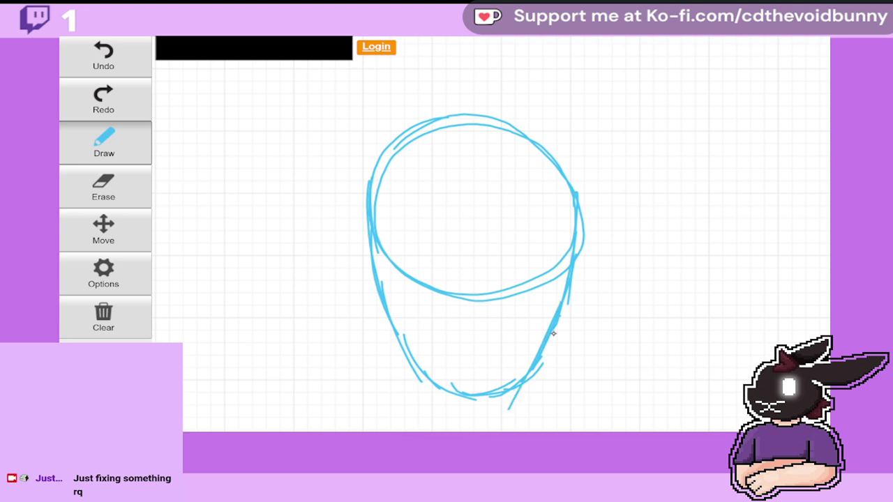
drag(553, 333, 540, 366)
Step: Reinforce the head outline with extra strokes along the jaw, the sides and the crown
mouse_move(376, 244)
mouse_down()
mouse_move(411, 360)
mouse_move(391, 327)
mouse_move(444, 396)
mouse_move(509, 405)
mouse_move(489, 399)
mouse_move(523, 384)
mouse_move(558, 306)
mouse_move(572, 188)
mouse_up()
drag(553, 136, 468, 121)
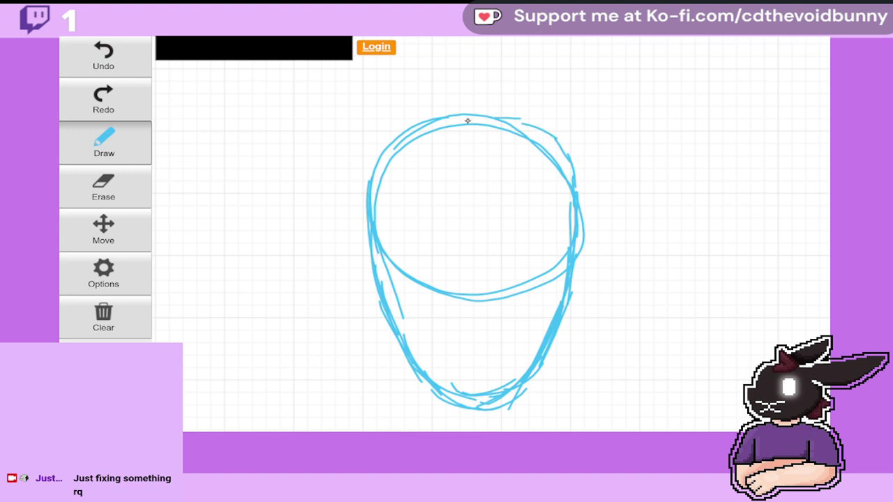
drag(398, 145, 371, 192)
mouse_move(383, 159)
mouse_down()
mouse_move(493, 125)
mouse_move(558, 145)
mouse_move(576, 201)
mouse_move(567, 293)
mouse_up()
Step: Draw a slightly tilted vertical centre line through the face and a curved horizontal eye line across its middle
drag(473, 88, 488, 402)
click(127, 56)
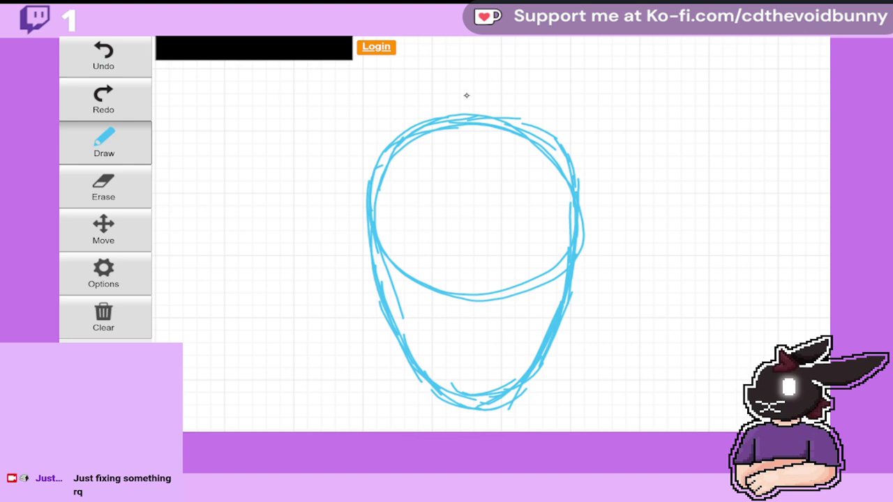
drag(461, 88, 478, 293)
mouse_move(459, 104)
mouse_down()
mouse_move(478, 317)
mouse_move(496, 387)
mouse_up()
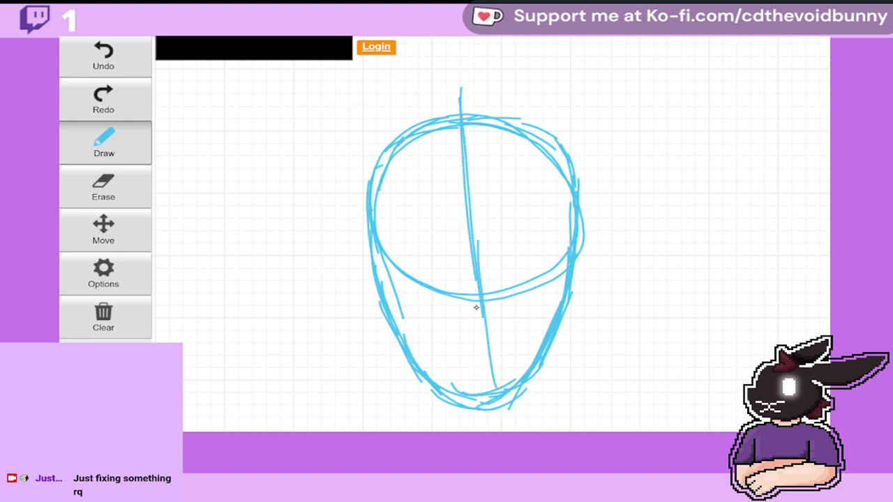
drag(477, 281, 486, 427)
mouse_move(347, 259)
mouse_down()
mouse_move(436, 239)
mouse_move(525, 246)
mouse_move(590, 277)
mouse_move(495, 243)
mouse_move(412, 230)
mouse_move(356, 247)
mouse_move(470, 240)
mouse_up()
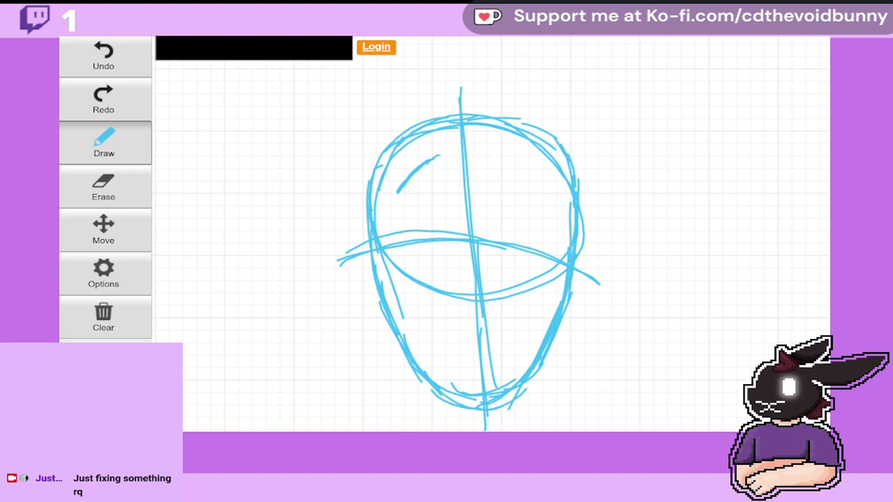
Step: Sketch two slanted eyebrows on the forehead, one on each side of the centre line
mouse_move(438, 164)
mouse_down()
mouse_move(392, 202)
mouse_move(420, 175)
mouse_up()
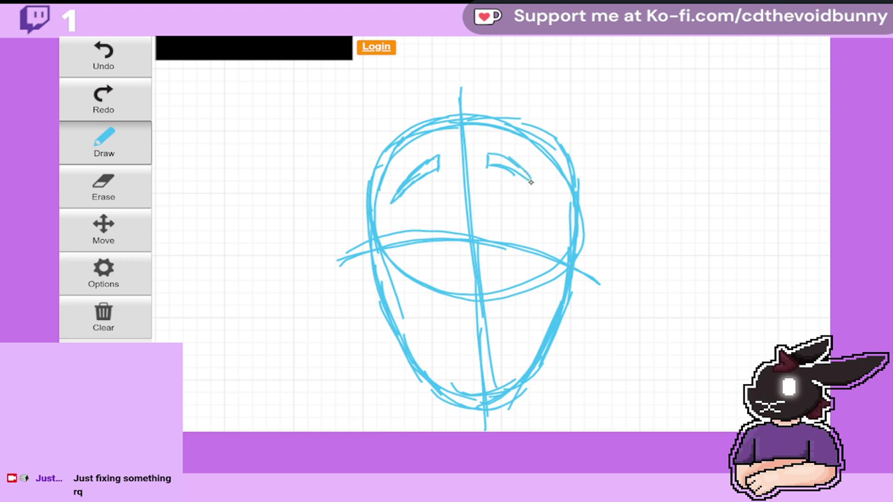
drag(481, 161, 544, 183)
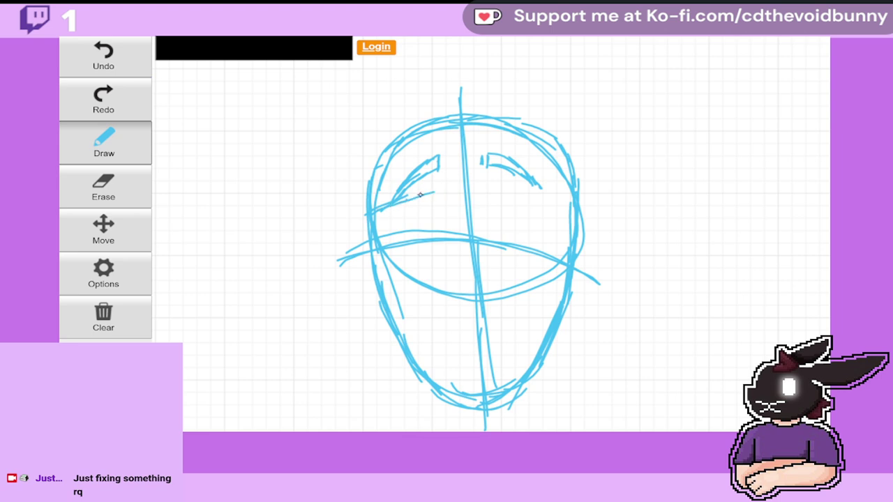
Step: Sketch a pair of glasses beneath the eyebrows with a curved top bar, a nose bridge and two rounded lenses
mouse_move(420, 195)
mouse_down()
mouse_move(502, 185)
mouse_move(568, 218)
mouse_up()
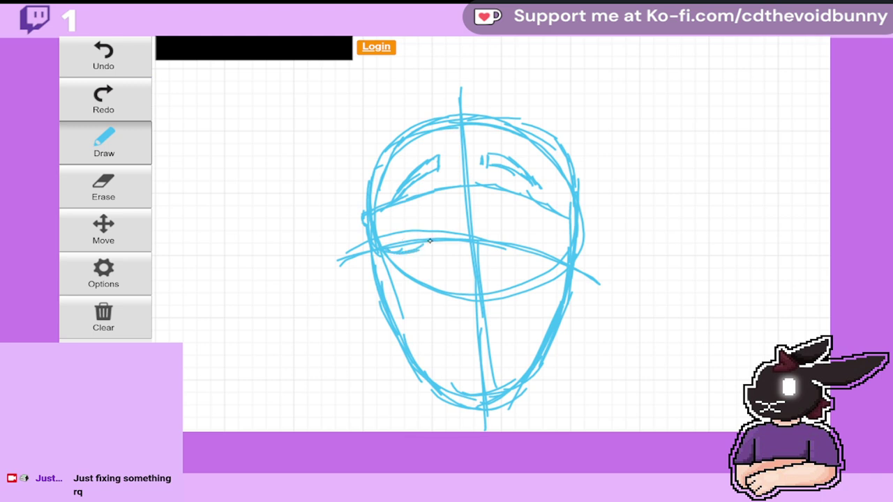
mouse_move(430, 241)
mouse_down()
mouse_move(460, 205)
mouse_move(475, 205)
mouse_move(492, 240)
mouse_up()
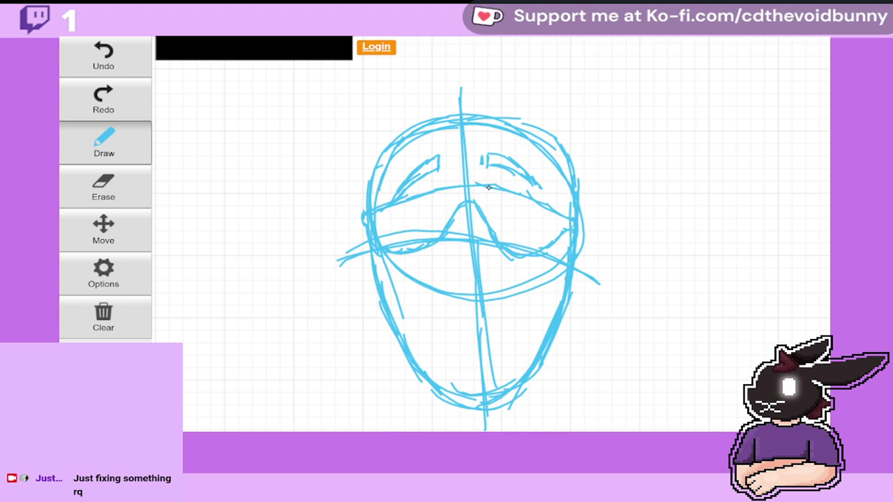
drag(505, 185, 557, 205)
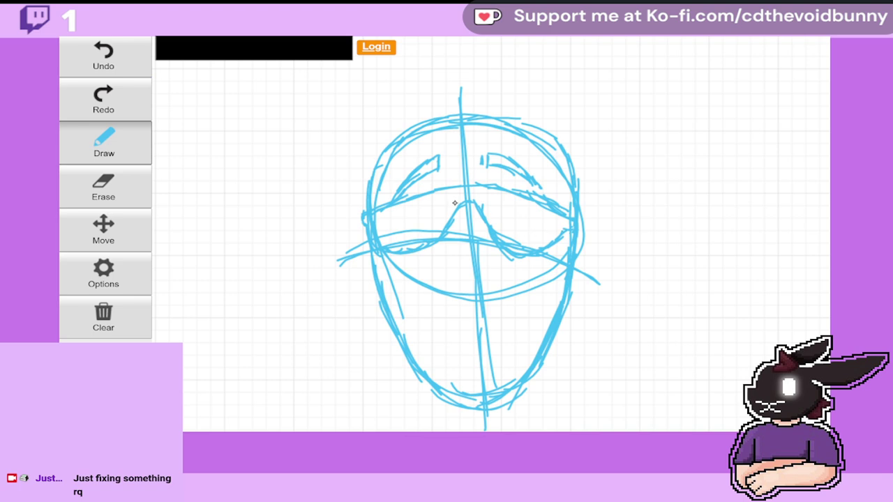
drag(366, 222, 404, 203)
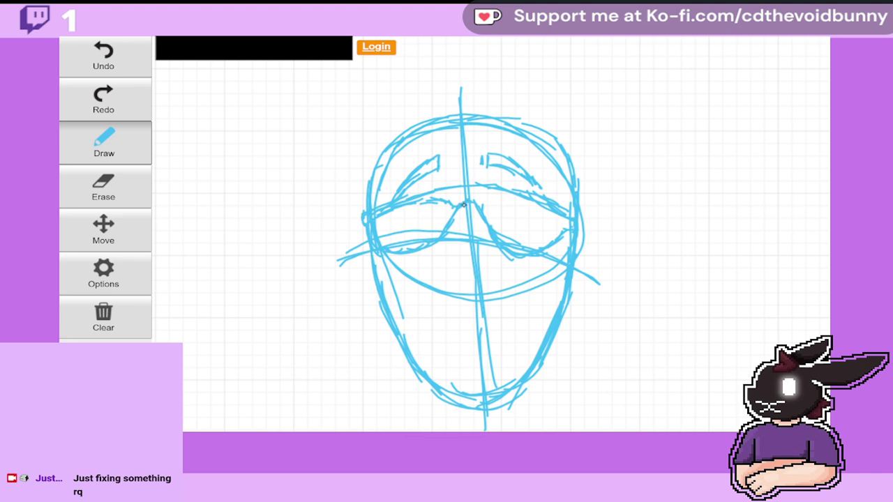
drag(500, 194, 571, 234)
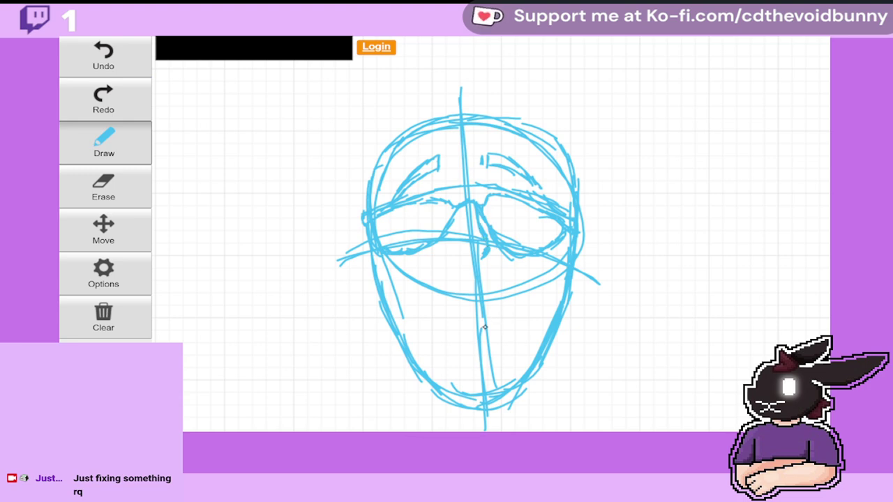
Step: Erase the chin and lower jaw strokes and redraw the jaw with a shorter, rounded chin
click(126, 180)
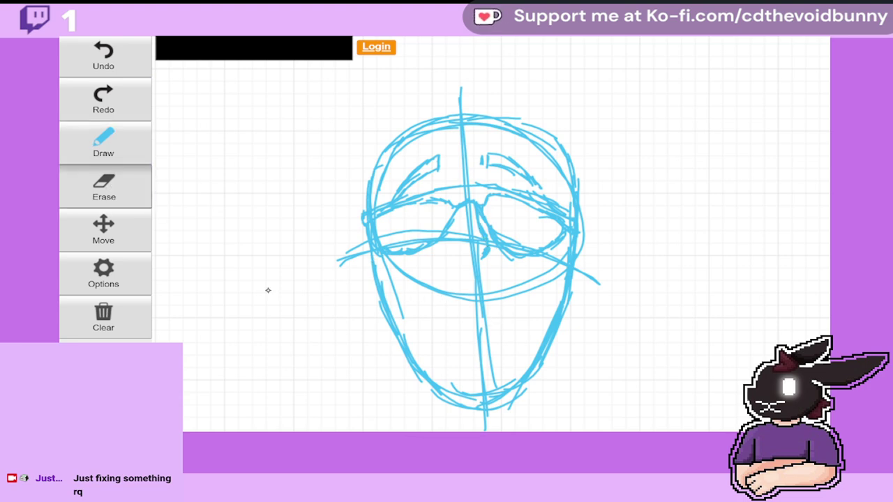
mouse_move(418, 390)
mouse_down()
mouse_move(559, 375)
mouse_move(401, 359)
mouse_move(457, 397)
mouse_move(529, 394)
mouse_move(480, 403)
mouse_move(449, 392)
mouse_move(468, 397)
mouse_move(439, 405)
mouse_up()
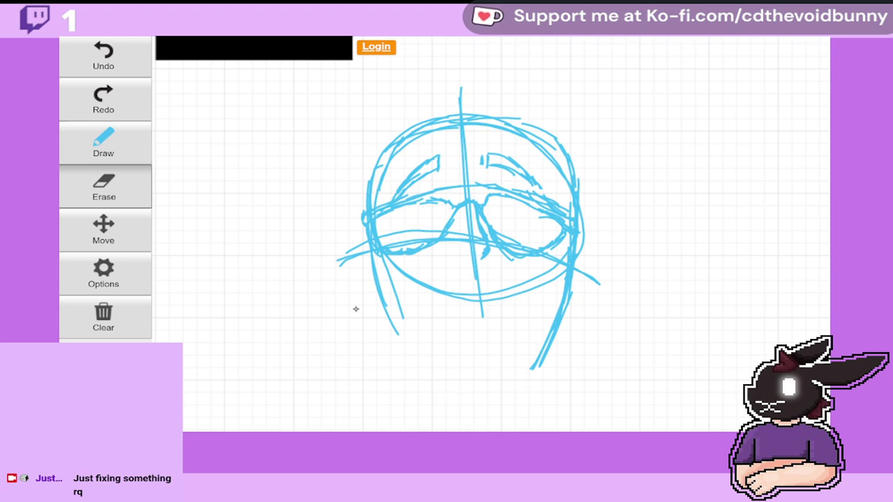
drag(379, 295, 406, 334)
click(142, 156)
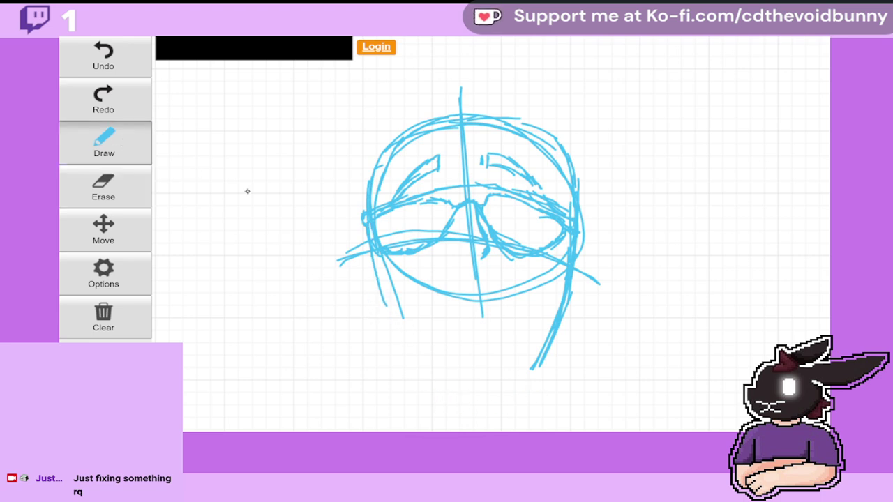
mouse_move(365, 246)
mouse_down()
mouse_move(395, 322)
mouse_move(432, 356)
mouse_move(477, 380)
mouse_move(455, 364)
mouse_move(535, 361)
mouse_move(518, 377)
mouse_up()
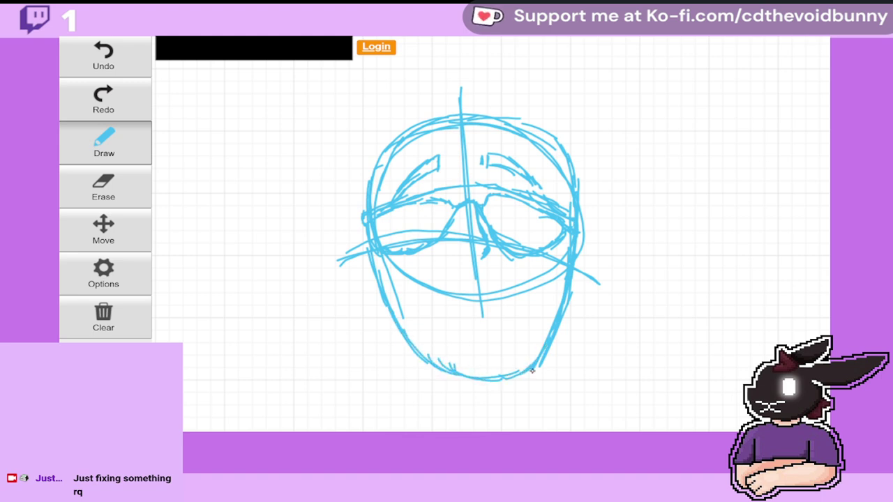
Step: Erase the redrawn chin and the remaining jaw lines below the head circle
click(111, 195)
mouse_move(426, 362)
mouse_down()
mouse_move(386, 312)
mouse_move(419, 351)
mouse_move(482, 381)
mouse_move(537, 364)
mouse_move(562, 331)
mouse_move(577, 287)
mouse_up()
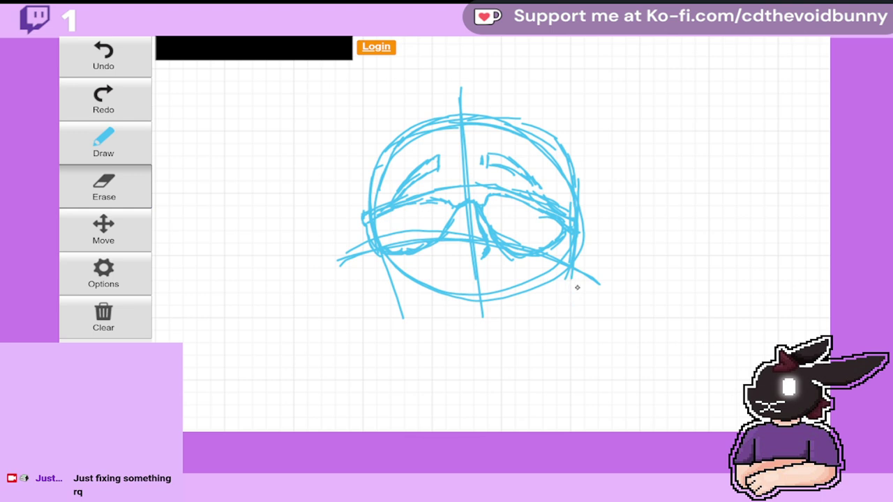
drag(573, 248, 572, 256)
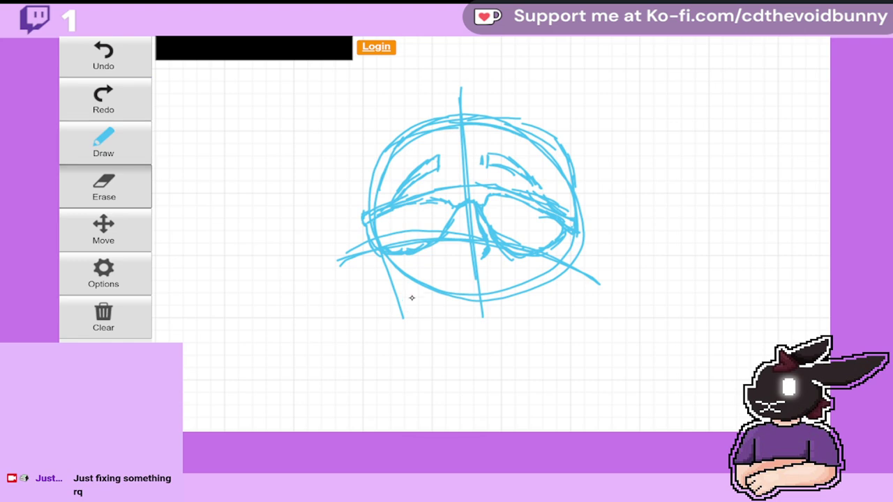
drag(384, 277, 397, 309)
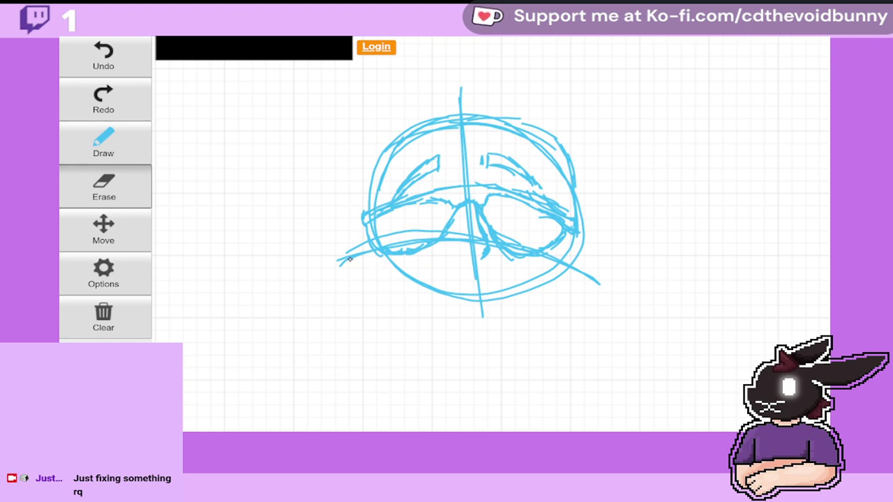
Step: Redraw a narrower jaw tapering from both sides of the head circle to a rounded chin
click(103, 143)
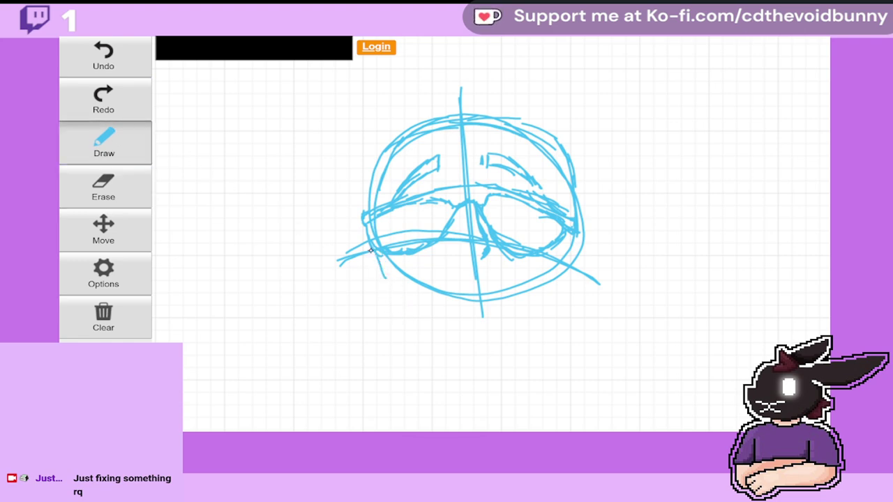
drag(371, 250, 424, 351)
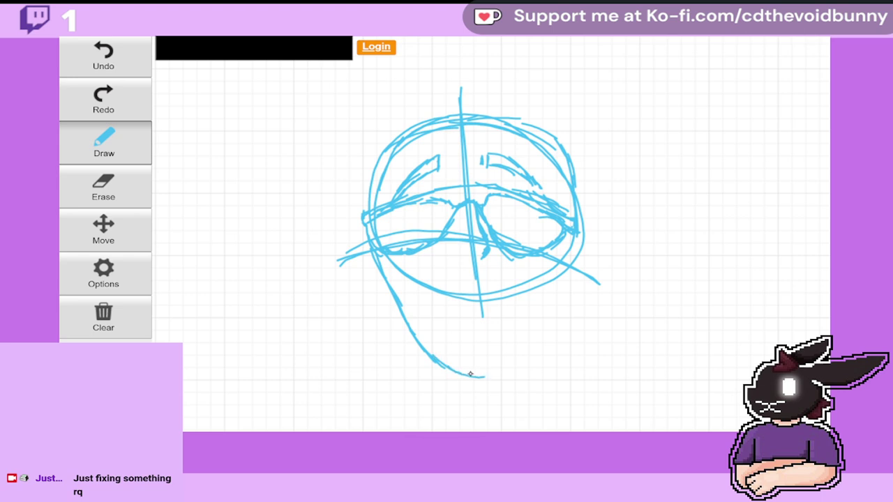
mouse_move(470, 374)
mouse_down()
mouse_move(508, 375)
mouse_move(530, 352)
mouse_move(526, 363)
mouse_move(570, 232)
mouse_move(513, 375)
mouse_up()
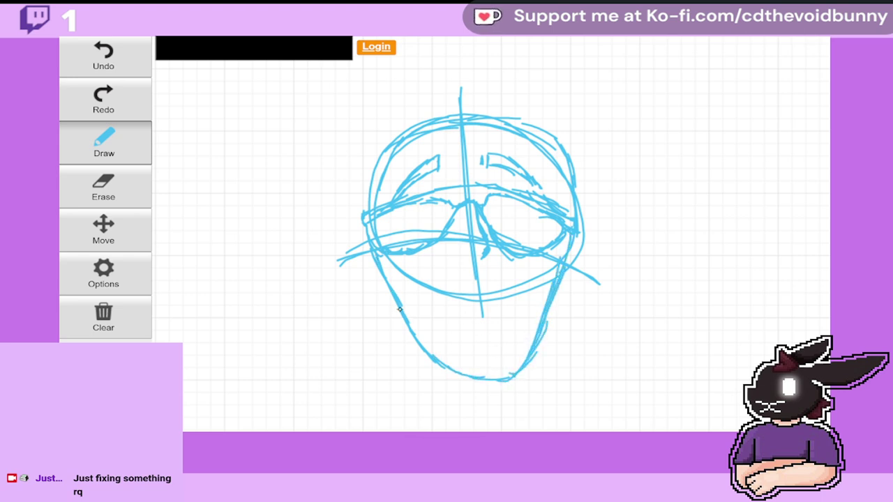
drag(399, 309, 435, 361)
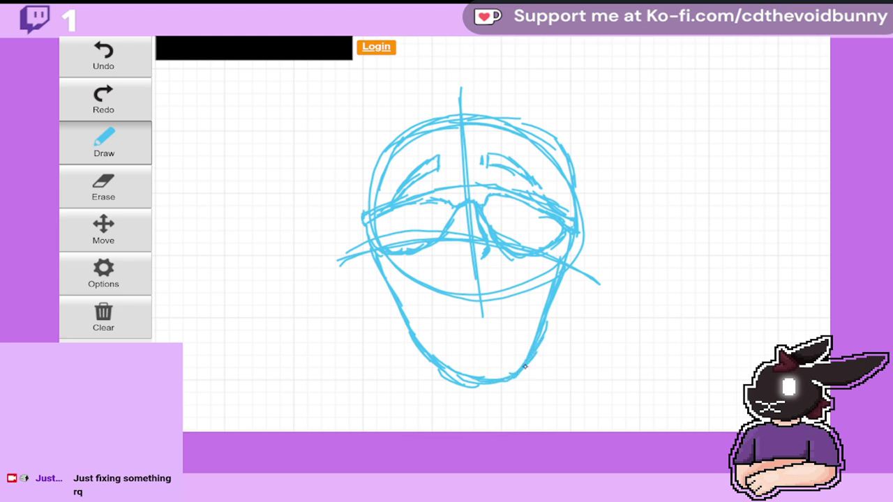
Step: Redraw the right side of the jaw farther outward and erase the inner jaw strokes beside it
mouse_move(525, 366)
mouse_down()
mouse_move(569, 277)
mouse_move(576, 241)
mouse_move(547, 335)
mouse_up()
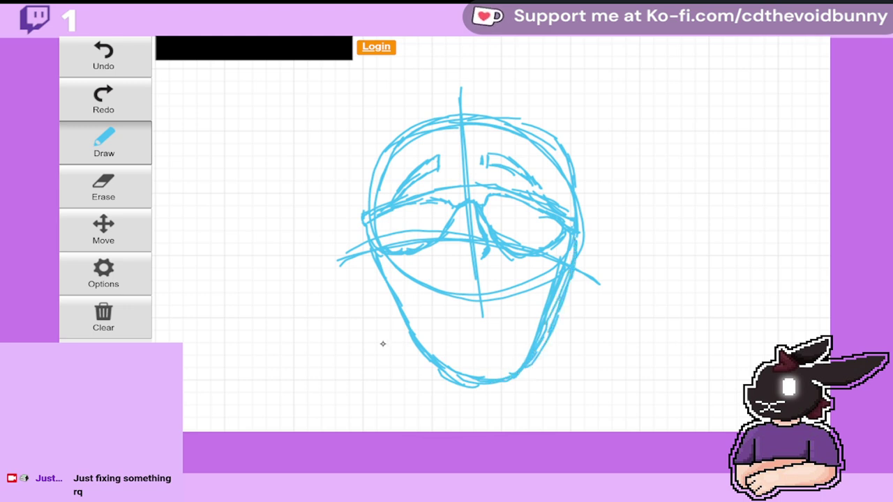
click(124, 191)
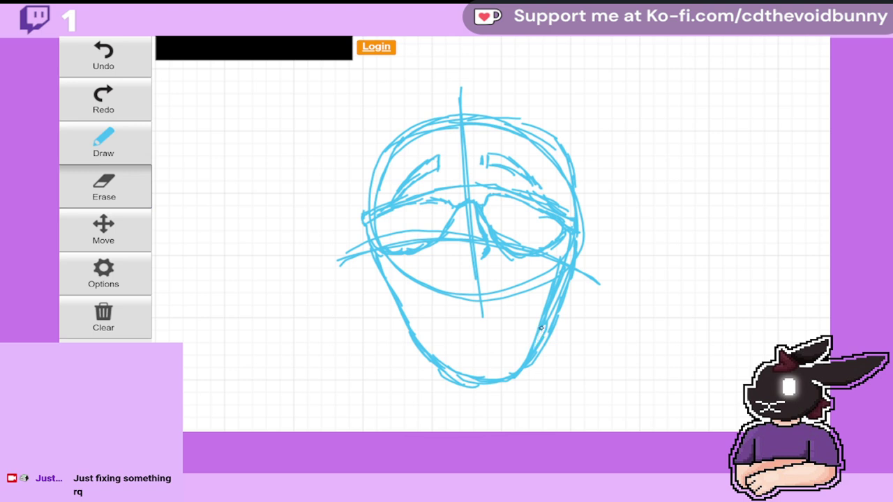
drag(541, 327, 567, 241)
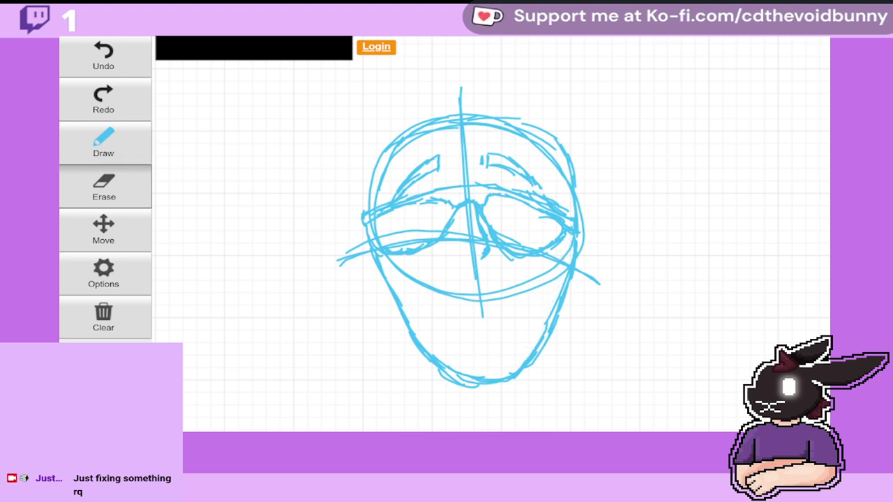
Step: Sketch a wide, slightly open mouth across the centre line below the head circle
click(120, 147)
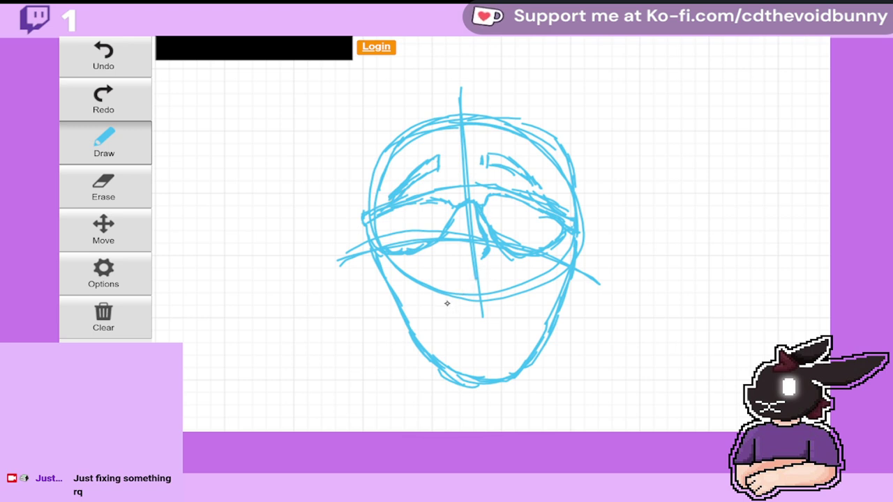
drag(445, 300, 432, 301)
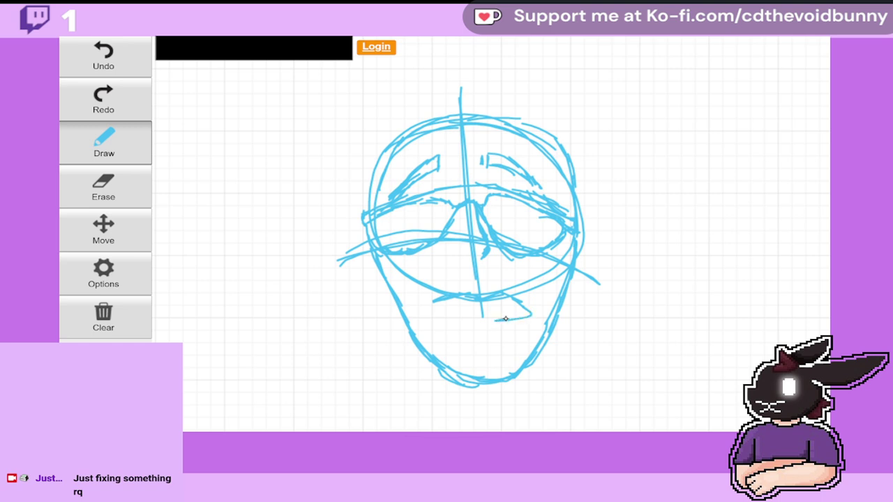
mouse_move(506, 318)
mouse_down()
mouse_move(446, 318)
mouse_move(424, 308)
mouse_up()
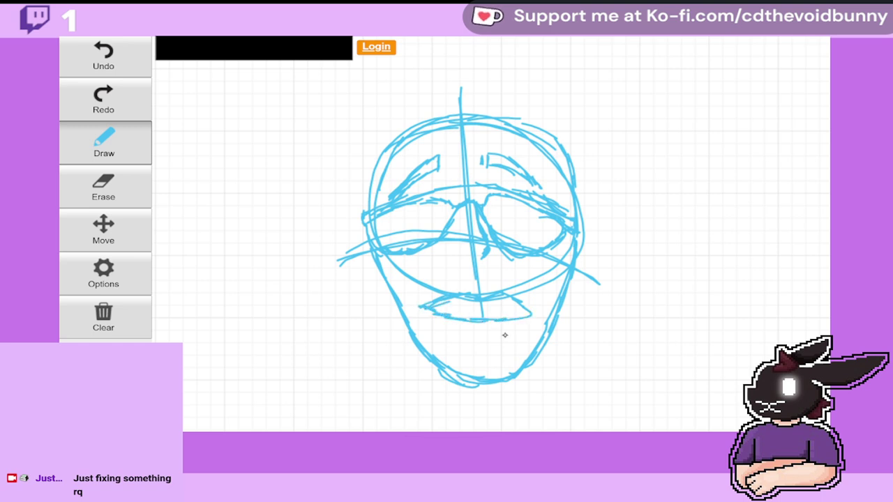
Step: Erase the entire face sketch to leave the canvas blank
click(124, 195)
mouse_move(429, 127)
mouse_down()
mouse_move(539, 237)
mouse_move(440, 315)
mouse_move(499, 241)
mouse_move(576, 231)
mouse_move(503, 377)
mouse_move(421, 303)
mouse_move(587, 246)
mouse_move(458, 384)
mouse_move(482, 186)
mouse_move(568, 329)
mouse_move(406, 280)
mouse_move(528, 207)
mouse_move(414, 364)
mouse_move(417, 154)
mouse_move(490, 322)
mouse_move(380, 271)
mouse_move(442, 133)
mouse_up()
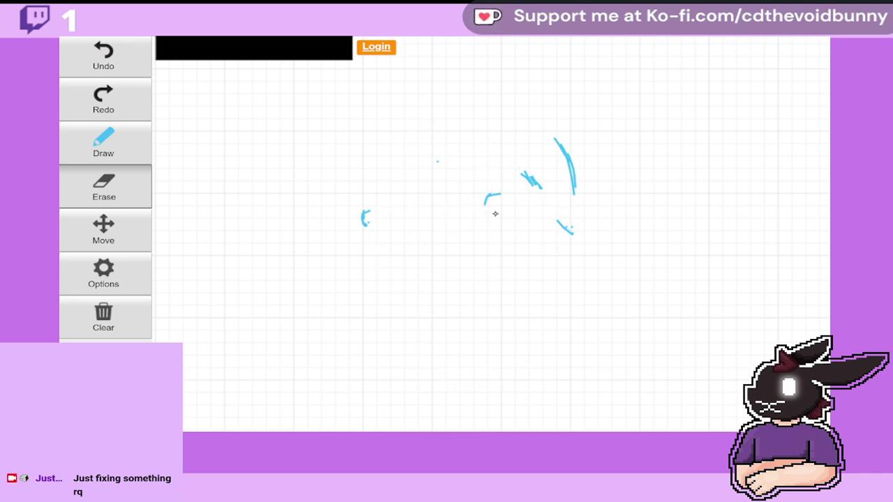
mouse_move(537, 174)
mouse_down()
mouse_move(521, 207)
mouse_move(559, 226)
mouse_move(584, 205)
mouse_move(572, 225)
mouse_up()
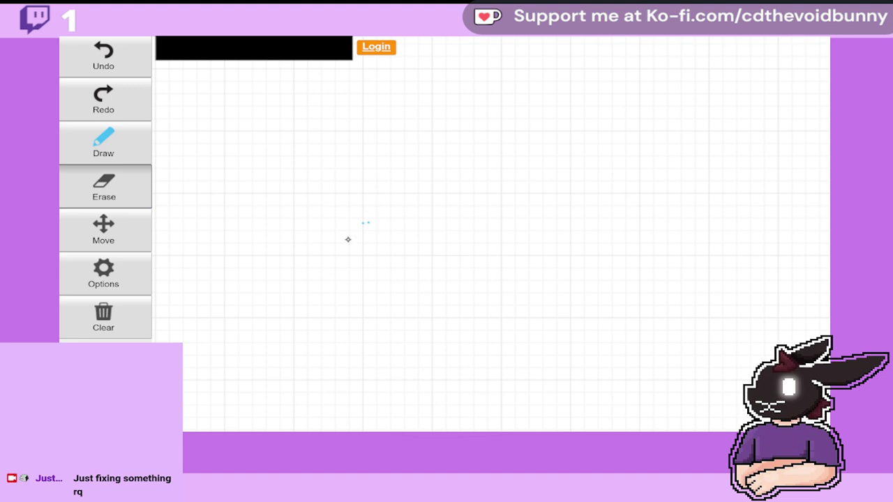
Step: Sketch a new round head with both jaw sides tapering to a narrow, rounded chin
click(137, 150)
mouse_move(477, 108)
mouse_down()
mouse_move(416, 167)
mouse_move(446, 244)
mouse_move(526, 266)
mouse_move(596, 216)
mouse_move(588, 147)
mouse_move(548, 111)
mouse_move(493, 104)
mouse_move(443, 127)
mouse_move(424, 171)
mouse_move(432, 218)
mouse_move(476, 266)
mouse_move(530, 279)
mouse_move(592, 249)
mouse_move(606, 205)
mouse_move(591, 149)
mouse_move(563, 124)
mouse_move(513, 106)
mouse_move(463, 117)
mouse_move(428, 154)
mouse_move(425, 201)
mouse_move(475, 264)
mouse_up()
mouse_move(425, 165)
mouse_down()
mouse_move(423, 212)
mouse_move(414, 166)
mouse_move(427, 251)
mouse_move(454, 320)
mouse_up()
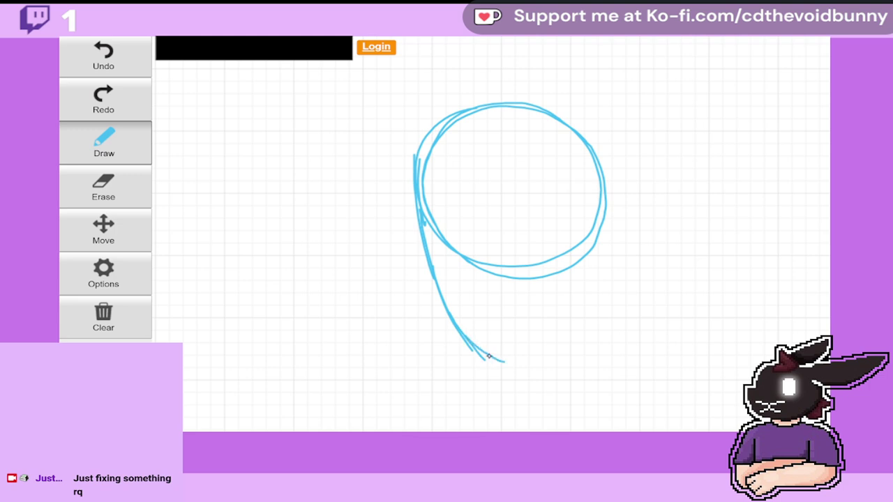
mouse_move(489, 357)
mouse_down()
mouse_move(562, 327)
mouse_move(596, 171)
mouse_move(591, 244)
mouse_move(563, 339)
mouse_up()
Step: Add a vertical centre line and a curved eye guideline, with two half-round eyes resting on the guideline
drag(509, 76, 519, 222)
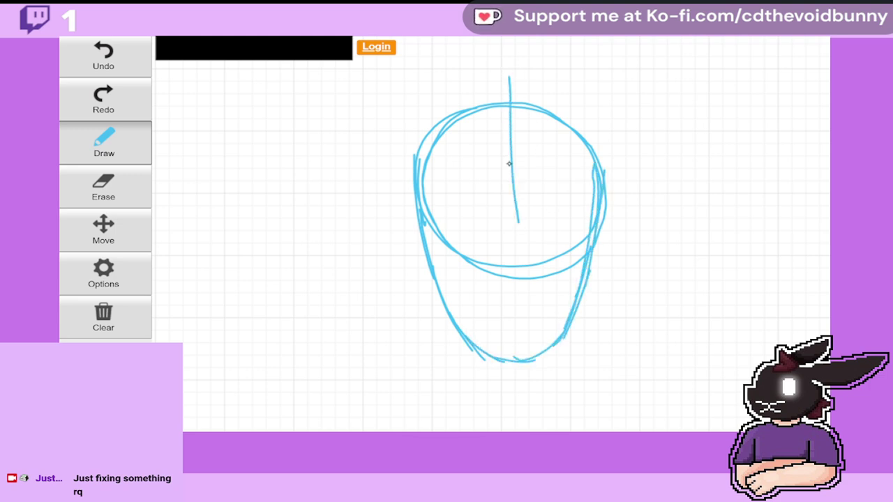
drag(510, 157, 522, 404)
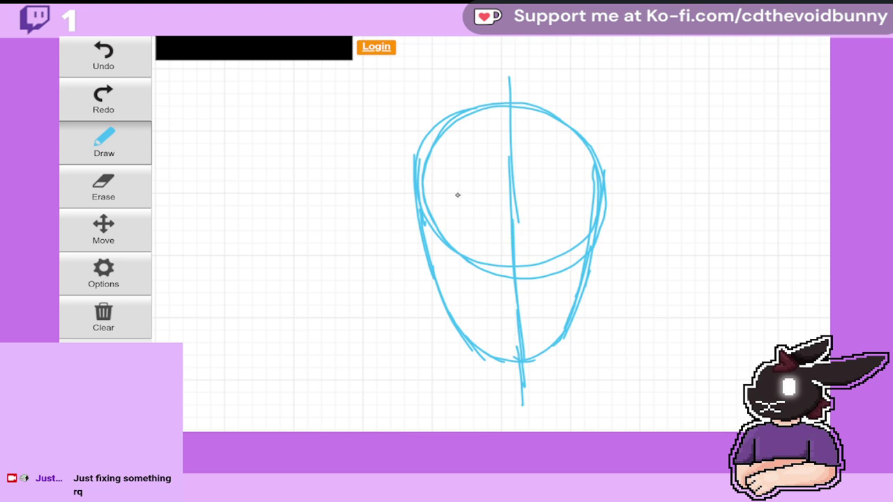
mouse_move(401, 241)
mouse_down()
mouse_move(558, 229)
mouse_move(607, 244)
mouse_move(464, 215)
mouse_move(400, 240)
mouse_move(477, 222)
mouse_move(605, 241)
mouse_up()
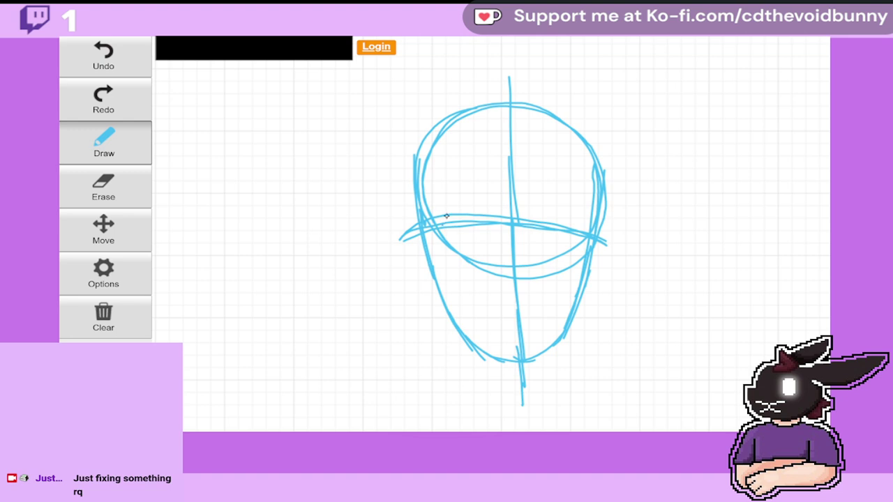
mouse_move(439, 228)
mouse_down()
mouse_move(448, 213)
mouse_move(487, 199)
mouse_move(493, 221)
mouse_move(450, 231)
mouse_up()
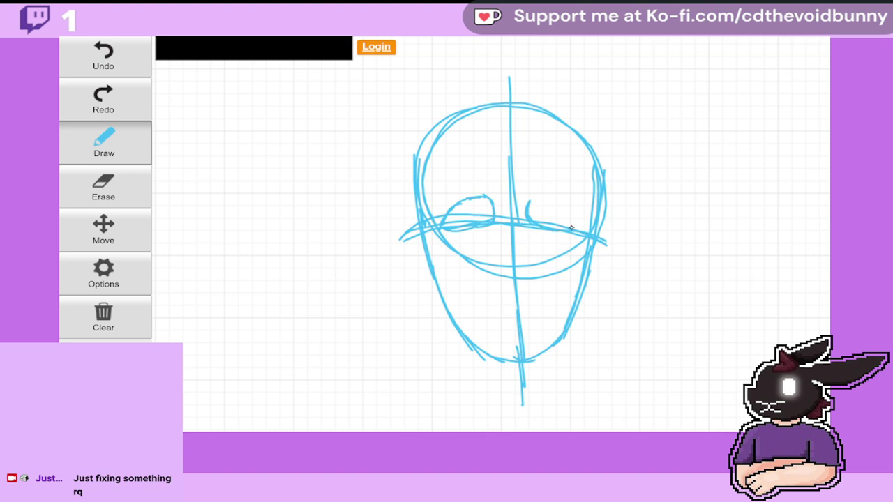
drag(559, 207, 529, 204)
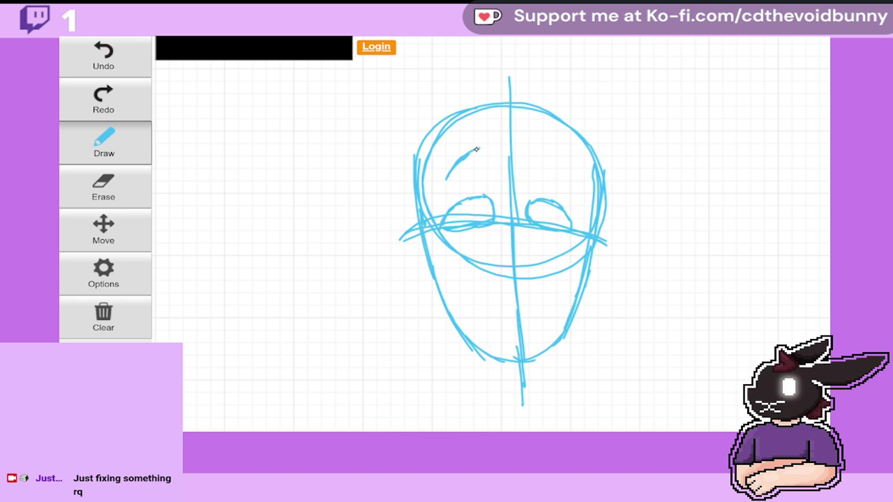
Step: Sketch two raised eyebrows above the eyes, sloping down toward the outer sides of the face
mouse_move(478, 149)
mouse_down()
mouse_move(489, 146)
mouse_move(488, 158)
mouse_move(460, 173)
mouse_up()
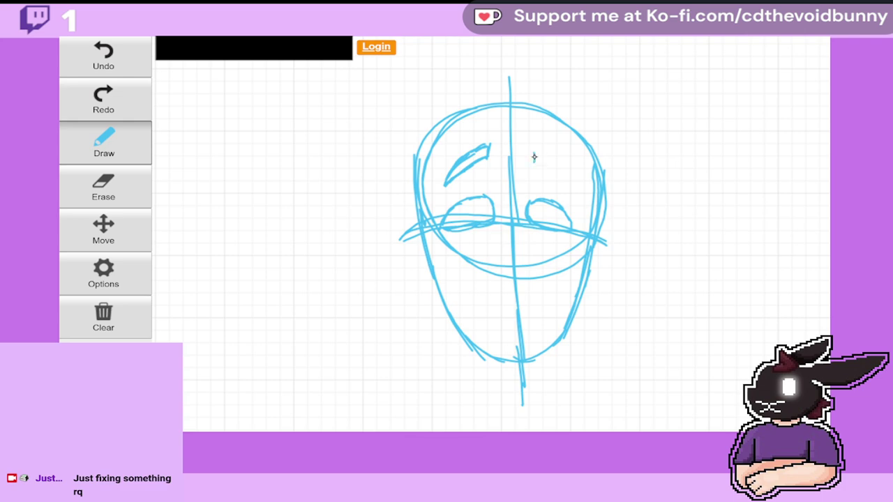
mouse_move(536, 160)
mouse_down()
mouse_move(558, 177)
mouse_move(538, 156)
mouse_move(571, 185)
mouse_up()
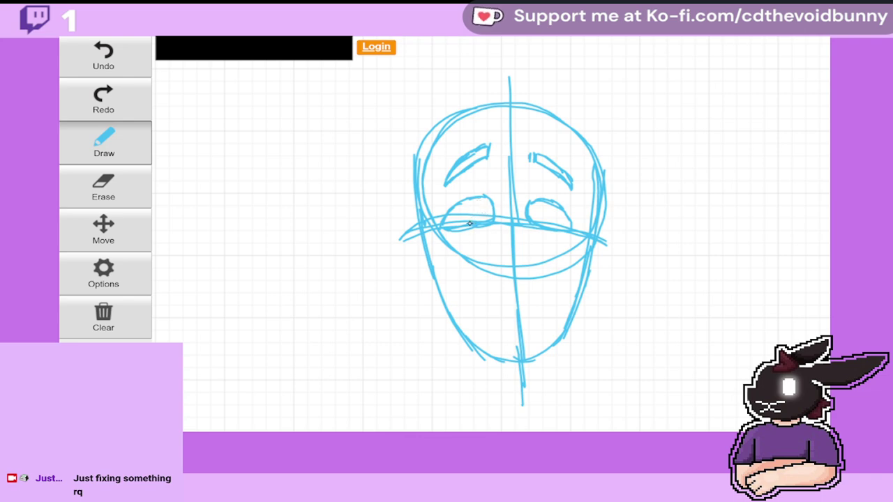
Step: Try hatching a pupil inside the left eye, and undo the shading
drag(472, 206, 491, 210)
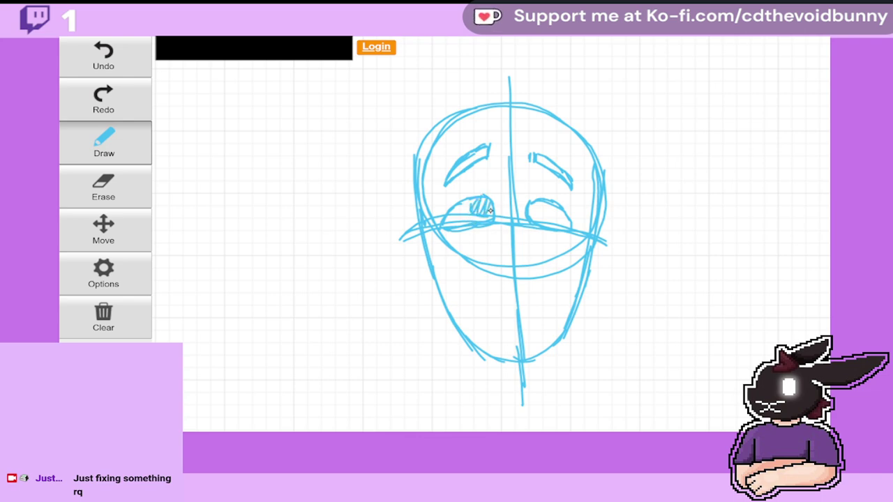
click(126, 60)
click(123, 70)
Step: Sketch the nose beside the centre line and an oval open mouth above the chin
drag(520, 207, 523, 254)
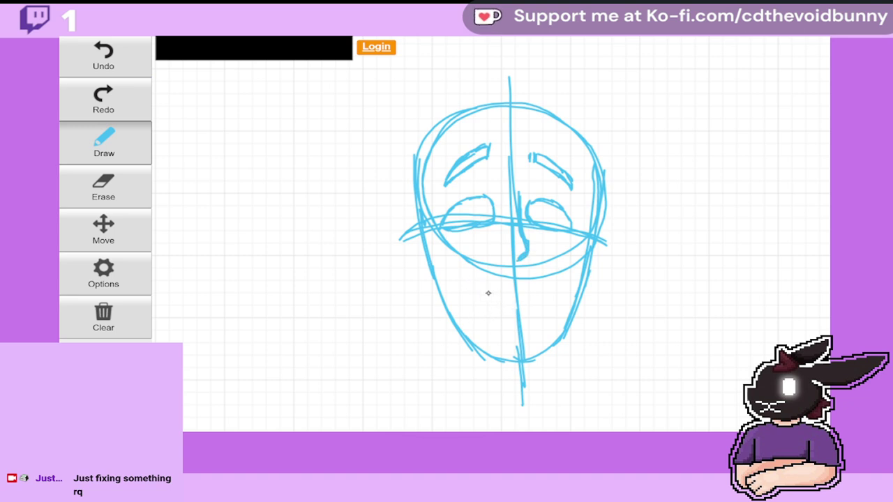
mouse_move(494, 286)
mouse_down()
mouse_move(530, 283)
mouse_move(557, 304)
mouse_move(488, 309)
mouse_move(474, 301)
mouse_up()
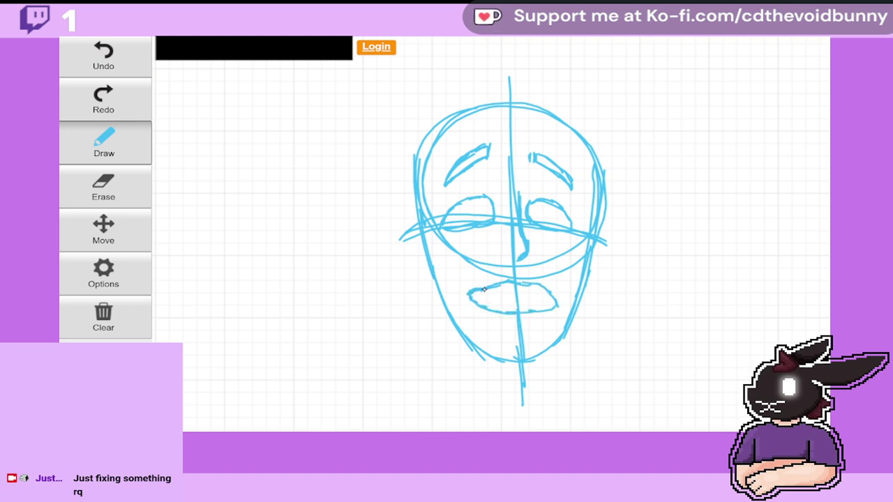
Step: Undo the mouth and nose strokes and the last strokes of the right eyebrow
click(104, 69)
click(103, 74)
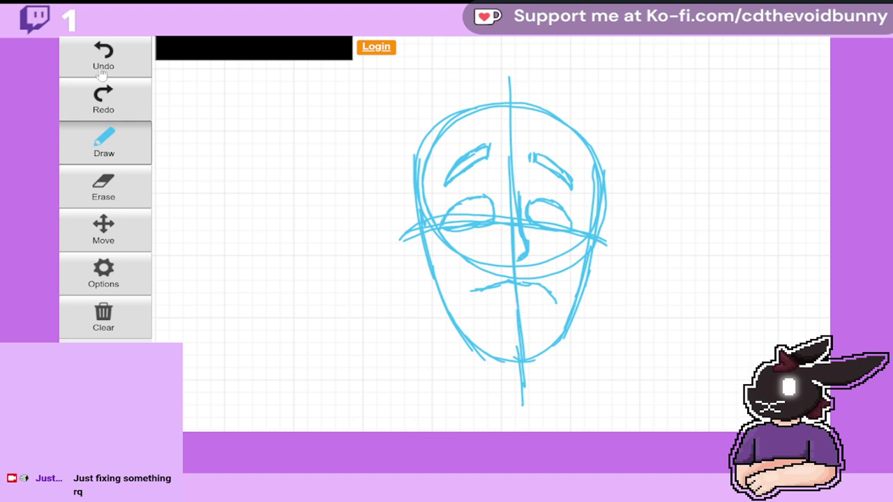
click(103, 78)
click(103, 81)
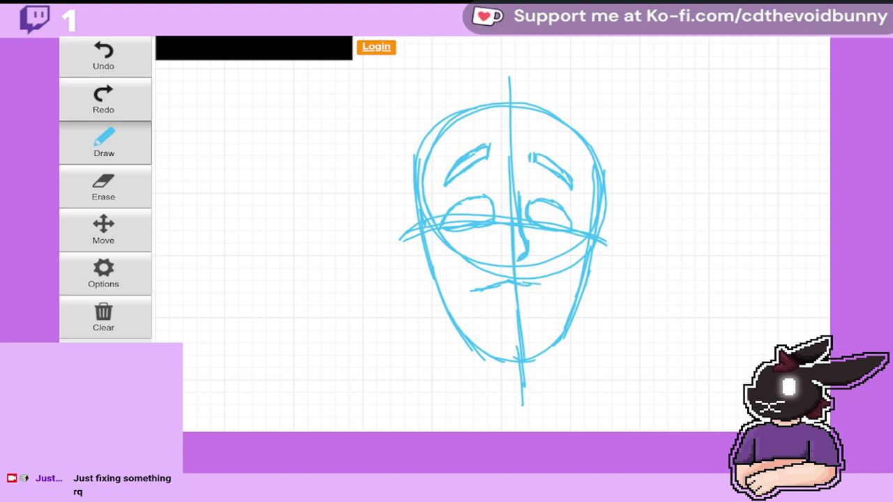
click(106, 73)
click(106, 73)
click(105, 74)
click(106, 74)
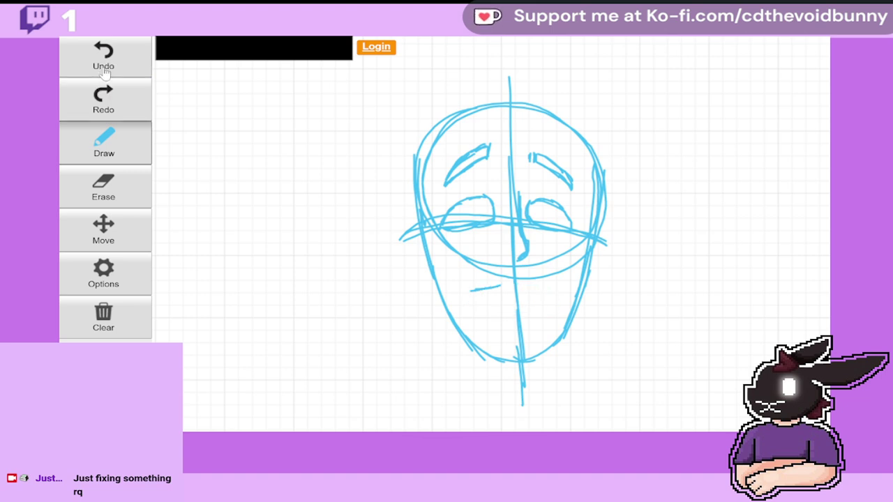
click(105, 74)
click(103, 74)
click(105, 77)
click(105, 75)
click(105, 77)
click(105, 77)
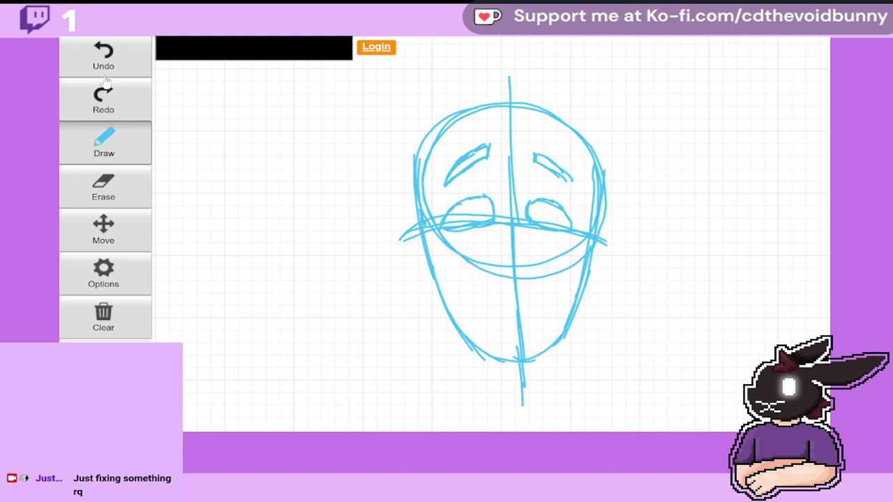
Step: Redo the right eyebrow strokes and the upper part of the nose
click(106, 78)
click(107, 82)
click(107, 82)
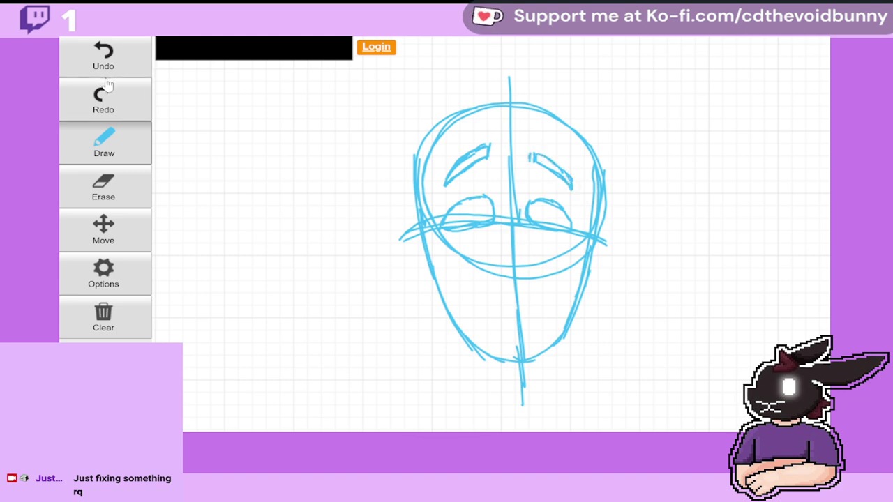
click(109, 84)
click(108, 84)
Step: Undo the remaining nose strokes and both eyebrows, keeping the eyes and guidelines
click(106, 74)
click(107, 74)
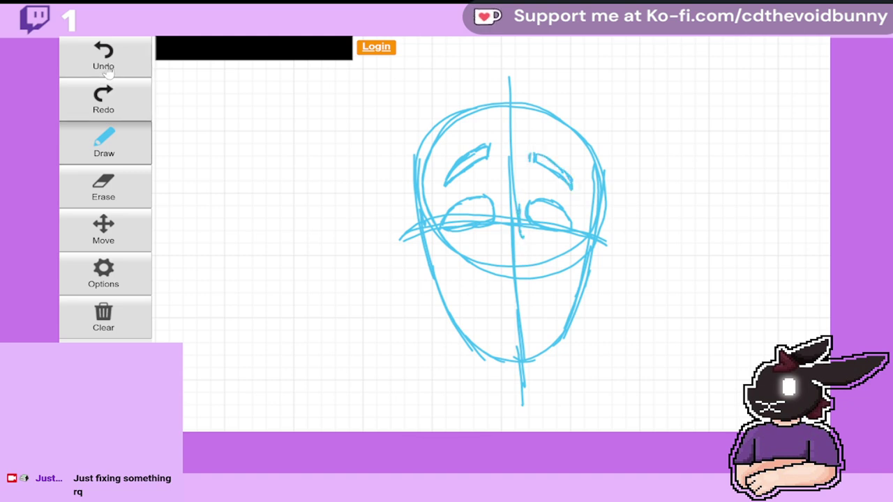
click(106, 73)
click(108, 74)
click(108, 74)
click(108, 73)
click(109, 72)
click(109, 73)
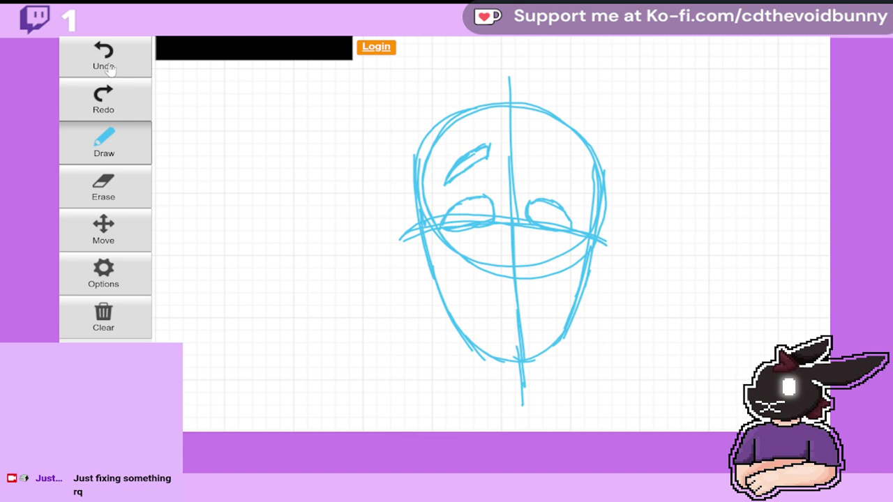
click(109, 70)
click(109, 70)
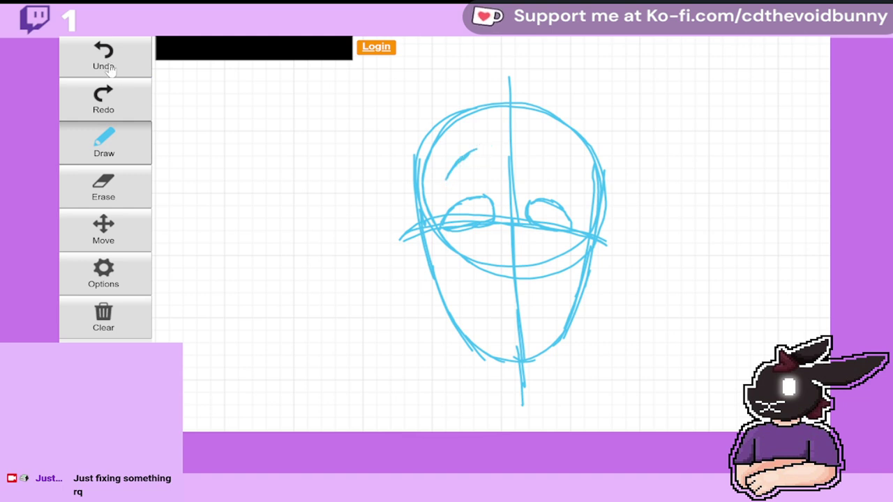
click(112, 69)
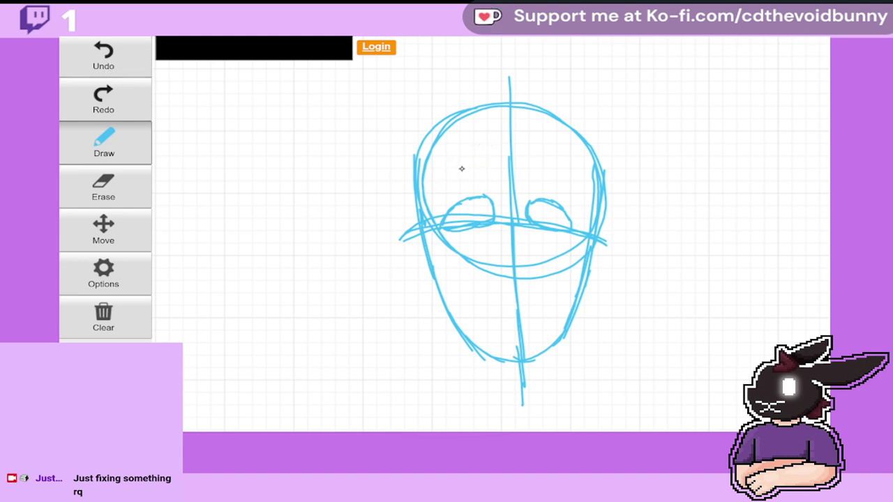
Step: Sketch two low, thick eyebrows close above the eyes, angled down toward the centre line
mouse_move(451, 174)
mouse_down()
mouse_move(497, 180)
mouse_move(469, 185)
mouse_move(442, 170)
mouse_move(452, 174)
mouse_up()
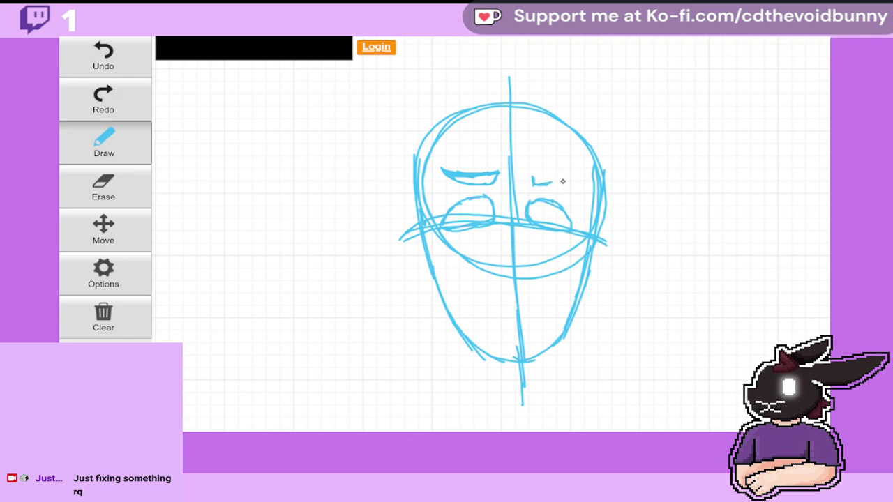
mouse_move(562, 182)
mouse_down()
mouse_move(572, 176)
mouse_move(538, 176)
mouse_move(582, 168)
mouse_up()
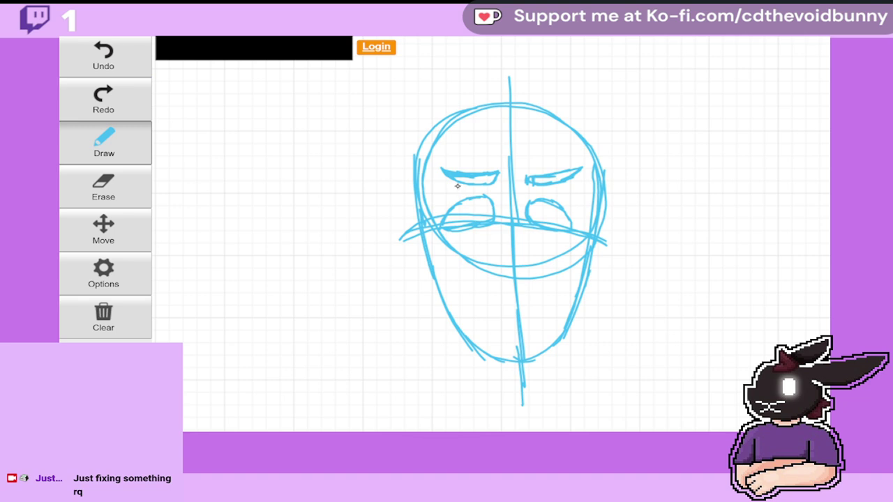
mouse_move(450, 177)
mouse_down()
mouse_move(500, 182)
mouse_move(431, 200)
mouse_move(480, 174)
mouse_up()
Step: Erase both low eyebrows above the eyes
click(137, 184)
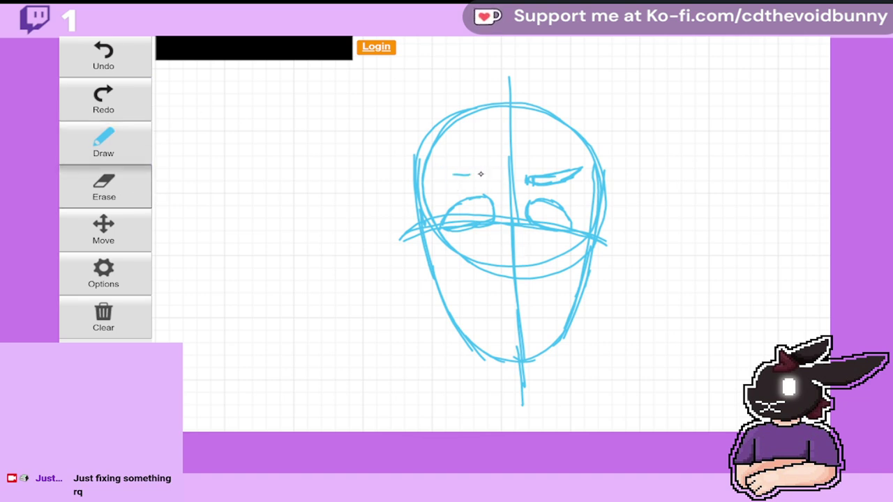
drag(546, 175, 543, 178)
mouse_move(470, 174)
mouse_down()
mouse_move(460, 171)
mouse_move(484, 178)
mouse_up()
Step: Redraw both eyebrows as thin frowning shapes just above the eyes, with their outer ends raised
click(125, 150)
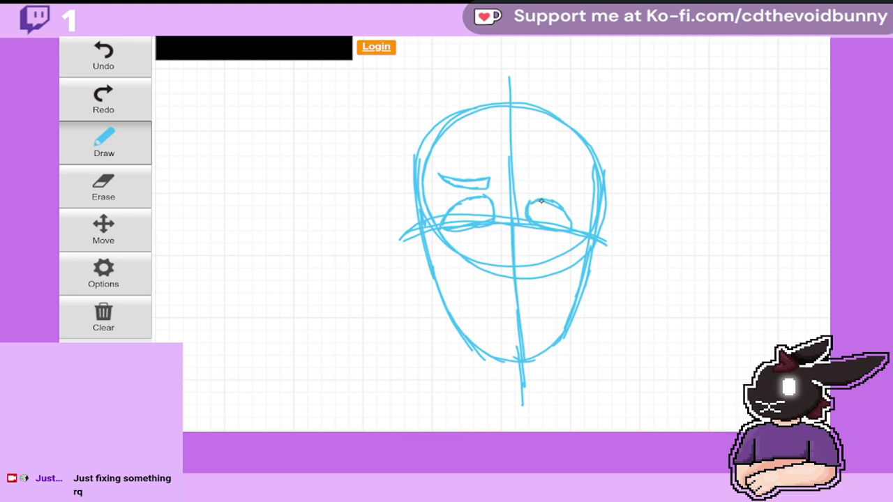
drag(533, 189, 581, 177)
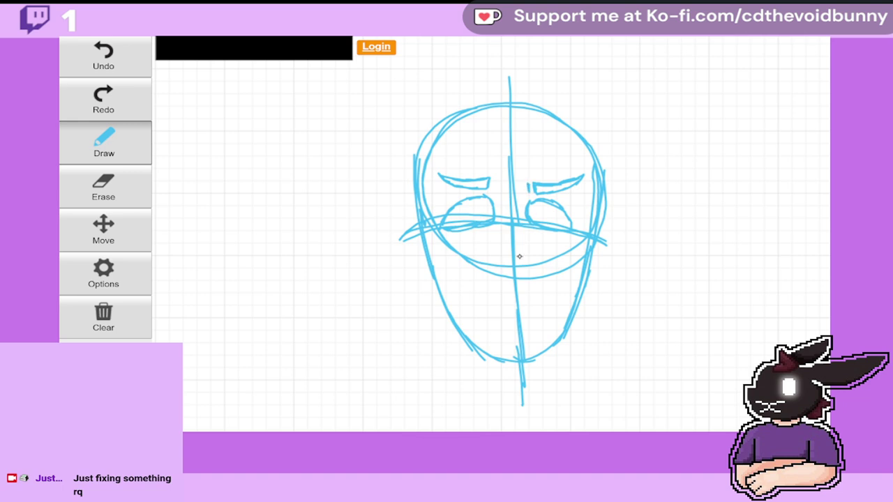
Step: Sketch the nose along the centre line and an open, grimacing mouth with an upper row of teeth
drag(519, 231, 517, 204)
mouse_move(475, 293)
mouse_down()
mouse_move(534, 284)
mouse_move(557, 292)
mouse_move(559, 311)
mouse_move(467, 301)
mouse_up()
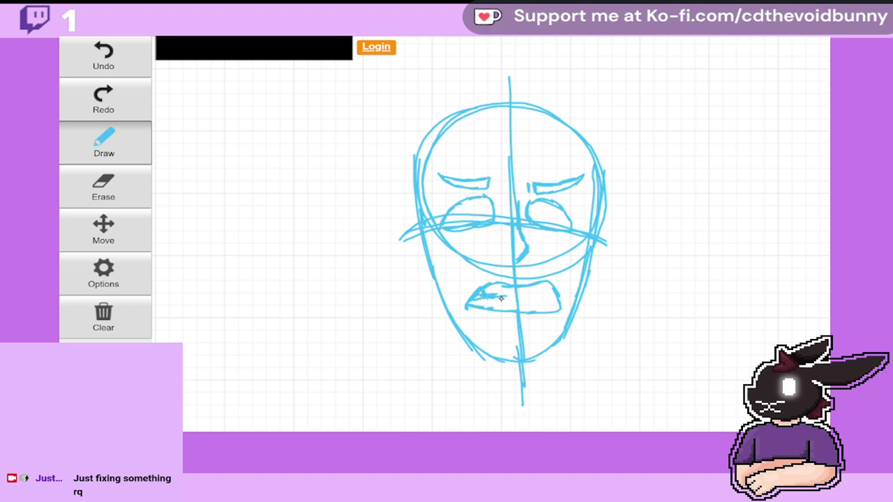
mouse_move(501, 298)
mouse_down()
mouse_move(524, 298)
mouse_move(505, 289)
mouse_move(540, 296)
mouse_move(519, 293)
mouse_up()
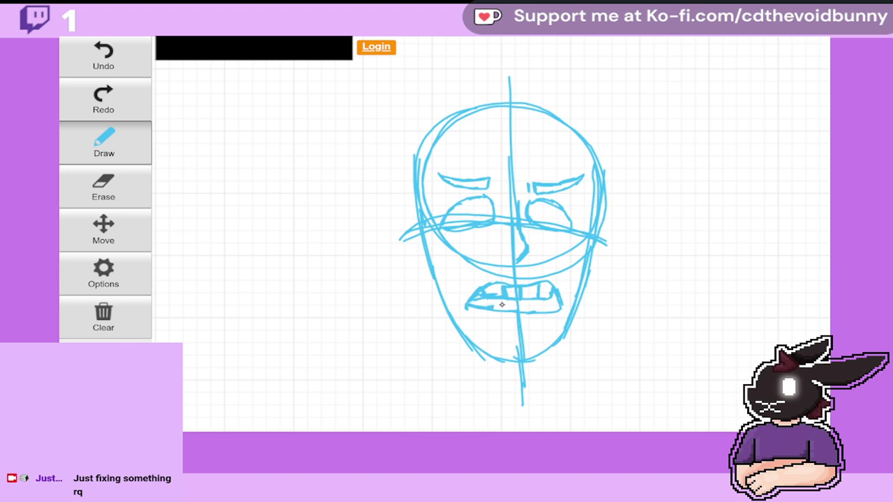
Step: Erase the mouth and redraw it as a slightly lower open grimace with upper teeth and hatched shading beneath them
click(103, 185)
mouse_move(474, 296)
mouse_down()
mouse_move(479, 288)
mouse_move(491, 298)
mouse_move(560, 301)
mouse_up()
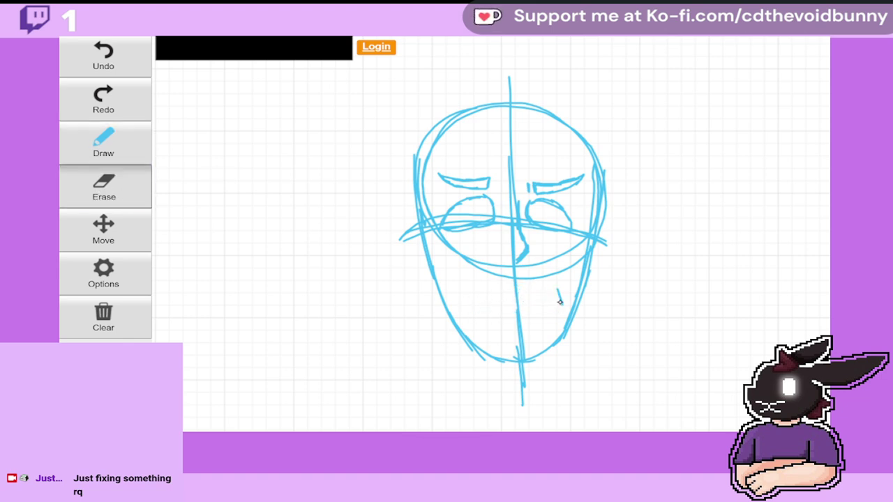
click(113, 148)
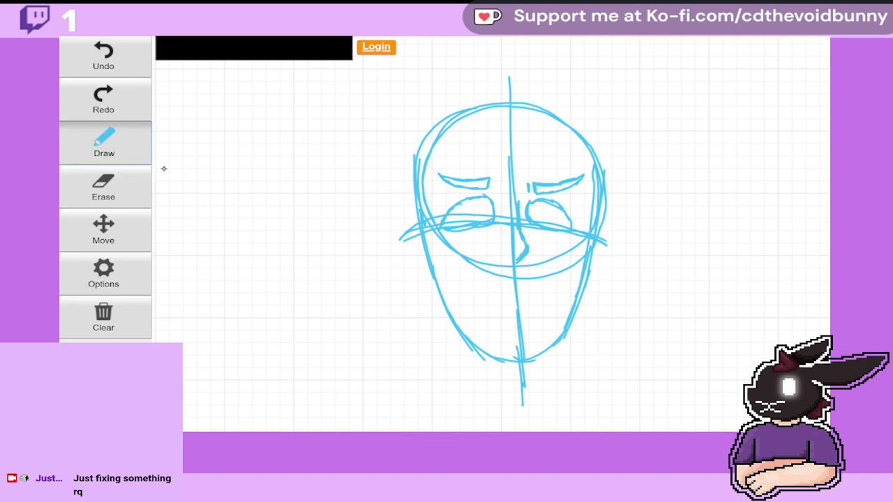
mouse_move(466, 307)
mouse_down()
mouse_move(491, 288)
mouse_move(544, 298)
mouse_up()
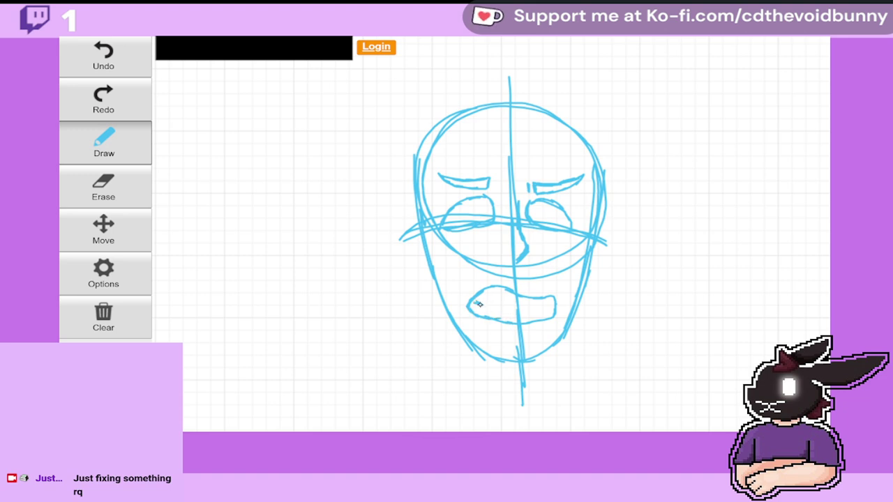
drag(469, 303, 511, 310)
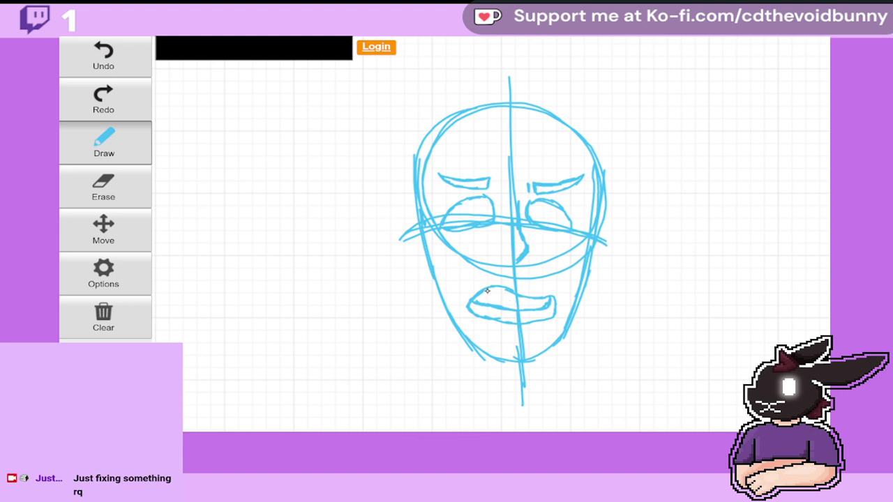
mouse_move(486, 291)
mouse_down()
mouse_move(489, 305)
mouse_move(504, 307)
mouse_up()
drag(520, 299, 522, 308)
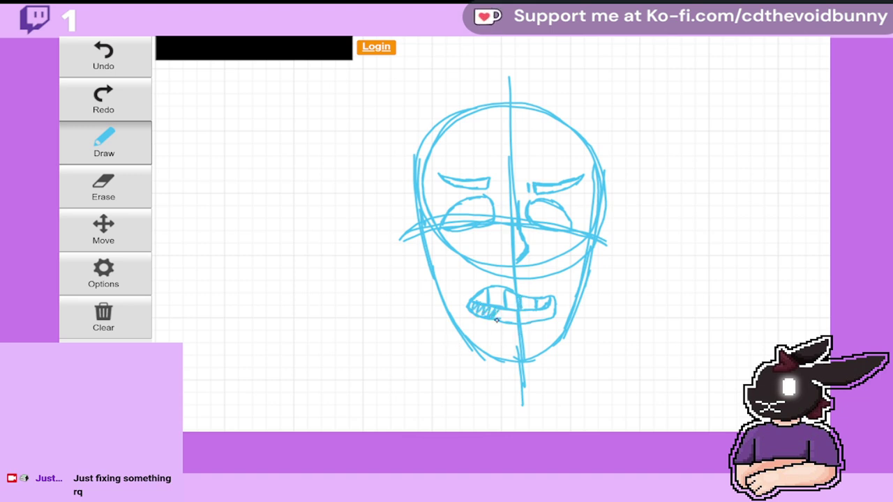
drag(496, 320, 548, 315)
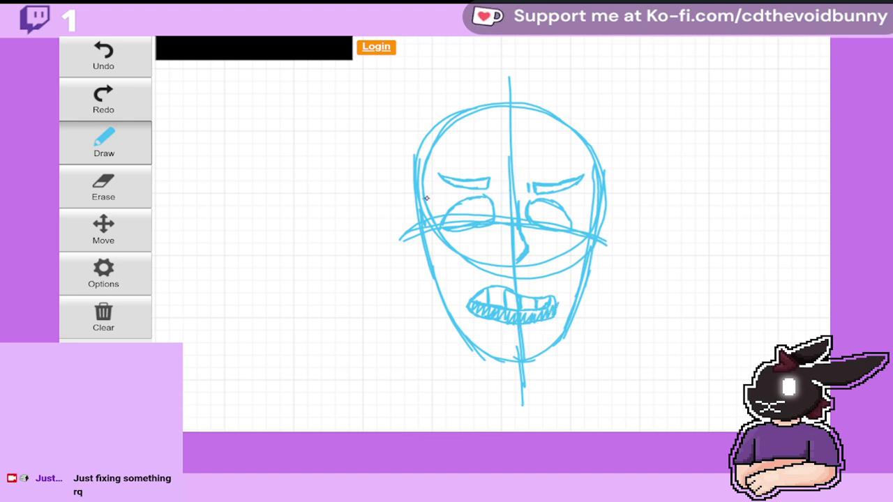
Step: Sketch glasses with a straight top bar and rounded lenses over the eyes, plus a double-lined ear on the head's left side
drag(427, 198, 574, 202)
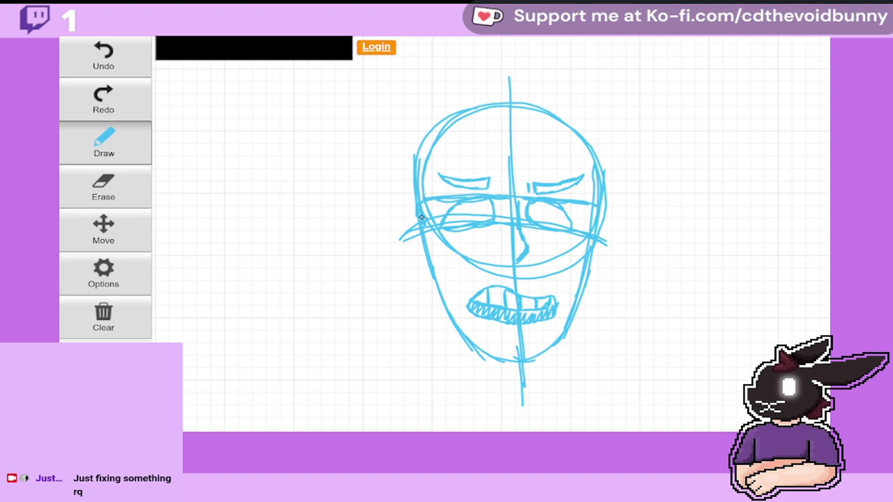
mouse_move(439, 242)
mouse_down()
mouse_move(484, 253)
mouse_move(508, 235)
mouse_up()
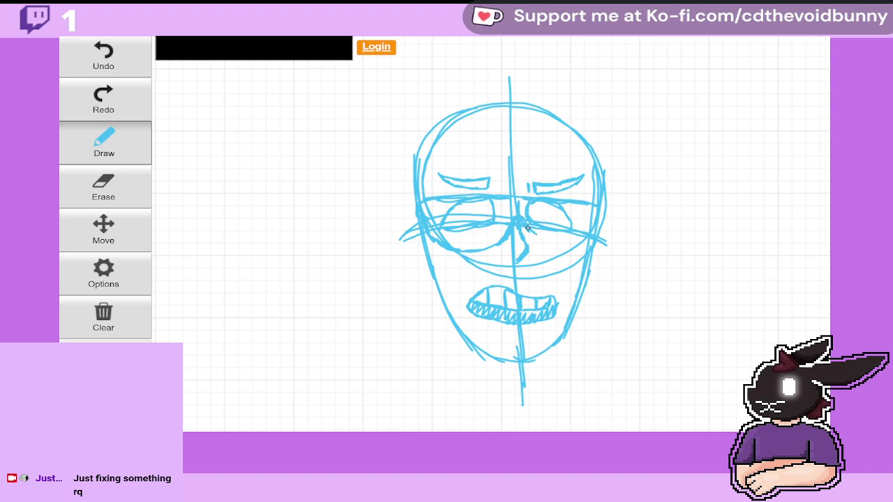
drag(564, 246, 589, 239)
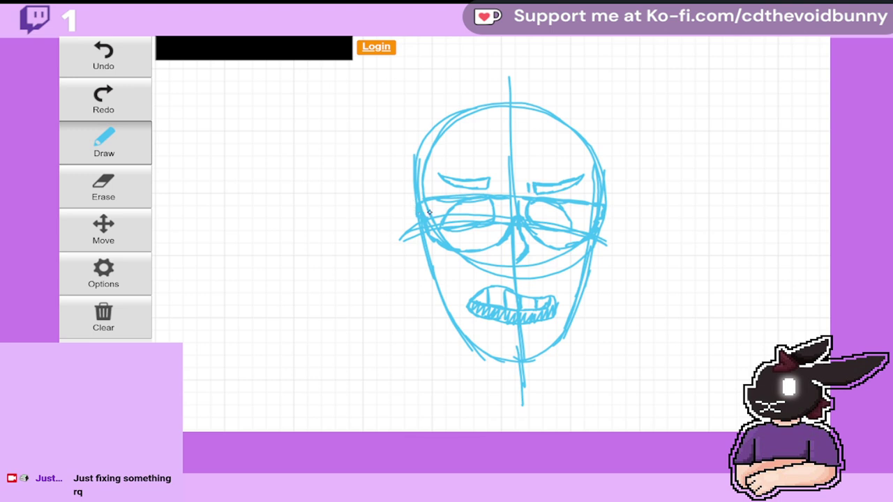
drag(429, 213, 503, 202)
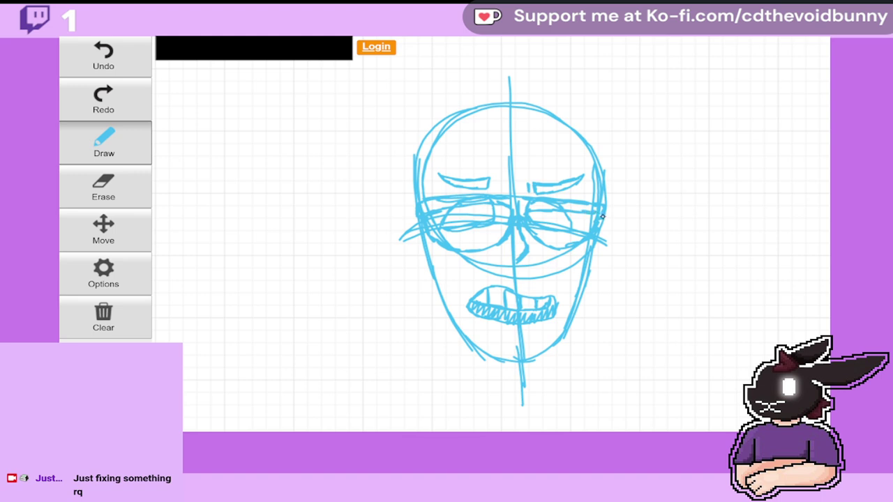
drag(602, 217, 530, 210)
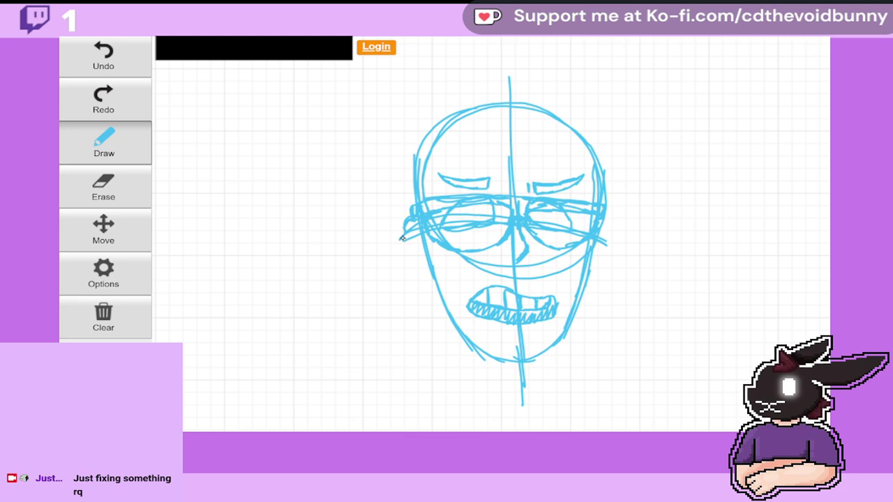
drag(402, 238, 435, 284)
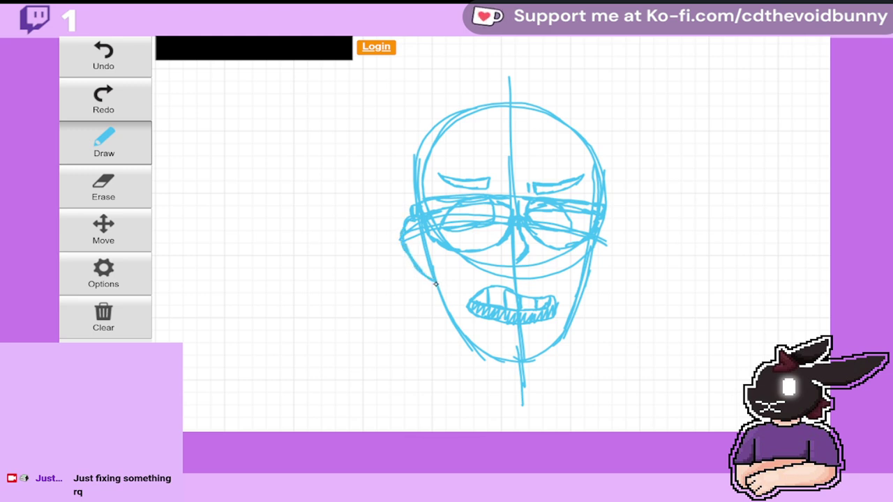
drag(406, 240, 430, 282)
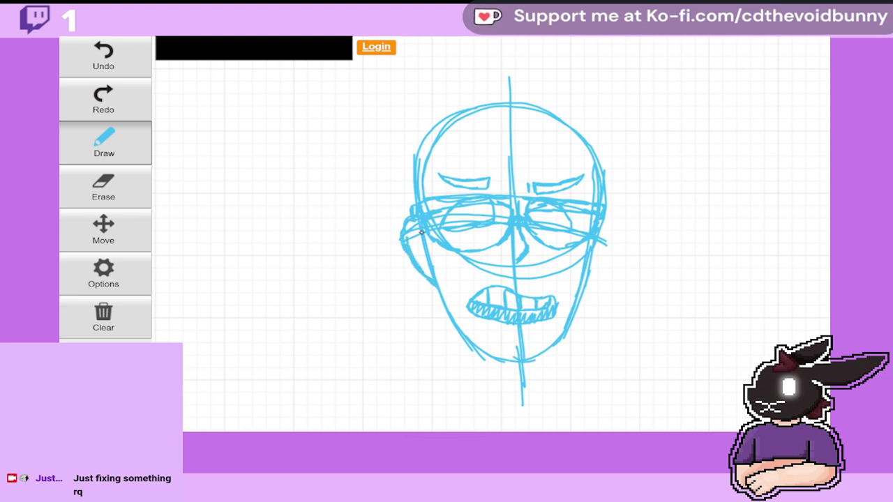
Step: Sketch a wavy curly-hair outline above the skull, running from the left temple over the top to flicked curls on the right
click(126, 233)
drag(297, 211, 658, 253)
mouse_move(468, 161)
mouse_down()
mouse_move(608, 226)
mouse_move(663, 273)
mouse_move(663, 283)
mouse_move(594, 313)
mouse_move(314, 212)
mouse_up()
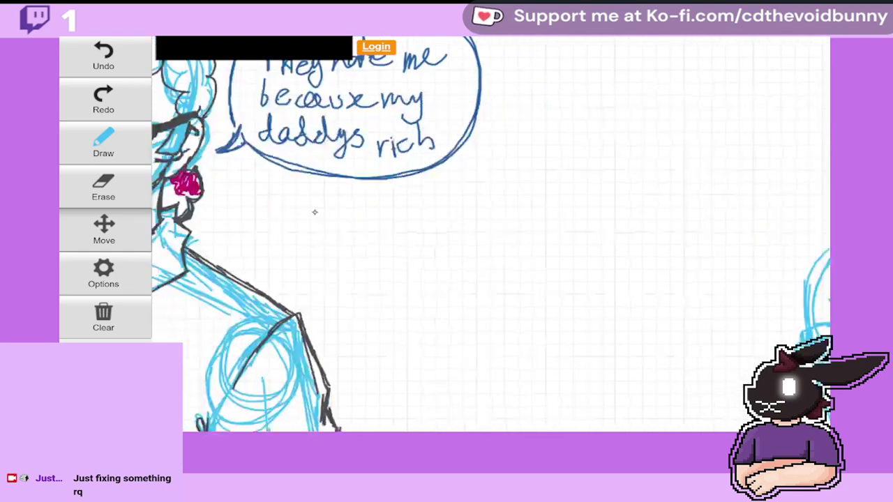
mouse_move(662, 272)
mouse_down()
mouse_move(535, 273)
mouse_move(277, 229)
mouse_up()
click(136, 153)
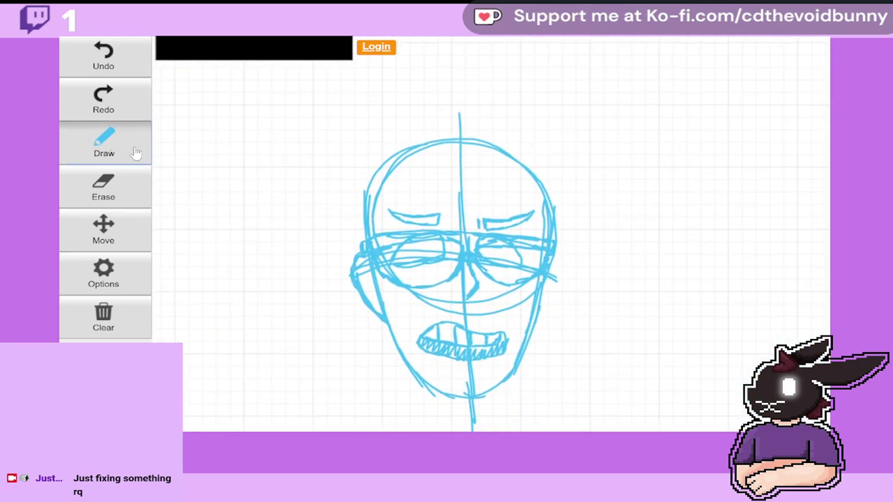
mouse_move(365, 165)
mouse_down()
mouse_move(381, 144)
mouse_move(422, 124)
mouse_move(445, 127)
mouse_move(482, 106)
mouse_move(497, 111)
mouse_move(497, 134)
mouse_move(519, 136)
mouse_move(544, 170)
mouse_move(581, 167)
mouse_move(574, 211)
mouse_up()
click(115, 56)
click(115, 56)
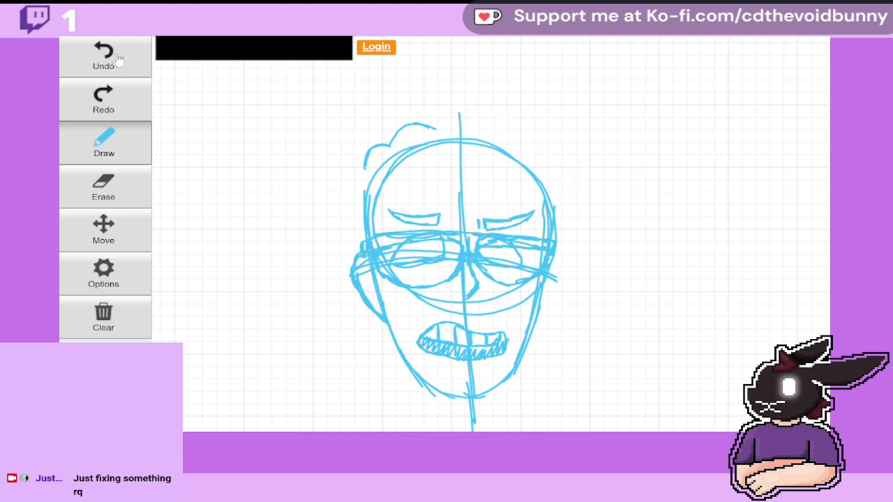
click(115, 56)
mouse_move(389, 145)
mouse_down()
mouse_move(411, 119)
mouse_move(449, 123)
mouse_move(486, 108)
mouse_move(522, 124)
mouse_move(540, 106)
mouse_move(554, 129)
mouse_move(542, 147)
mouse_move(562, 175)
mouse_move(585, 181)
mouse_move(572, 225)
mouse_up()
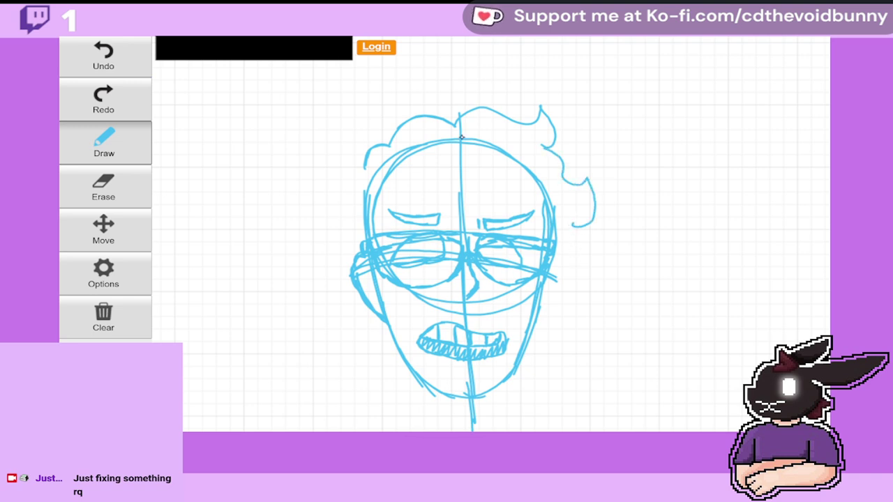
Step: Undo the curls on the head's right side and redraw them as a flicked lock above a small rounded curl at the temple
click(120, 64)
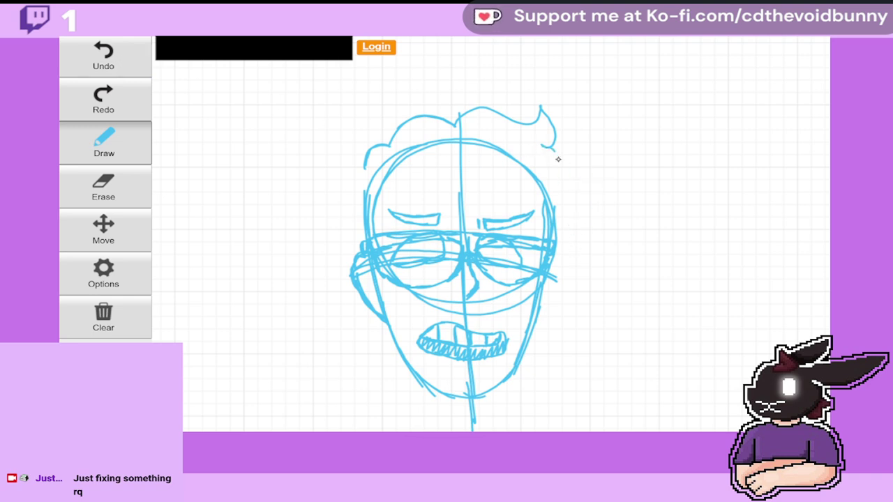
mouse_move(558, 159)
mouse_down()
mouse_move(588, 183)
mouse_move(572, 233)
mouse_up()
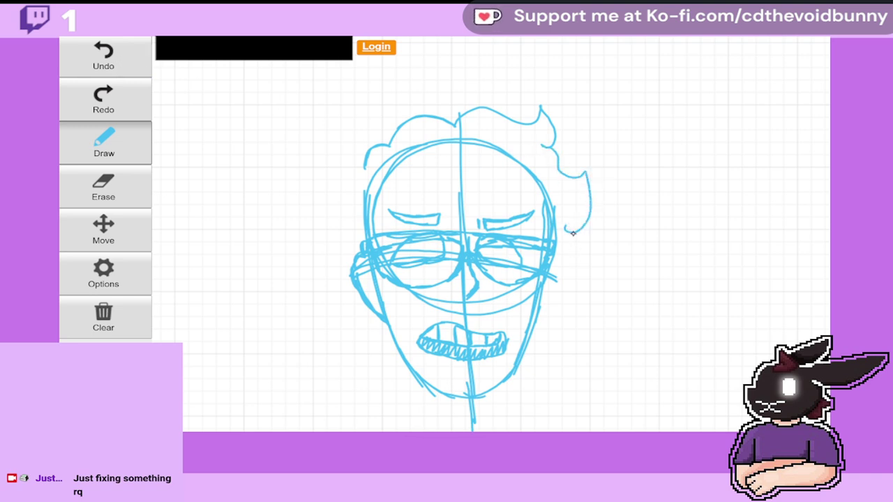
click(103, 230)
drag(314, 208, 774, 244)
drag(488, 279, 515, 286)
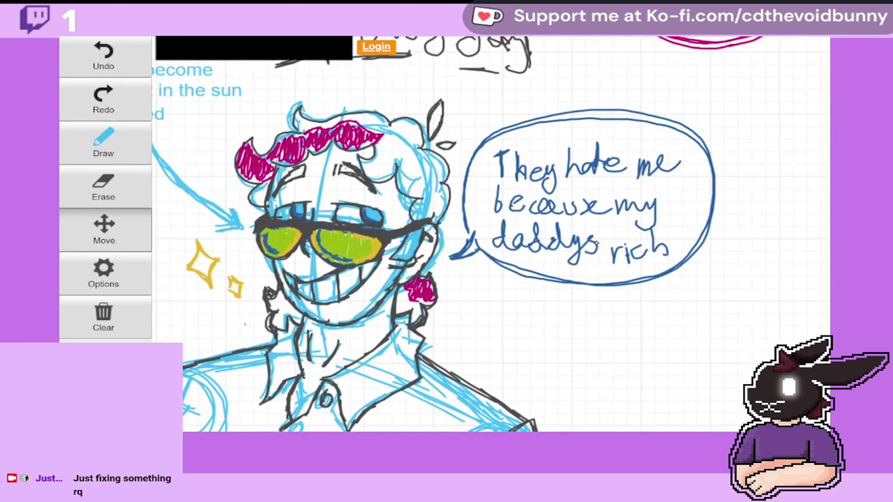
drag(627, 293, 328, 223)
drag(552, 238, 482, 203)
drag(698, 279, 433, 227)
drag(375, 168, 366, 200)
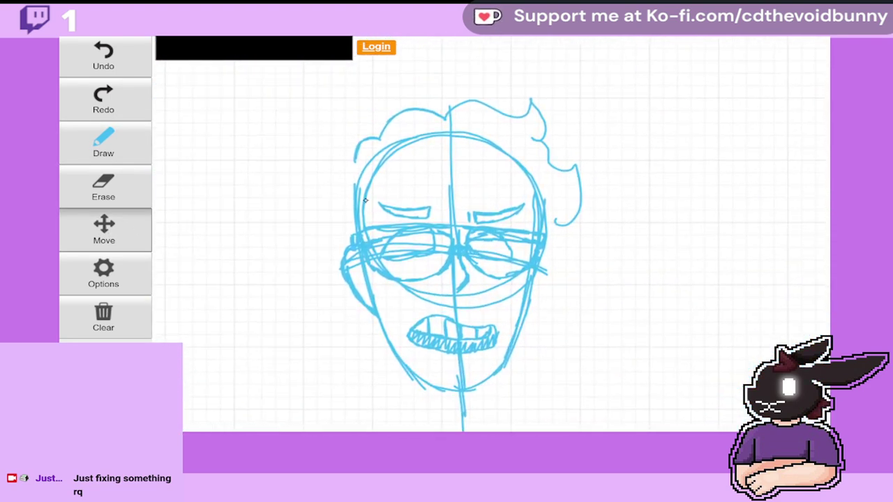
click(119, 64)
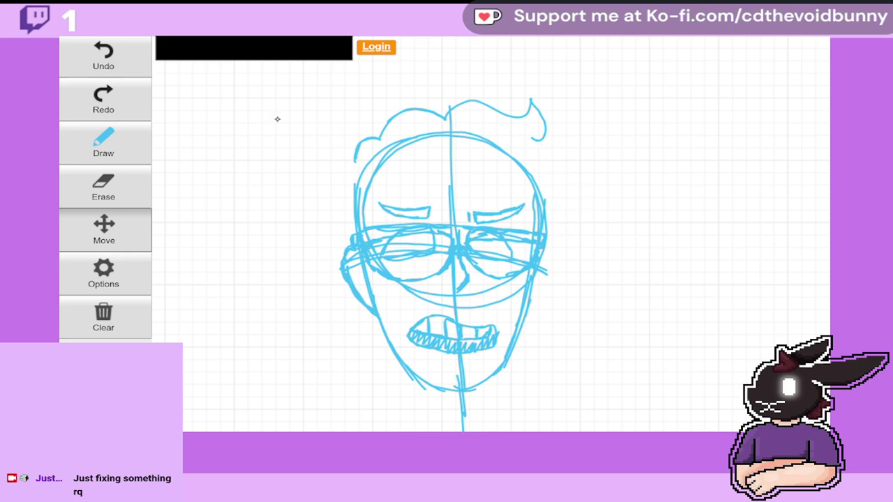
mouse_move(531, 137)
mouse_down()
mouse_move(580, 176)
mouse_move(608, 179)
mouse_move(590, 213)
mouse_move(594, 237)
mouse_up()
click(81, 133)
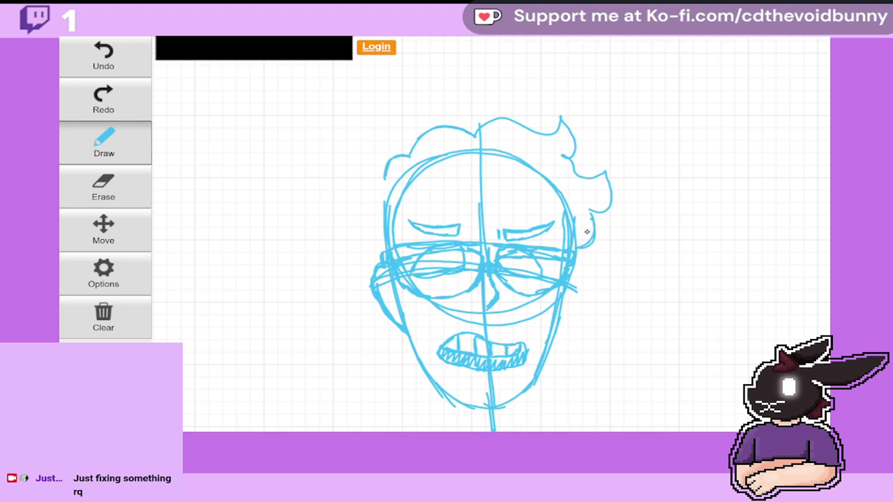
Step: Continue the hair outline down the head's left side with two rounded curls ending at the ear
click(103, 230)
drag(530, 209, 435, 172)
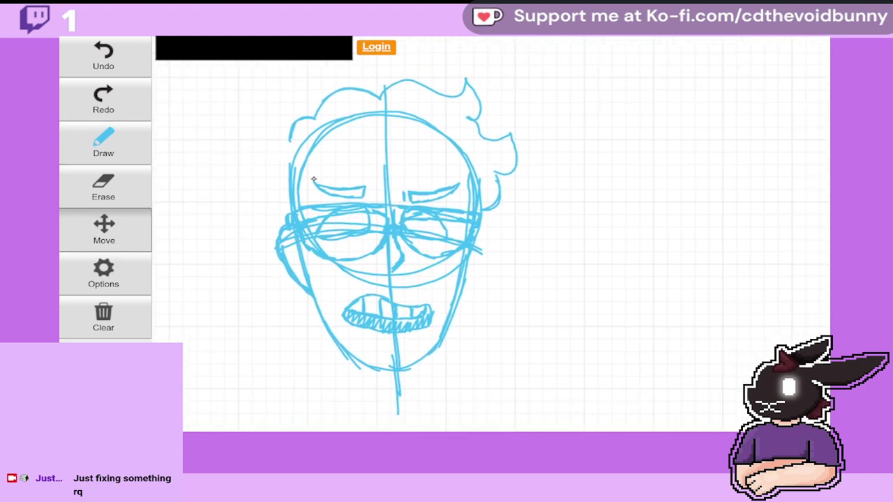
click(99, 154)
mouse_move(288, 145)
mouse_down()
mouse_move(265, 169)
mouse_move(288, 190)
mouse_move(286, 199)
mouse_move(280, 189)
mouse_move(269, 211)
mouse_move(288, 227)
mouse_up()
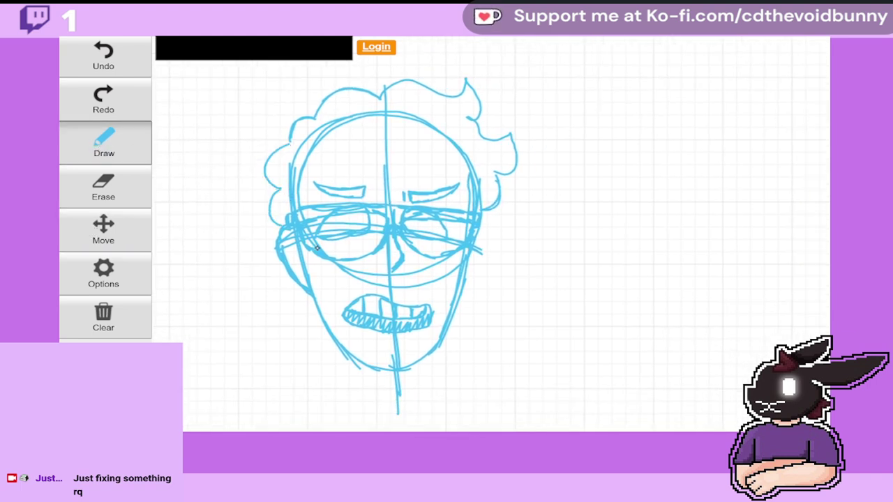
click(98, 63)
drag(272, 193, 273, 230)
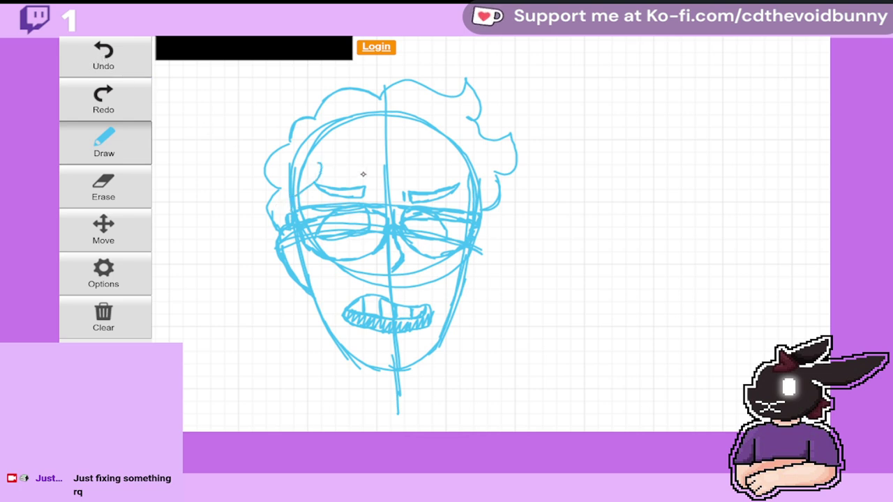
Step: Sketch a scalloped hairline across the forehead, with a small spiral curl above the left eyebrow
mouse_move(321, 161)
mouse_down()
mouse_move(354, 144)
mouse_move(371, 147)
mouse_move(399, 140)
mouse_up()
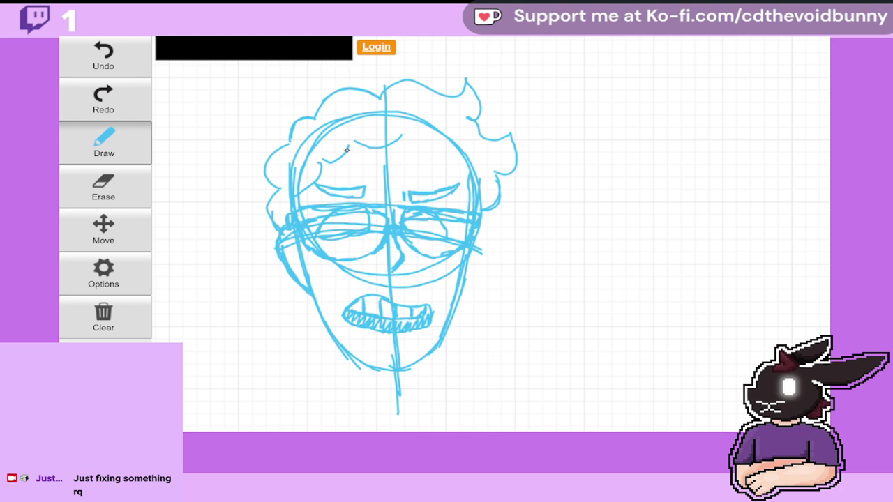
mouse_move(334, 151)
mouse_down()
mouse_move(323, 159)
mouse_move(321, 149)
mouse_move(343, 165)
mouse_move(356, 143)
mouse_up()
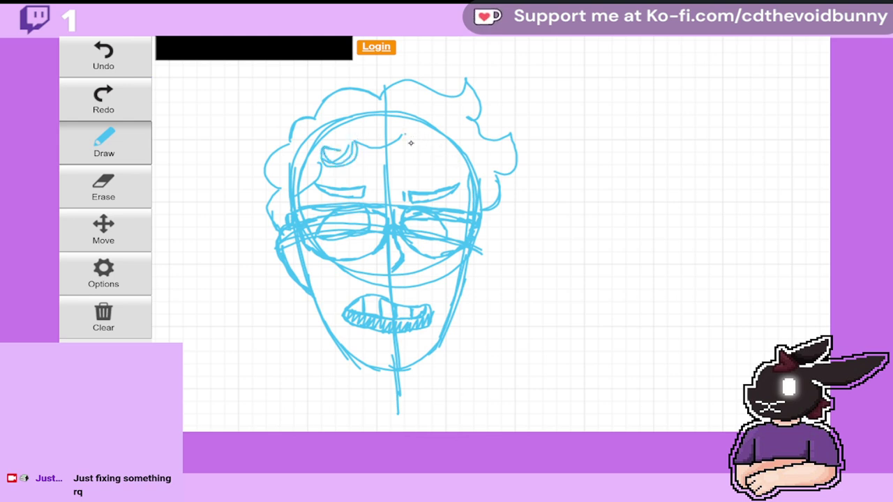
mouse_move(410, 143)
mouse_down()
mouse_move(450, 153)
mouse_move(474, 175)
mouse_move(484, 172)
mouse_move(476, 194)
mouse_up()
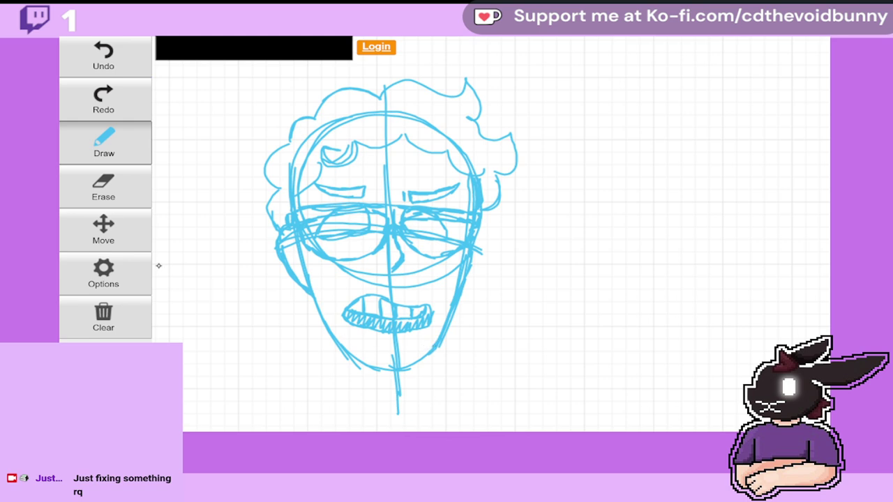
Step: Sketch the shoulders as two long, shallow lines below the chin, sloping down to meet at the centre line
click(117, 233)
mouse_move(155, 236)
mouse_down()
mouse_move(170, 173)
mouse_move(171, 92)
mouse_up()
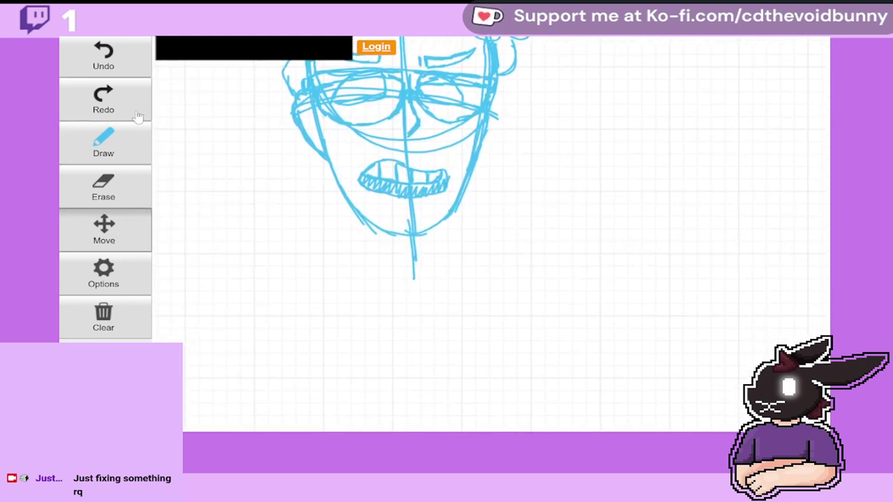
click(105, 141)
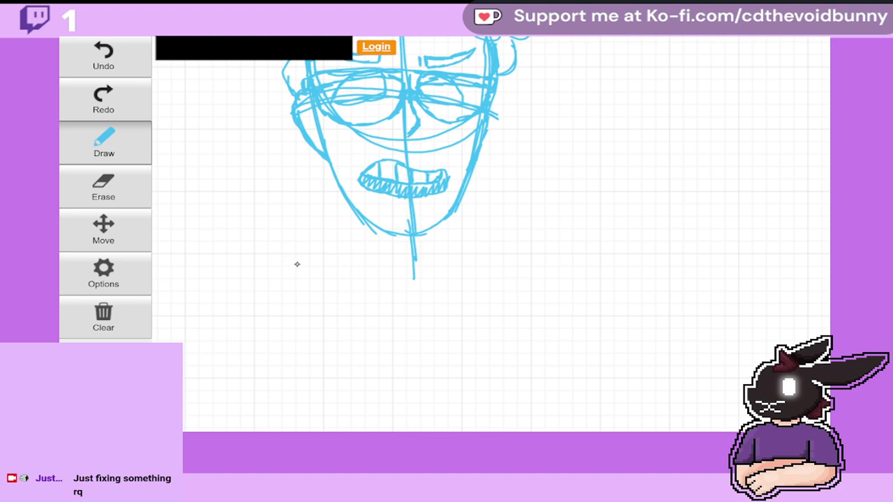
mouse_move(264, 265)
mouse_down()
mouse_move(441, 281)
mouse_move(599, 260)
mouse_up()
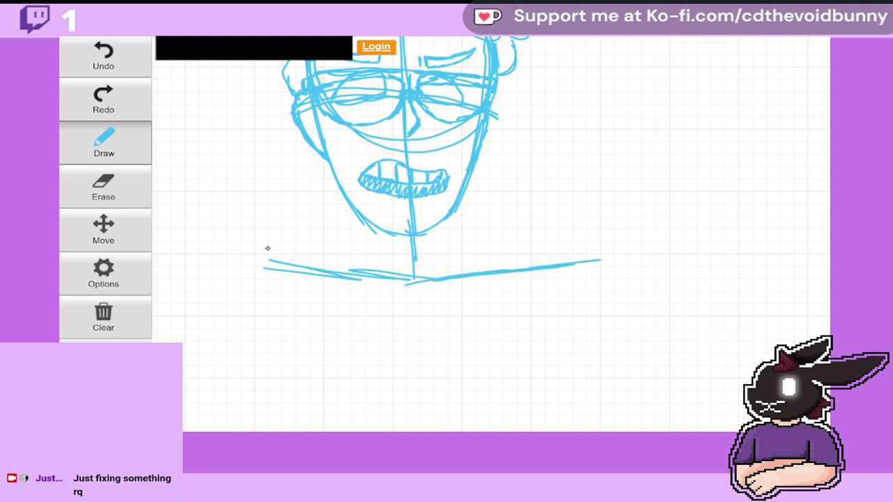
drag(235, 261, 307, 273)
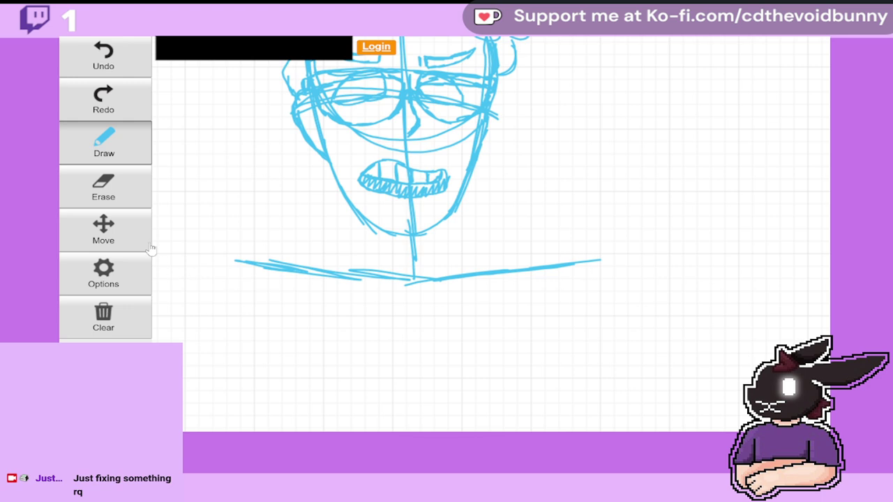
Step: Sketch two doubled vertical guide lines for the arms, running straight down from each outer end of the shoulder line
click(128, 234)
click(125, 285)
click(236, 187)
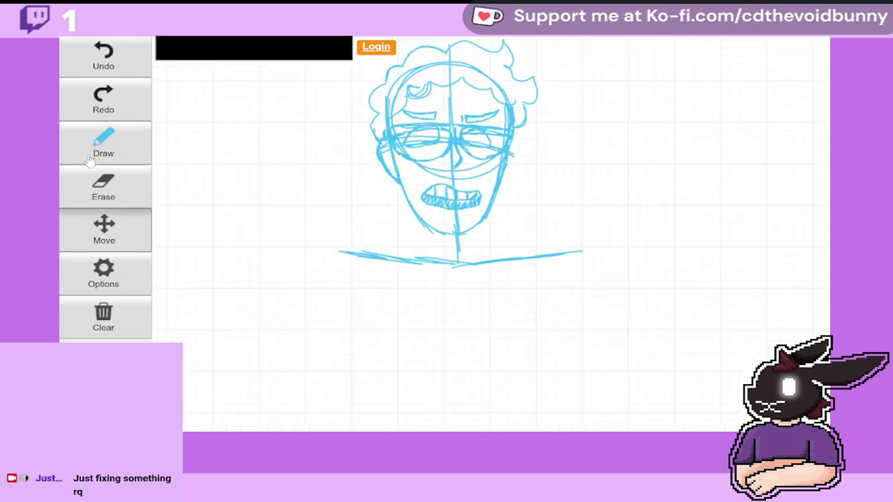
click(90, 160)
drag(340, 252, 343, 349)
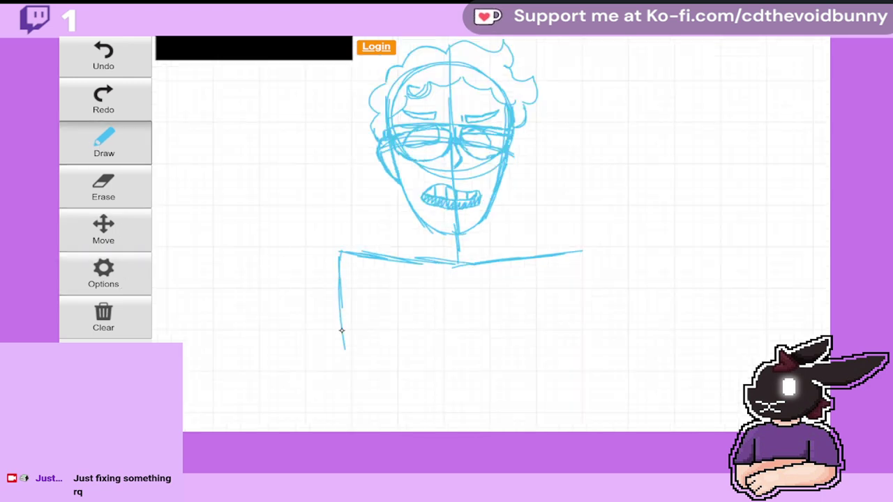
drag(340, 297, 343, 364)
drag(584, 253, 583, 367)
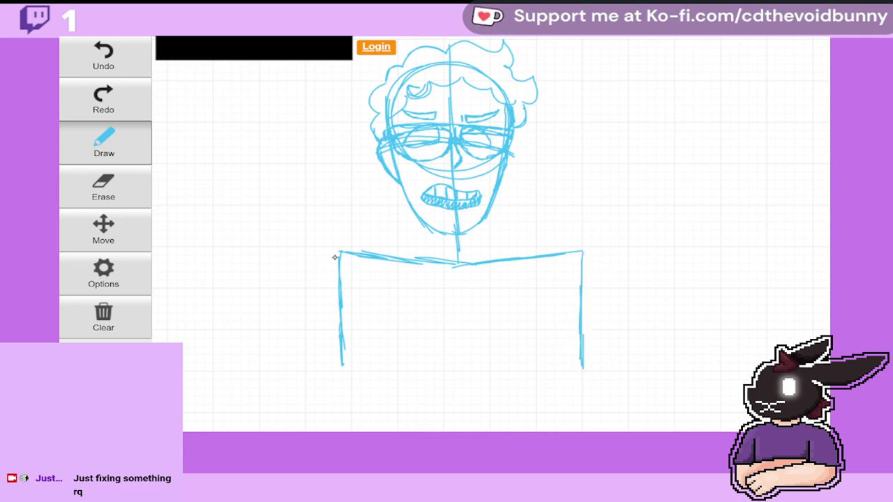
mouse_move(336, 255)
mouse_down()
mouse_move(346, 360)
mouse_move(344, 350)
mouse_up()
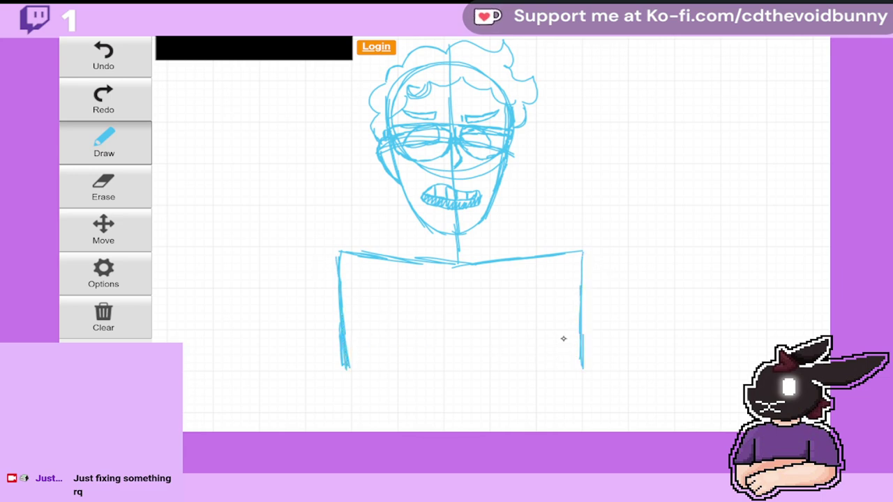
mouse_move(581, 274)
mouse_down()
mouse_move(575, 370)
mouse_move(584, 250)
mouse_up()
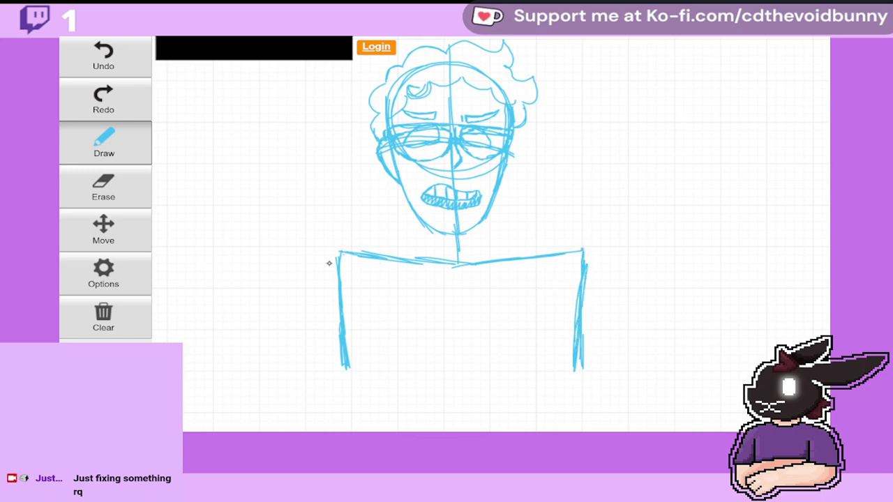
Step: Sketch overlapping ovals for the shoulder joints at the top of both arm guides and reinforce the sloping shoulder line
mouse_move(332, 258)
mouse_down()
mouse_move(353, 263)
mouse_move(356, 311)
mouse_move(367, 292)
mouse_up()
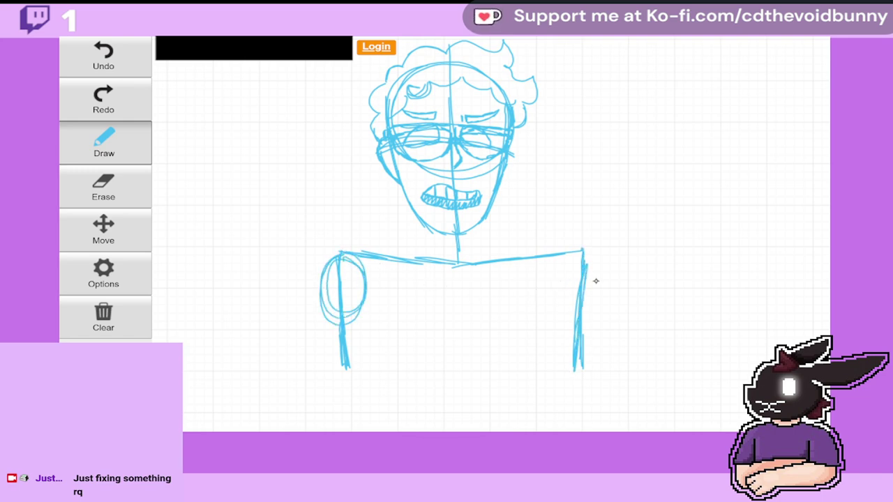
drag(589, 263, 570, 275)
mouse_move(569, 308)
mouse_down()
mouse_move(599, 258)
mouse_move(566, 307)
mouse_up()
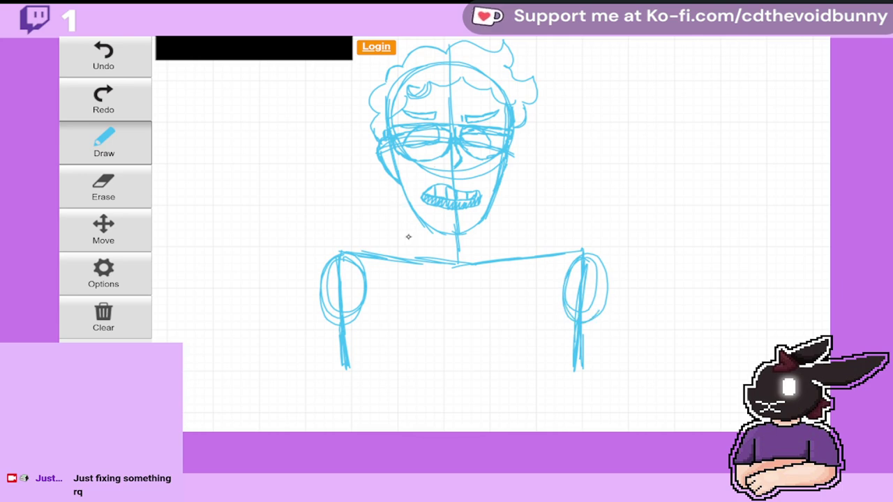
mouse_move(455, 265)
mouse_down()
mouse_move(370, 247)
mouse_move(351, 248)
mouse_move(343, 266)
mouse_move(351, 249)
mouse_move(461, 257)
mouse_move(468, 268)
mouse_move(593, 246)
mouse_up()
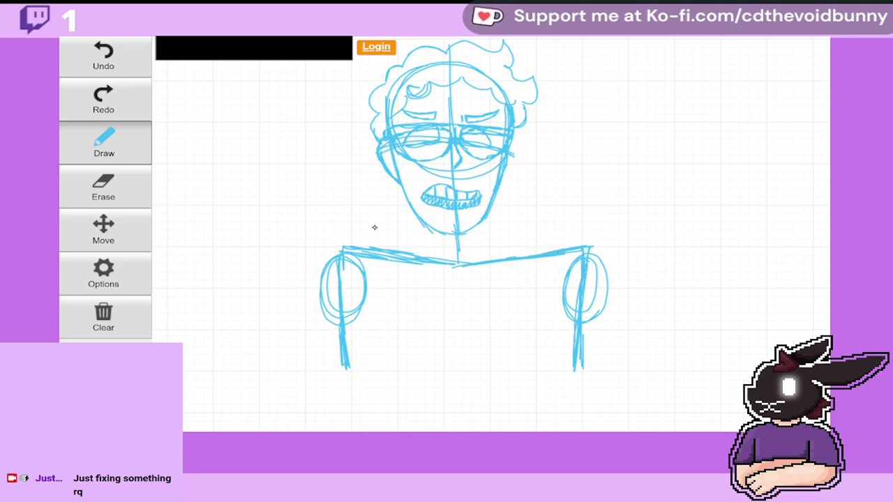
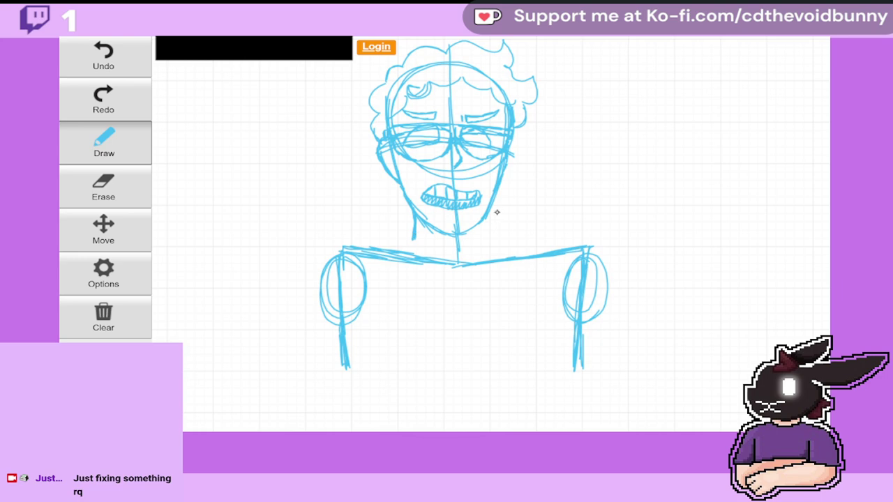
Step: Draw the neck's right edge and outline both rounded shoulders, continuing each outline down the outside of the arm
drag(488, 209, 494, 245)
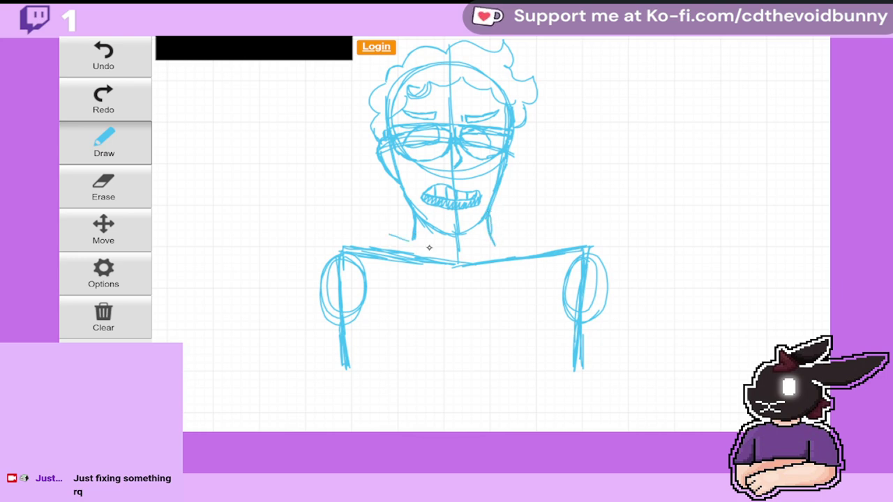
mouse_move(433, 245)
mouse_down()
mouse_move(399, 234)
mouse_move(347, 232)
mouse_move(313, 303)
mouse_up()
drag(322, 268, 300, 371)
drag(309, 289, 302, 333)
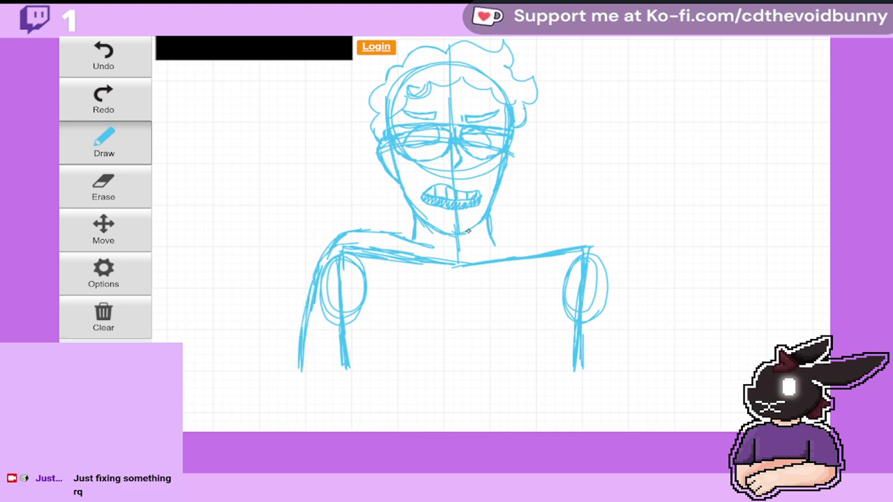
mouse_move(496, 246)
mouse_down()
mouse_move(594, 237)
mouse_move(607, 370)
mouse_move(596, 241)
mouse_move(611, 333)
mouse_move(604, 245)
mouse_move(496, 239)
mouse_up()
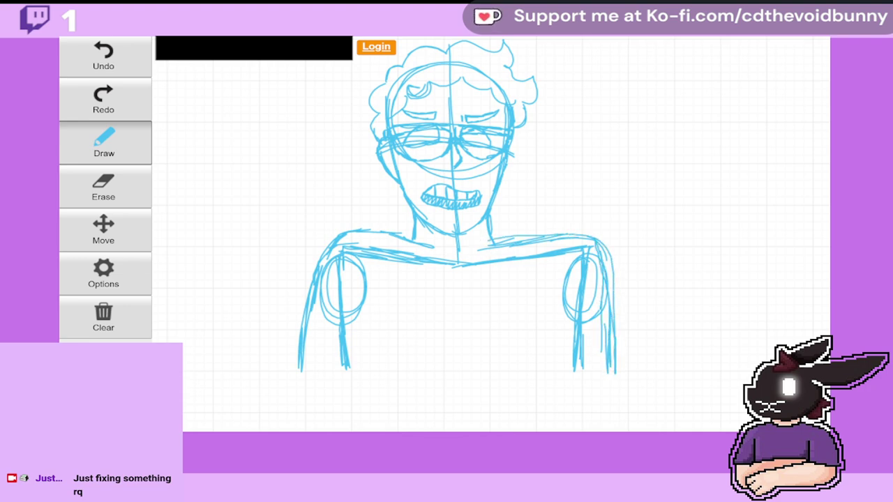
Step: Thicken the left shoulder outline, sketch inner contour lines on both arms and add a wider outer line on the right arm
mouse_move(332, 235)
mouse_down()
mouse_move(296, 357)
mouse_move(325, 300)
mouse_move(316, 374)
mouse_move(322, 299)
mouse_up()
drag(581, 299, 594, 373)
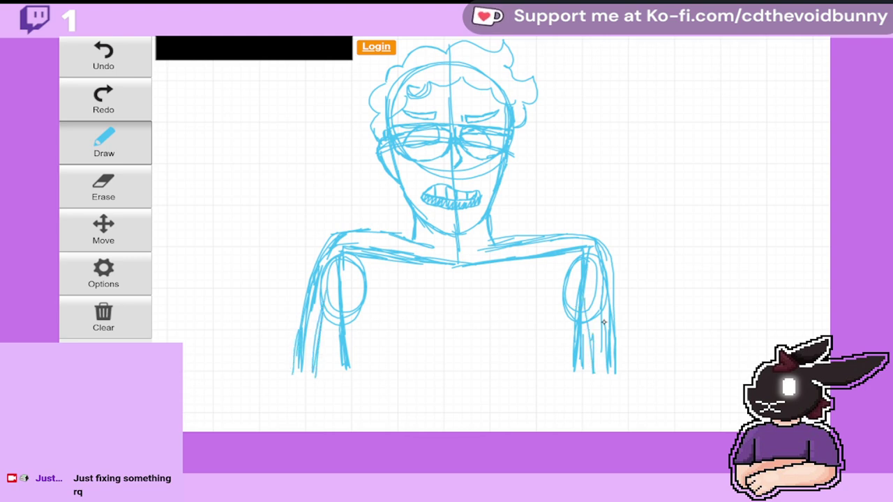
drag(612, 251, 623, 323)
mouse_move(624, 356)
mouse_down()
mouse_move(630, 319)
mouse_move(633, 369)
mouse_up()
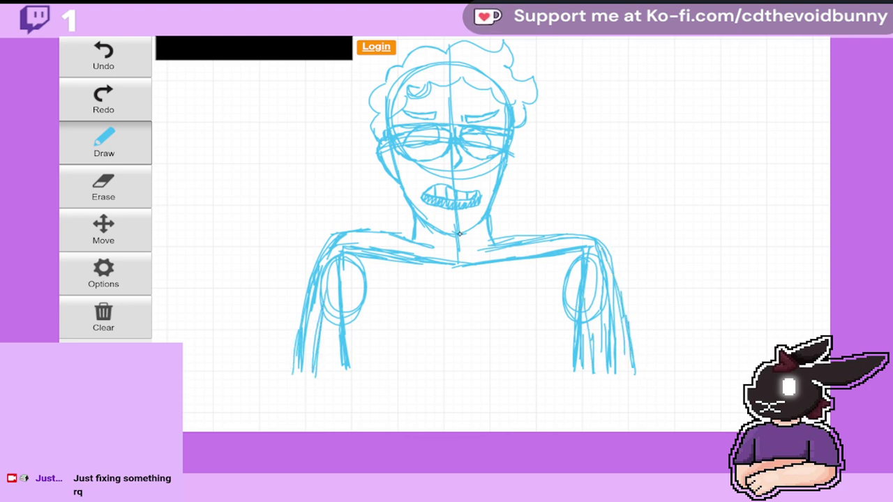
Step: Erase the stray inner strokes on the right arm and the upper outline of the right shoulder
click(134, 202)
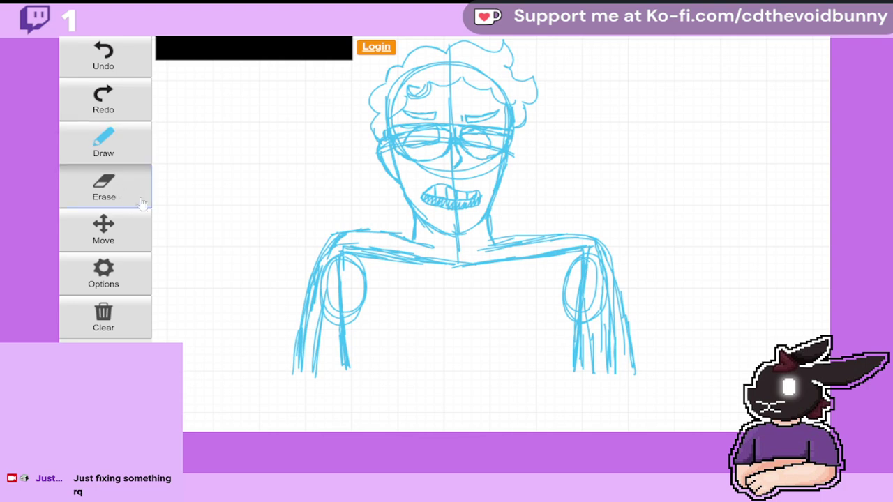
mouse_move(601, 369)
mouse_down()
mouse_move(588, 368)
mouse_move(606, 361)
mouse_up()
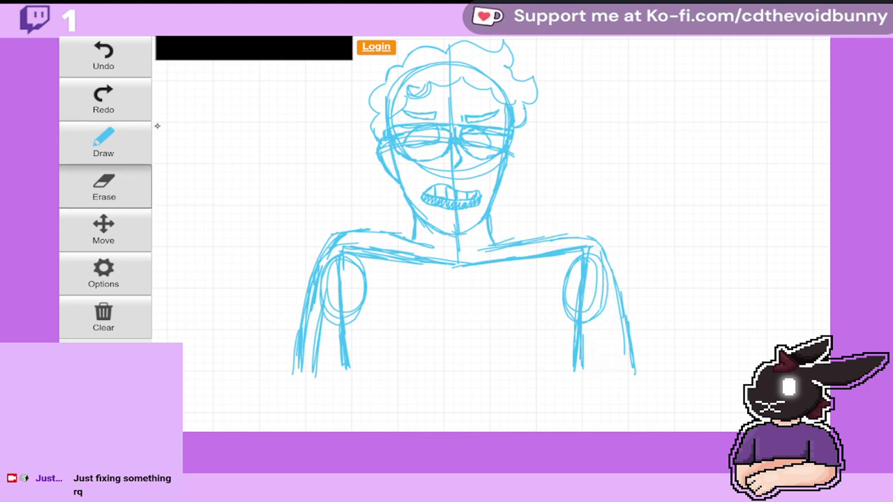
drag(534, 254, 571, 241)
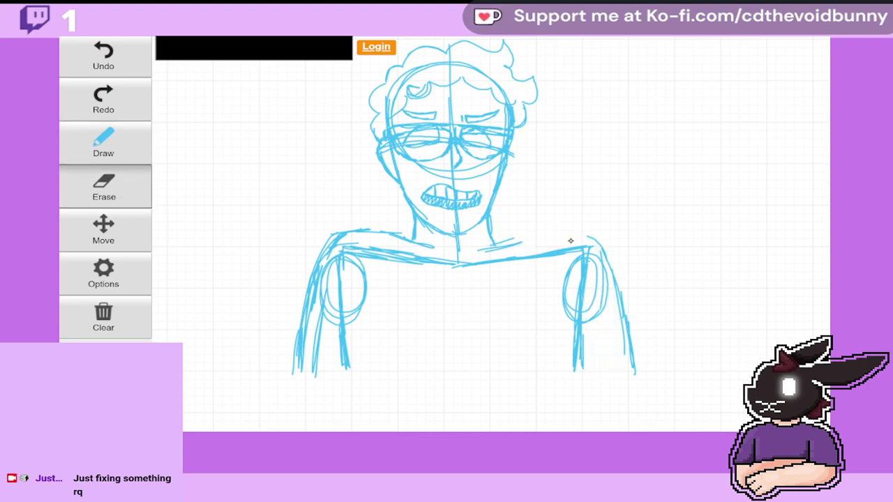
Step: Redraw the right shoulder's upper outline and the arm's inner line, and reinforce the left arm's outer edge
click(109, 143)
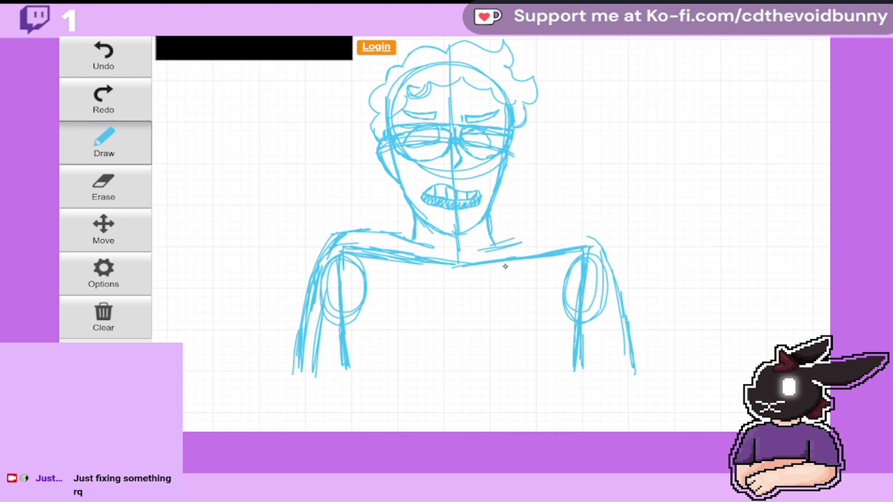
mouse_move(559, 239)
mouse_down()
mouse_move(592, 240)
mouse_move(503, 237)
mouse_move(493, 246)
mouse_move(573, 239)
mouse_move(538, 238)
mouse_up()
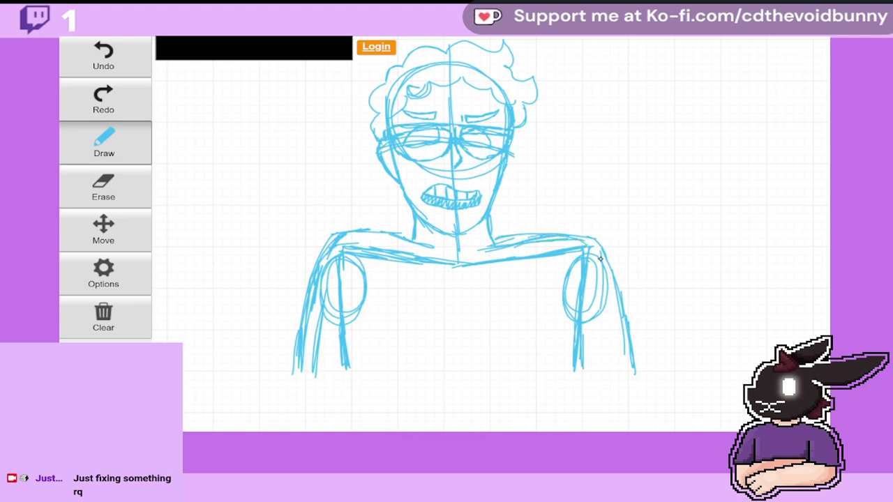
drag(594, 292, 598, 373)
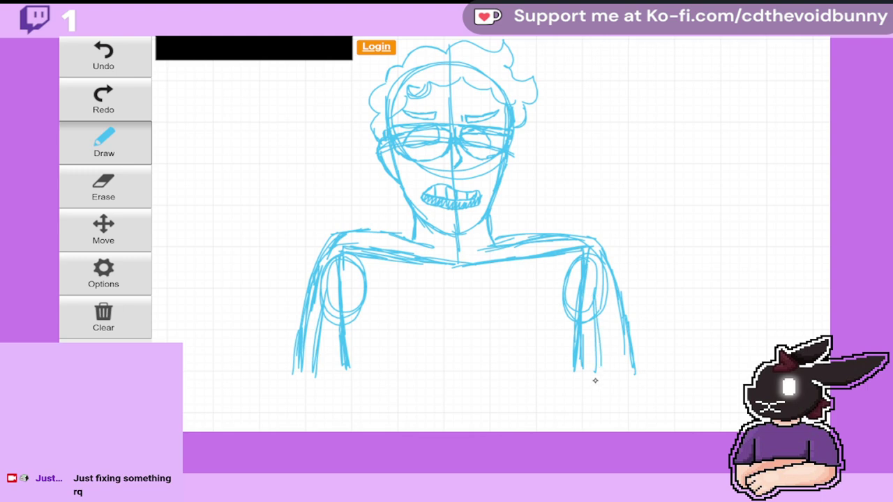
drag(319, 251, 293, 336)
Step: Sketch a V-shaped neckline with a broken centre line below it and a pointed shirt collar around the neck
drag(424, 263, 459, 304)
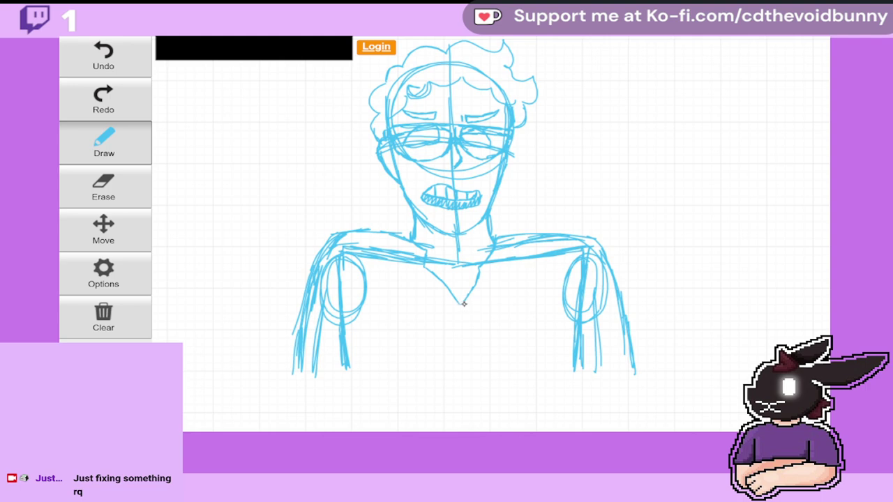
mouse_move(464, 303)
mouse_down()
mouse_move(449, 318)
mouse_move(461, 353)
mouse_up()
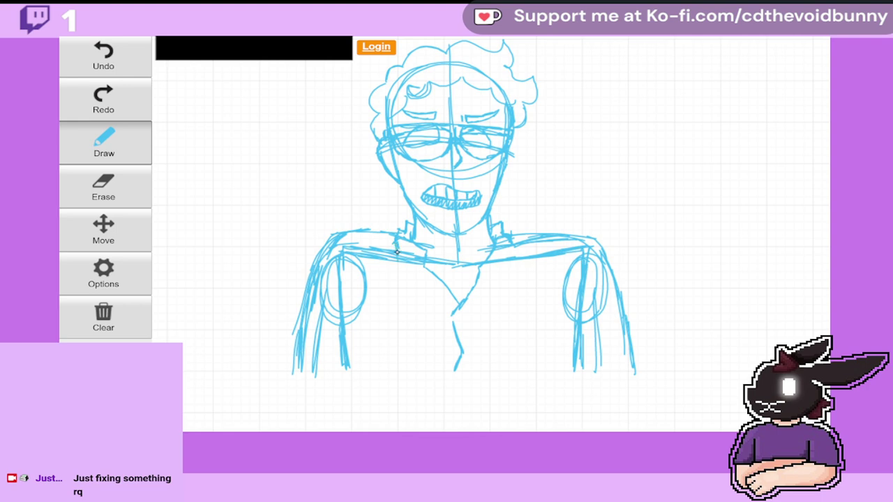
drag(418, 252, 394, 278)
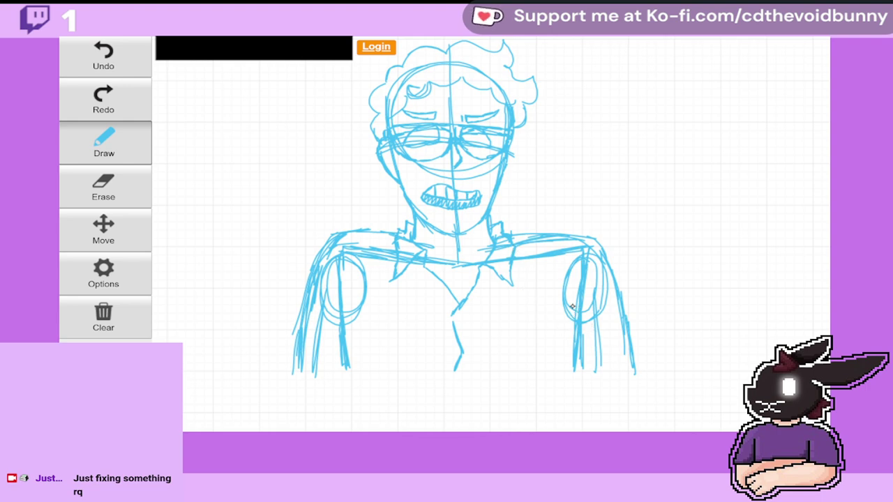
Step: Undo a stray chest stroke and sketch a rounded shape across the right shoulder, with a circle and an oval inside
mouse_move(499, 305)
mouse_down()
mouse_move(498, 340)
mouse_move(563, 345)
mouse_up()
click(92, 52)
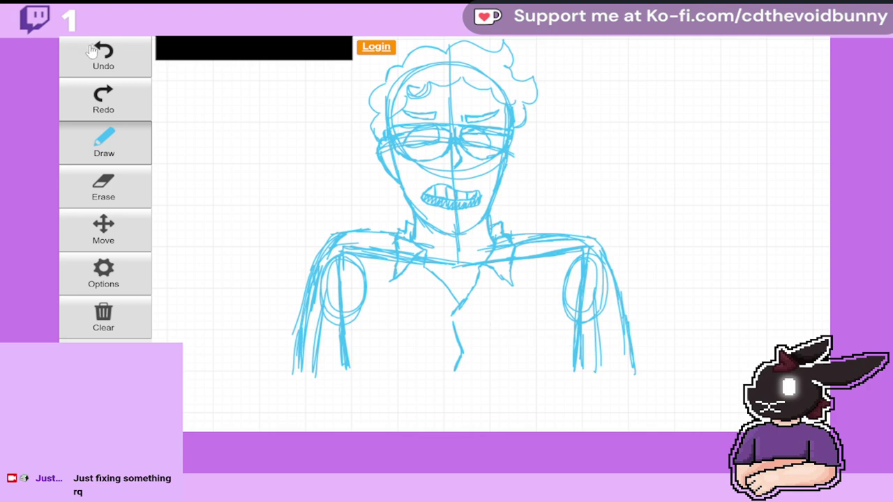
mouse_move(523, 279)
mouse_down()
mouse_move(530, 306)
mouse_move(548, 309)
mouse_move(606, 298)
mouse_up()
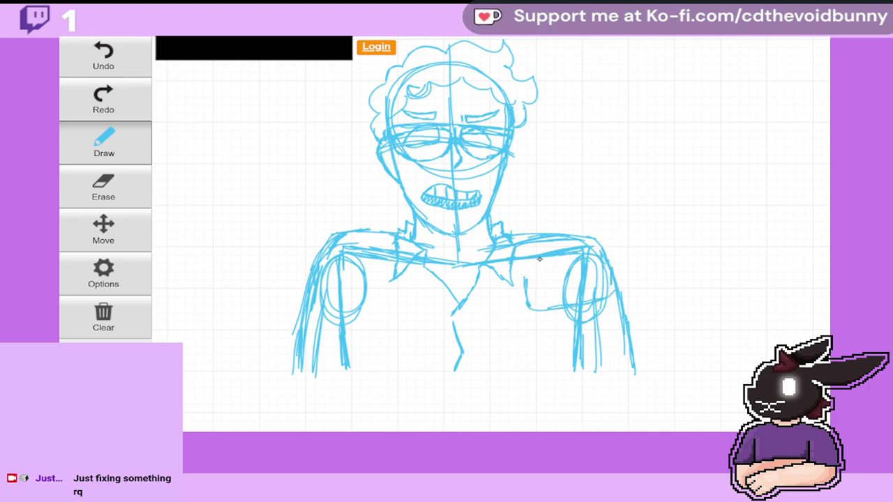
mouse_move(530, 268)
mouse_down()
mouse_move(587, 264)
mouse_move(565, 279)
mouse_move(522, 275)
mouse_move(551, 287)
mouse_move(522, 290)
mouse_move(561, 275)
mouse_move(560, 267)
mouse_move(574, 307)
mouse_move(558, 276)
mouse_move(579, 300)
mouse_move(566, 292)
mouse_move(611, 275)
mouse_move(595, 303)
mouse_move(594, 265)
mouse_up()
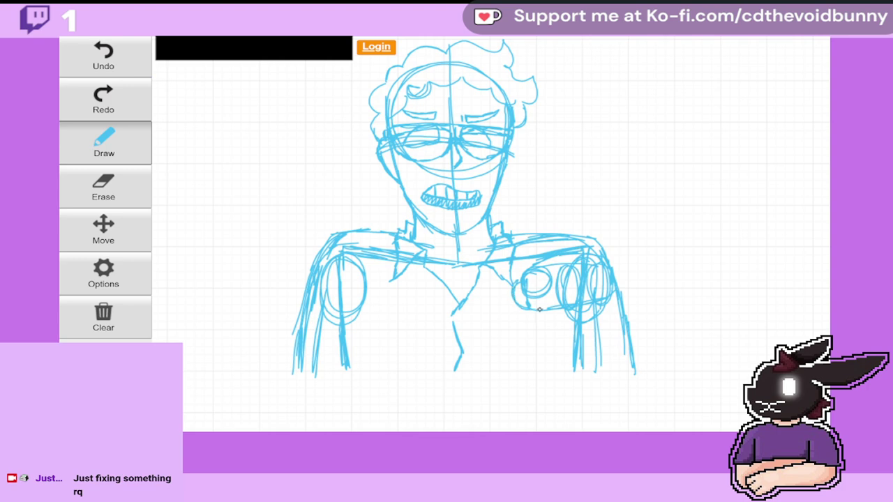
Step: Reinforce the underside of the rounded shoulder shape and draw slanted lines down from it along the torso and right arm
mouse_move(539, 310)
mouse_down()
mouse_move(609, 302)
mouse_move(625, 323)
mouse_move(599, 334)
mouse_move(576, 313)
mouse_move(598, 370)
mouse_up()
drag(589, 329, 604, 377)
drag(534, 318, 548, 381)
drag(609, 297, 648, 372)
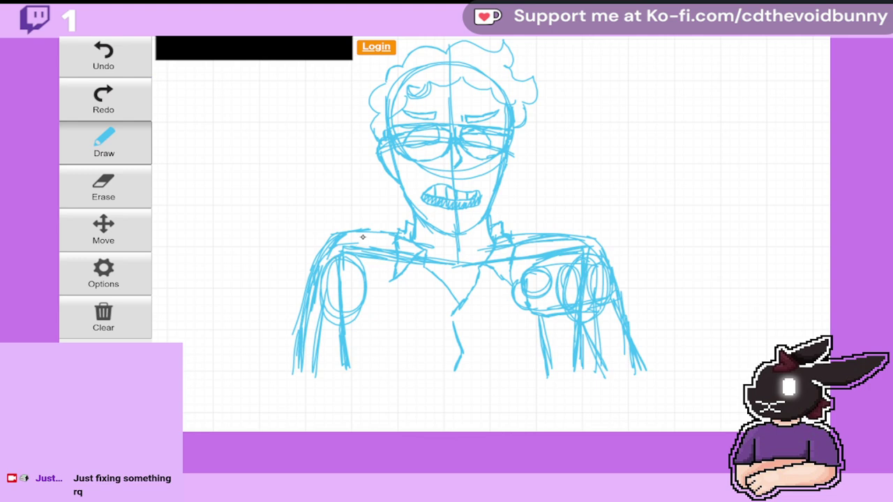
Step: Draw wavy curls of hair behind the left jaw down to the collar, undoing and redrawing the lowest curl
drag(383, 176, 388, 193)
mouse_move(392, 199)
mouse_down()
mouse_move(382, 221)
mouse_move(409, 221)
mouse_up()
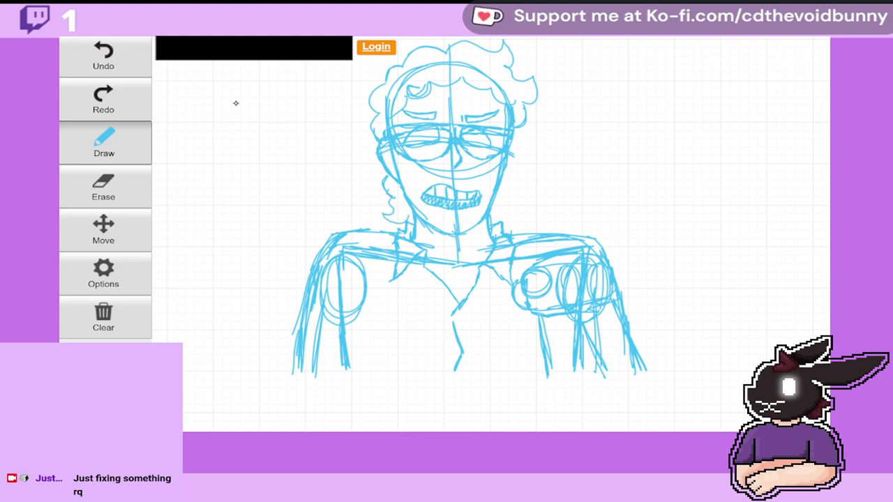
click(125, 58)
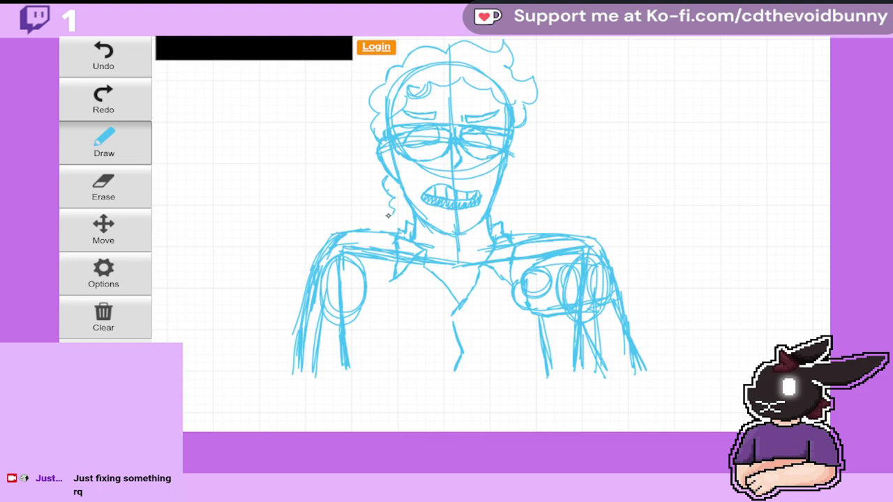
drag(388, 216, 407, 223)
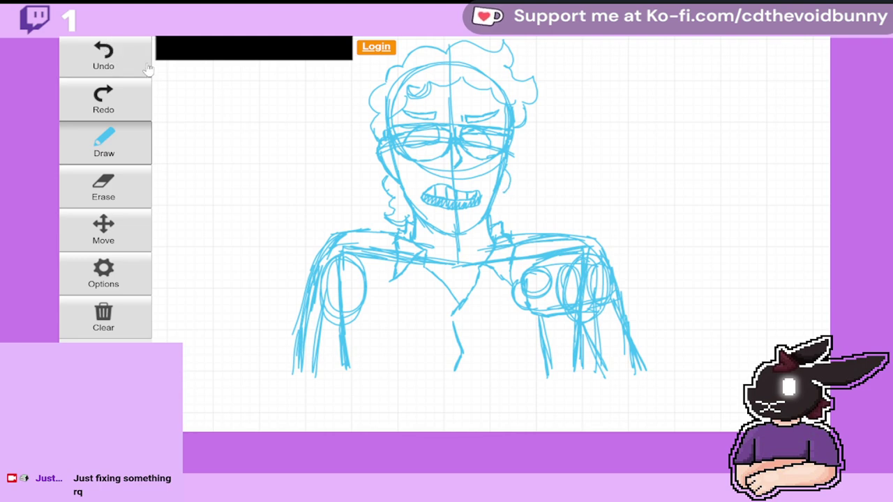
Step: Undo the stray right-side curl, outline the right ear and draw wavy curls below it down to the collar
click(116, 62)
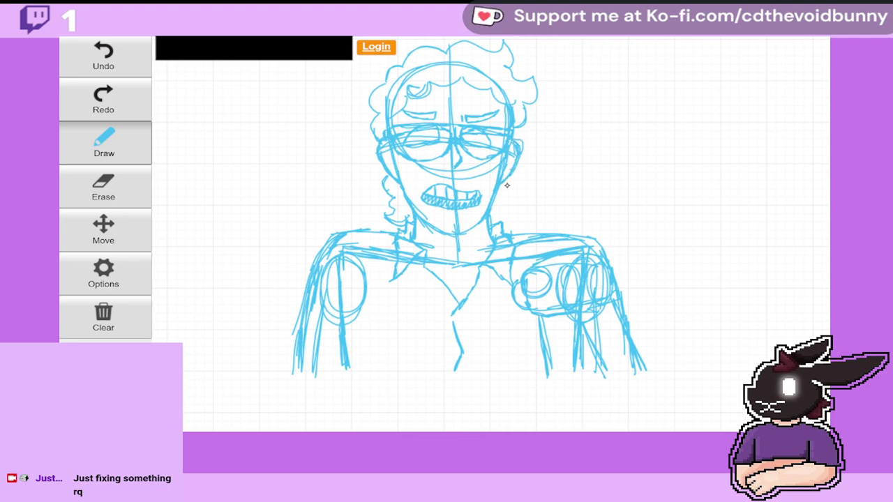
drag(507, 183, 506, 196)
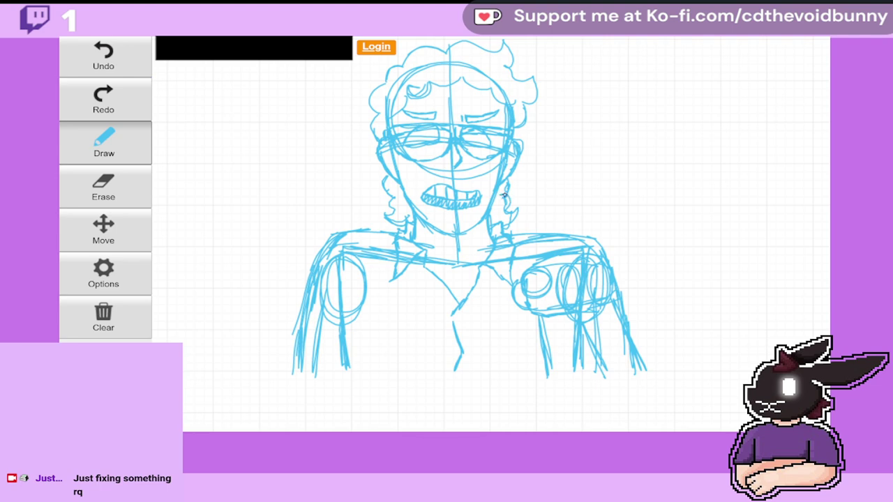
drag(507, 179, 509, 227)
Step: Sketch two pointed leaf shapes sprouting from the upper left of the hair, one upright and one sideways
click(119, 230)
drag(220, 70, 240, 167)
click(112, 150)
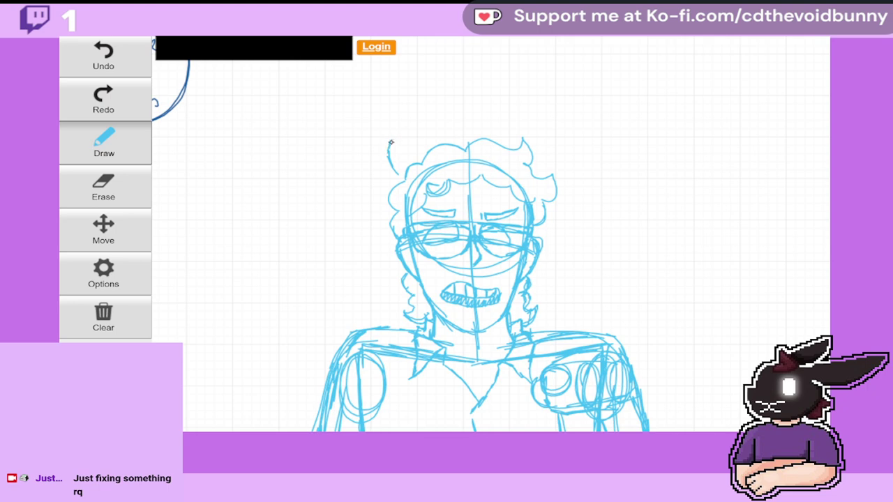
mouse_move(396, 140)
mouse_down()
mouse_move(399, 169)
mouse_move(394, 134)
mouse_move(393, 177)
mouse_move(371, 176)
mouse_move(392, 179)
mouse_up()
Step: Add small light-blue curls inside the hair beside the left temple
click(104, 228)
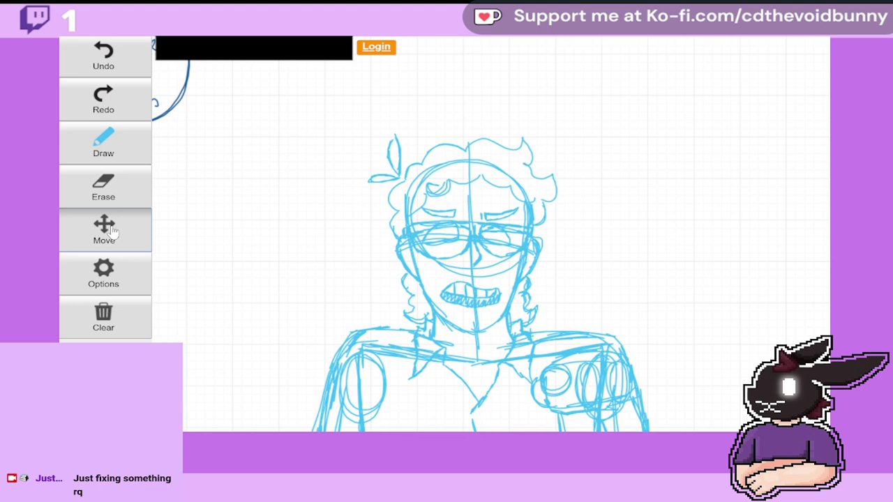
mouse_move(572, 152)
mouse_down()
mouse_move(572, 173)
mouse_move(558, 140)
mouse_up()
click(119, 137)
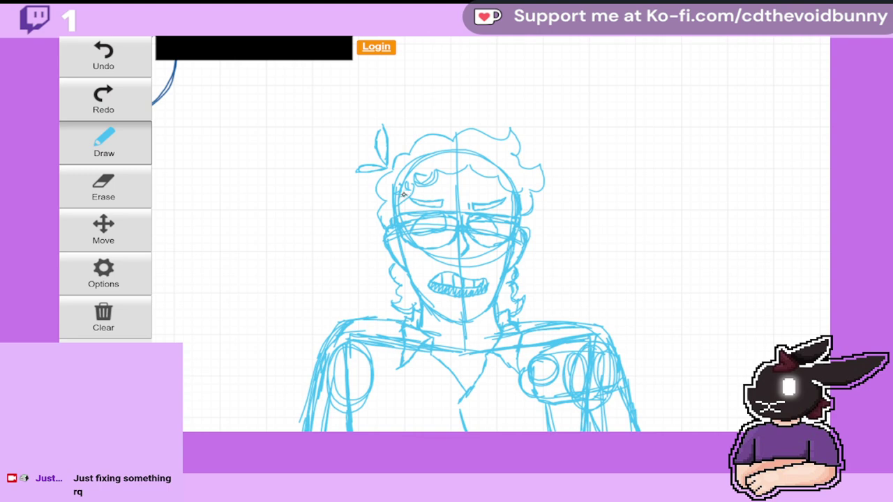
Step: Switch the pen colour to black and ink the scalloped fringe across the forehead, including the small curl
click(143, 241)
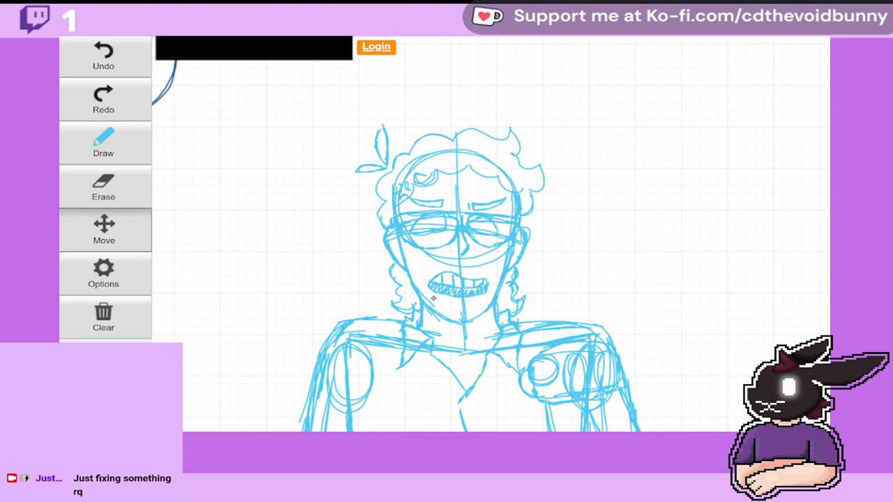
mouse_move(433, 298)
mouse_down()
mouse_move(414, 219)
mouse_move(394, 199)
mouse_up()
click(123, 139)
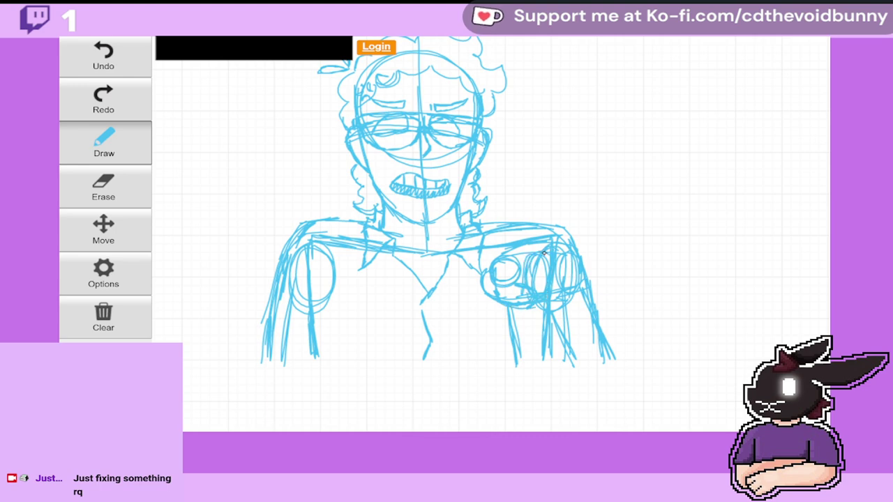
click(101, 148)
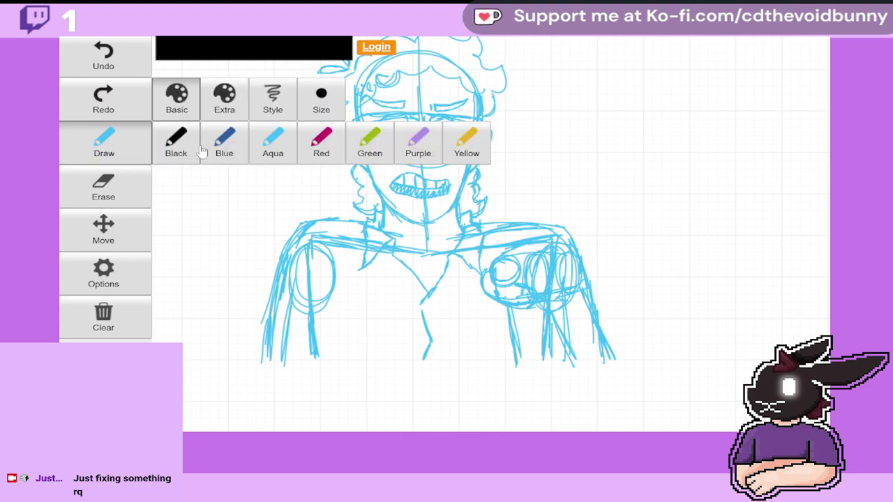
click(156, 152)
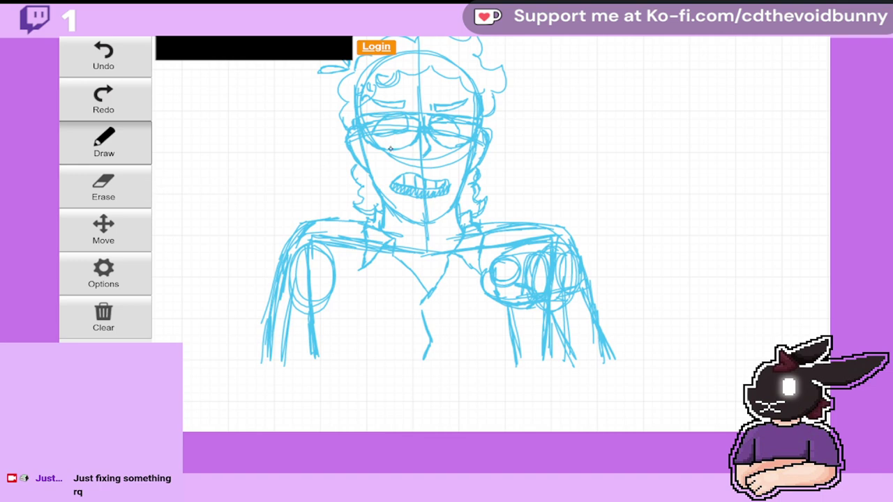
mouse_move(361, 108)
mouse_down()
mouse_move(354, 119)
mouse_move(377, 85)
mouse_up()
mouse_move(380, 72)
mouse_down()
mouse_move(413, 79)
mouse_move(401, 75)
mouse_move(449, 68)
mouse_move(435, 67)
mouse_move(489, 92)
mouse_up()
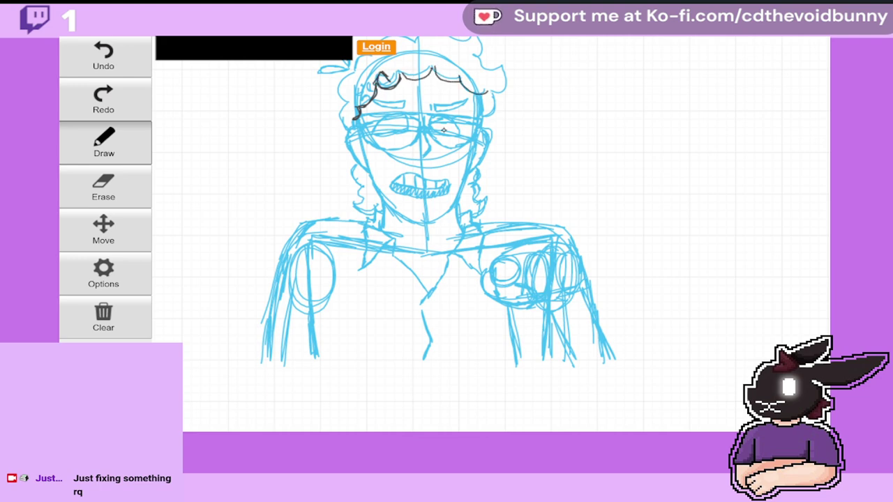
Step: Ink the outer outline of the curly hair in black on both sides, undoing and redrawing the upper left curl
click(103, 230)
mouse_move(473, 127)
mouse_down()
mouse_move(483, 132)
mouse_move(467, 191)
mouse_up()
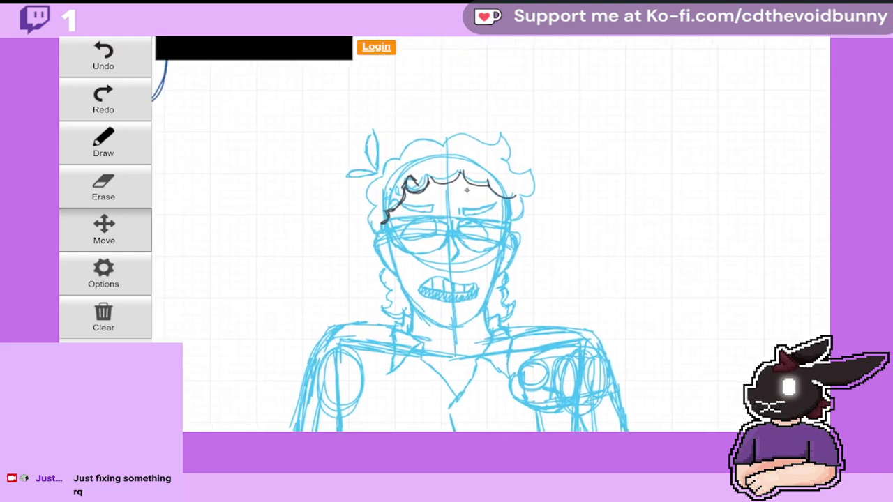
click(103, 142)
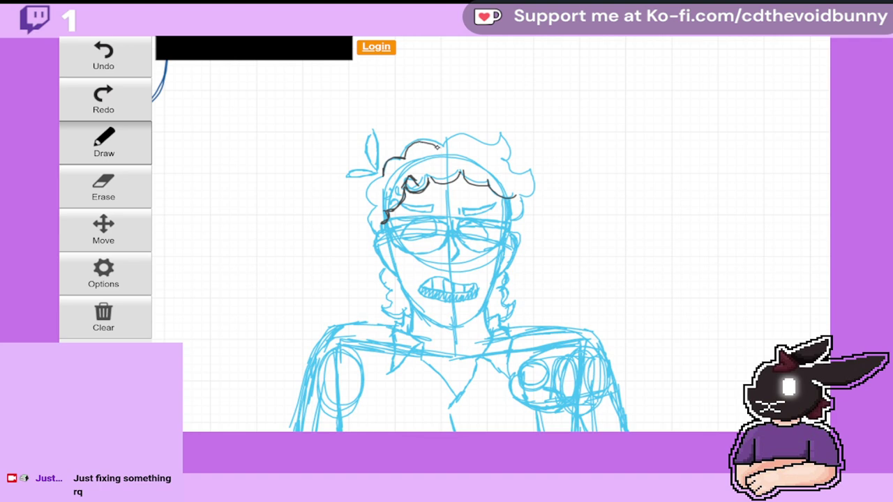
drag(438, 146, 445, 148)
click(105, 55)
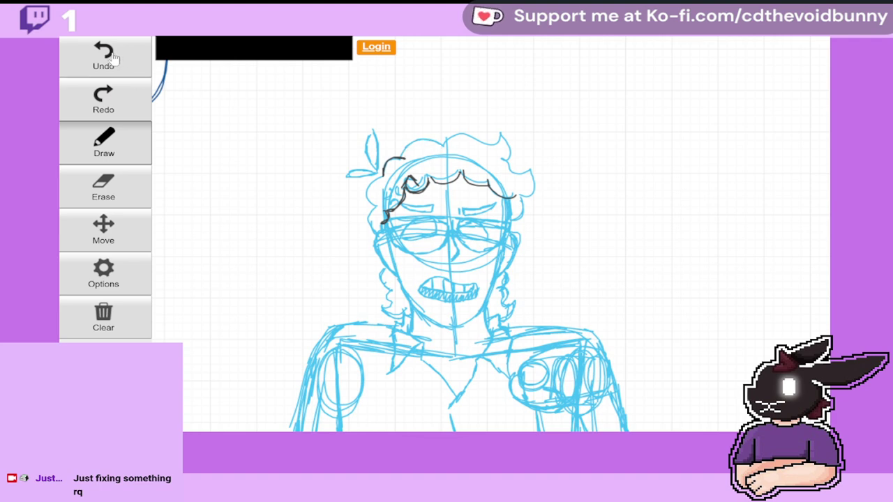
mouse_move(404, 157)
mouse_down()
mouse_move(436, 142)
mouse_move(448, 148)
mouse_up()
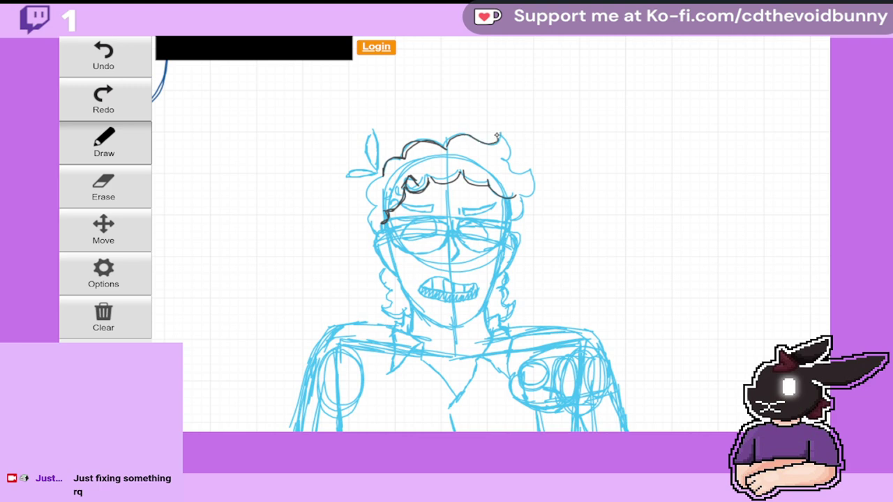
mouse_move(497, 135)
mouse_down()
mouse_move(513, 171)
mouse_move(534, 169)
mouse_move(514, 218)
mouse_up()
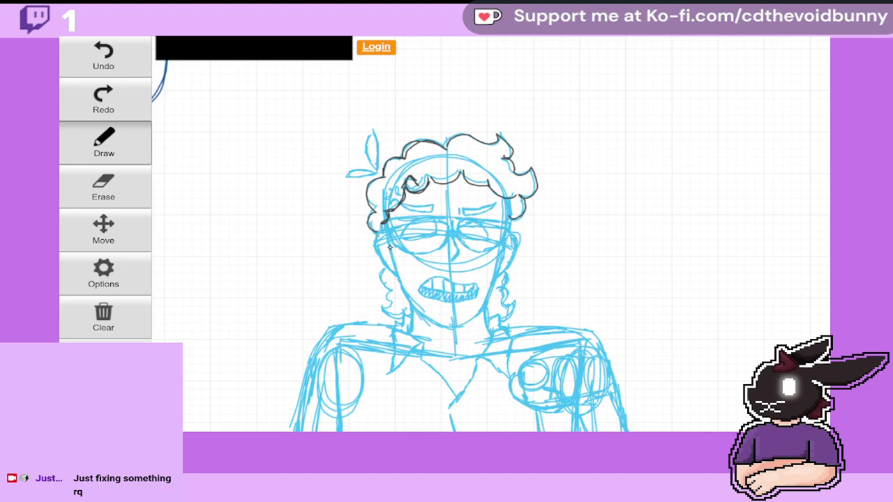
Step: Ink both ears and the jawline in black, undoing and redrawing the first left-ear stroke at a closer zoom
mouse_move(382, 230)
mouse_down()
mouse_move(373, 238)
mouse_move(386, 274)
mouse_up()
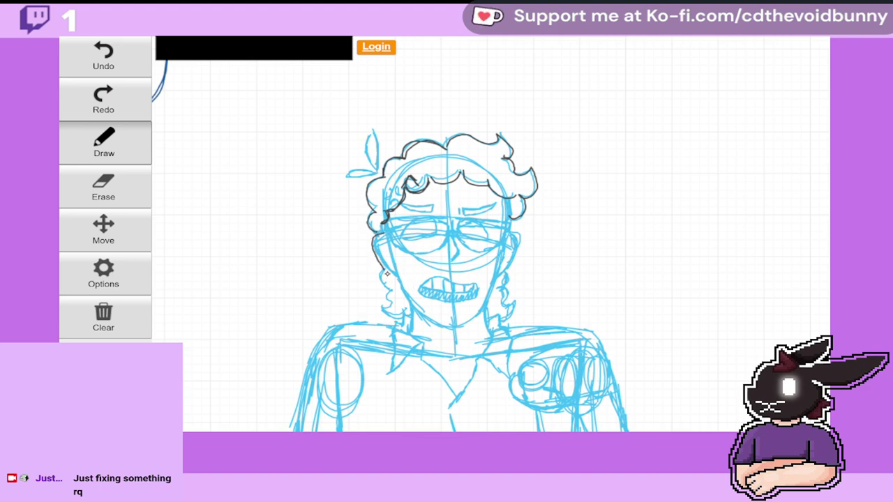
click(125, 66)
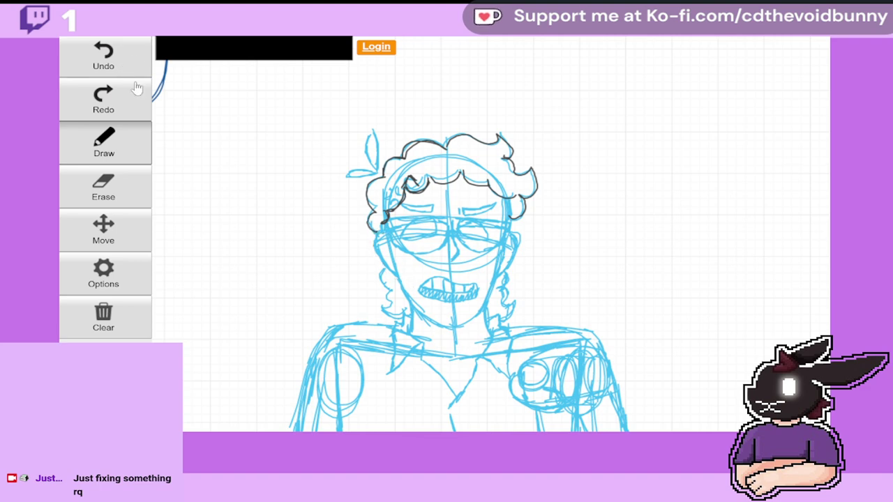
click(85, 278)
click(232, 151)
click(125, 235)
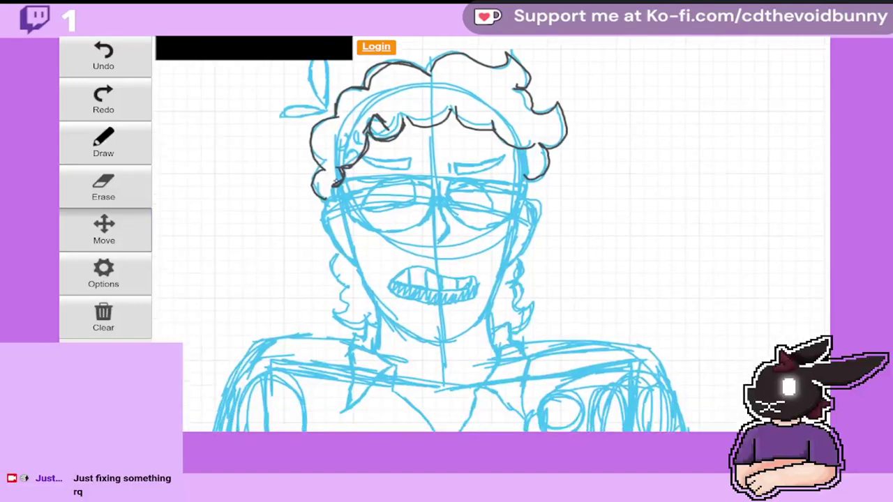
drag(355, 189, 365, 168)
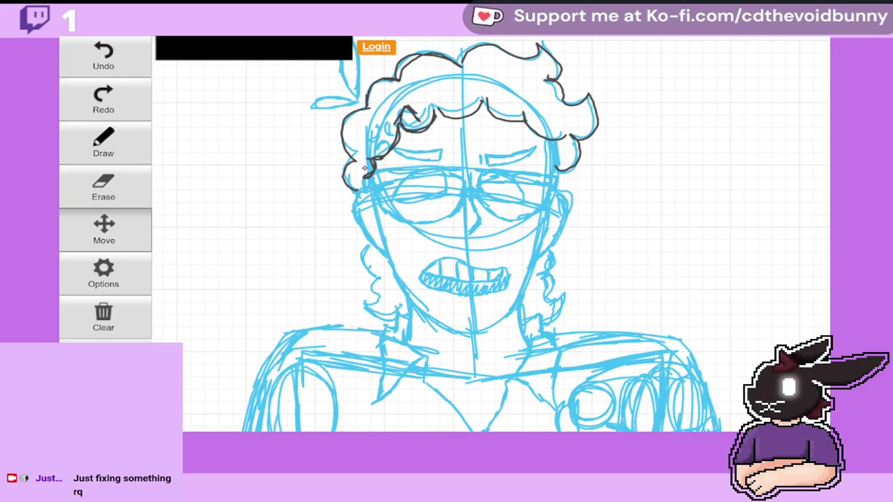
click(104, 143)
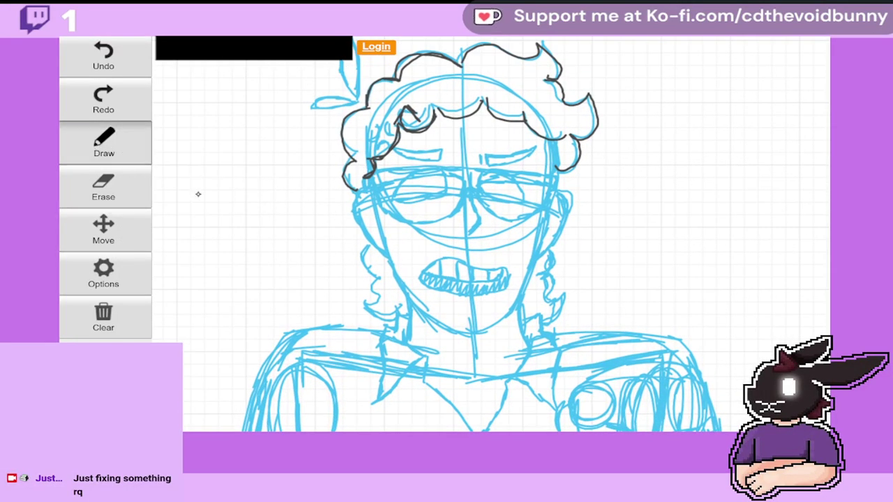
mouse_move(358, 194)
mouse_down()
mouse_move(367, 238)
mouse_move(385, 256)
mouse_up()
mouse_move(373, 194)
mouse_down()
mouse_move(389, 272)
mouse_move(422, 318)
mouse_move(498, 330)
mouse_move(526, 302)
mouse_up()
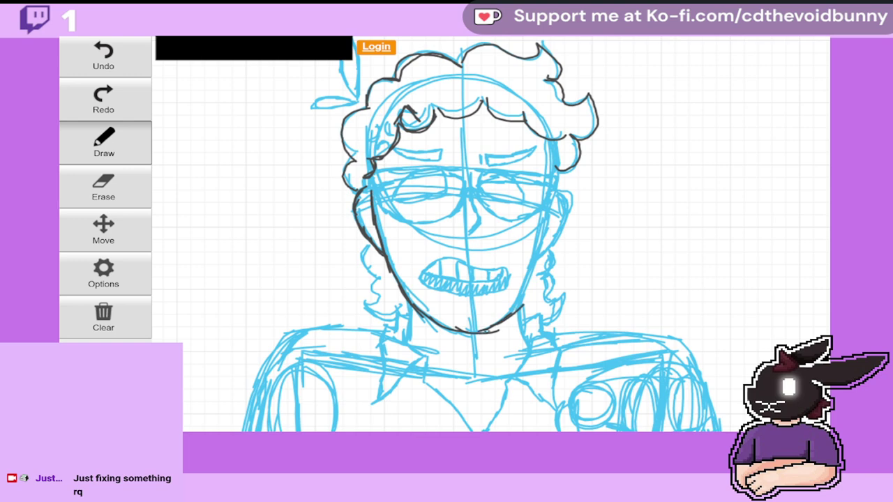
mouse_move(482, 329)
mouse_down()
mouse_move(537, 274)
mouse_move(554, 200)
mouse_move(537, 261)
mouse_up()
mouse_move(558, 188)
mouse_down()
mouse_move(568, 203)
mouse_move(552, 248)
mouse_up()
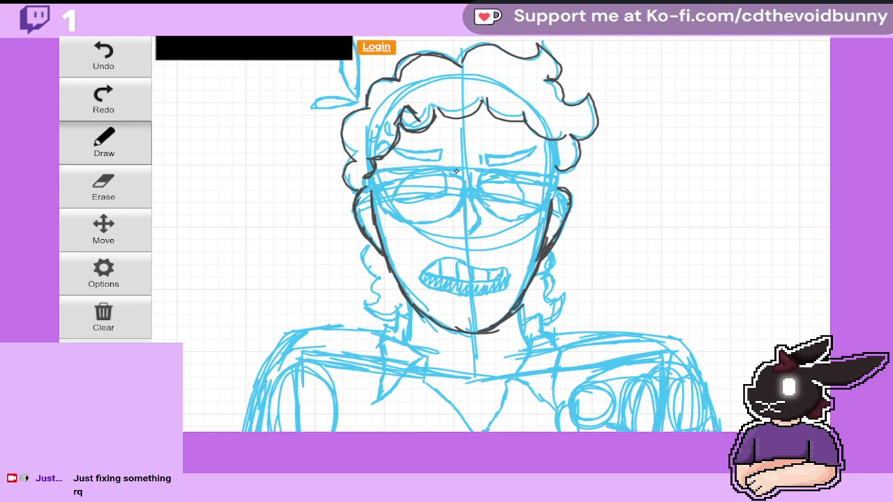
Step: Ink the glasses in black, with the top bar, lower rims, nose bridge and inner lens edges
mouse_move(455, 171)
mouse_down()
mouse_move(387, 166)
mouse_move(375, 171)
mouse_move(422, 168)
mouse_move(368, 183)
mouse_up()
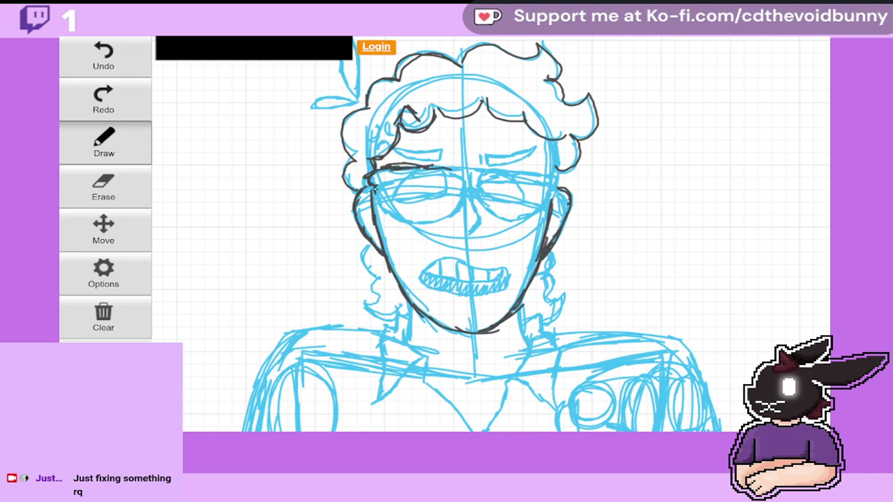
mouse_move(388, 217)
mouse_down()
mouse_move(423, 222)
mouse_move(453, 200)
mouse_move(489, 200)
mouse_move(477, 202)
mouse_move(477, 194)
mouse_move(516, 224)
mouse_move(507, 222)
mouse_move(541, 211)
mouse_up()
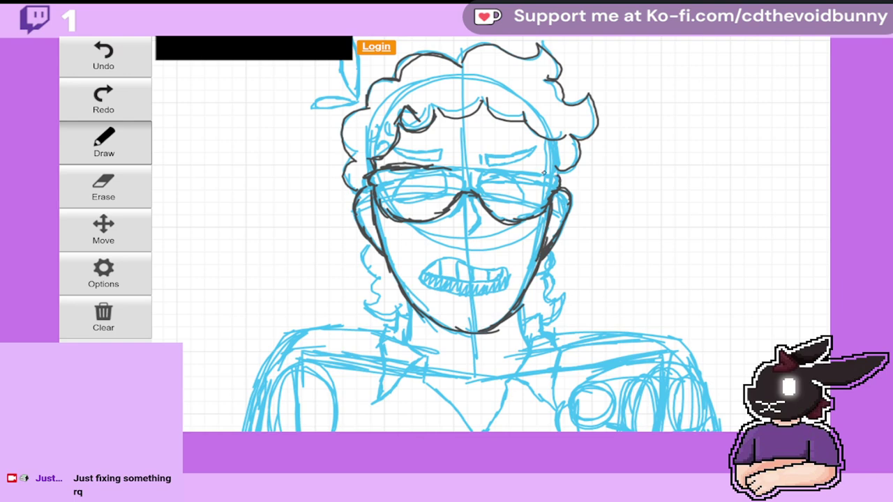
drag(558, 175, 437, 169)
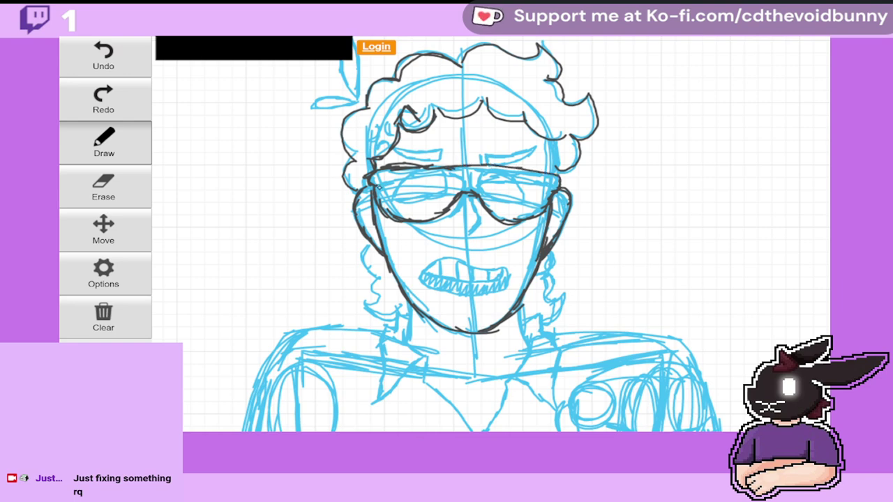
drag(380, 184, 403, 179)
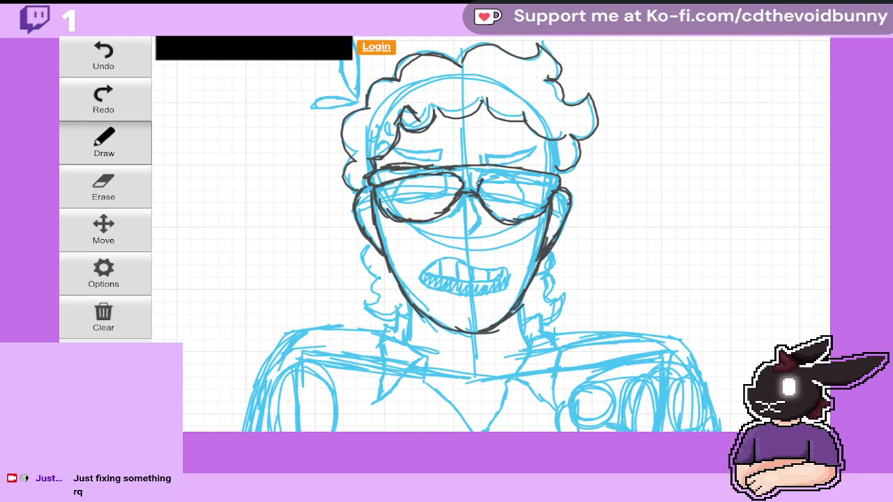
mouse_move(474, 180)
mouse_down()
mouse_move(533, 180)
mouse_move(552, 192)
mouse_up()
Step: Ink the two slanted, angry eyebrows in black above the glasses
drag(398, 148, 455, 160)
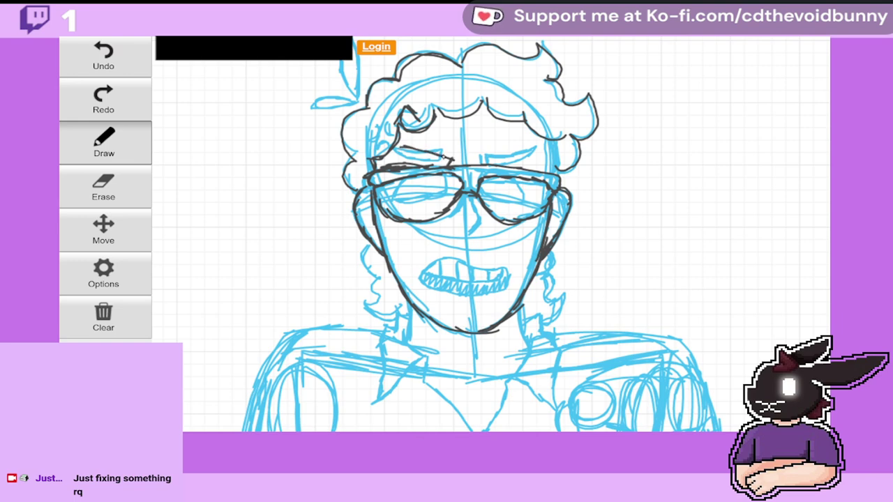
drag(396, 144, 405, 148)
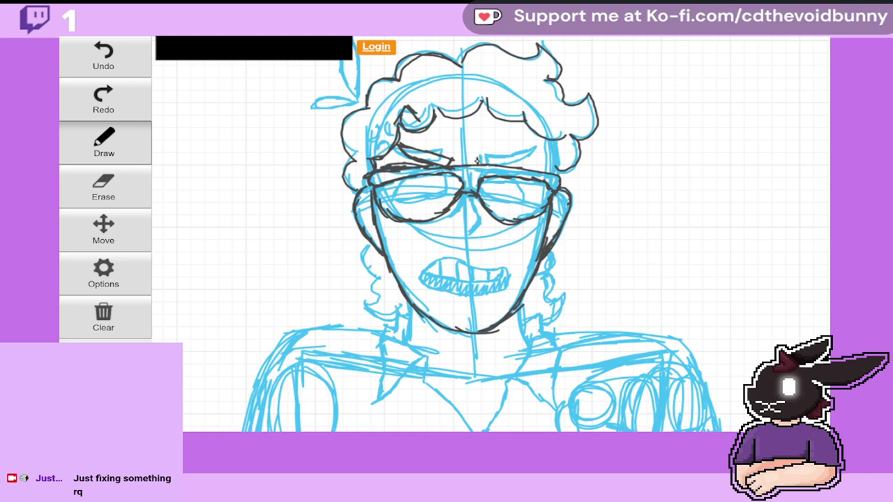
mouse_move(480, 166)
mouse_down()
mouse_move(536, 148)
mouse_move(522, 157)
mouse_up()
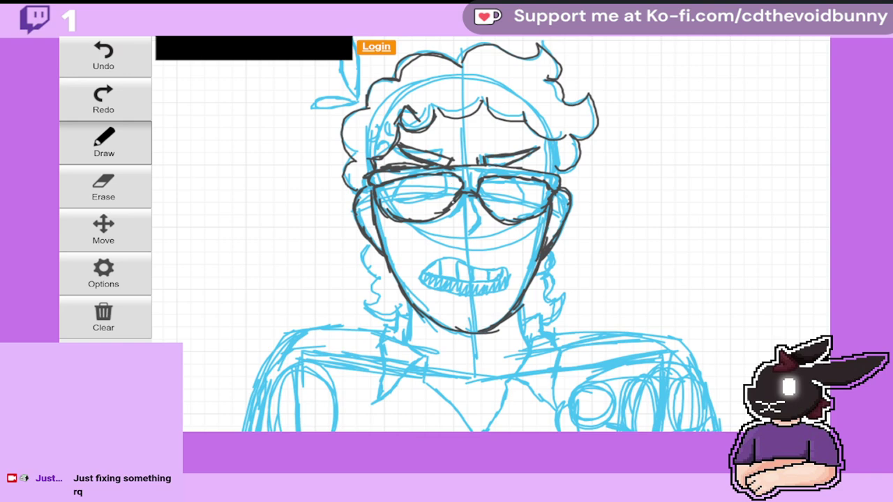
Step: Ink the upright and sideways leaf shapes at the upper left of the hair in black
click(137, 223)
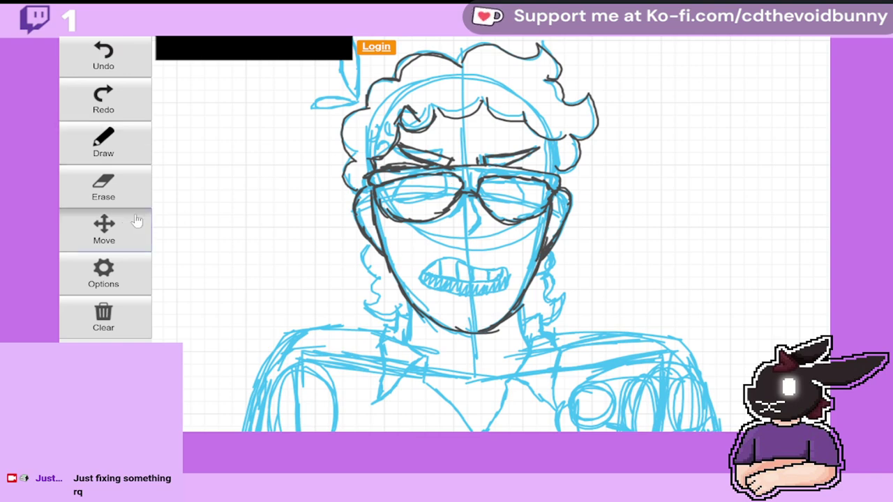
drag(287, 162, 306, 239)
click(119, 144)
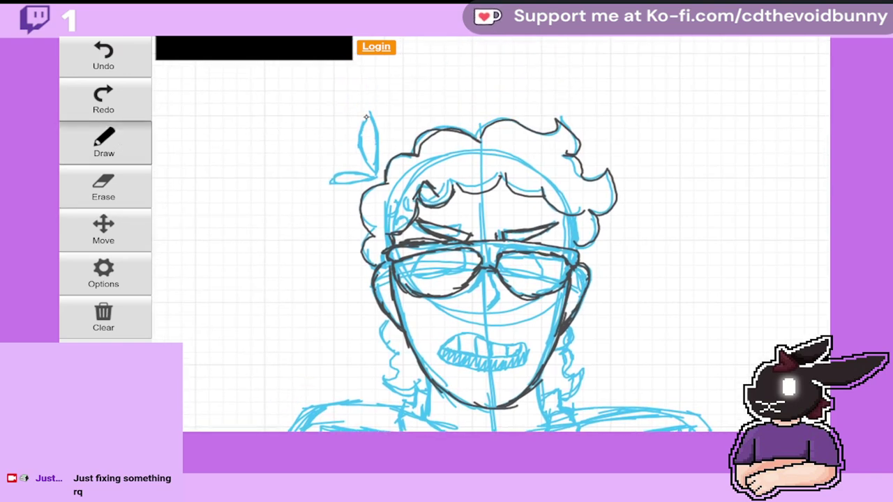
mouse_move(366, 117)
mouse_down()
mouse_move(366, 150)
mouse_move(379, 169)
mouse_move(377, 123)
mouse_move(361, 139)
mouse_move(378, 169)
mouse_move(333, 179)
mouse_move(380, 180)
mouse_up()
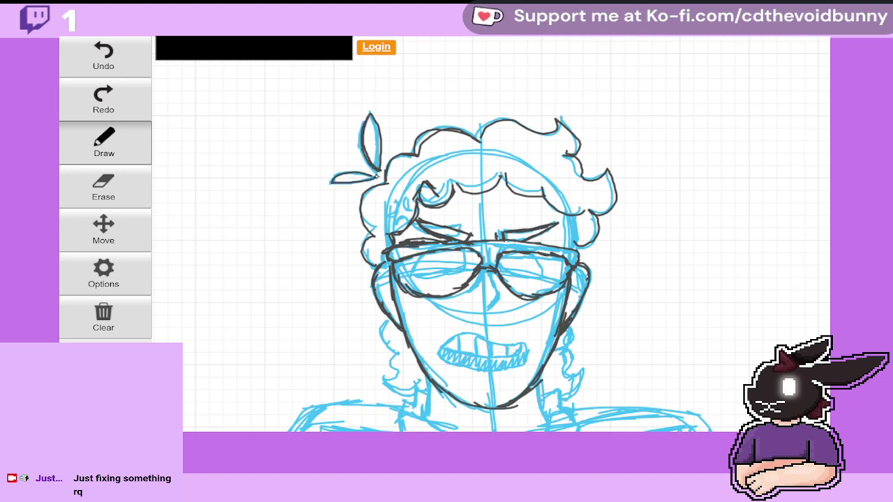
Step: Ink the nose and the open mouth with its teeth in black, undoing and redrawing the mouth's lower line
click(112, 235)
mouse_move(439, 316)
mouse_down()
mouse_move(459, 283)
mouse_move(403, 213)
mouse_up()
click(116, 145)
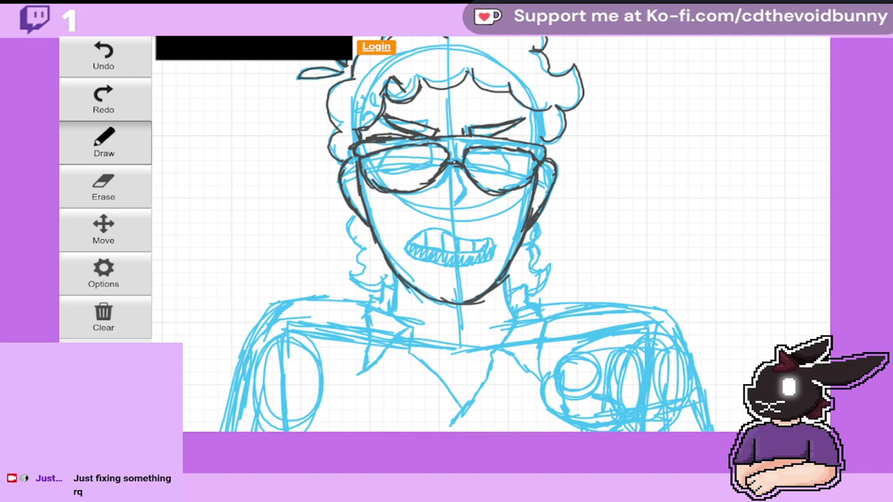
mouse_move(451, 155)
mouse_down()
mouse_move(467, 166)
mouse_move(459, 201)
mouse_up()
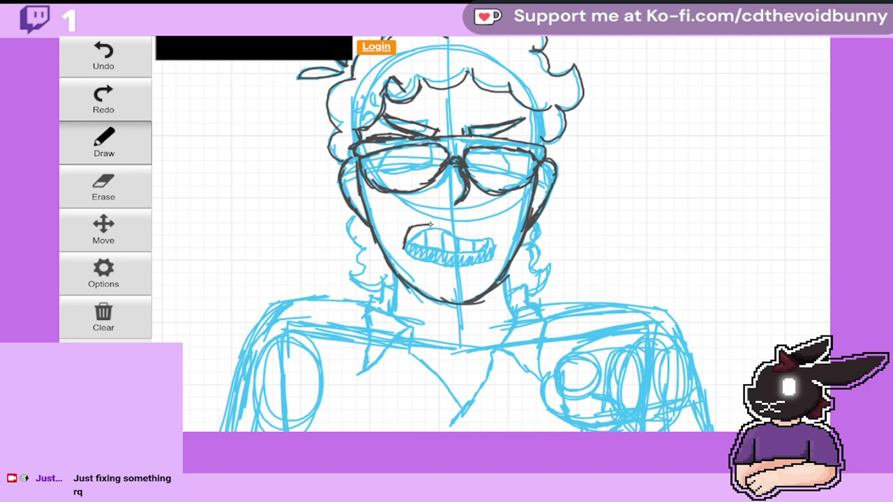
mouse_move(431, 224)
mouse_down()
mouse_move(489, 241)
mouse_move(491, 258)
mouse_move(403, 250)
mouse_up()
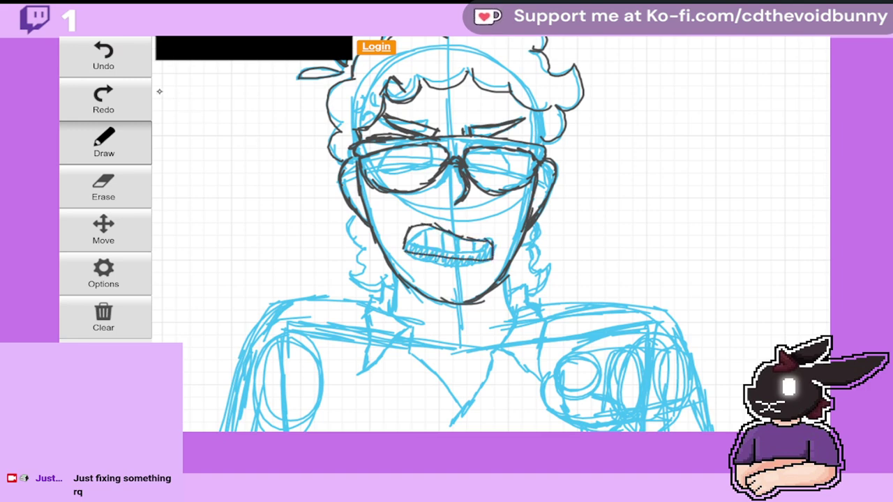
click(115, 60)
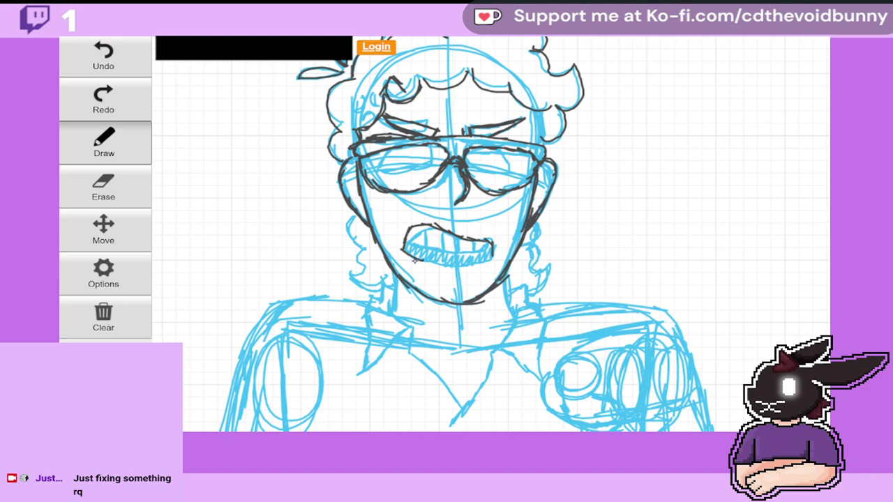
mouse_move(407, 254)
mouse_down()
mouse_move(451, 266)
mouse_move(491, 259)
mouse_up()
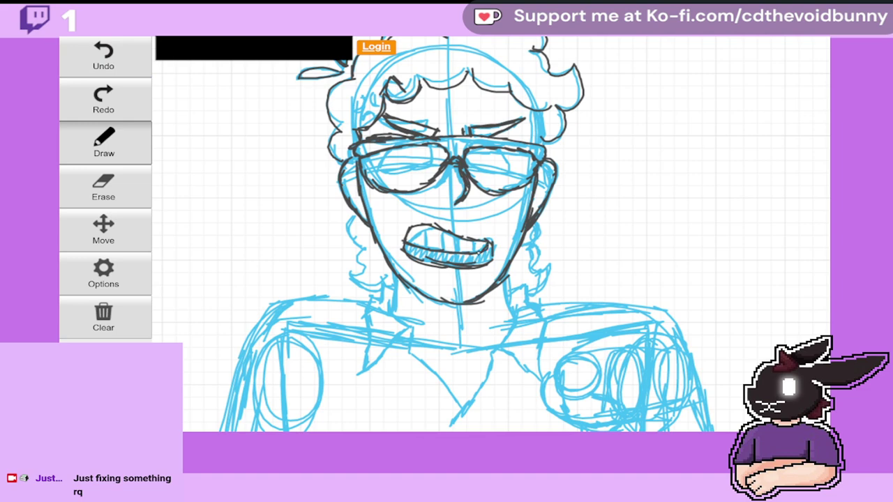
mouse_move(420, 230)
mouse_down()
mouse_move(473, 246)
mouse_move(454, 253)
mouse_up()
Step: Ink both sides of the neck and the two short throat lines in black below the jaw
click(105, 230)
drag(113, 233, 116, 162)
click(115, 161)
drag(382, 188, 381, 221)
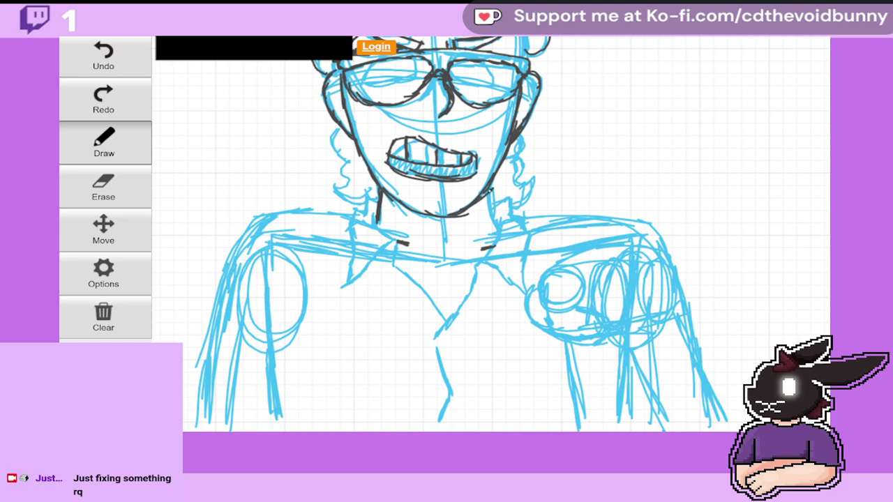
drag(488, 190, 497, 239)
mouse_move(419, 215)
mouse_down()
mouse_move(428, 233)
mouse_move(462, 227)
mouse_move(458, 236)
mouse_up()
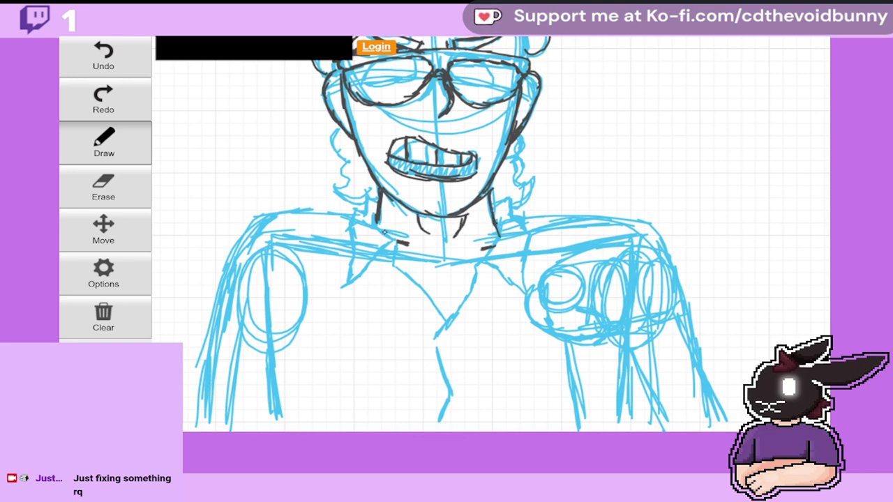
Step: Ink the shirt's V-neckline and pointed collar in black, plus the curls hanging beside the jaw on both sides
mouse_move(395, 259)
mouse_down()
mouse_move(443, 325)
mouse_move(465, 303)
mouse_move(501, 223)
mouse_up()
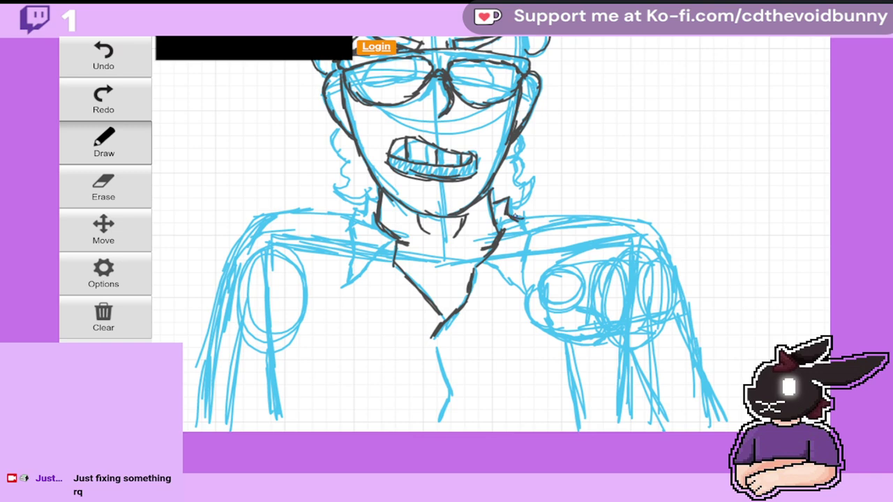
mouse_move(520, 213)
mouse_down()
mouse_move(537, 238)
mouse_move(518, 296)
mouse_up()
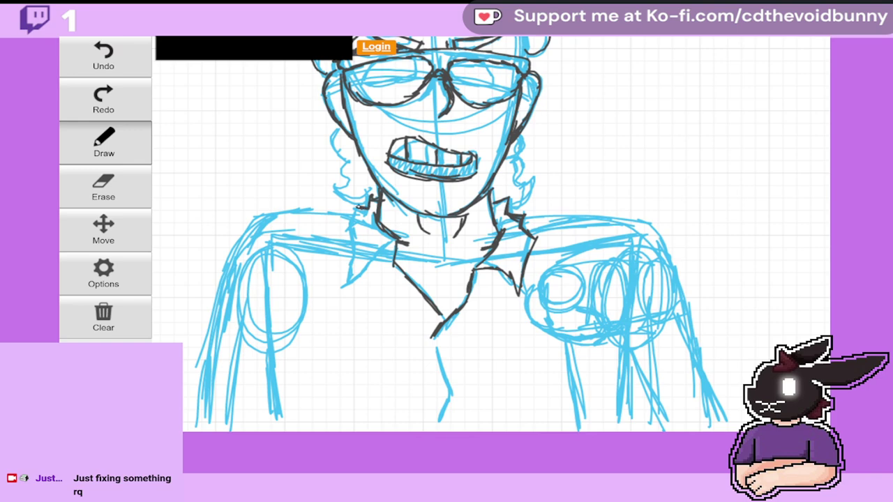
mouse_move(360, 205)
mouse_down()
mouse_move(345, 226)
mouse_move(343, 287)
mouse_move(391, 243)
mouse_up()
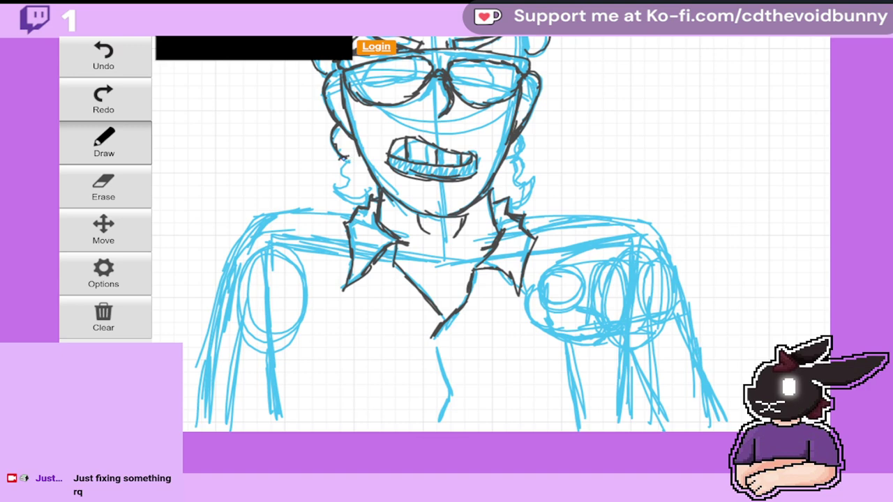
mouse_move(343, 155)
mouse_down()
mouse_move(333, 188)
mouse_move(367, 206)
mouse_up()
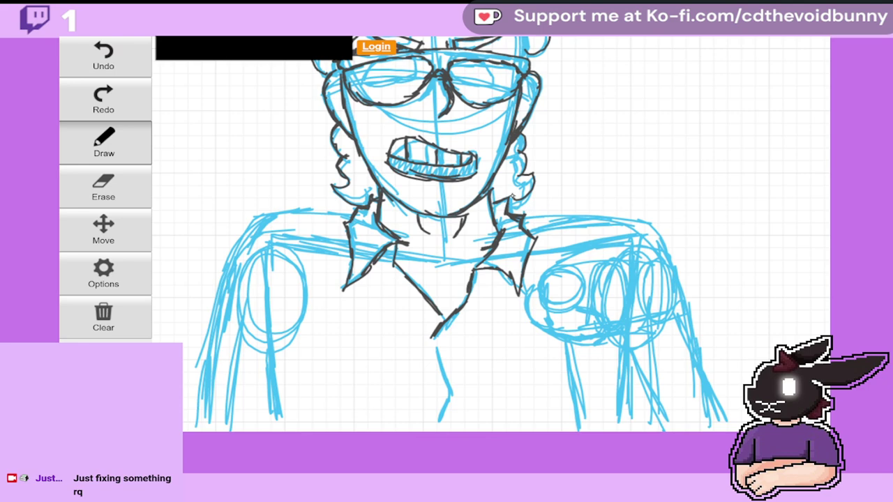
Step: Ink the shoulder and the outer and inner lines of the lowered arm in black on the character's screen-left side
click(130, 226)
drag(313, 209, 307, 367)
drag(251, 422, 255, 153)
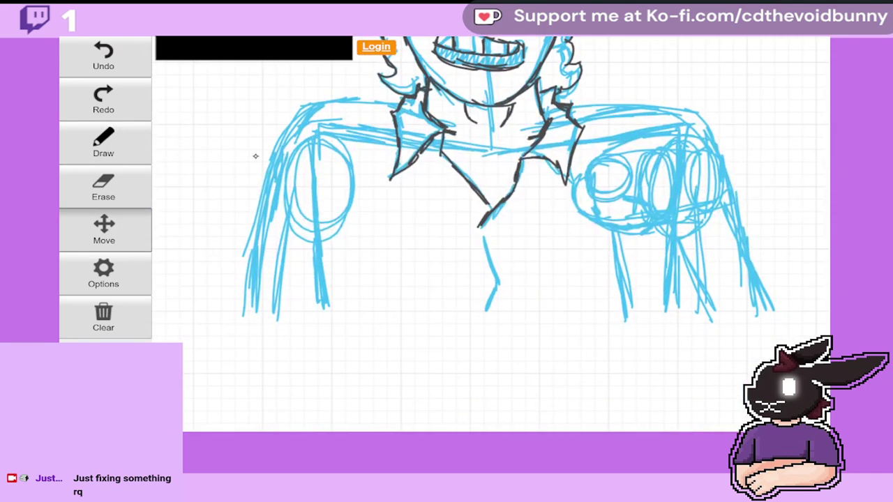
click(123, 144)
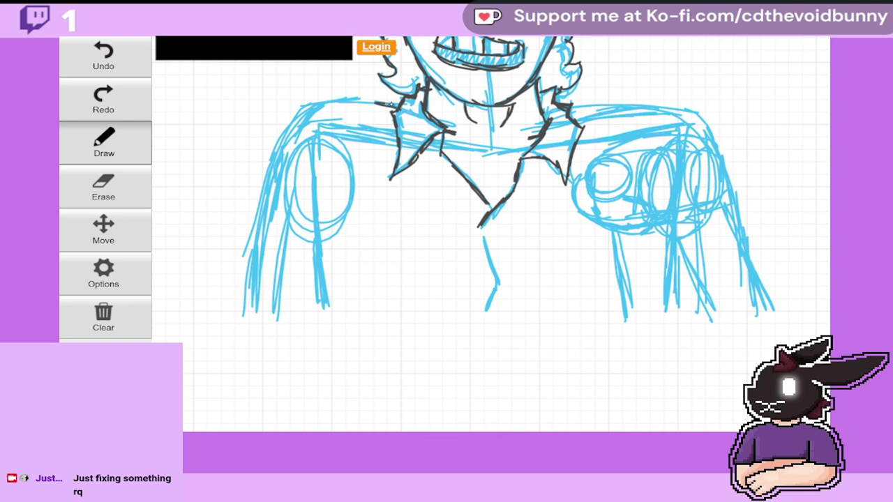
mouse_move(396, 106)
mouse_down()
mouse_move(314, 98)
mouse_move(251, 221)
mouse_up()
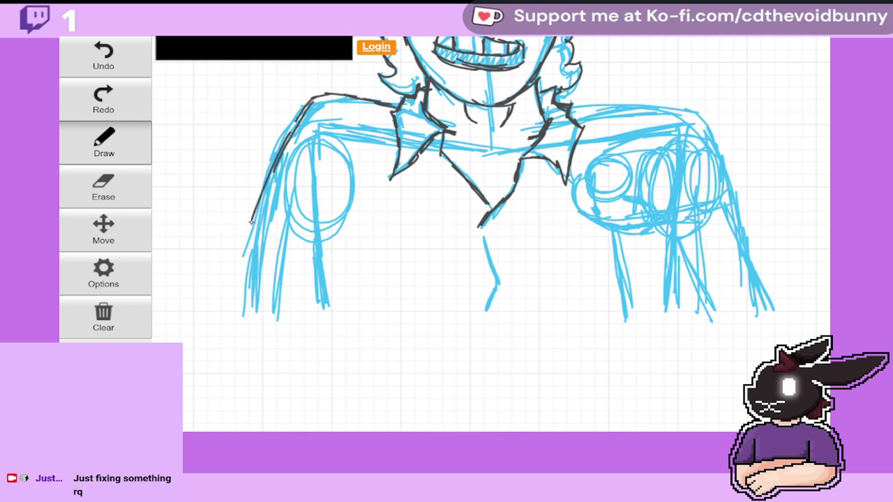
drag(282, 138, 268, 168)
mouse_move(312, 106)
mouse_down()
mouse_move(273, 158)
mouse_move(293, 124)
mouse_move(266, 180)
mouse_move(237, 269)
mouse_up()
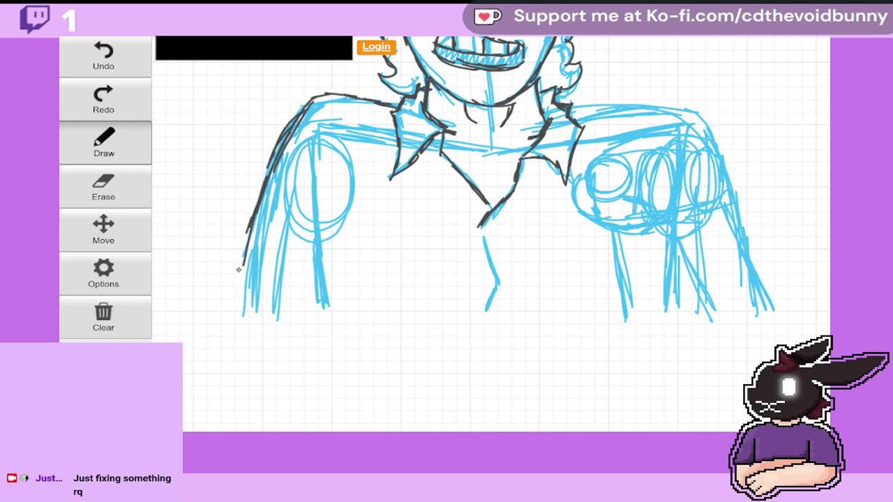
mouse_move(247, 235)
mouse_down()
mouse_move(232, 307)
mouse_move(236, 279)
mouse_up()
mouse_move(319, 302)
mouse_down()
mouse_move(318, 197)
mouse_move(313, 221)
mouse_move(310, 198)
mouse_move(310, 232)
mouse_up()
drag(314, 99, 306, 162)
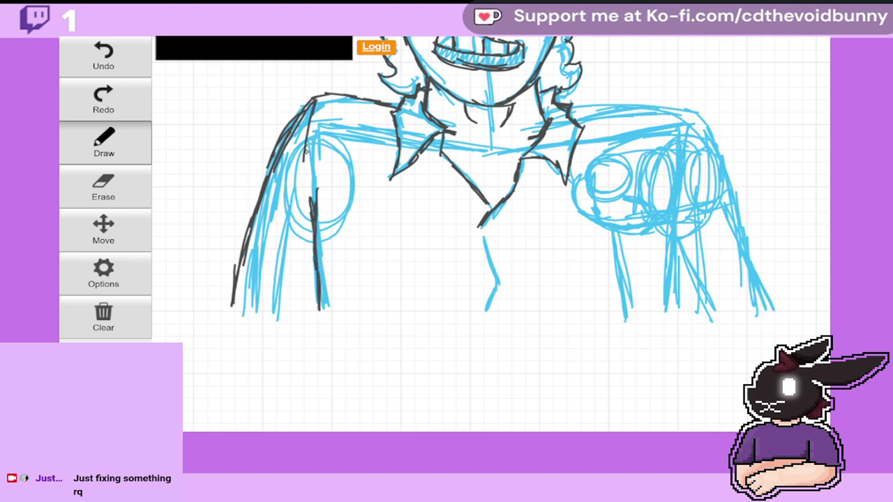
drag(314, 114, 305, 171)
mouse_move(569, 110)
mouse_down()
mouse_move(689, 110)
mouse_move(715, 155)
mouse_up()
mouse_move(697, 115)
mouse_down()
mouse_move(713, 147)
mouse_move(628, 100)
mouse_move(579, 106)
mouse_up()
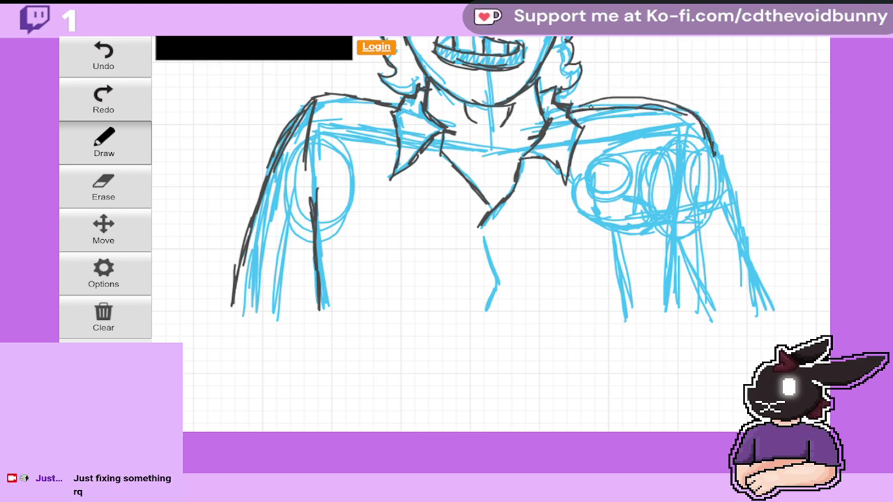
click(115, 58)
click(115, 60)
click(115, 60)
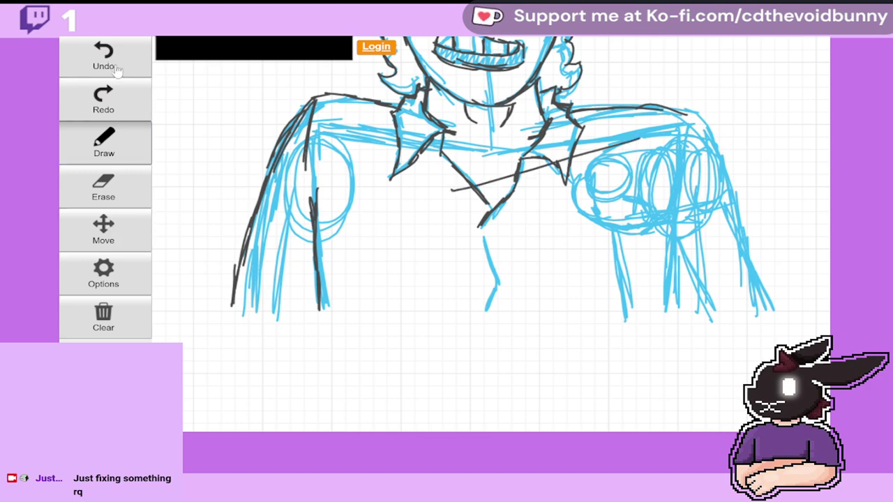
Step: Undo the stray line across the chest and the uneven shoulder strokes, and redraw the shoulder above the raised fist in black
click(105, 231)
drag(624, 159, 453, 215)
click(101, 55)
click(101, 56)
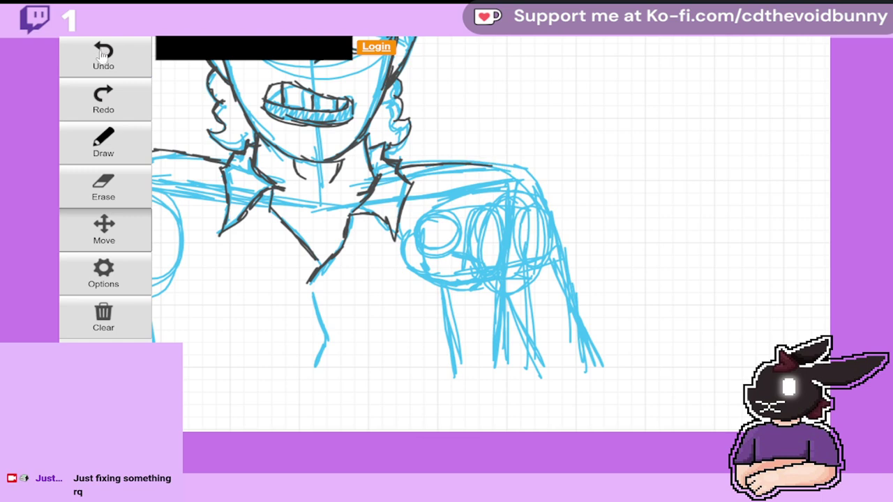
click(101, 56)
click(101, 56)
click(103, 147)
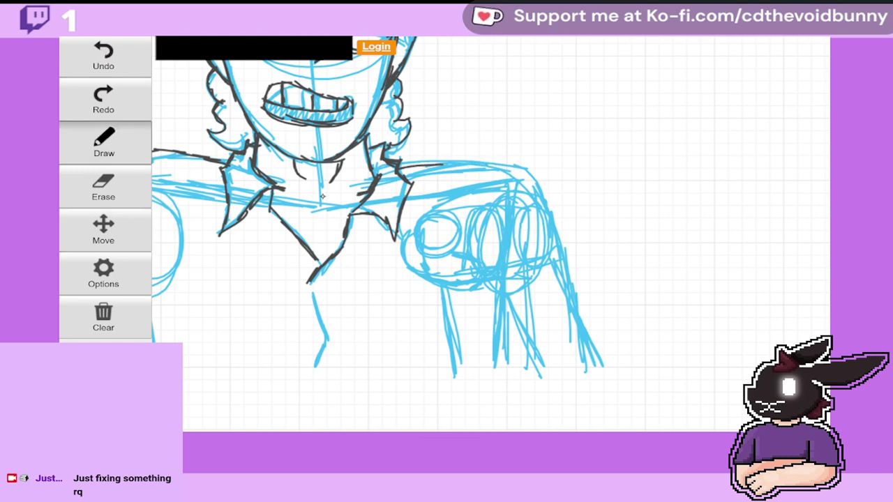
drag(401, 171, 488, 161)
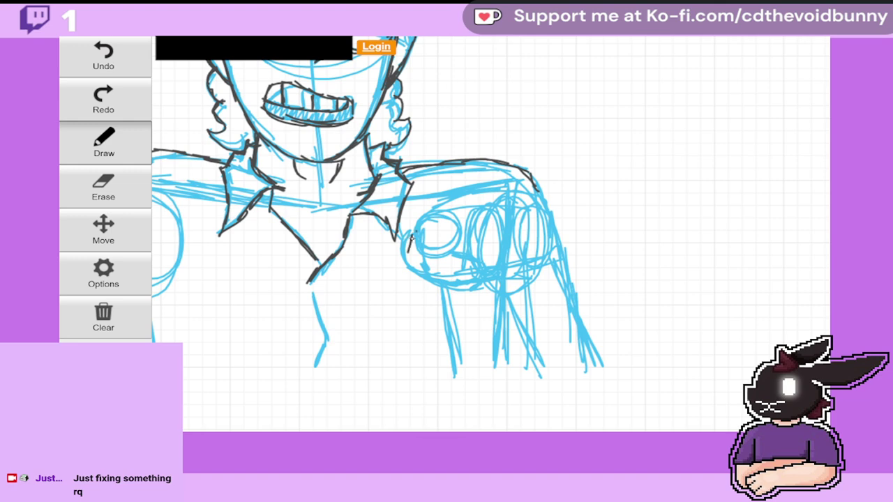
Step: Ink the raised fist in black, with the thumb, round fingertip, knuckle outline, finger divisions and heel of the hand
mouse_move(411, 236)
mouse_down()
mouse_move(410, 269)
mouse_move(440, 282)
mouse_move(473, 281)
mouse_move(484, 269)
mouse_move(458, 254)
mouse_up()
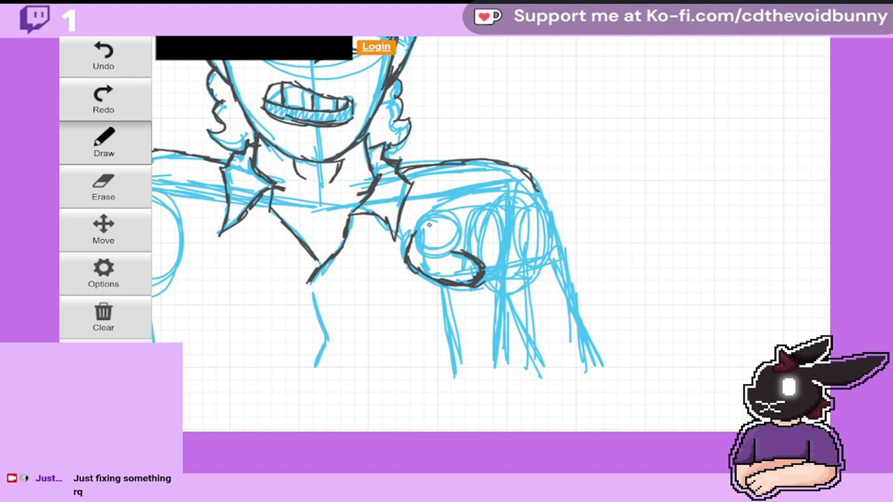
mouse_move(428, 225)
mouse_down()
mouse_move(417, 248)
mouse_move(451, 258)
mouse_move(447, 212)
mouse_move(420, 230)
mouse_up()
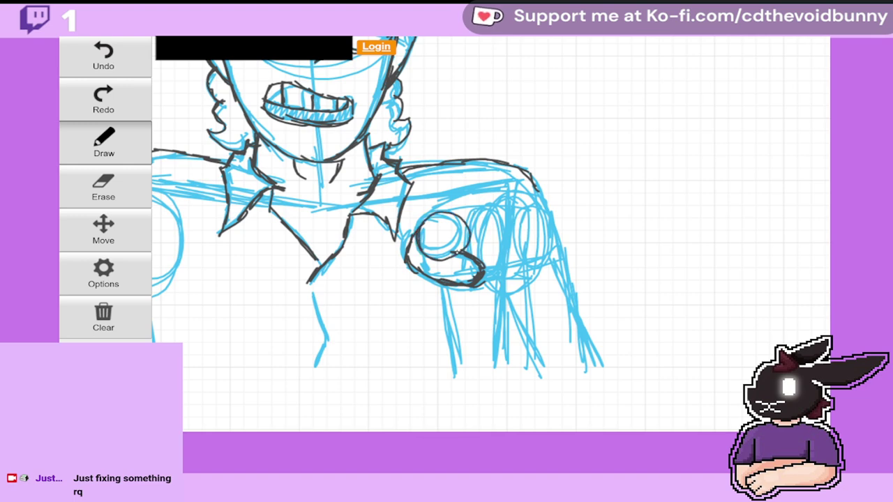
mouse_move(464, 252)
mouse_down()
mouse_move(455, 216)
mouse_move(442, 207)
mouse_up()
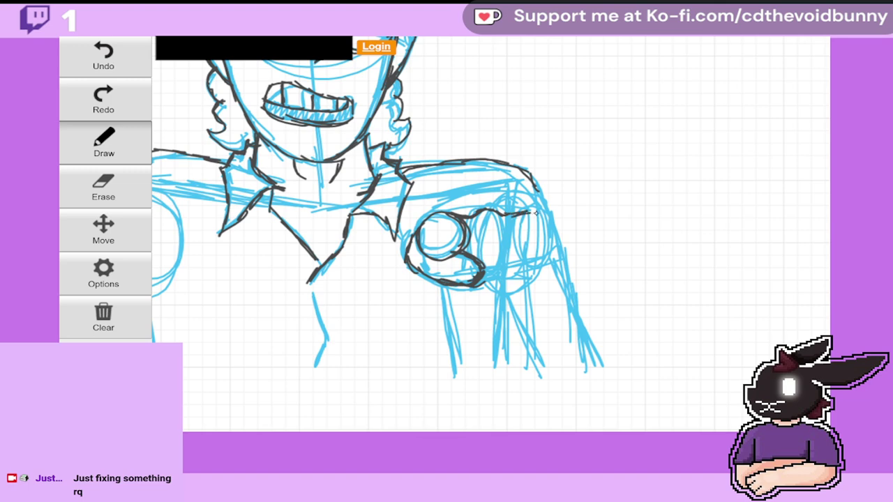
mouse_move(535, 213)
mouse_down()
mouse_move(549, 231)
mouse_move(544, 262)
mouse_move(483, 280)
mouse_up()
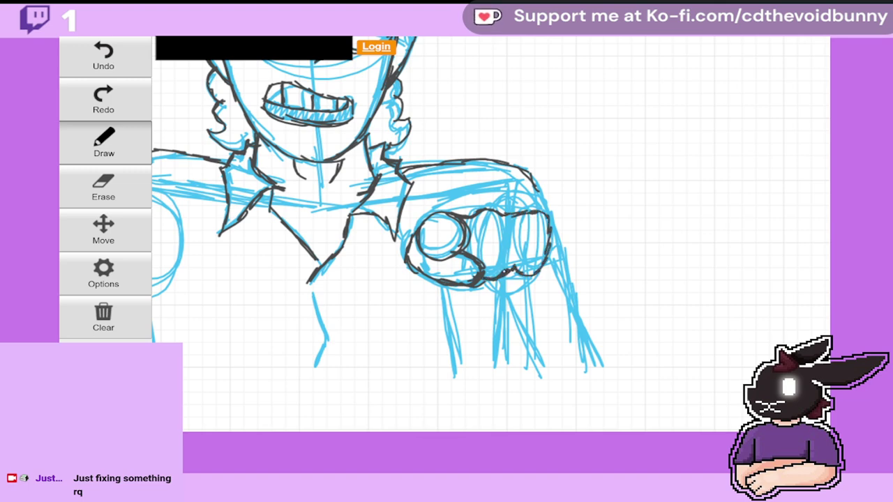
drag(476, 220, 473, 255)
drag(508, 219, 516, 260)
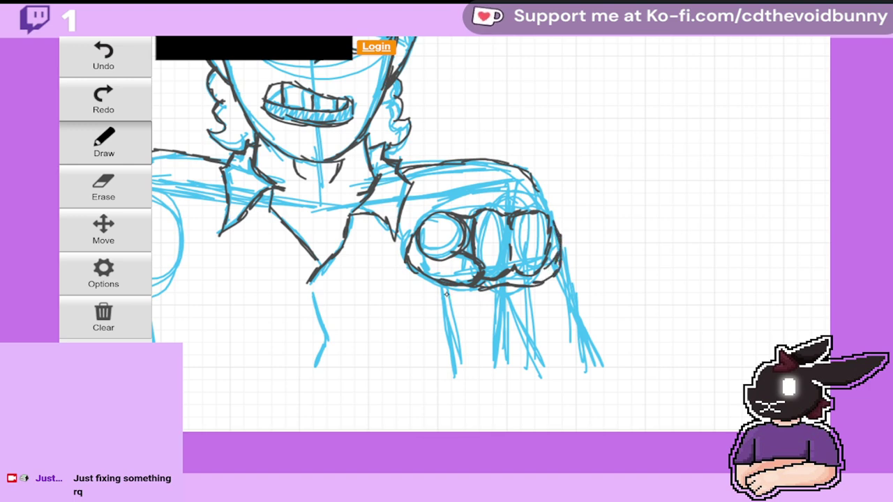
Step: Ink the forearm below the fist in black, with its curved lower edge and the folded sleeve sides underneath
mouse_move(442, 291)
mouse_down()
mouse_move(443, 329)
mouse_move(500, 342)
mouse_up()
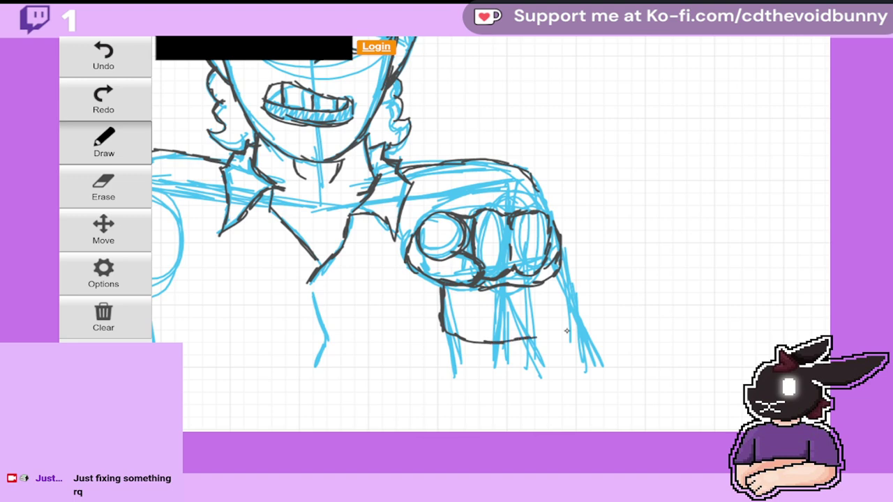
mouse_move(567, 330)
mouse_down()
mouse_move(580, 322)
mouse_move(573, 276)
mouse_move(567, 300)
mouse_up()
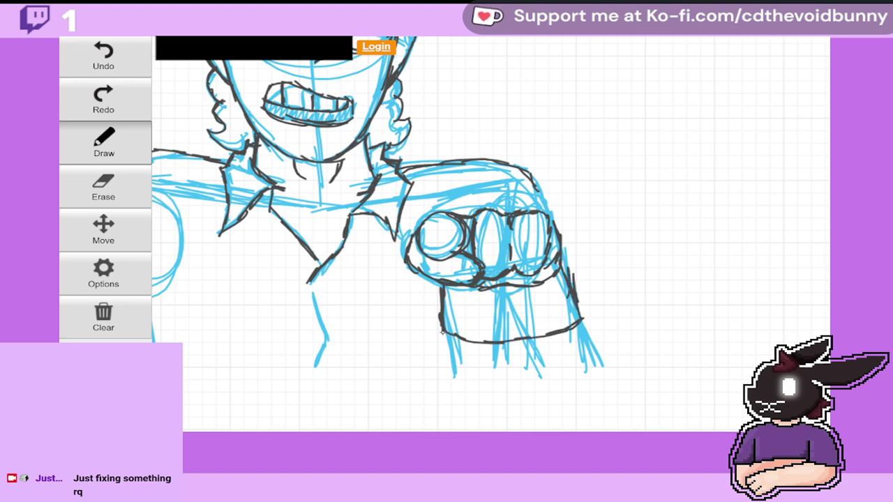
drag(441, 333, 442, 357)
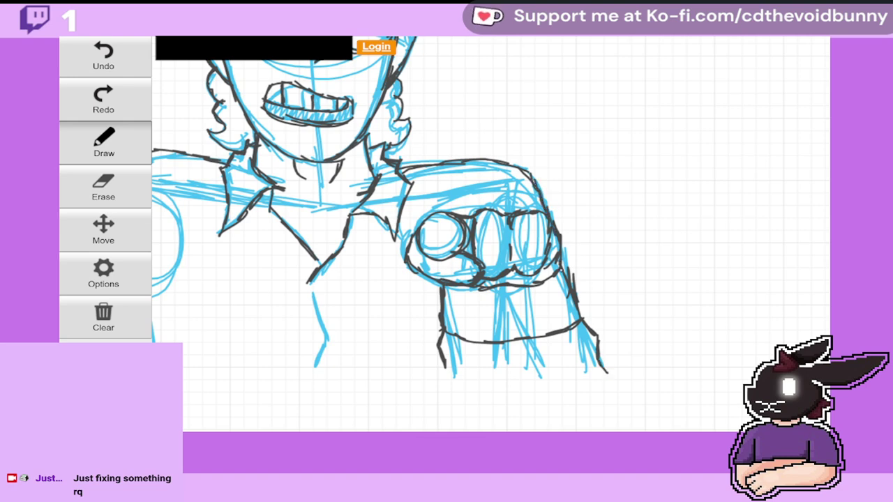
Step: Ink the shirt's front edge below the neckline and add three oval buttons beside it in black
drag(314, 290, 321, 348)
mouse_move(354, 227)
mouse_down()
mouse_move(351, 242)
mouse_move(355, 229)
mouse_up()
drag(325, 271, 326, 278)
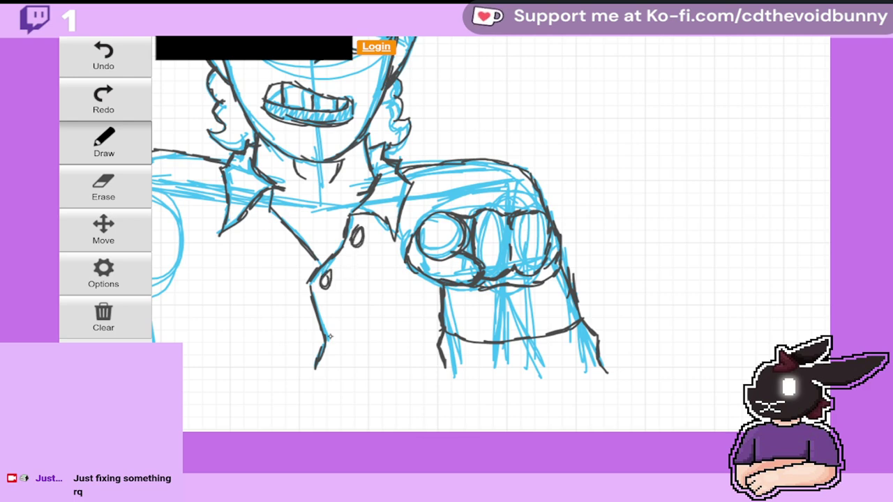
mouse_move(338, 336)
mouse_down()
mouse_move(334, 348)
mouse_move(339, 338)
mouse_up()
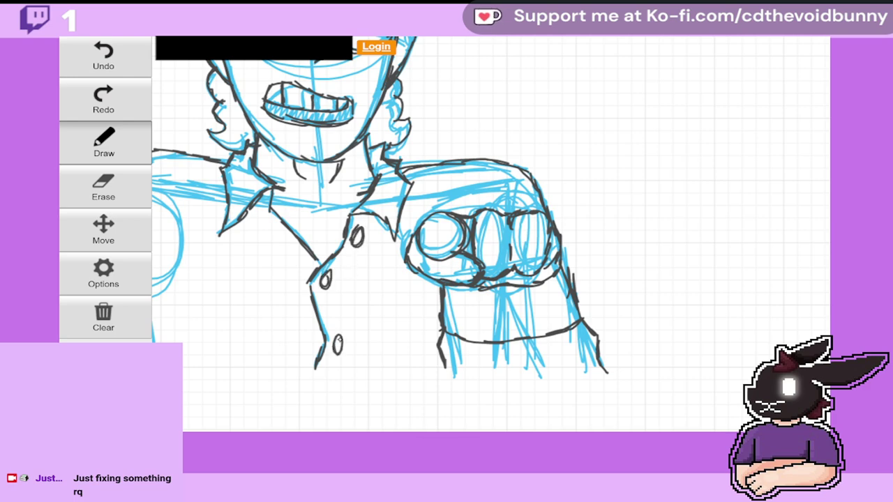
click(128, 239)
mouse_move(279, 209)
mouse_down()
mouse_move(404, 318)
mouse_move(406, 388)
mouse_up()
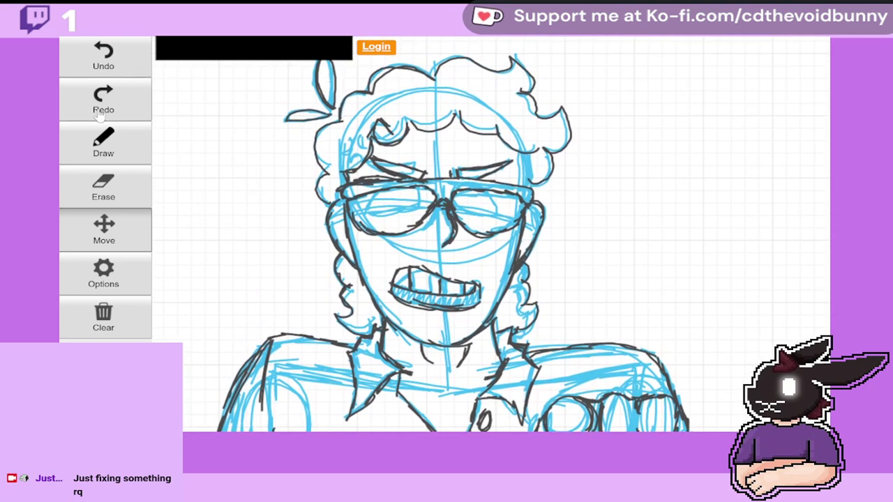
click(106, 139)
click(117, 140)
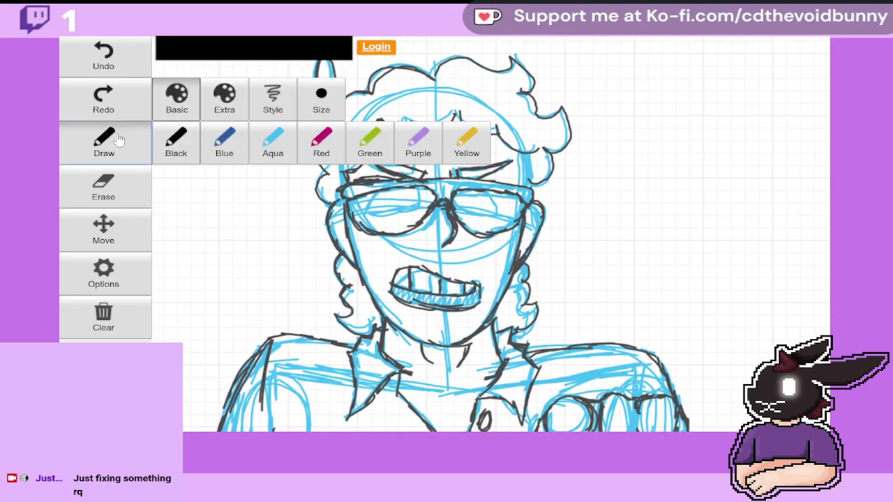
click(415, 145)
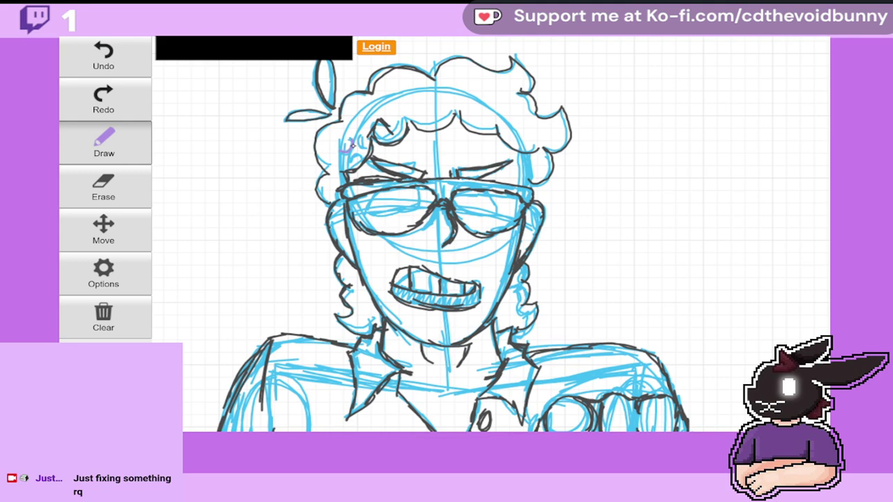
click(111, 66)
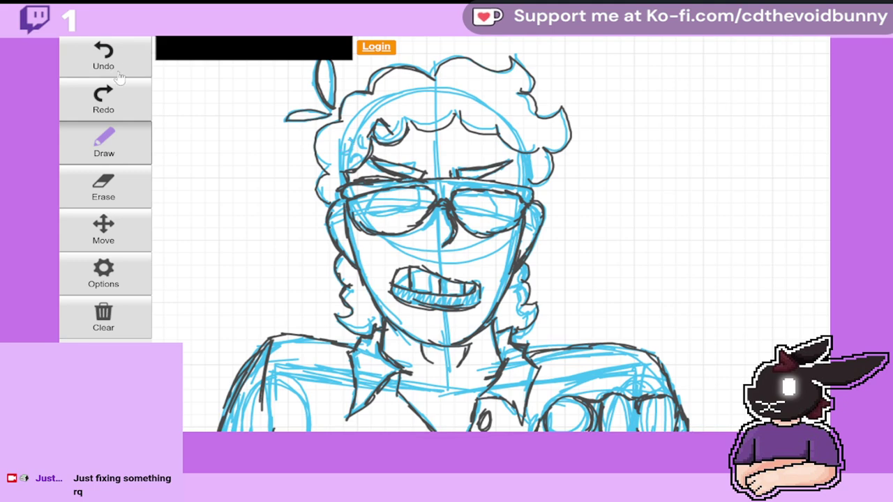
Step: Draw the small anger mark in blue over the sketched one in the hair above the eyebrow
click(117, 143)
click(228, 141)
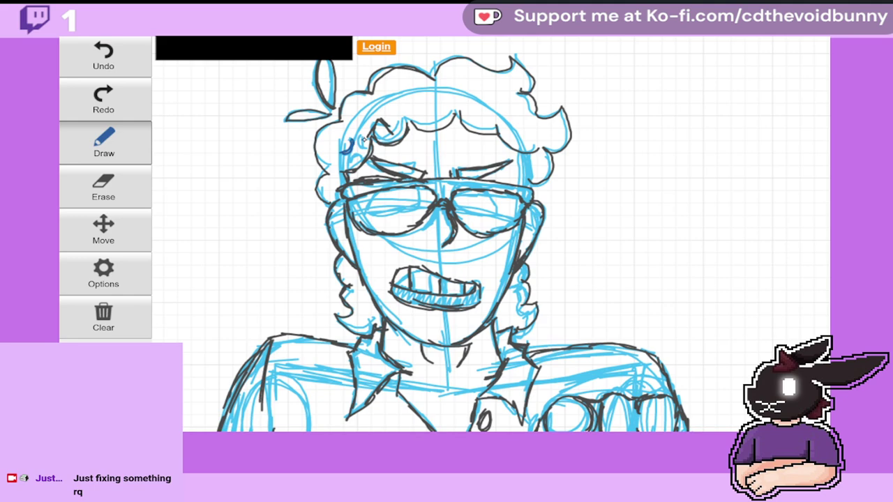
drag(362, 143, 356, 154)
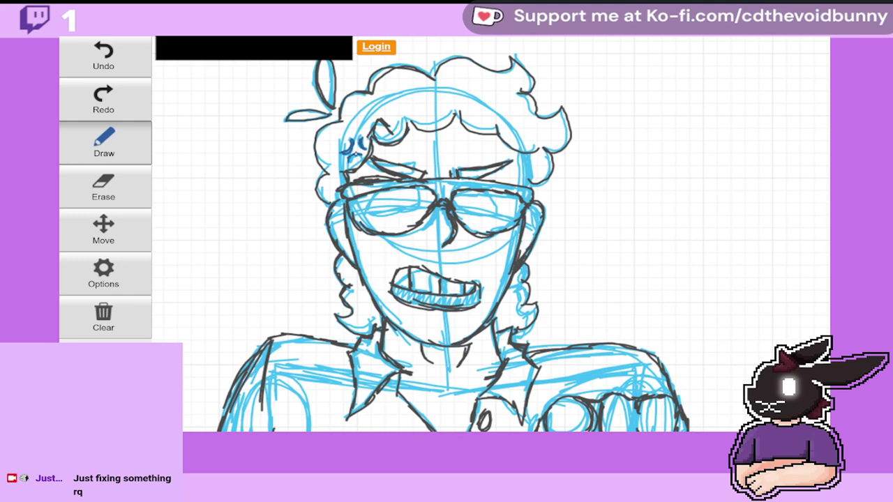
Step: Set the pen colour to red and check the neighbouring character's drawing as a reference for the hair colouring
click(97, 154)
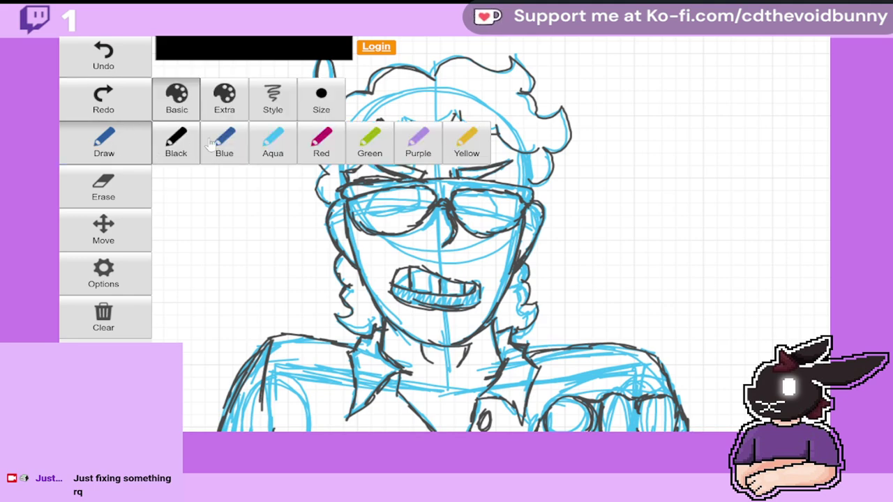
click(322, 140)
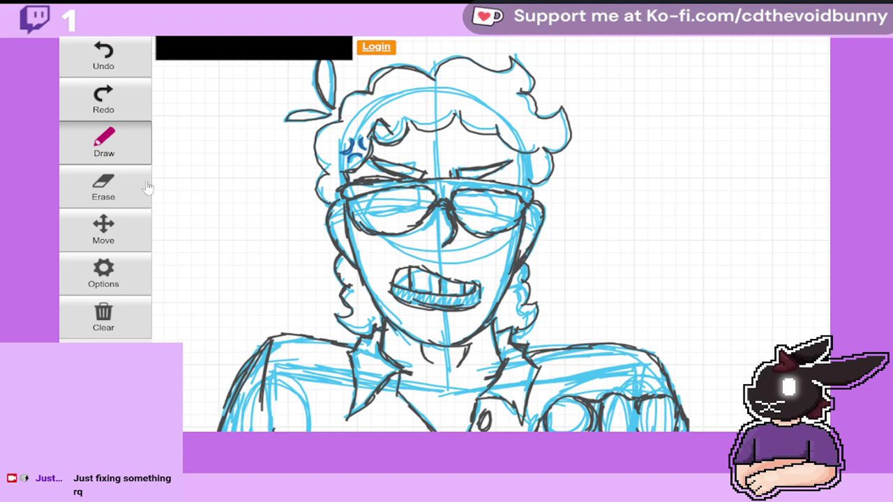
click(117, 219)
drag(231, 209, 684, 272)
drag(392, 179, 310, 145)
drag(509, 230, 252, 160)
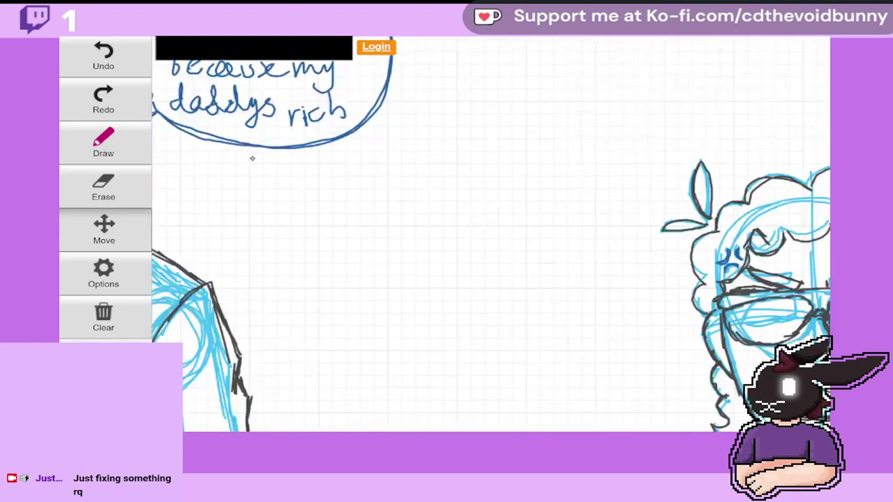
drag(723, 244, 464, 222)
drag(522, 215, 463, 213)
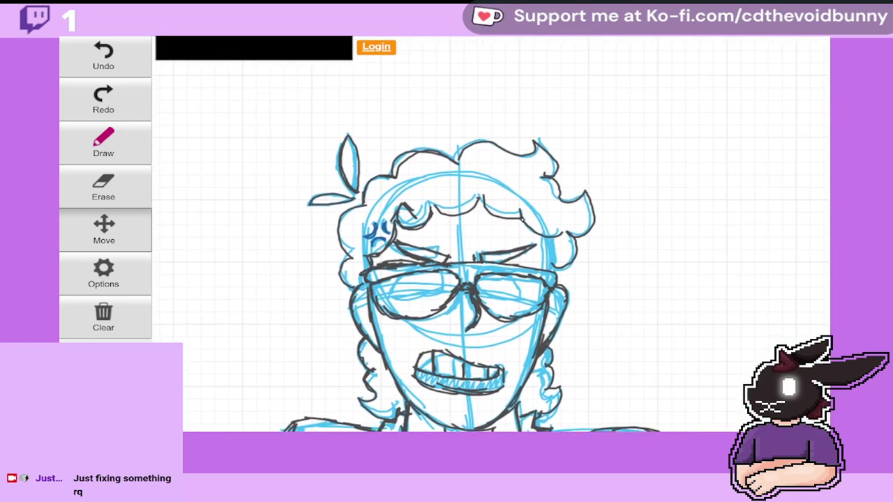
mouse_move(581, 229)
mouse_down()
mouse_move(577, 241)
mouse_move(555, 226)
mouse_up()
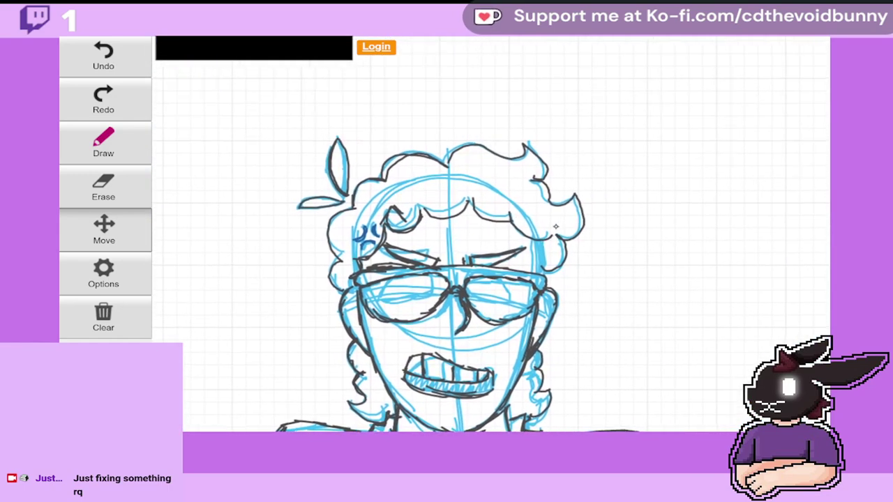
click(116, 149)
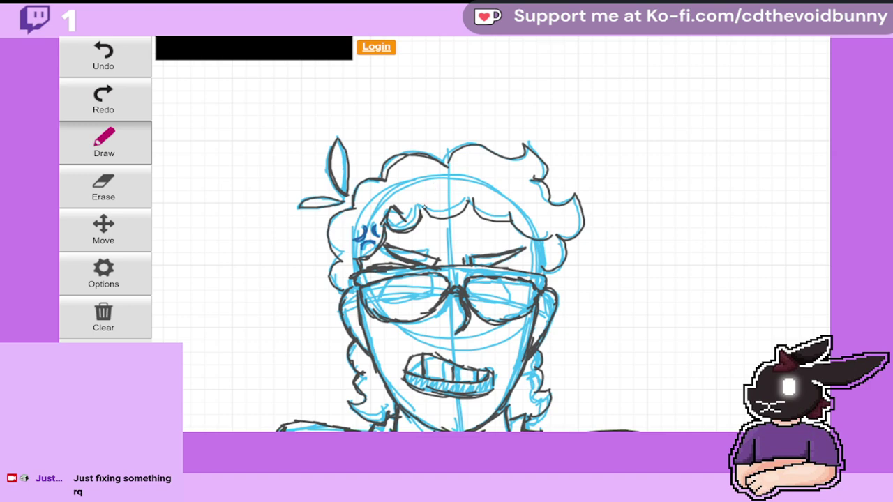
Step: Draw a wavy red band along the fringe above the forehead and scribble it in red out to the side curl
mouse_move(420, 207)
mouse_down()
mouse_move(417, 195)
mouse_move(460, 198)
mouse_up()
click(122, 55)
click(120, 61)
drag(421, 206, 419, 195)
mouse_move(421, 192)
mouse_down()
mouse_move(468, 196)
mouse_move(487, 187)
mouse_up()
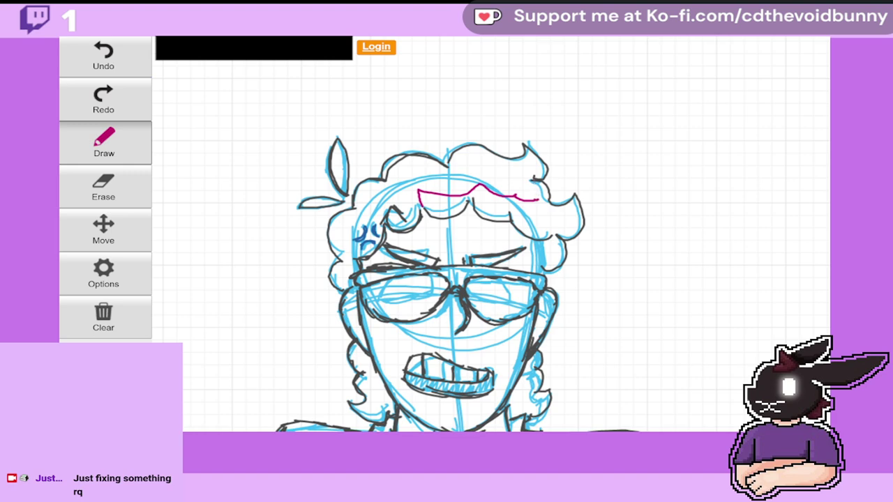
click(106, 60)
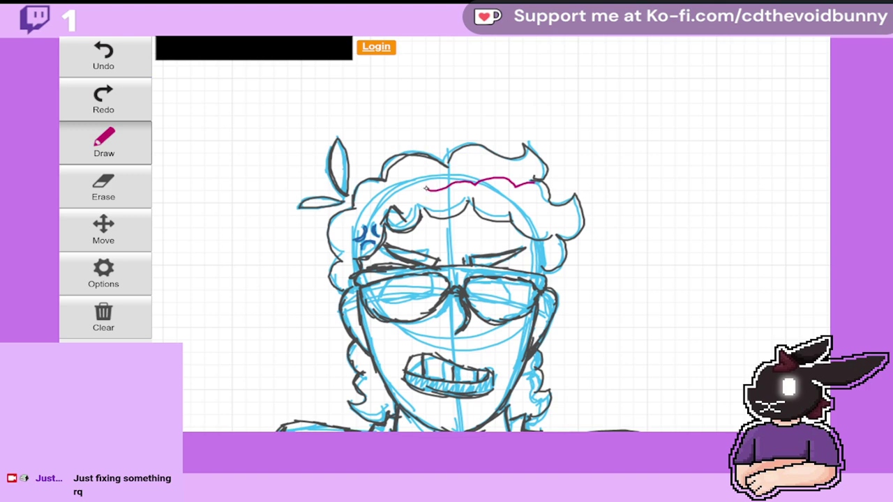
mouse_move(426, 189)
mouse_down()
mouse_move(424, 206)
mouse_move(438, 199)
mouse_move(455, 207)
mouse_move(472, 188)
mouse_move(488, 202)
mouse_move(499, 183)
mouse_move(506, 213)
mouse_move(516, 198)
mouse_move(535, 224)
mouse_move(543, 209)
mouse_move(548, 230)
mouse_move(579, 210)
mouse_up()
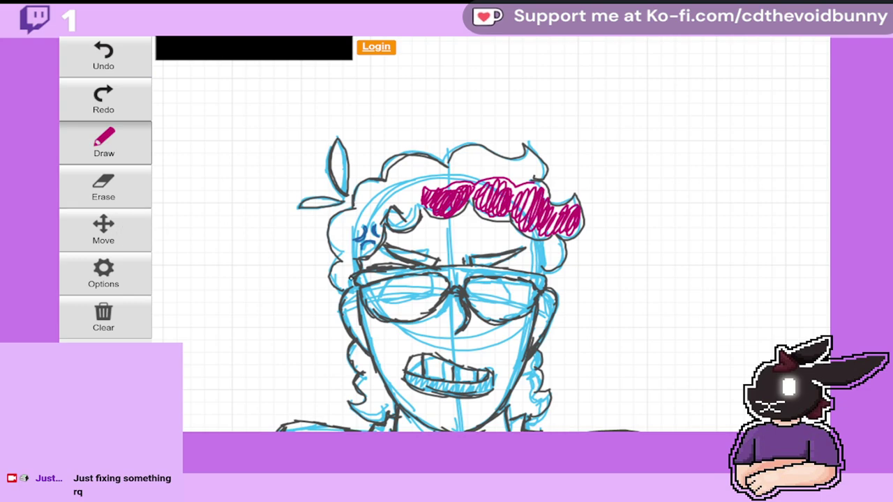
click(130, 227)
mouse_move(246, 296)
mouse_down()
mouse_move(276, 227)
mouse_move(277, 160)
mouse_up()
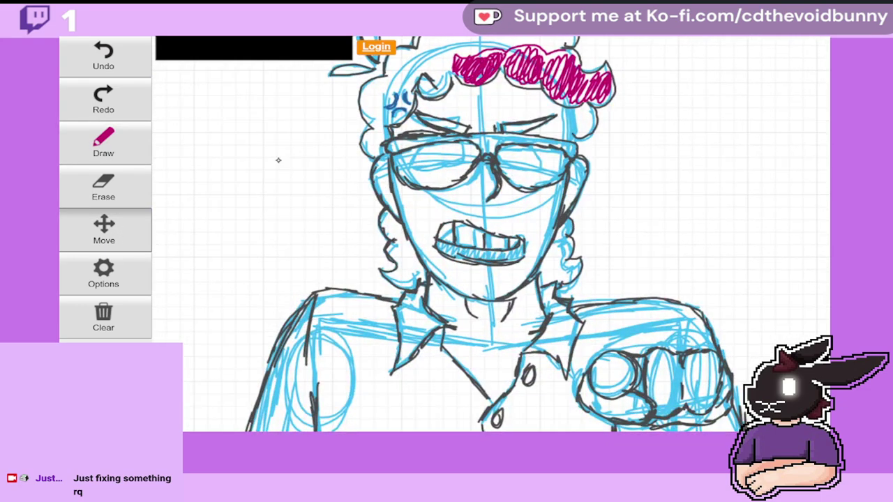
mouse_move(157, 132)
mouse_down()
mouse_move(300, 209)
mouse_move(498, 247)
mouse_move(690, 335)
mouse_move(580, 253)
mouse_move(456, 211)
mouse_move(379, 223)
mouse_move(250, 191)
mouse_up()
click(126, 137)
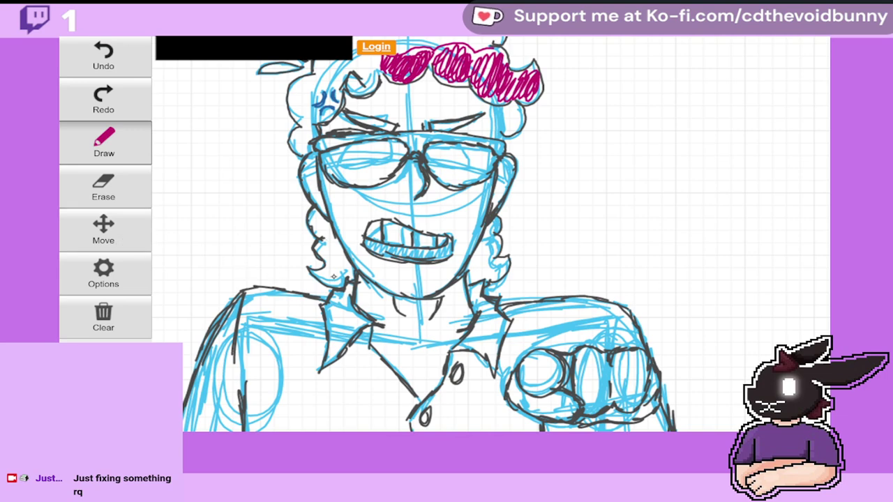
drag(348, 264, 347, 278)
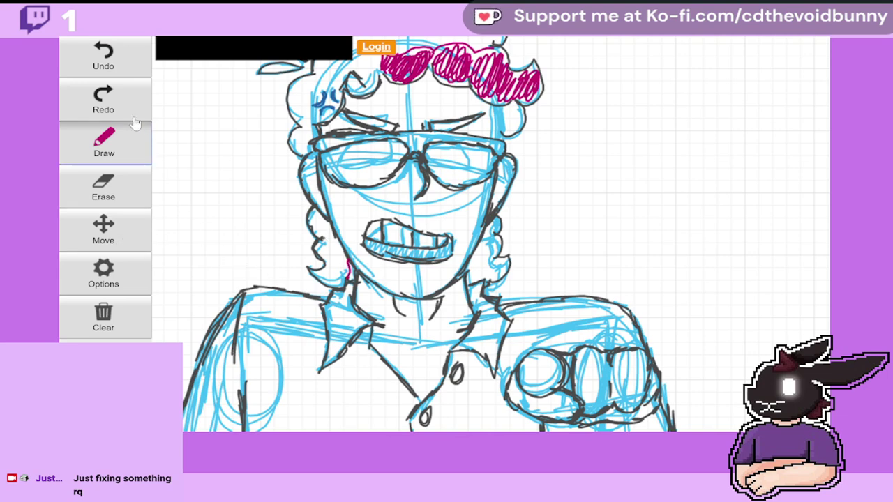
click(109, 224)
mouse_move(362, 215)
mouse_down()
mouse_move(721, 269)
mouse_move(802, 321)
mouse_move(563, 207)
mouse_move(354, 155)
mouse_move(350, 167)
mouse_move(688, 272)
mouse_move(303, 154)
mouse_move(428, 202)
mouse_move(273, 104)
mouse_up()
click(115, 56)
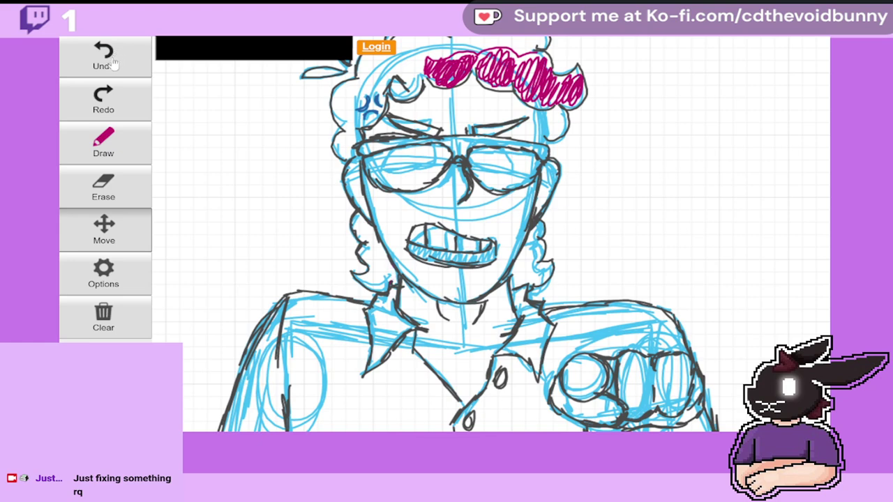
Step: Erase the hair locks hanging below both ears, including their blue sketch lines
click(103, 187)
mouse_move(356, 243)
mouse_down()
mouse_move(362, 281)
mouse_move(363, 253)
mouse_up()
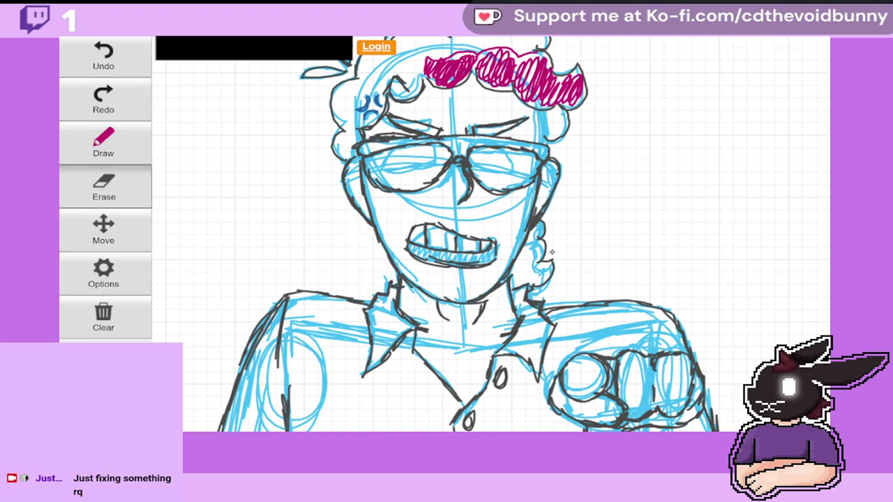
mouse_move(551, 253)
mouse_down()
mouse_move(537, 271)
mouse_move(536, 254)
mouse_move(544, 234)
mouse_up()
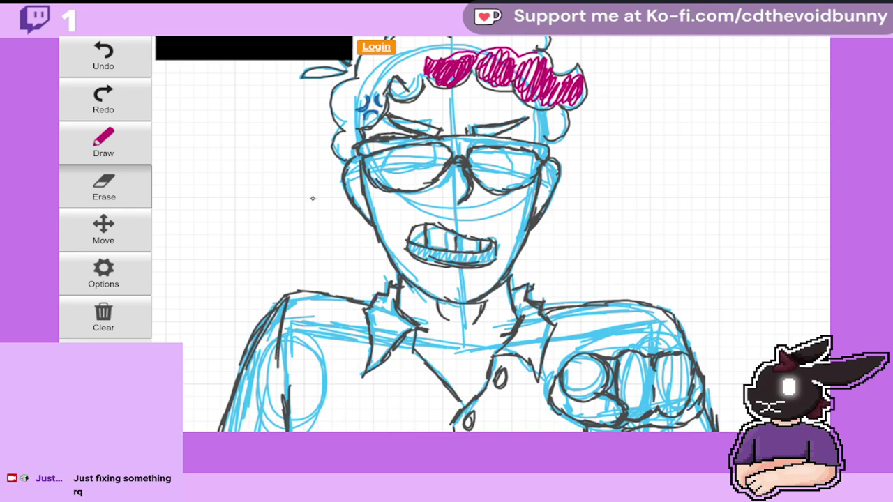
Step: Redraw the curly hair locks in black below both ears, from the ear down towards the collar
click(132, 152)
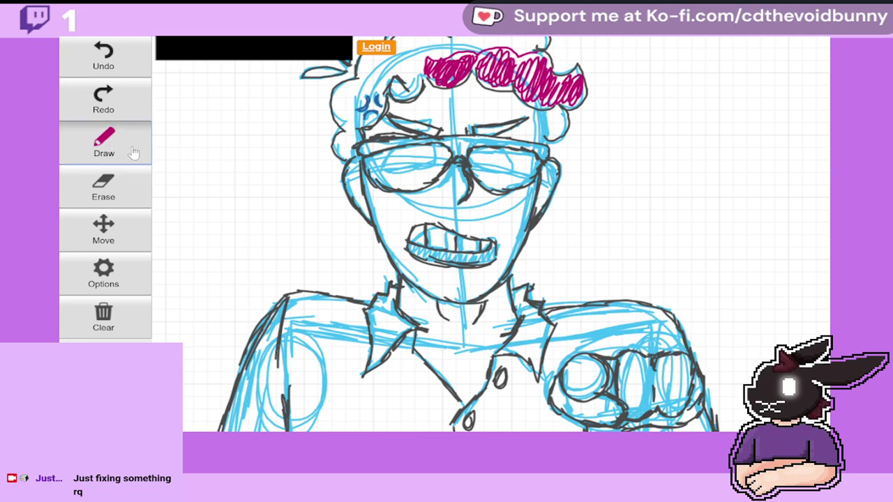
click(133, 152)
click(175, 139)
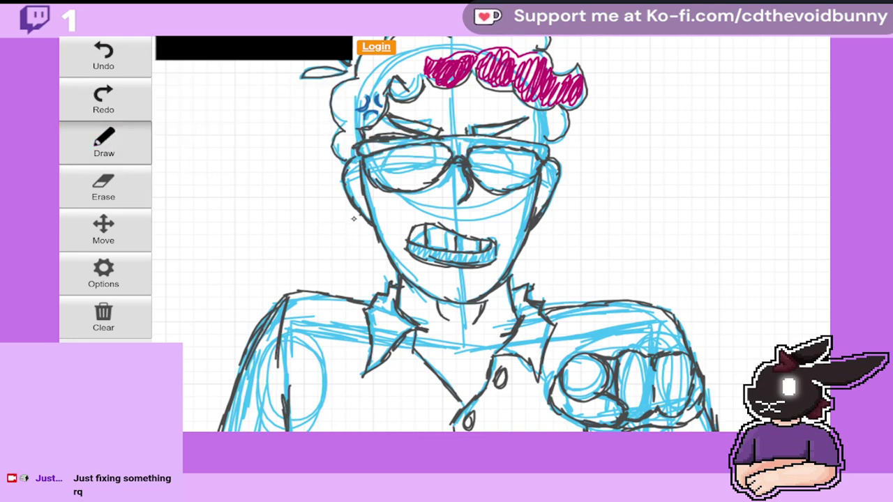
click(145, 74)
mouse_move(356, 212)
mouse_down()
mouse_move(349, 246)
mouse_move(374, 240)
mouse_move(358, 241)
mouse_move(370, 273)
mouse_move(395, 275)
mouse_up()
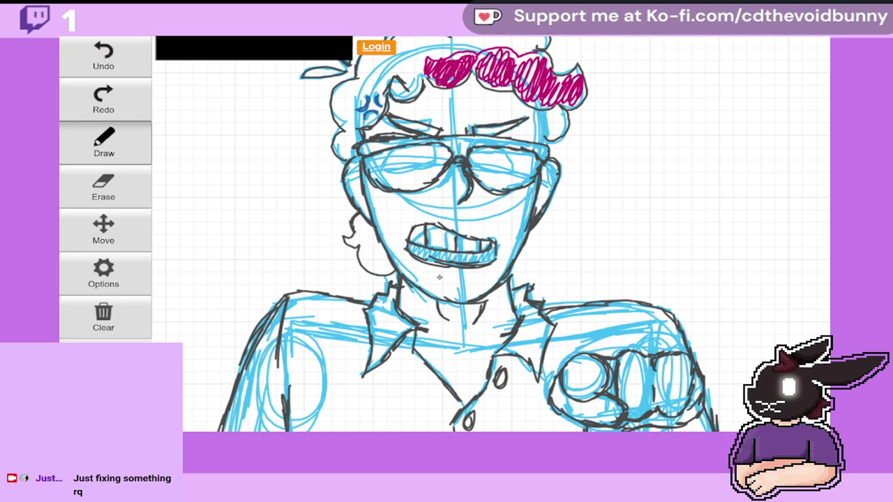
click(116, 60)
click(114, 63)
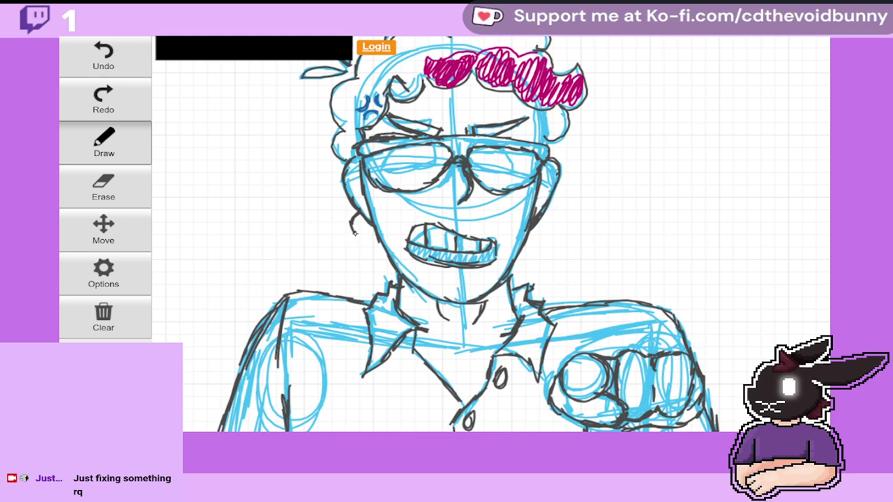
drag(353, 233, 347, 240)
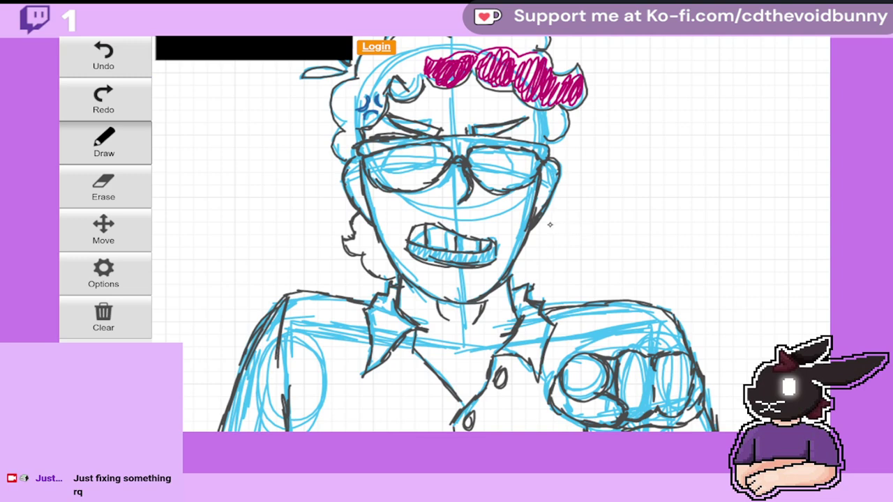
mouse_move(546, 225)
mouse_down()
mouse_move(541, 232)
mouse_move(560, 241)
mouse_move(542, 257)
mouse_move(546, 223)
mouse_up()
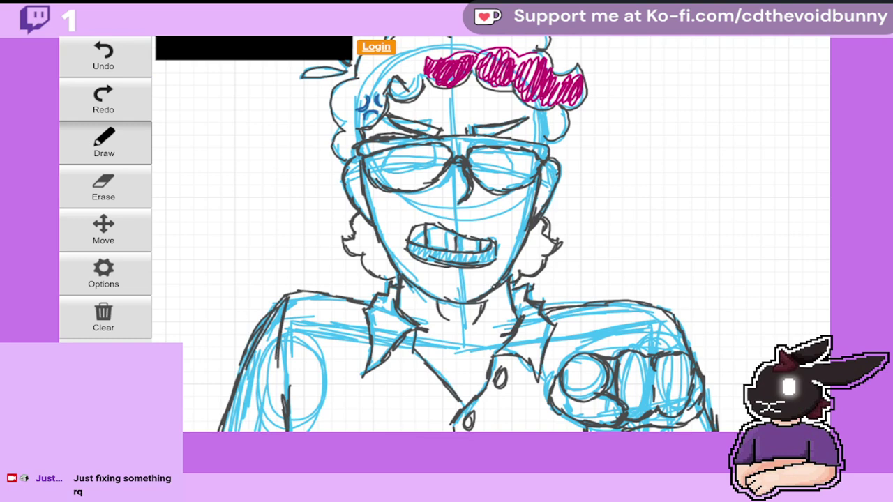
Step: Scribble red into the upper curl of the hair lock below the ear on the drawing's left side
click(103, 143)
click(319, 138)
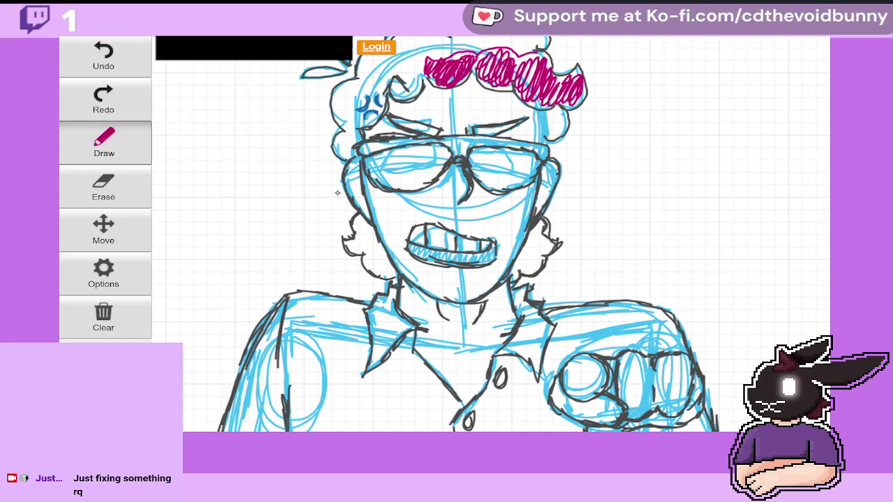
mouse_move(365, 250)
mouse_down()
mouse_move(375, 242)
mouse_move(357, 239)
mouse_up()
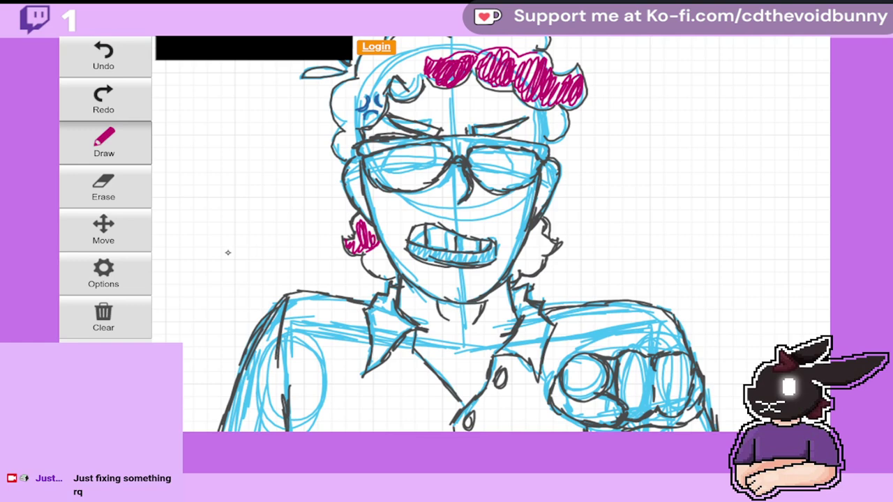
Step: Zoom out and examine the whole character alongside the neighbouring drawing with its speech bubble
click(108, 240)
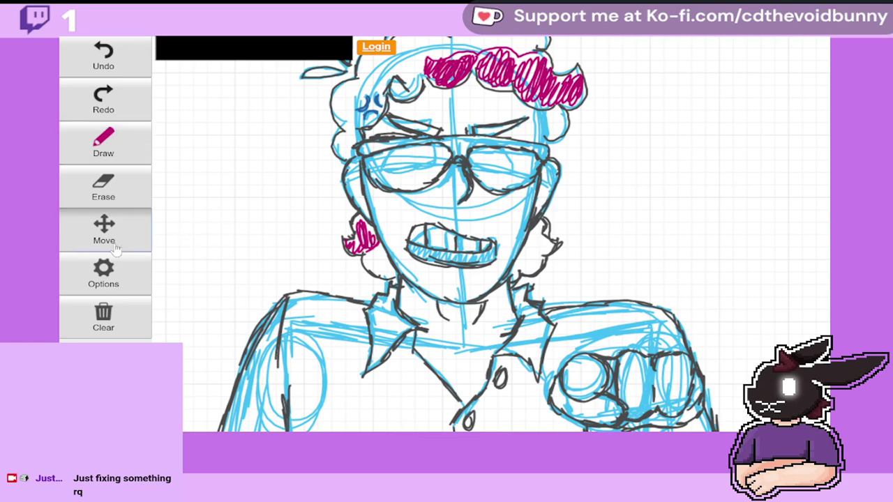
click(104, 274)
click(234, 190)
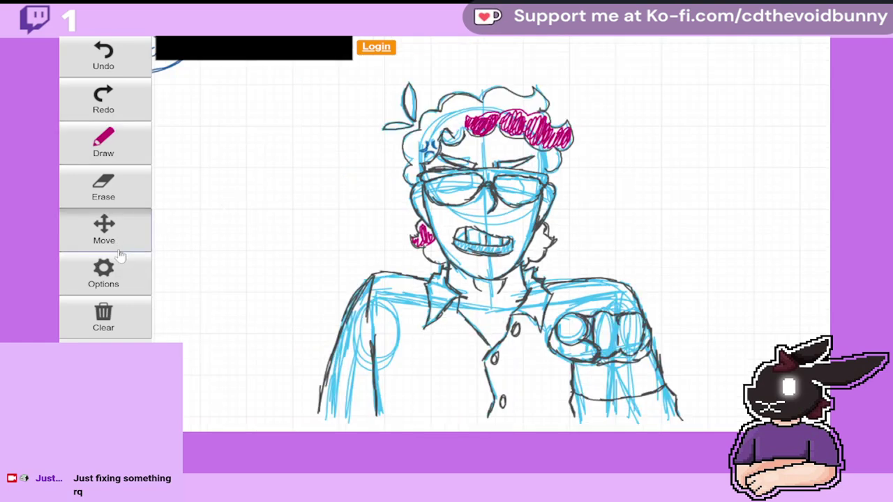
click(122, 238)
drag(295, 193, 493, 258)
drag(591, 284, 250, 176)
mouse_move(494, 203)
mouse_down()
mouse_move(469, 165)
mouse_move(416, 177)
mouse_move(433, 172)
mouse_move(405, 165)
mouse_up()
click(134, 191)
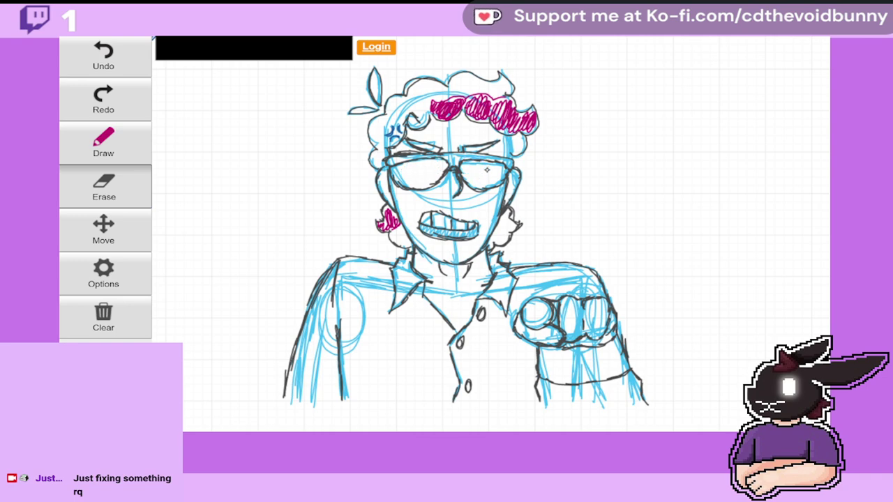
click(117, 142)
click(123, 144)
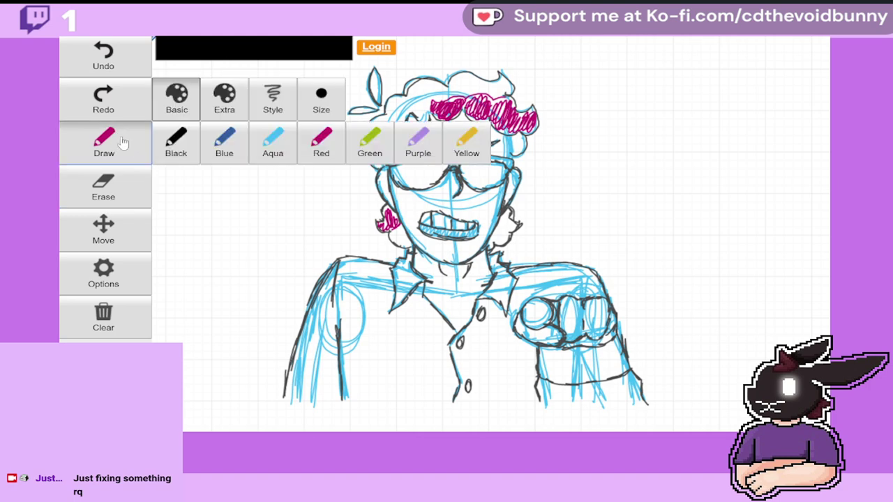
click(180, 148)
click(104, 231)
drag(368, 175, 530, 275)
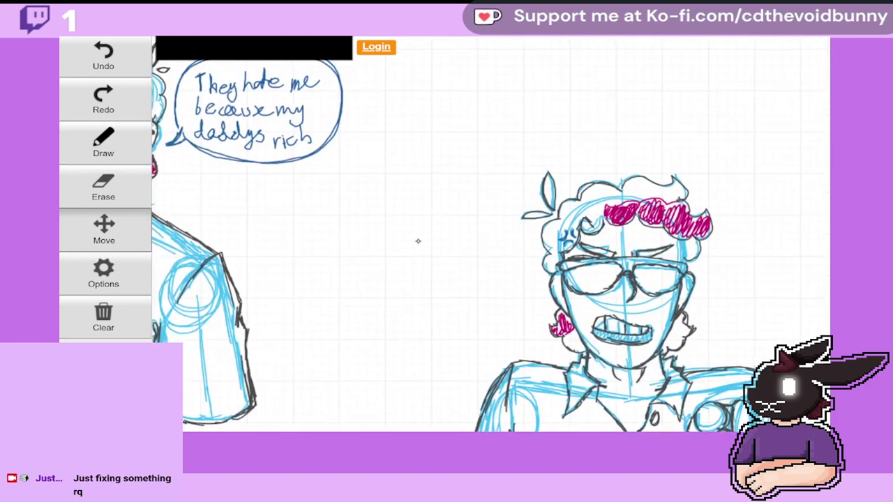
Step: Handwrite "They call me nepo baby" in blue in the empty space left of the character's head
click(110, 147)
click(112, 145)
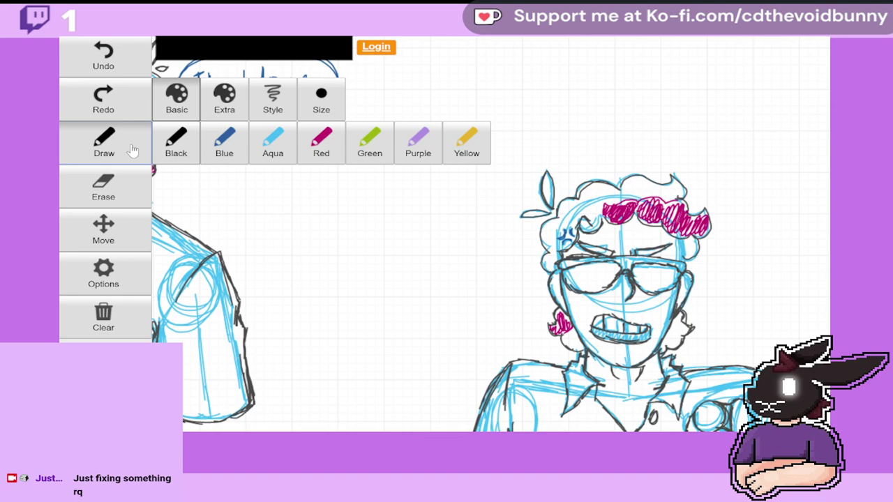
click(220, 149)
drag(555, 263, 296, 170)
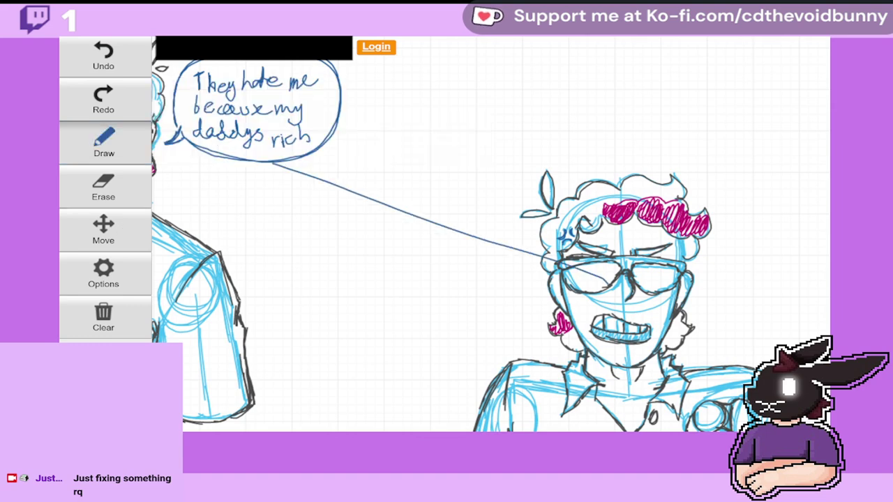
click(125, 59)
click(104, 229)
mouse_move(530, 279)
mouse_down()
mouse_move(447, 226)
mouse_move(474, 216)
mouse_move(337, 163)
mouse_move(314, 173)
mouse_move(308, 159)
mouse_move(355, 196)
mouse_up()
click(103, 143)
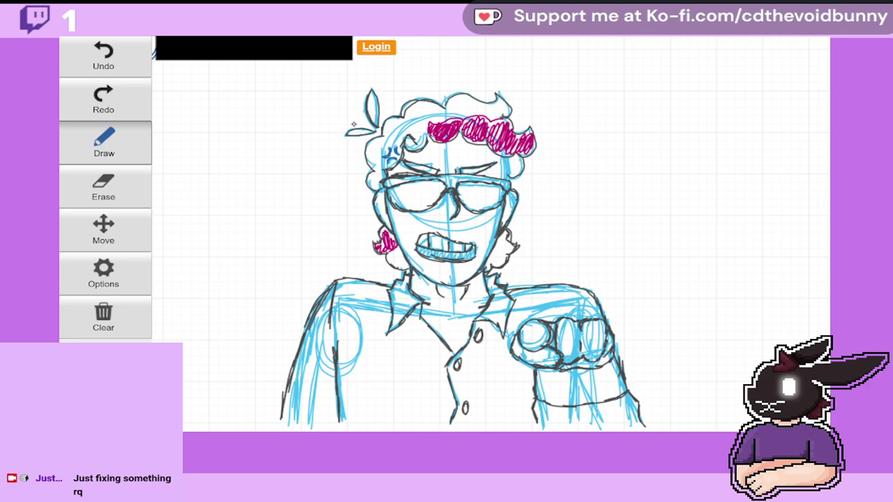
mouse_move(159, 107)
mouse_down()
mouse_move(175, 102)
mouse_move(170, 120)
mouse_move(197, 125)
mouse_up()
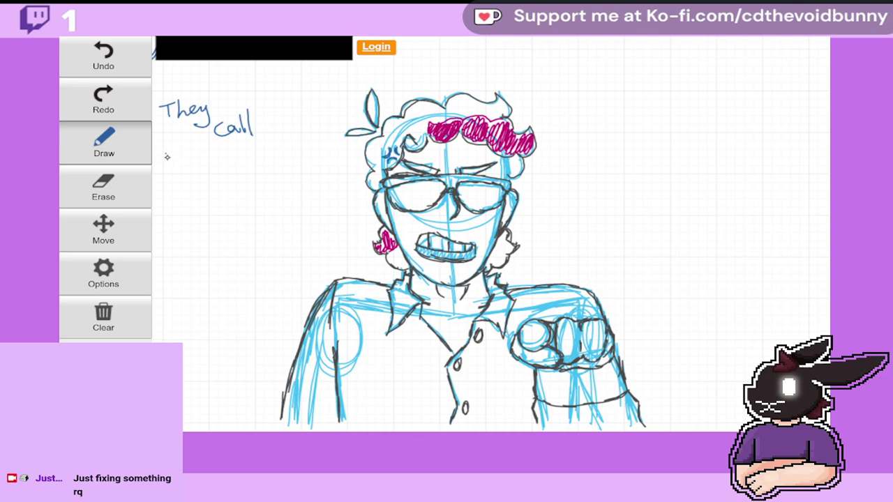
mouse_move(188, 152)
mouse_down()
mouse_move(230, 157)
mouse_move(240, 173)
mouse_move(258, 150)
mouse_up()
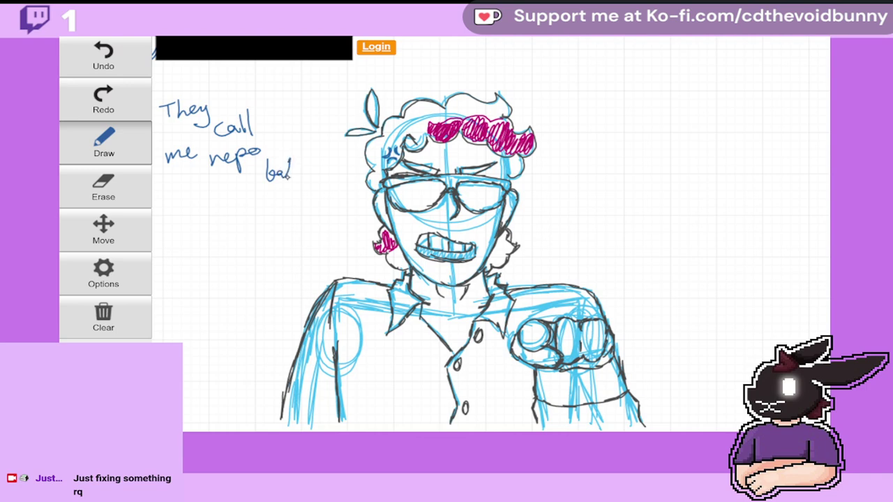
drag(302, 171, 290, 189)
Step: Handwrite "I'm not a baby" in blue in the empty space right of the character's head
mouse_move(581, 113)
mouse_down()
mouse_move(585, 123)
mouse_move(602, 120)
mouse_up()
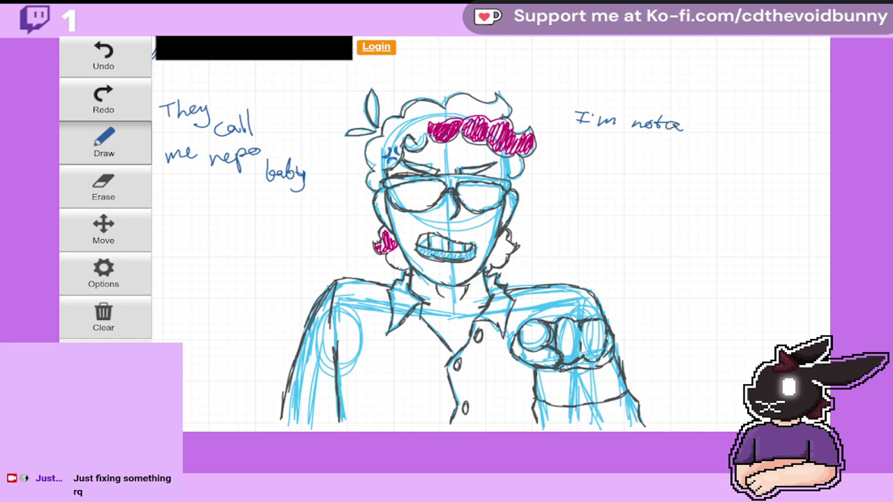
mouse_move(578, 129)
mouse_down()
mouse_move(582, 148)
mouse_move(614, 146)
mouse_up()
drag(613, 134, 621, 144)
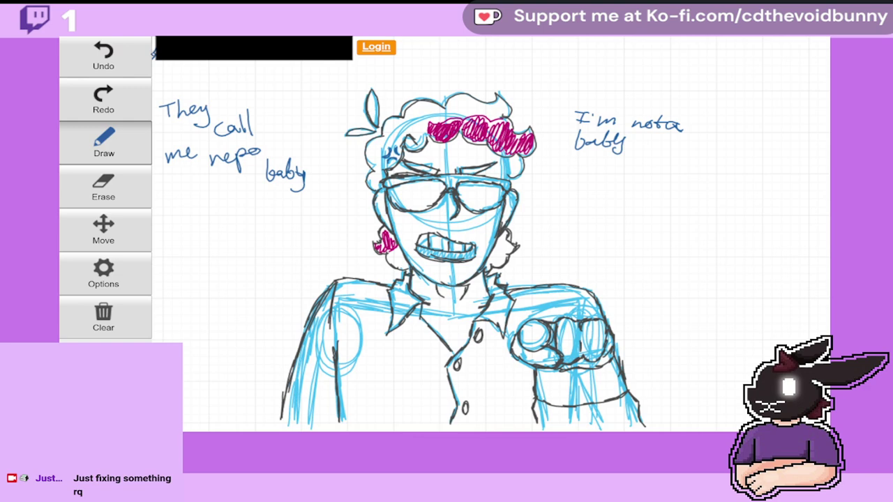
Step: Rewrite the end of "baby" in the caption beside the head and extend it in blue handwriting with ", I'm 35"
click(127, 66)
drag(593, 140, 618, 150)
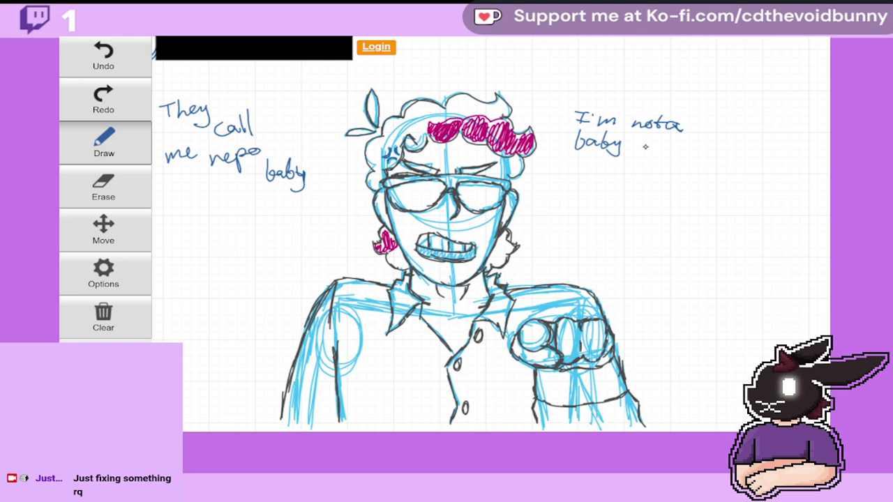
drag(637, 138, 645, 150)
drag(653, 136, 672, 152)
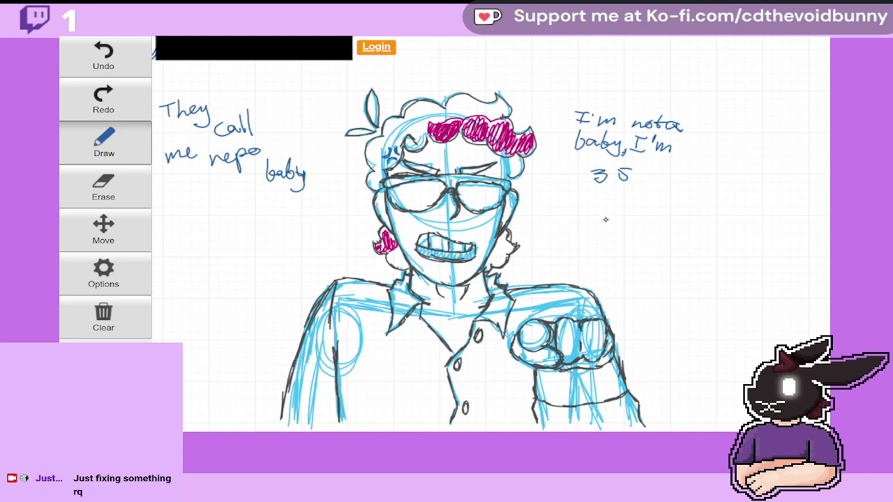
Step: Add an exclamation mark after "35" and draw a blue speech-bubble tail pointing from the caption to the character's head
mouse_move(562, 167)
mouse_down()
mouse_move(535, 185)
mouse_move(566, 180)
mouse_move(601, 207)
mouse_move(677, 190)
mouse_move(709, 139)
mouse_move(679, 85)
mouse_move(608, 73)
mouse_move(566, 123)
mouse_move(562, 182)
mouse_up()
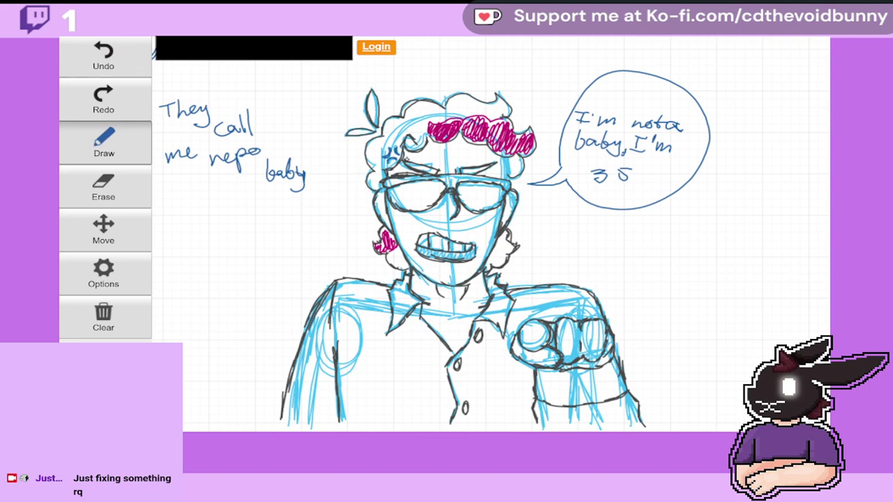
click(102, 57)
drag(649, 164, 642, 177)
click(635, 182)
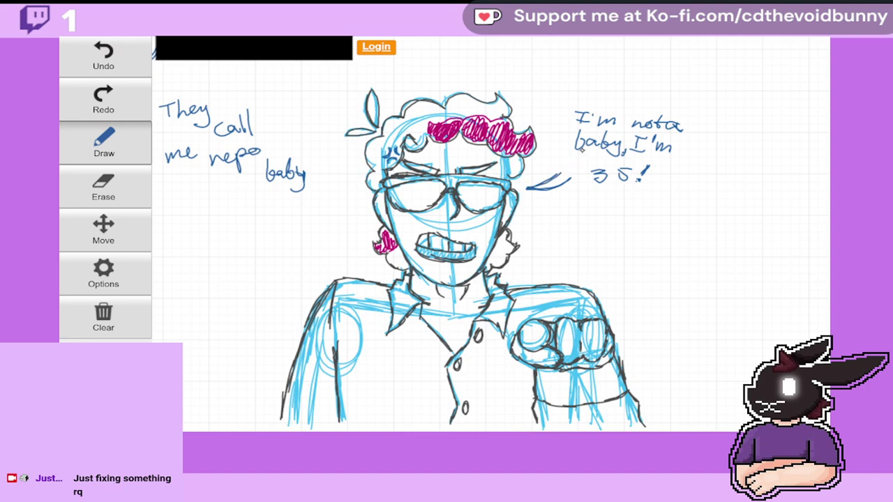
drag(560, 168, 579, 111)
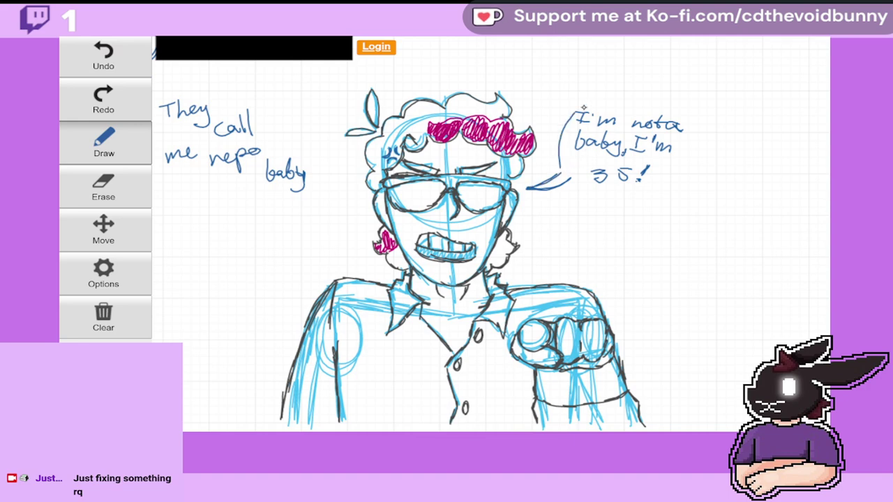
click(116, 57)
mouse_move(562, 162)
mouse_down()
mouse_move(564, 134)
mouse_move(594, 101)
mouse_up()
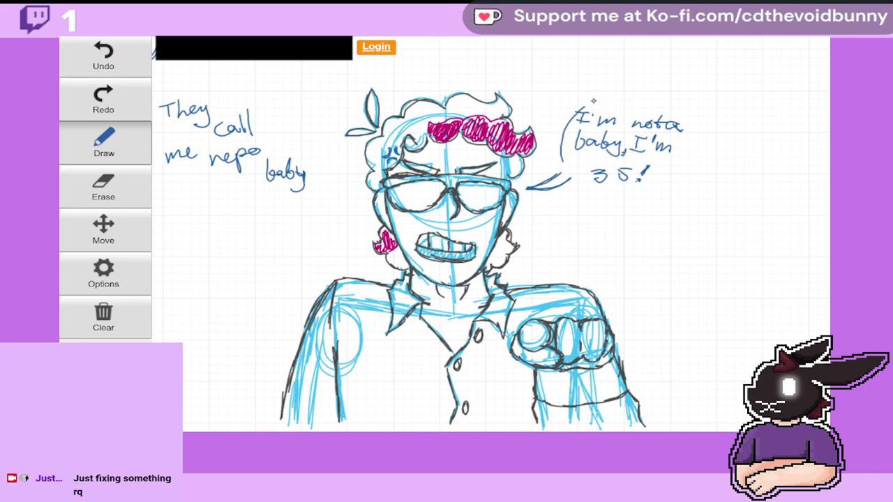
click(109, 59)
mouse_move(556, 140)
mouse_down()
mouse_move(604, 95)
mouse_move(697, 138)
mouse_move(614, 193)
mouse_move(570, 175)
mouse_move(685, 166)
mouse_up()
mouse_move(685, 104)
mouse_down()
mouse_move(640, 86)
mouse_move(581, 94)
mouse_up()
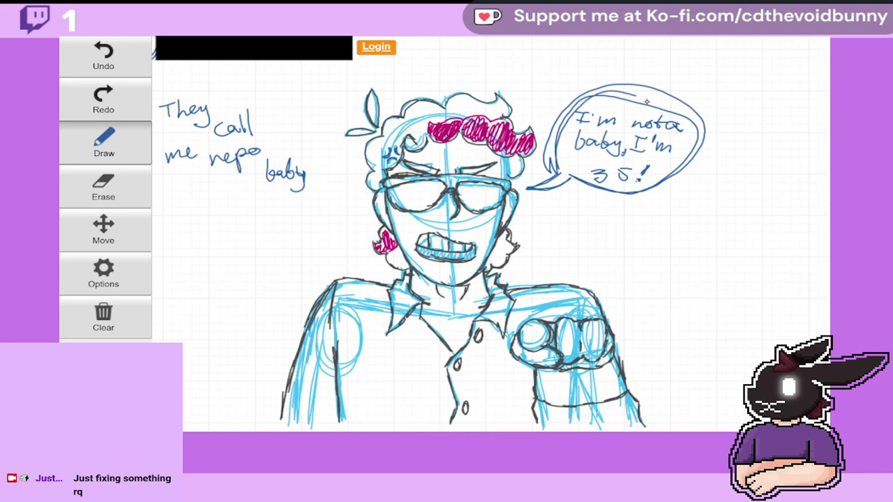
click(103, 56)
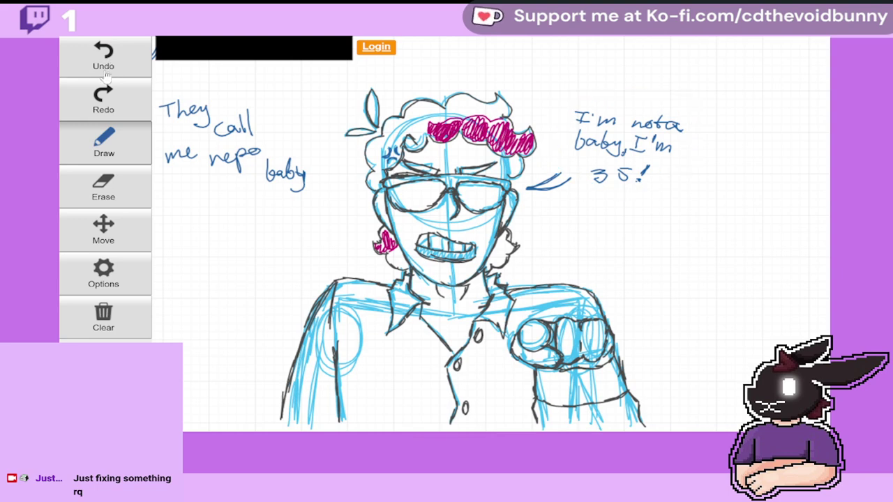
Step: Draw a doubled blue speech-bubble outline around "I'm not a baby, I'm 35!" that joins its tail
click(105, 270)
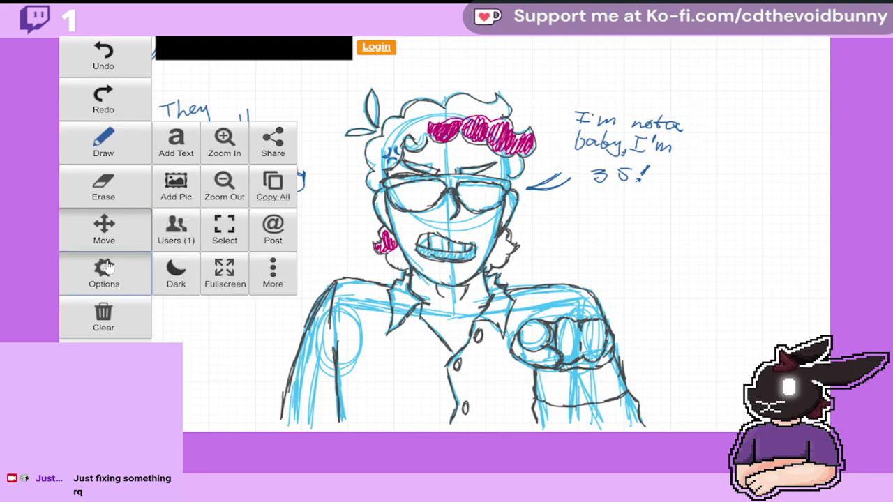
click(222, 146)
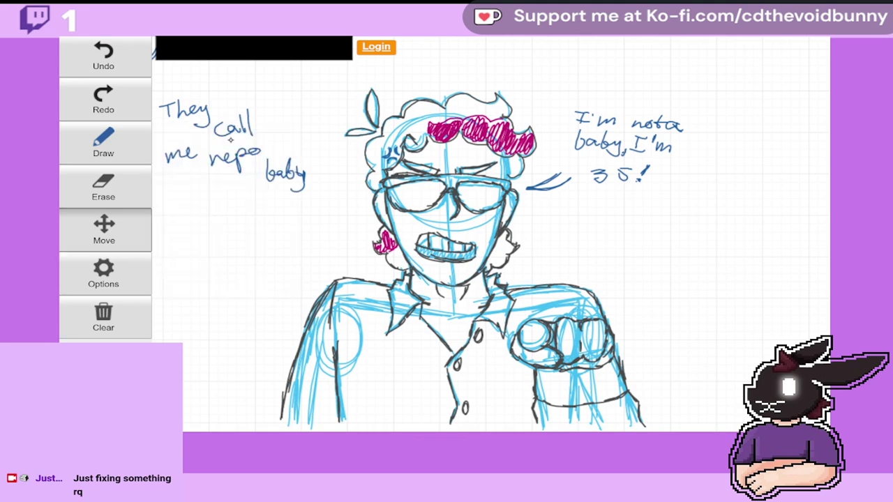
click(134, 238)
drag(588, 189, 365, 256)
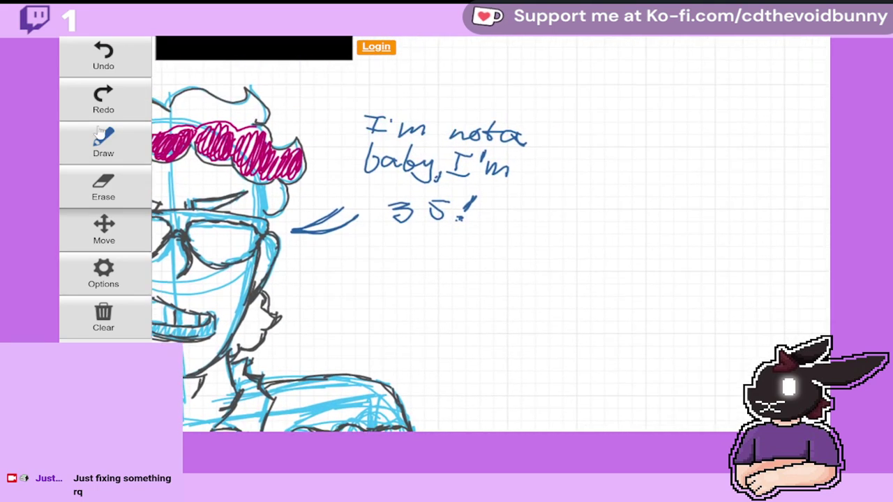
click(103, 143)
mouse_move(337, 181)
mouse_down()
mouse_move(340, 139)
mouse_move(372, 107)
mouse_move(423, 100)
mouse_move(481, 113)
mouse_up()
click(138, 64)
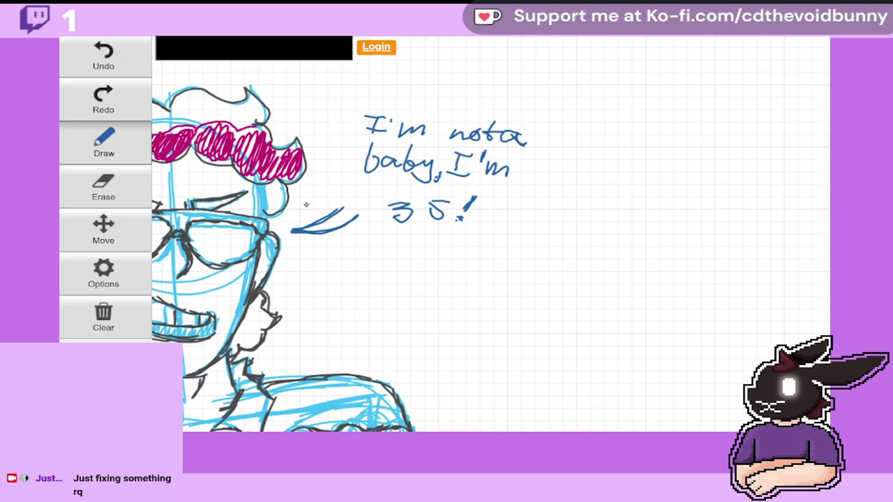
mouse_move(358, 219)
mouse_down()
mouse_move(398, 239)
mouse_move(453, 247)
mouse_move(531, 218)
mouse_move(557, 168)
mouse_move(539, 121)
mouse_move(483, 92)
mouse_move(404, 85)
mouse_move(344, 159)
mouse_up()
drag(340, 203, 350, 131)
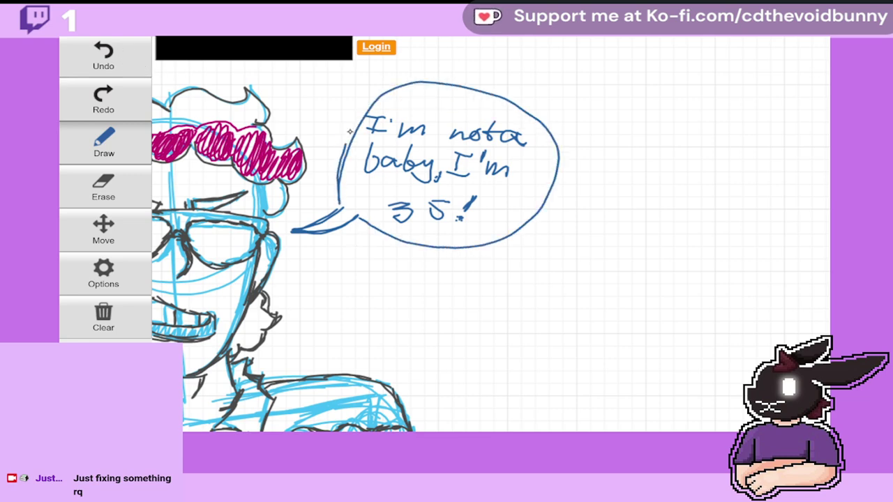
mouse_move(389, 89)
mouse_down()
mouse_move(485, 96)
mouse_move(533, 126)
mouse_move(551, 170)
mouse_move(531, 217)
mouse_move(485, 249)
mouse_move(379, 242)
mouse_up()
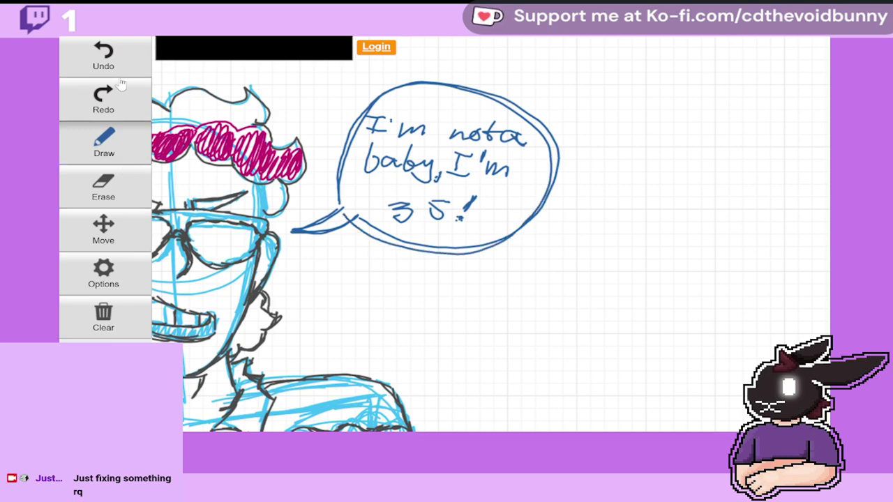
click(111, 55)
mouse_move(400, 237)
mouse_down()
mouse_move(528, 222)
mouse_move(560, 177)
mouse_move(558, 134)
mouse_move(536, 103)
mouse_move(470, 84)
mouse_move(360, 117)
mouse_up()
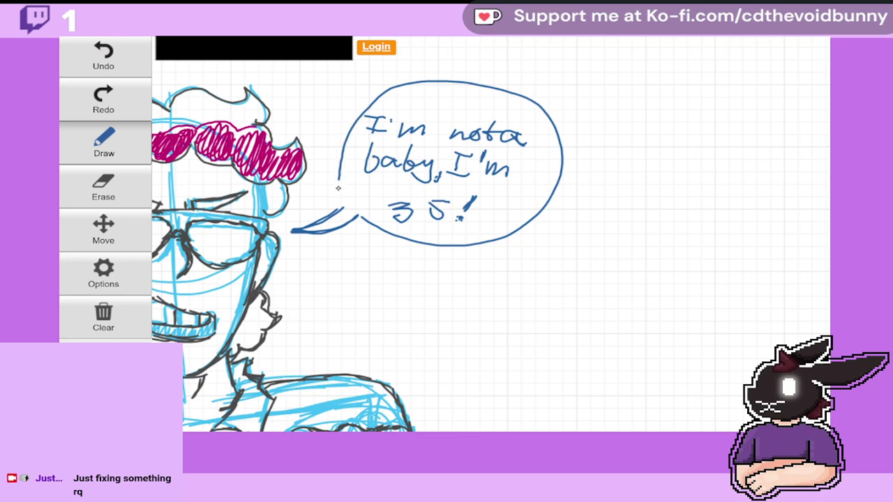
mouse_move(337, 175)
mouse_down()
mouse_move(353, 117)
mouse_move(393, 82)
mouse_move(467, 78)
mouse_move(550, 126)
mouse_move(555, 188)
mouse_move(456, 253)
mouse_move(362, 227)
mouse_move(527, 219)
mouse_move(707, 247)
mouse_up()
Step: Draw a doubled blue speech bubble around "They call me nepo baby" with a tail pointing toward the character's face
click(122, 236)
drag(293, 241, 506, 219)
click(126, 148)
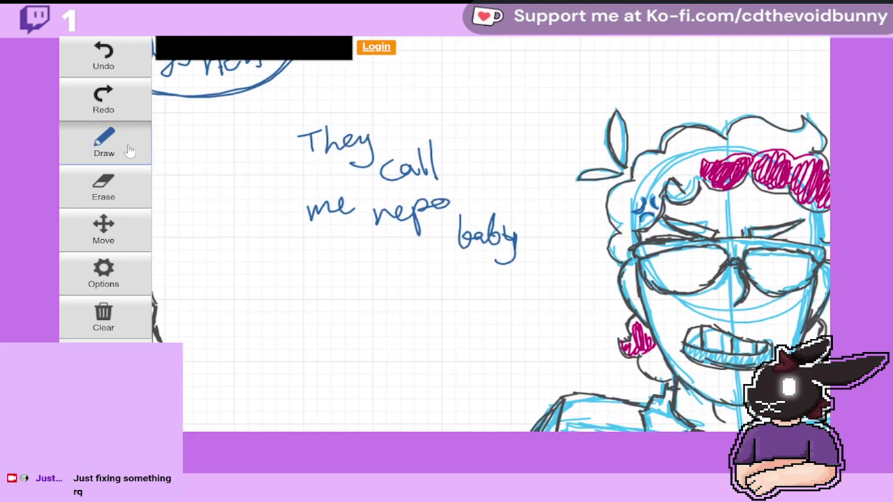
mouse_move(350, 100)
mouse_down()
mouse_move(319, 101)
mouse_move(265, 148)
mouse_move(276, 211)
mouse_move(336, 259)
mouse_move(412, 282)
mouse_move(496, 279)
mouse_move(519, 266)
mouse_move(473, 279)
mouse_move(399, 268)
mouse_move(301, 214)
mouse_move(283, 177)
mouse_move(291, 135)
mouse_move(309, 111)
mouse_move(353, 99)
mouse_move(272, 129)
mouse_move(266, 200)
mouse_move(297, 252)
mouse_move(376, 291)
mouse_move(457, 301)
mouse_move(531, 286)
mouse_move(453, 298)
mouse_move(322, 251)
mouse_up()
click(105, 59)
click(105, 59)
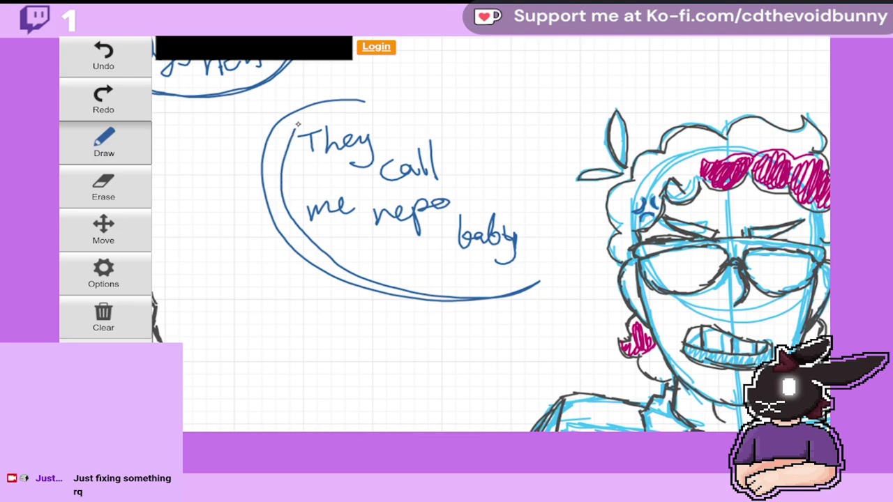
mouse_move(343, 101)
mouse_down()
mouse_move(459, 126)
mouse_move(512, 170)
mouse_move(550, 233)
mouse_move(531, 185)
mouse_move(499, 146)
mouse_move(445, 109)
mouse_move(379, 91)
mouse_move(316, 104)
mouse_move(286, 125)
mouse_move(270, 164)
mouse_move(273, 208)
mouse_move(293, 252)
mouse_move(325, 280)
mouse_move(388, 305)
mouse_move(500, 299)
mouse_up()
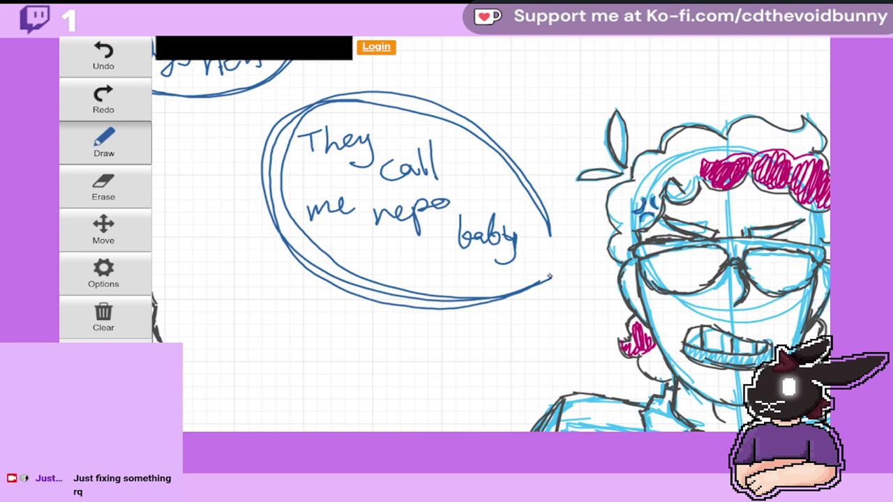
mouse_move(550, 277)
mouse_down()
mouse_move(595, 287)
mouse_move(563, 266)
mouse_move(550, 208)
mouse_move(539, 206)
mouse_move(556, 252)
mouse_up()
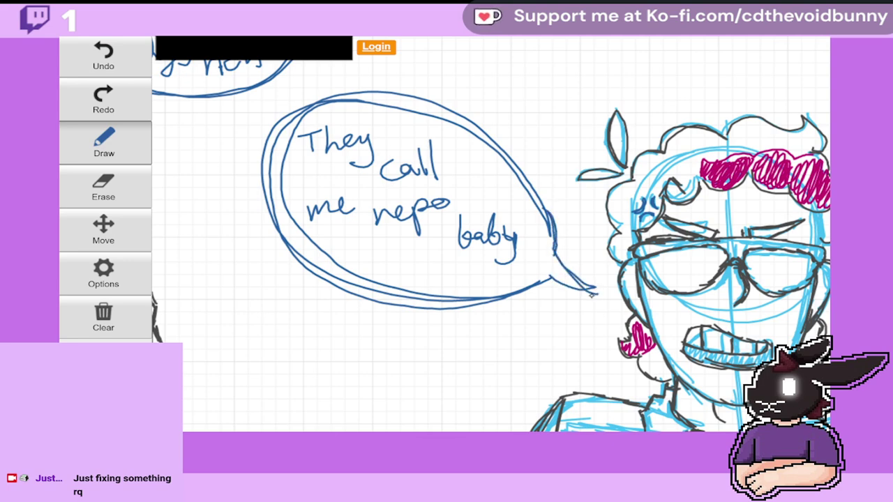
Step: Zoom out to check the whole character together with both speech bubbles, and zoom back in on the face
click(103, 230)
mouse_move(597, 241)
mouse_down()
mouse_move(499, 240)
mouse_move(401, 262)
mouse_move(407, 239)
mouse_move(380, 97)
mouse_up()
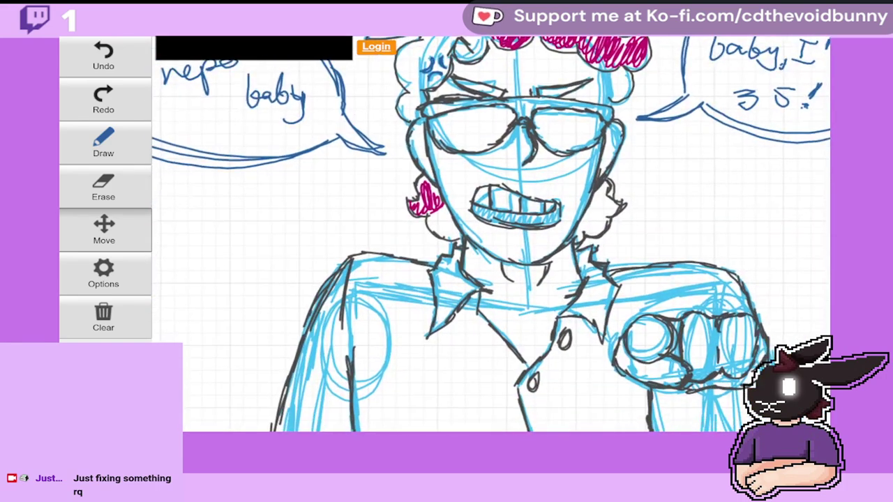
click(103, 276)
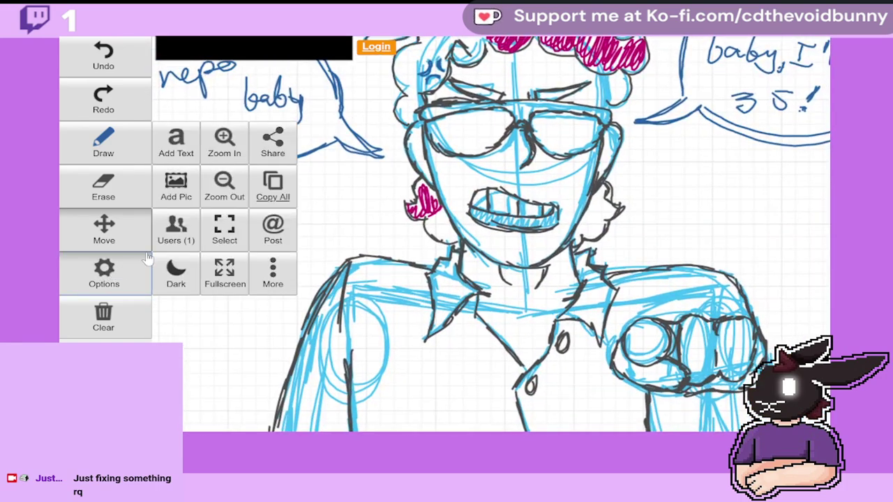
click(227, 185)
drag(538, 223, 502, 263)
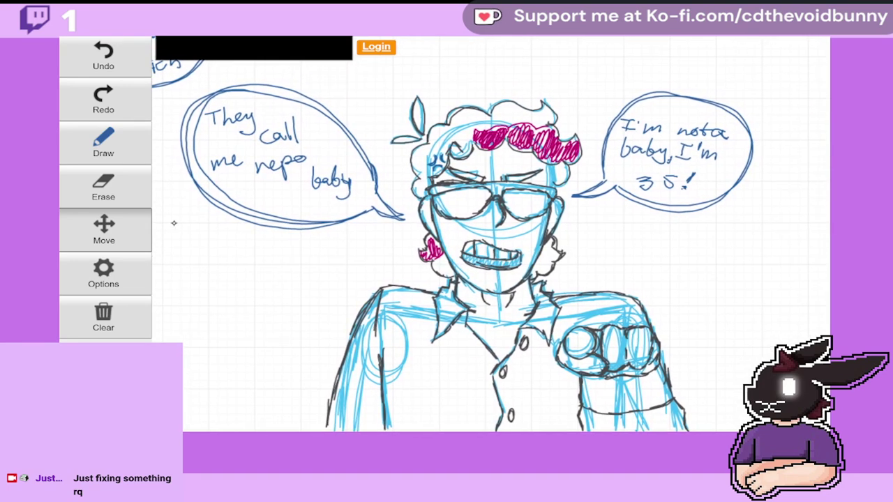
click(116, 148)
click(101, 272)
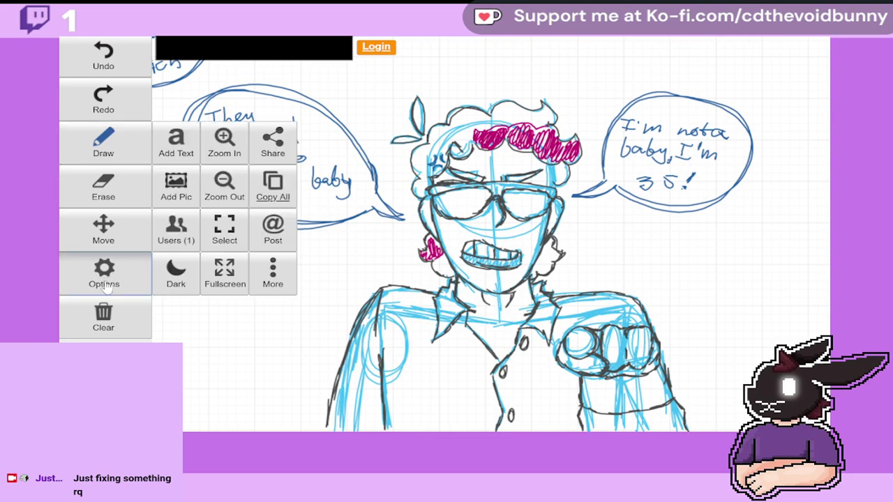
click(224, 143)
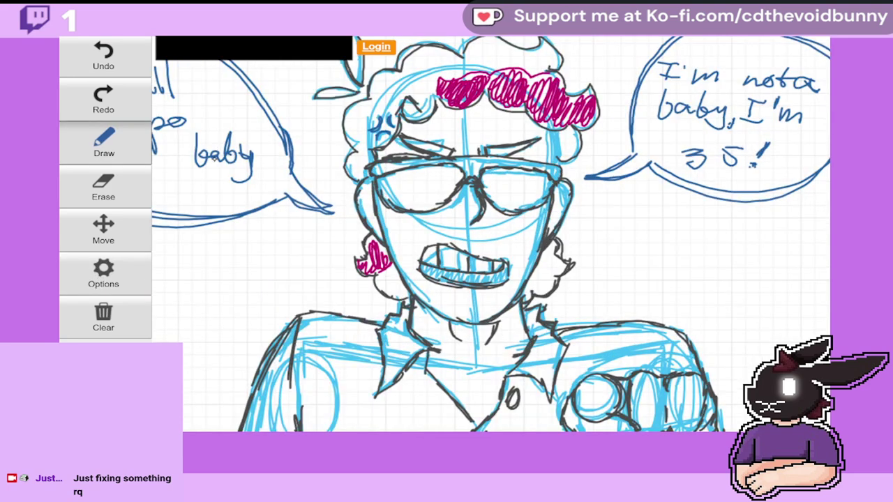
click(120, 160)
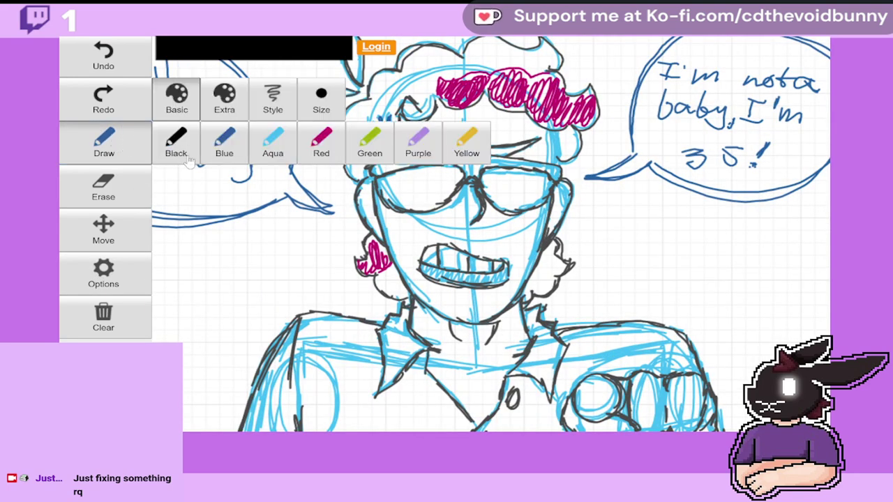
click(104, 149)
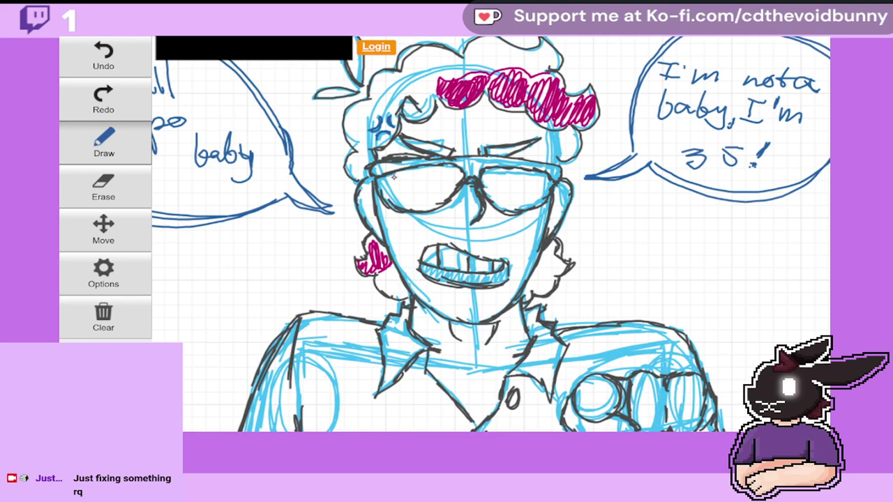
drag(394, 178, 441, 171)
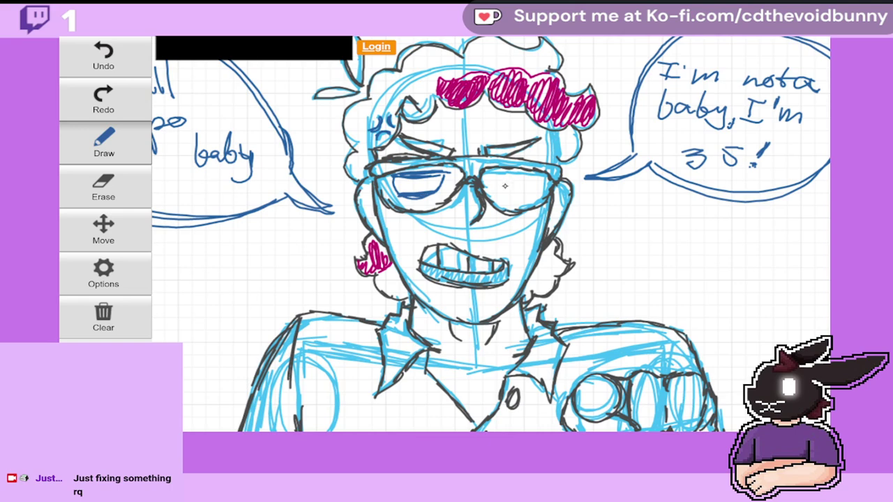
drag(492, 176, 540, 183)
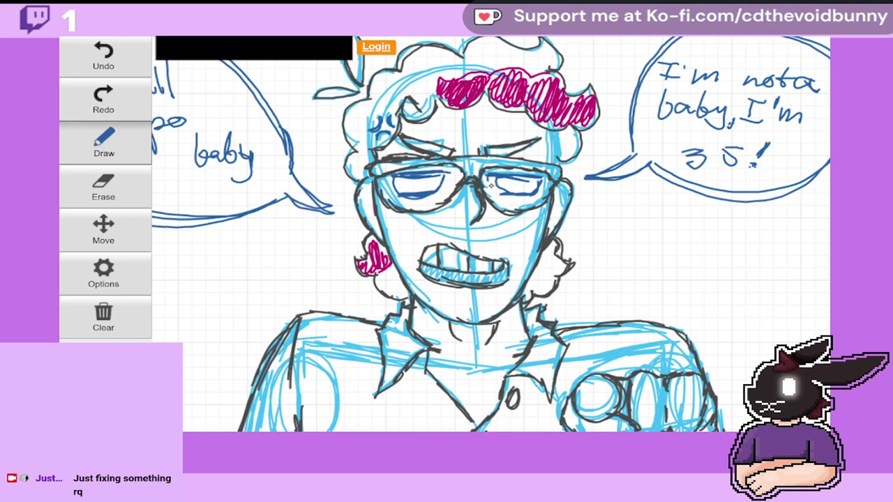
click(106, 55)
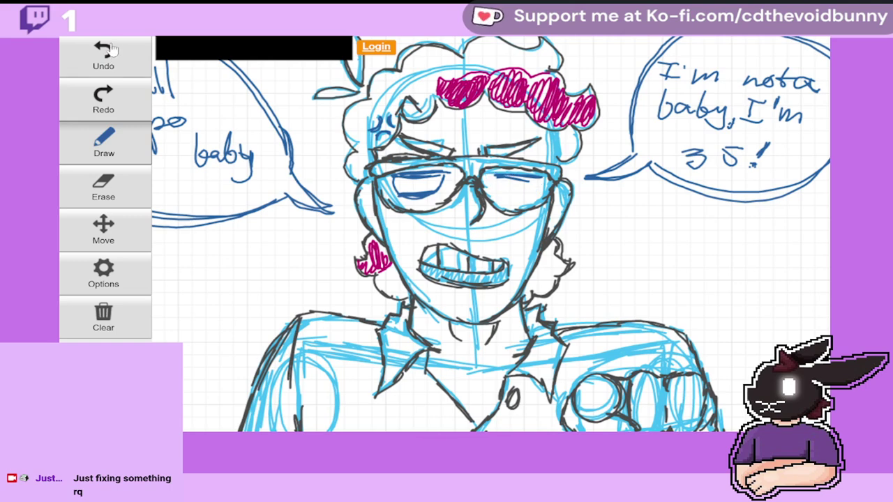
click(106, 55)
click(106, 54)
click(106, 55)
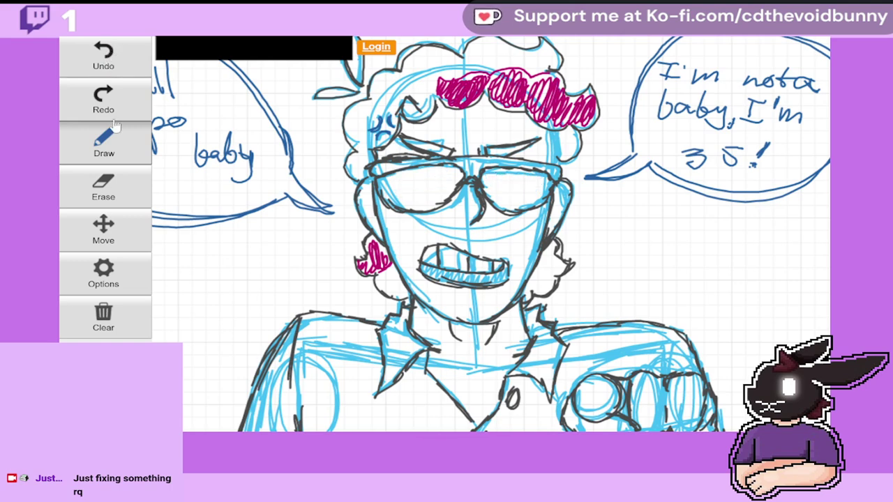
Step: Draw blue rectangular eyes with small pupils inside both lenses of the glasses
click(104, 274)
click(223, 143)
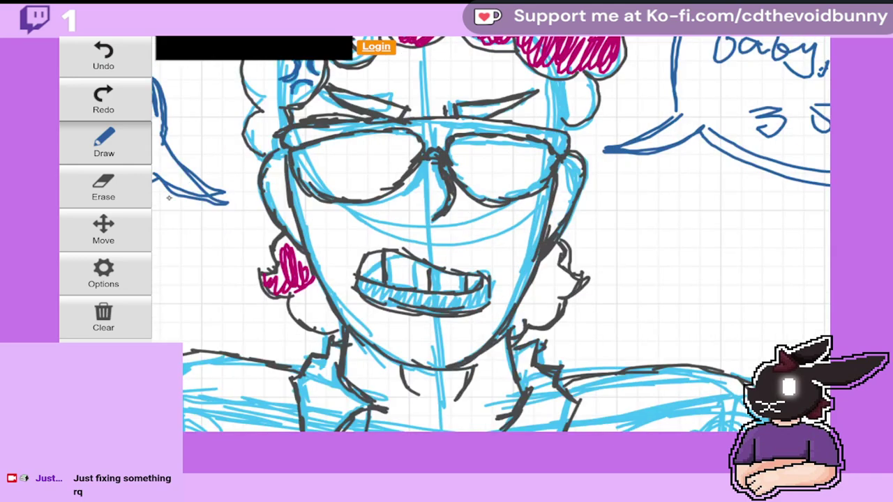
click(106, 227)
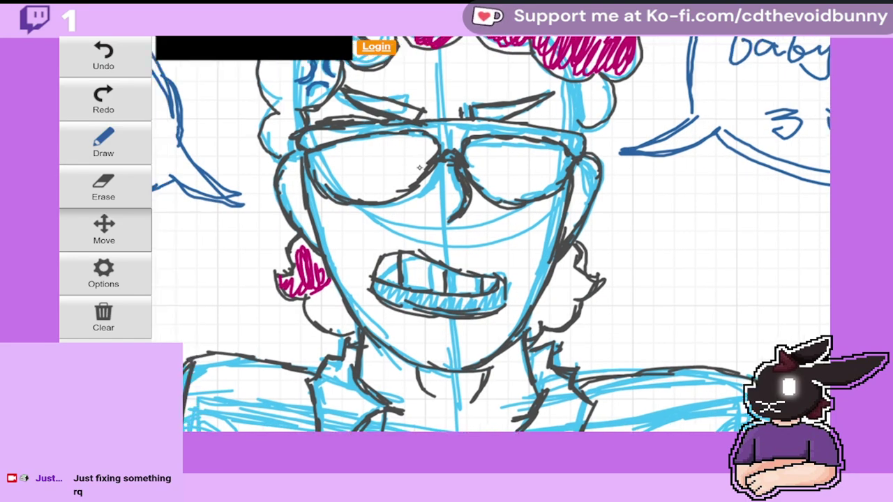
click(103, 143)
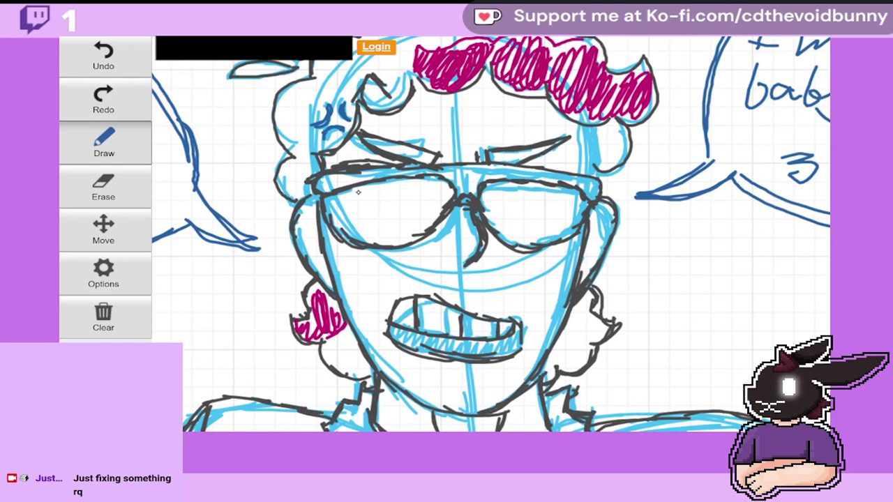
drag(357, 192, 414, 181)
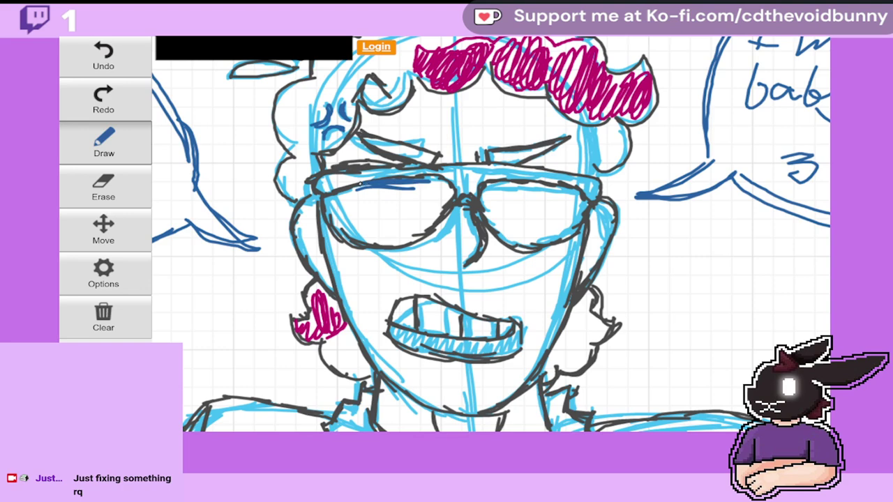
mouse_move(348, 199)
mouse_down()
mouse_move(351, 211)
mouse_move(431, 208)
mouse_up()
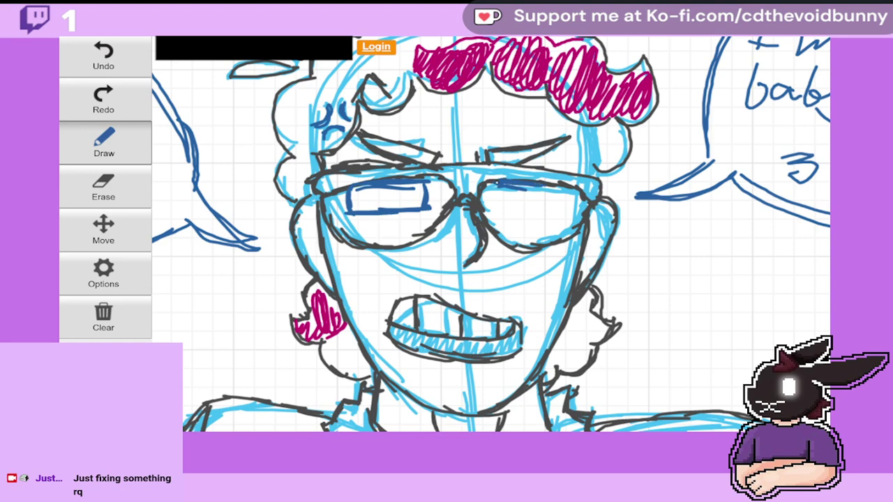
mouse_move(556, 188)
mouse_down()
mouse_move(556, 206)
mouse_move(494, 208)
mouse_move(565, 206)
mouse_up()
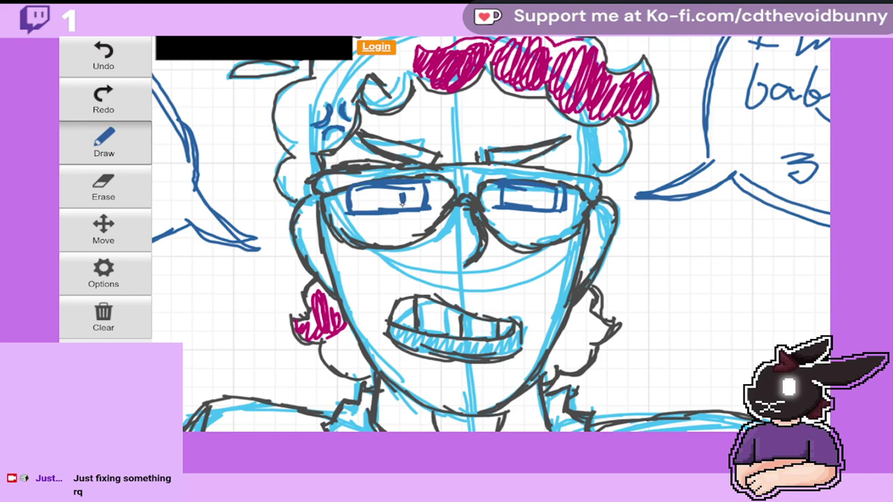
click(510, 207)
drag(513, 193, 513, 198)
drag(516, 214, 559, 212)
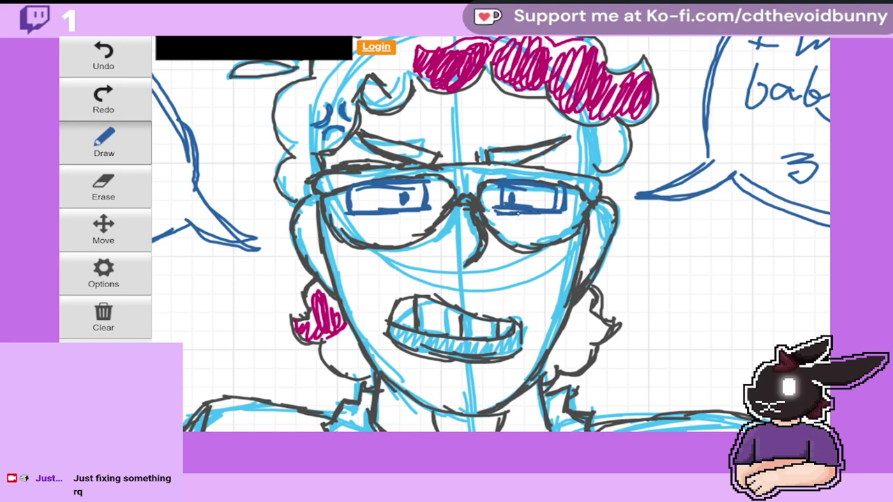
Step: Erase the blue eye outlines and pupils from both lenses
click(117, 187)
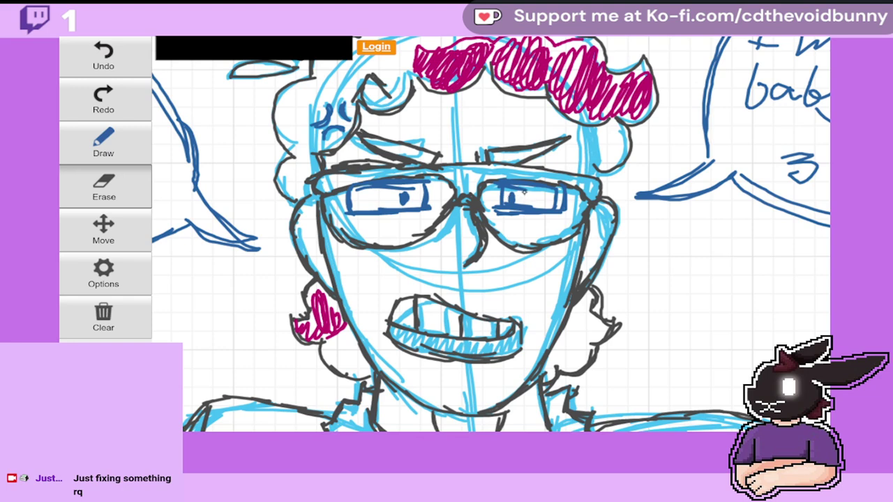
click(523, 196)
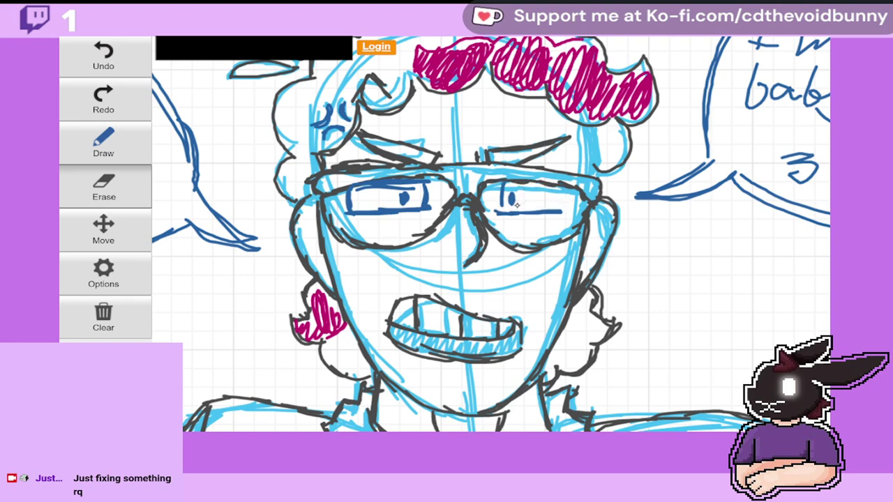
click(128, 148)
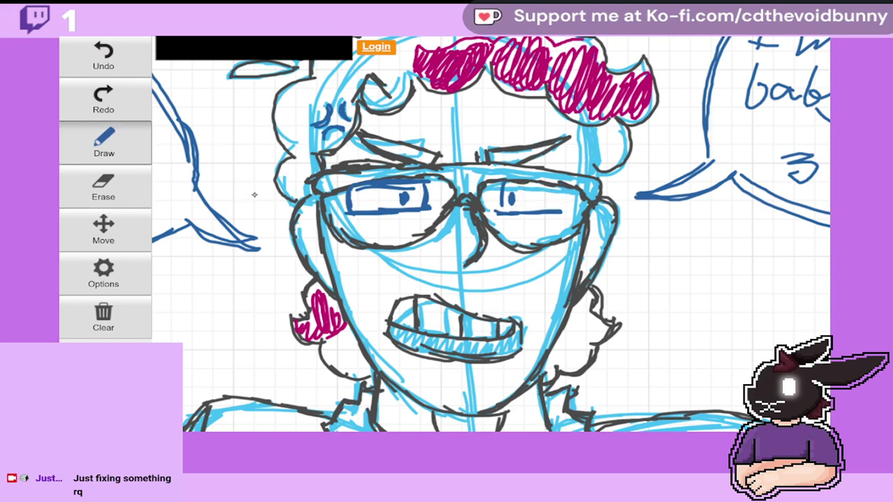
click(129, 182)
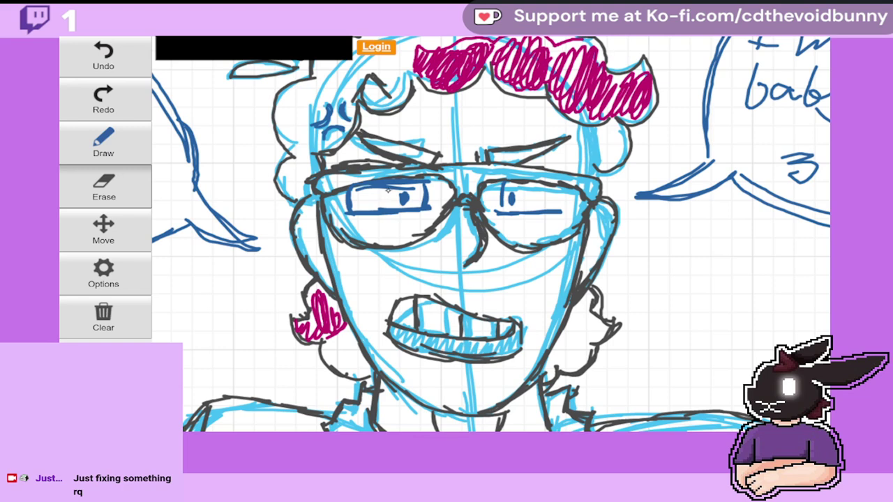
drag(388, 190, 395, 191)
click(127, 149)
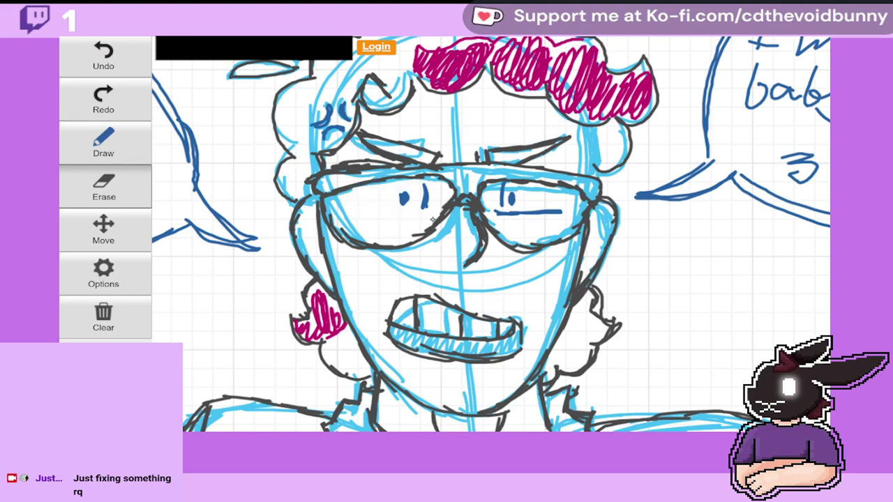
drag(498, 212, 518, 207)
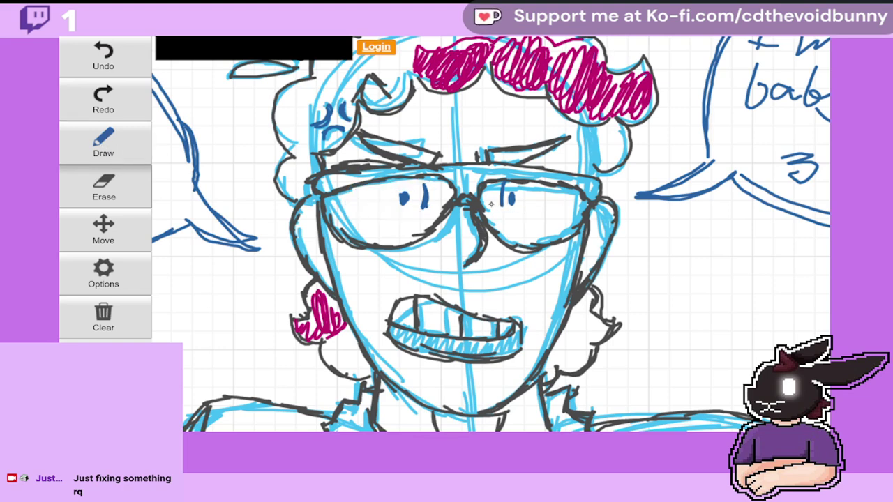
drag(410, 189, 413, 197)
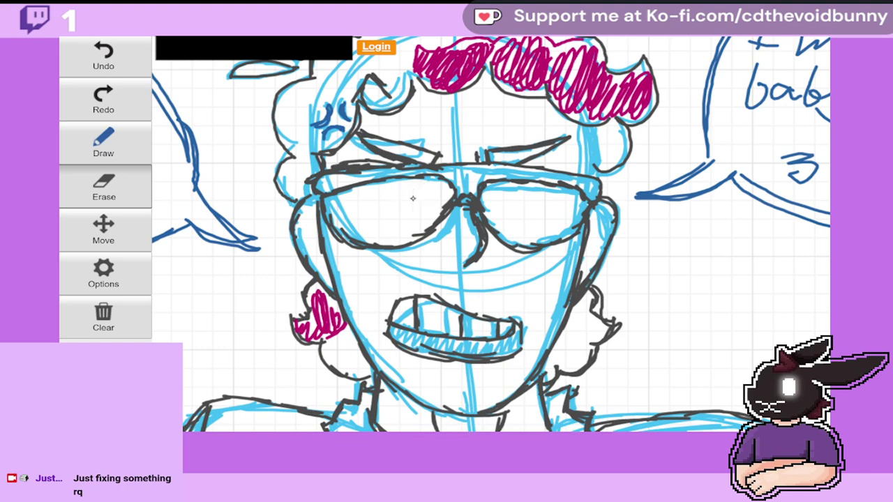
Step: Redraw narrower blue rectangular eyes with a heavy upper lid and tall pupils near the nose in both lenses
click(126, 136)
drag(360, 186, 418, 181)
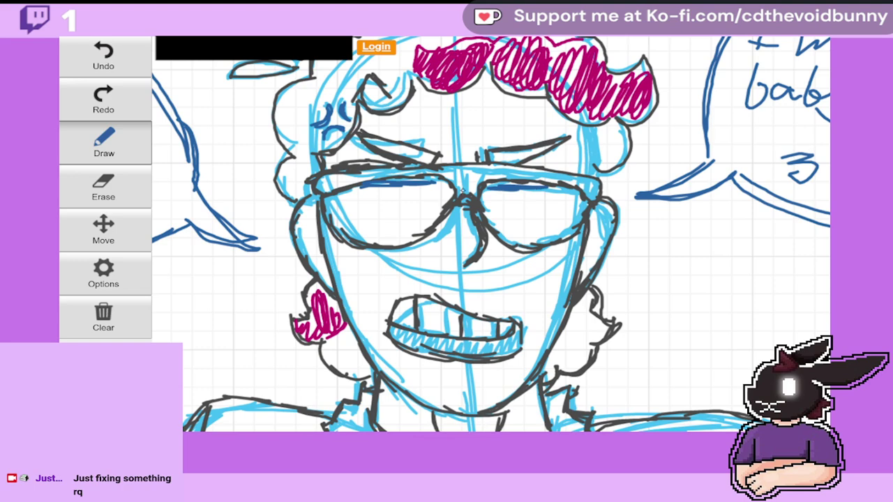
drag(355, 199, 419, 209)
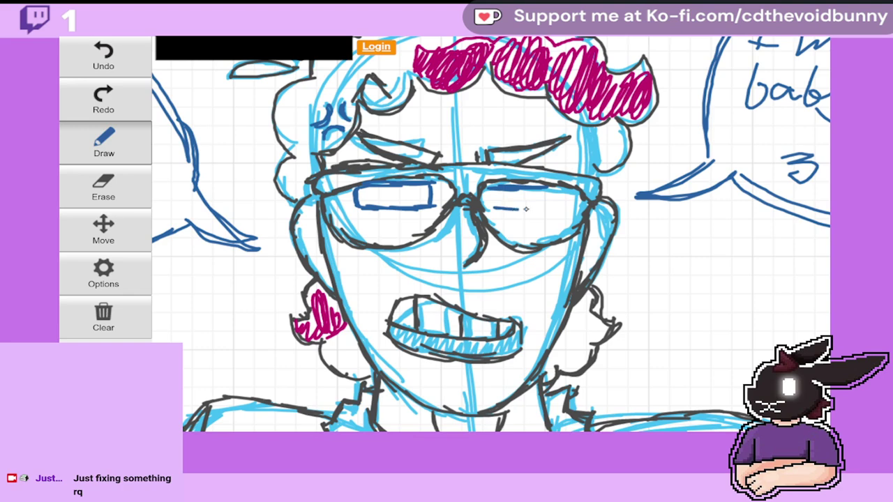
mouse_move(526, 209)
mouse_down()
mouse_move(555, 205)
mouse_move(555, 192)
mouse_move(506, 180)
mouse_move(496, 199)
mouse_up()
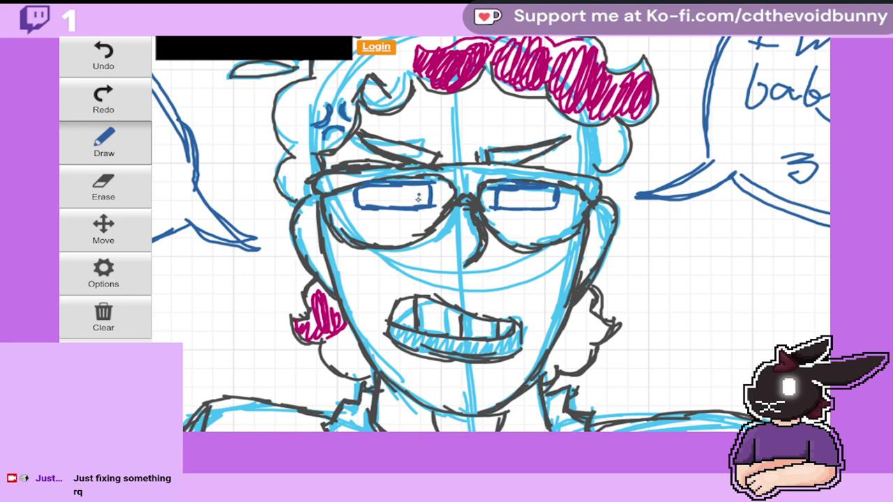
drag(419, 194, 420, 192)
drag(415, 197, 419, 203)
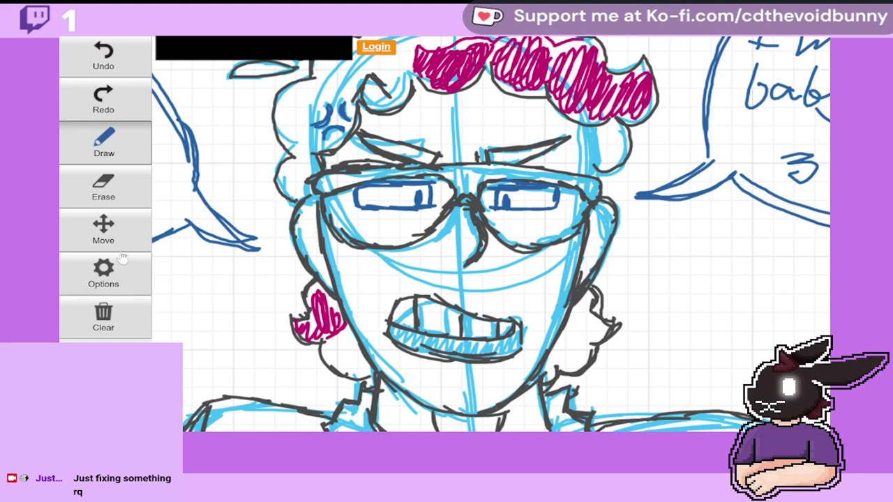
Step: Try shading the lower part of both lenses in blue and undo the shading
click(107, 274)
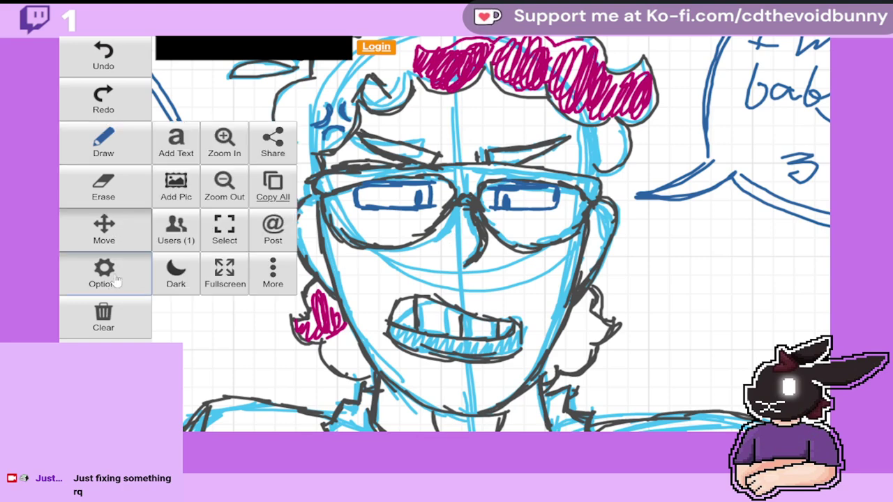
click(224, 190)
click(111, 284)
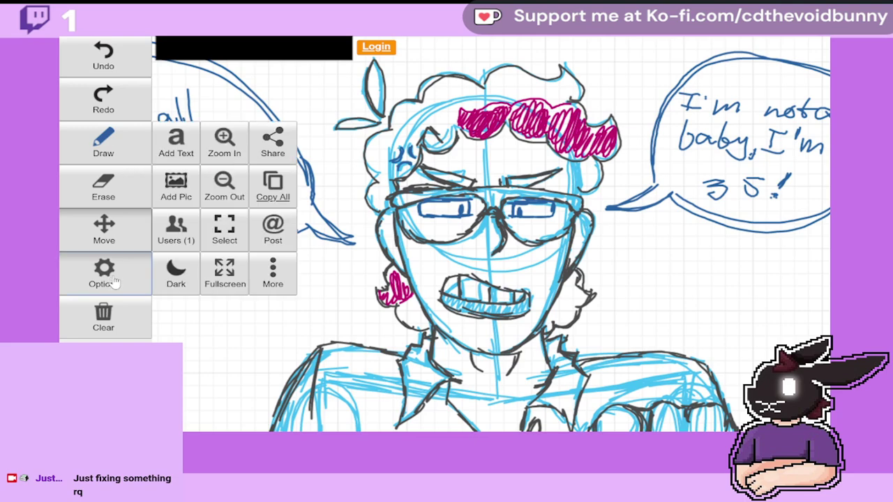
click(117, 155)
click(117, 155)
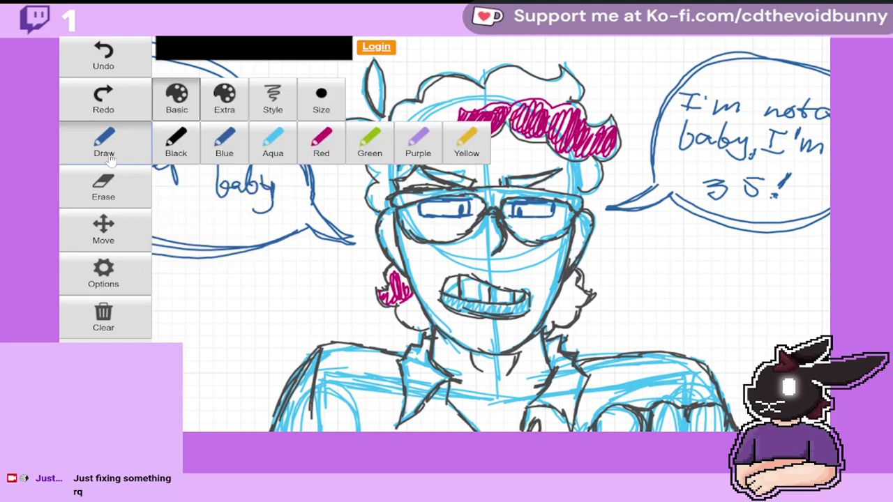
click(137, 162)
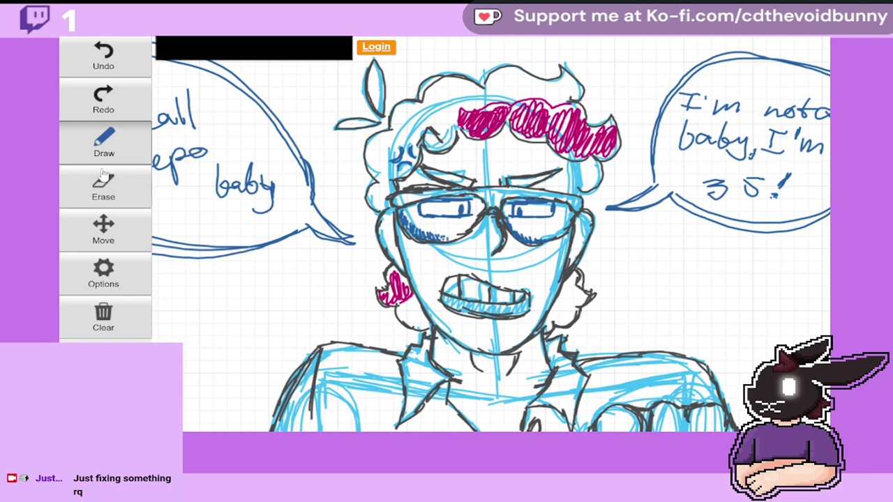
click(112, 54)
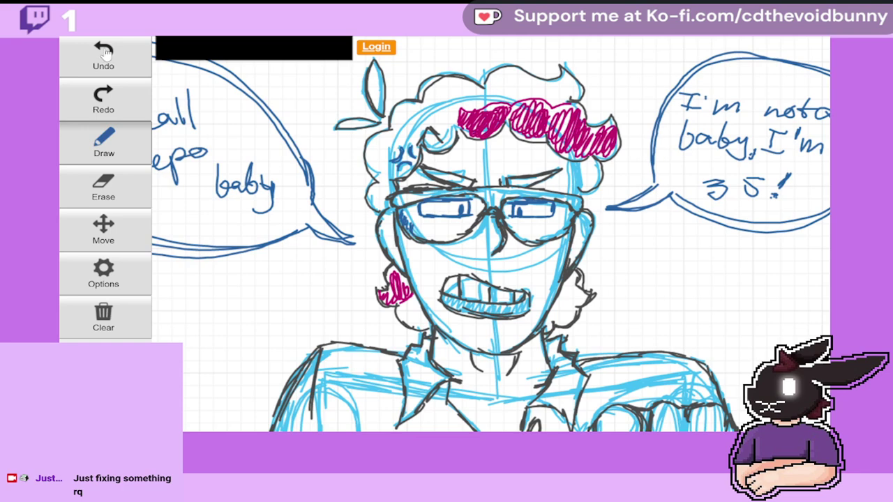
click(104, 51)
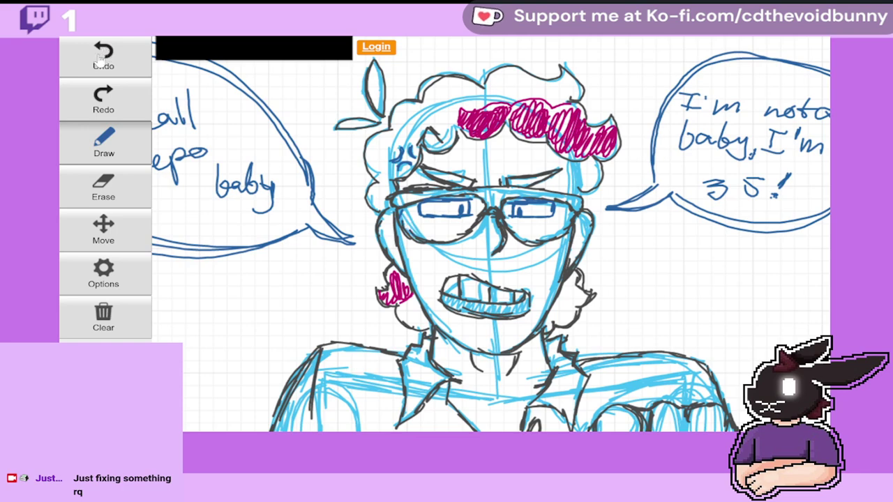
Step: Try shading the lower edges of both lenses in green and undo the strokes
click(103, 146)
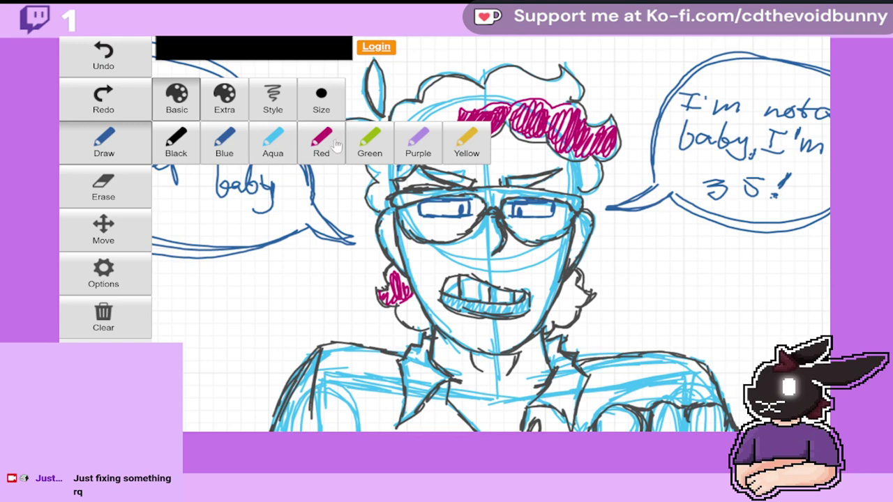
click(370, 150)
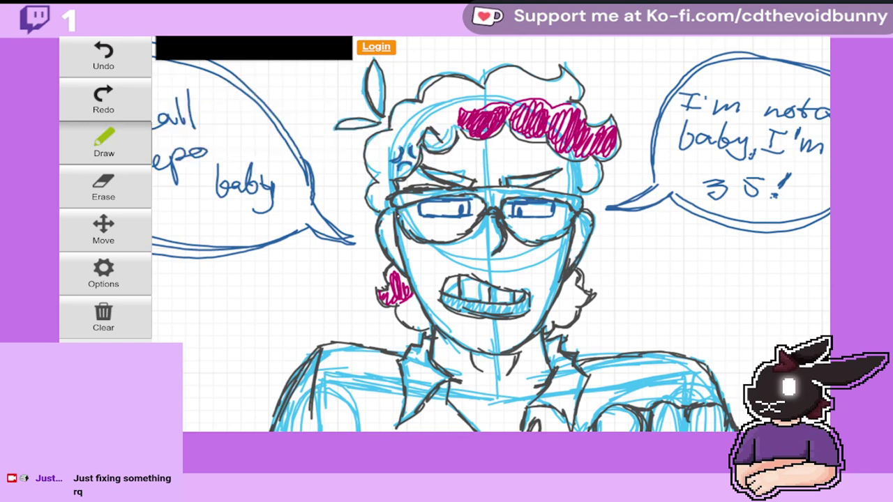
drag(401, 217, 405, 223)
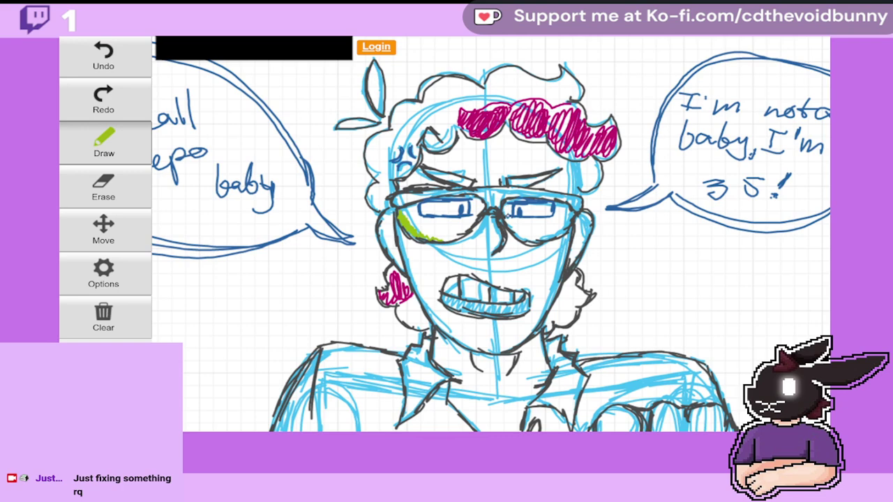
drag(515, 229, 541, 243)
click(103, 56)
click(103, 56)
Step: Try drawing diagonal yellow glare lines across the lenses and undo them
click(112, 139)
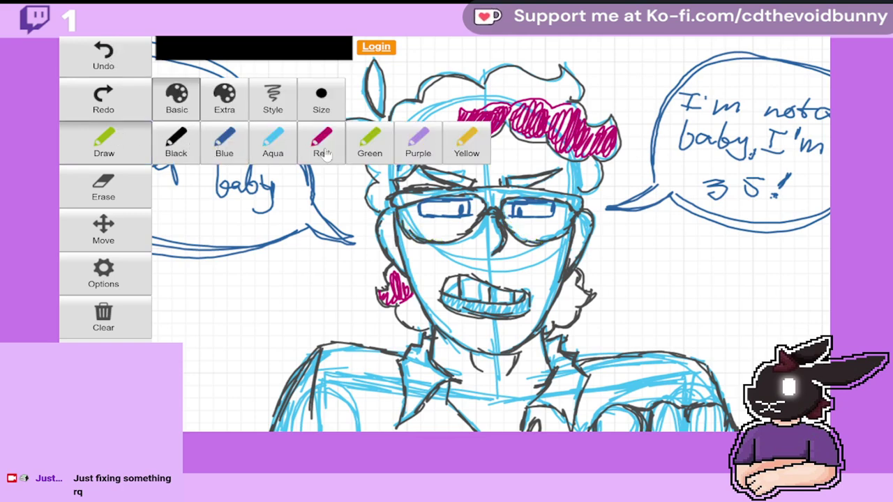
click(474, 145)
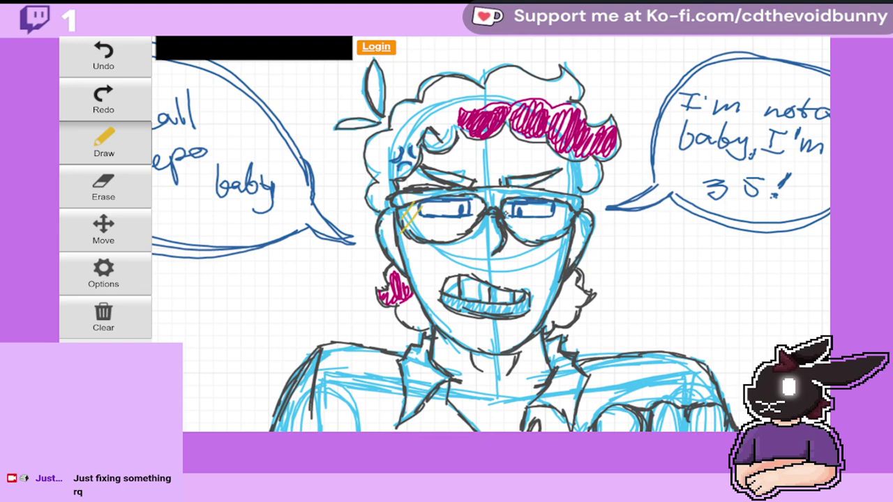
mouse_move(504, 216)
mouse_down()
mouse_move(523, 196)
mouse_move(531, 206)
mouse_up()
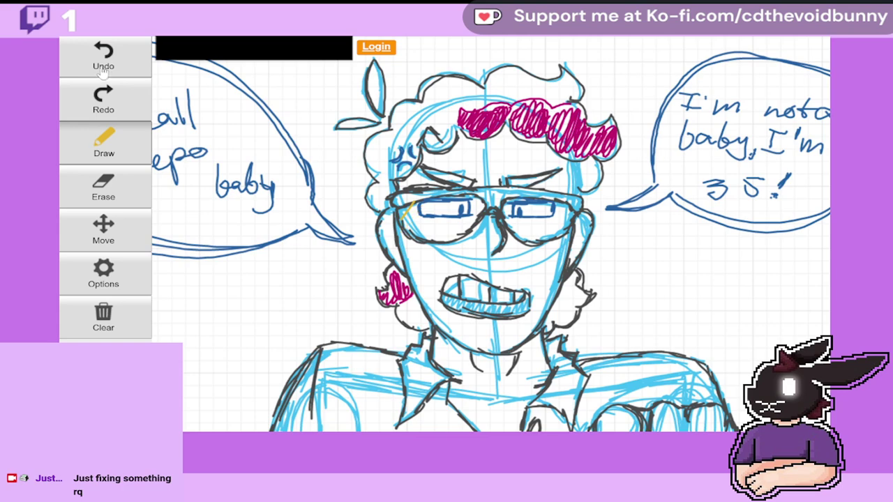
Step: Erase the aqua construction curves under the glasses and shade the lower part of both lenses in aqua
click(103, 187)
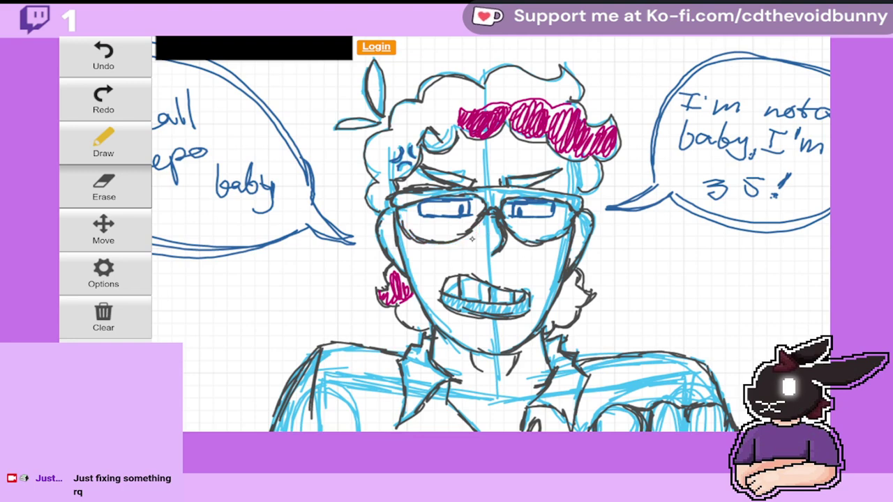
click(130, 147)
click(132, 145)
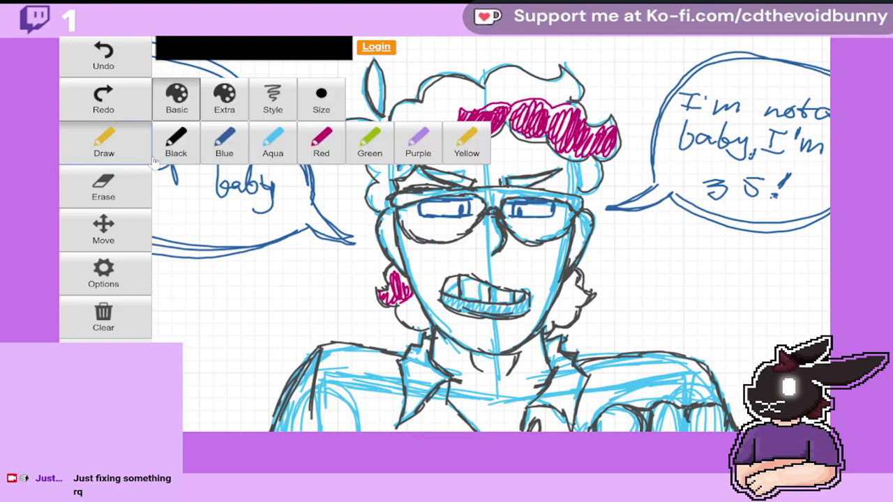
click(230, 143)
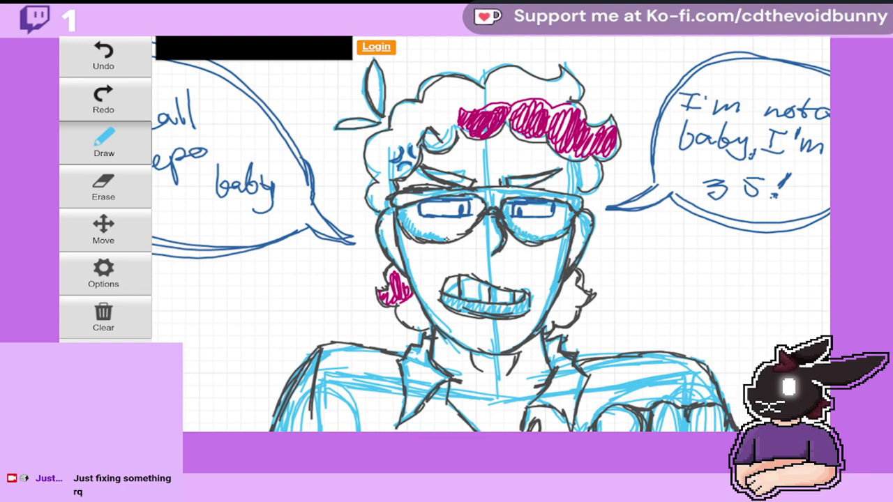
Step: Erase the blue speech bubble and its caption facing the "I'm not a baby, I'm 35!" bubble
click(144, 277)
click(221, 195)
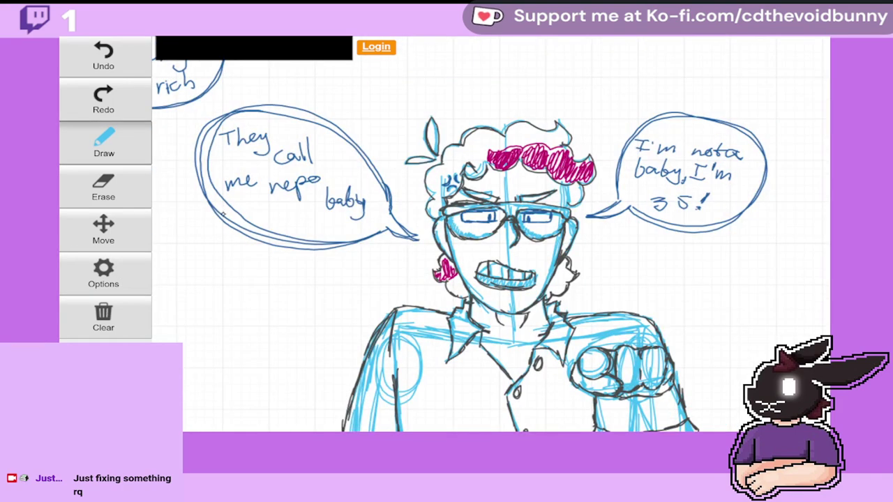
click(104, 188)
click(200, 197)
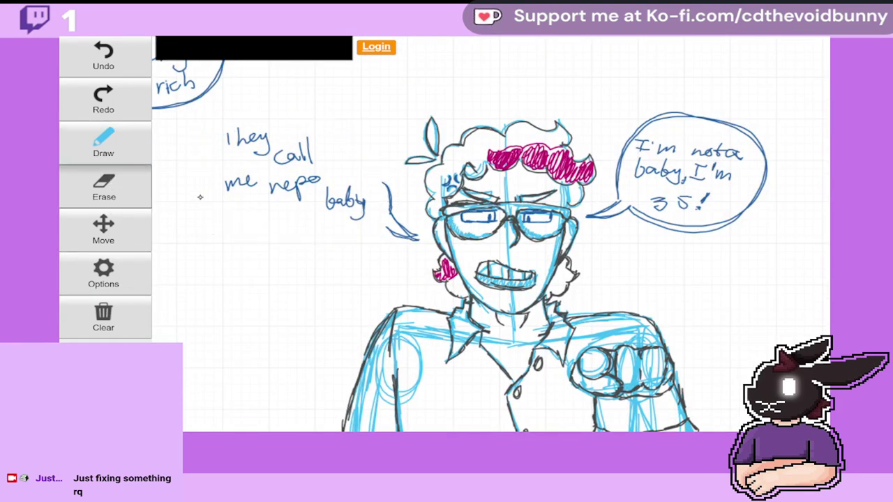
mouse_move(200, 198)
mouse_down()
mouse_move(272, 119)
mouse_move(251, 144)
mouse_move(279, 176)
mouse_move(252, 160)
mouse_move(283, 145)
mouse_move(305, 148)
mouse_move(305, 179)
mouse_move(290, 208)
mouse_move(365, 216)
mouse_move(395, 215)
mouse_up()
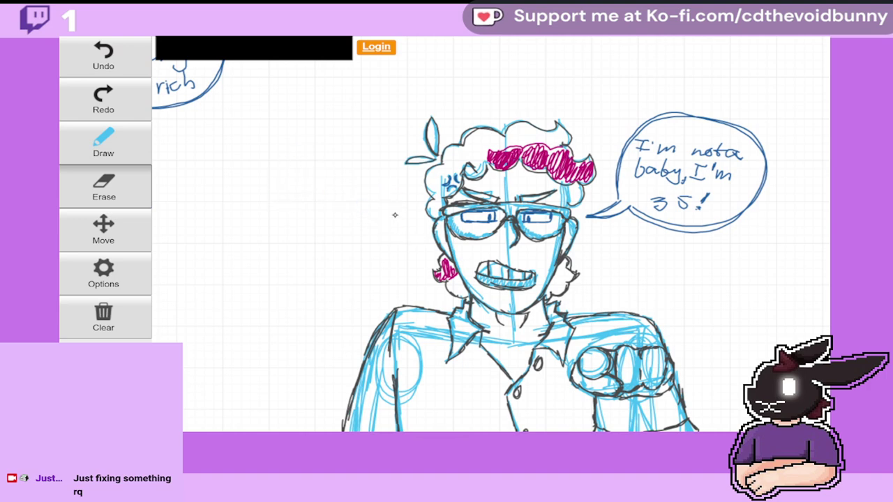
Step: Handwrite "They call me nepo baby" in blue on two lines and enclose it in a compact double-lined speech bubble pointing at the angry character
click(108, 143)
click(115, 148)
click(231, 143)
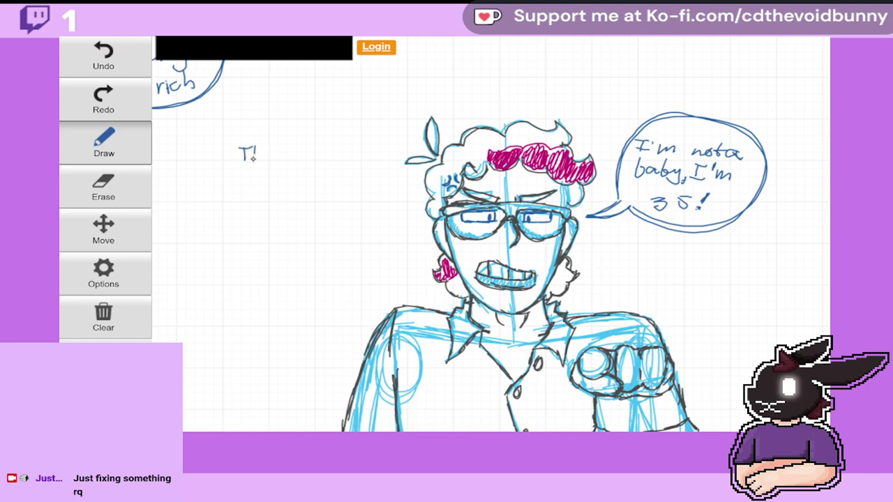
drag(268, 150, 271, 158)
mouse_move(276, 150)
mouse_down()
mouse_move(298, 147)
mouse_move(319, 153)
mouse_up()
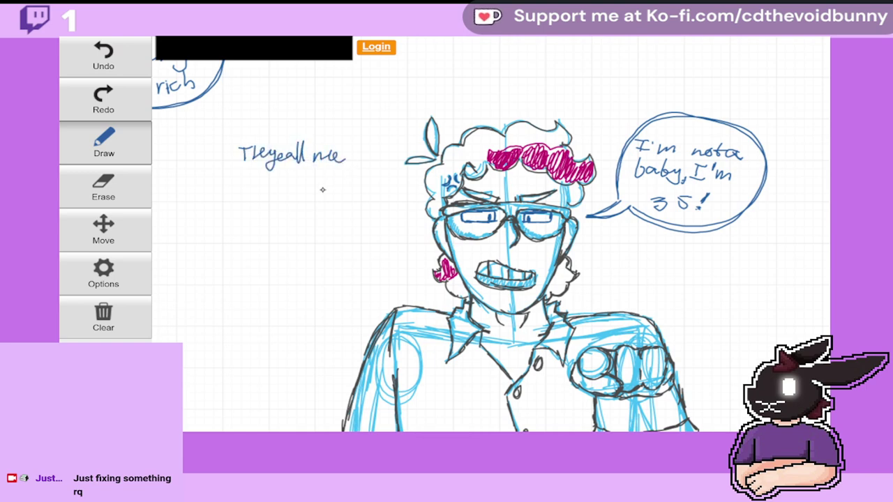
click(111, 60)
drag(335, 159, 343, 160)
drag(241, 186, 273, 179)
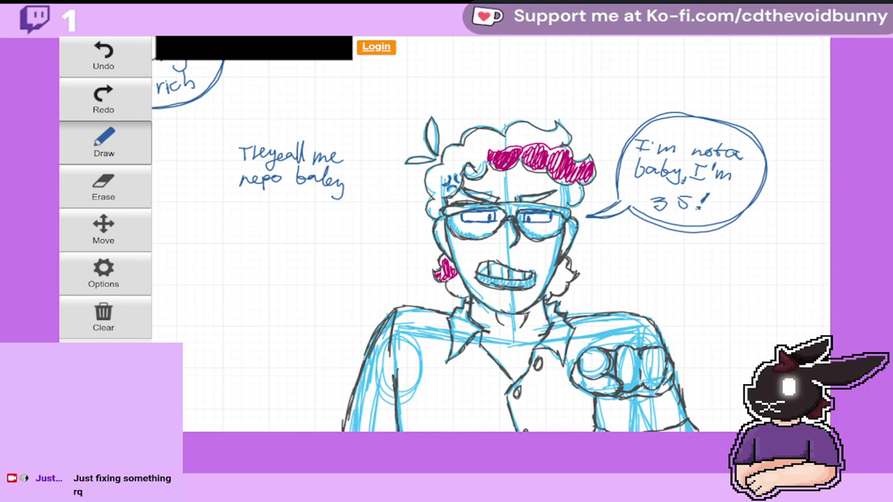
mouse_move(272, 123)
mouse_down()
mouse_move(216, 174)
mouse_move(282, 216)
mouse_up()
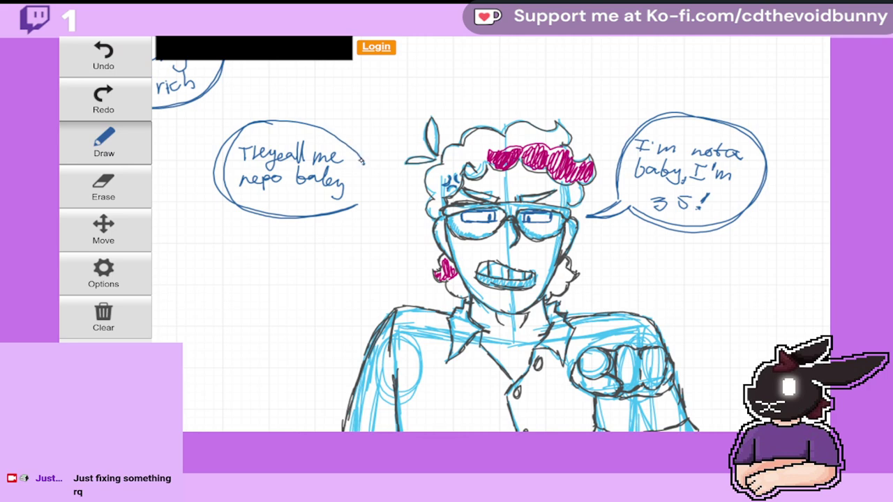
mouse_move(234, 210)
mouse_down()
mouse_move(283, 219)
mouse_move(357, 214)
mouse_move(360, 202)
mouse_move(405, 214)
mouse_up()
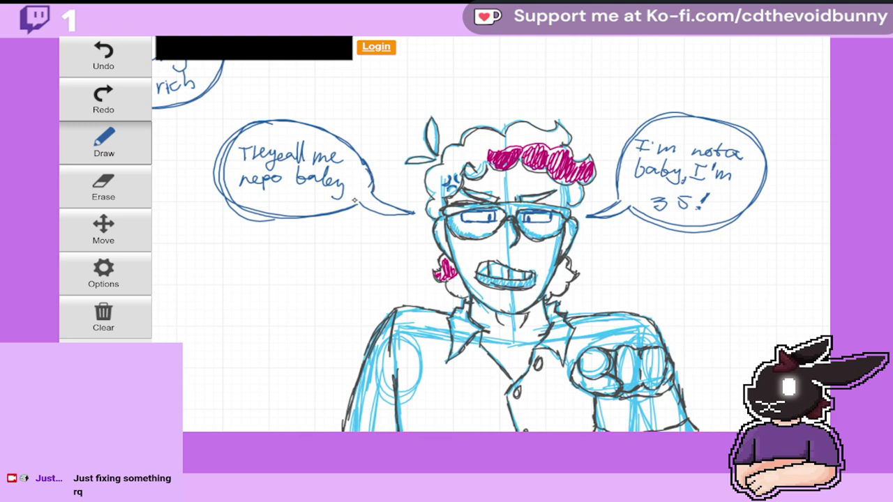
Step: Select the angry character with both speech bubbles and move the group closer to the smiling character in sunglasses
click(119, 233)
click(111, 233)
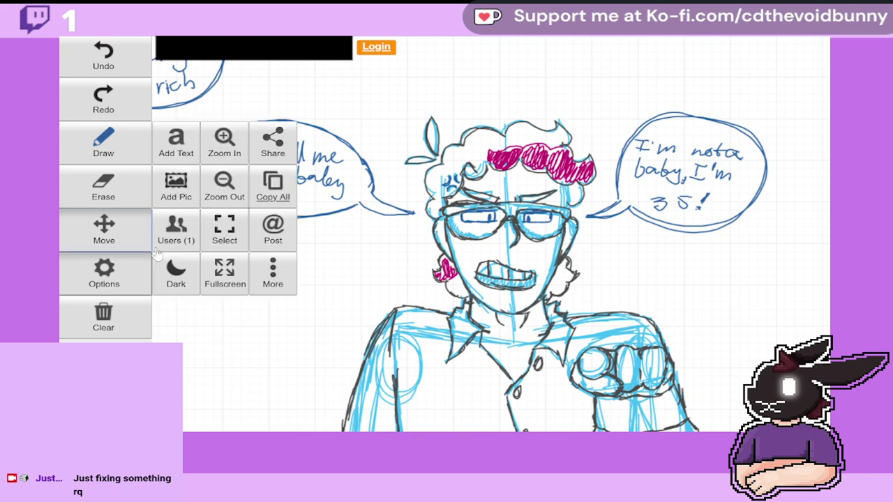
click(225, 192)
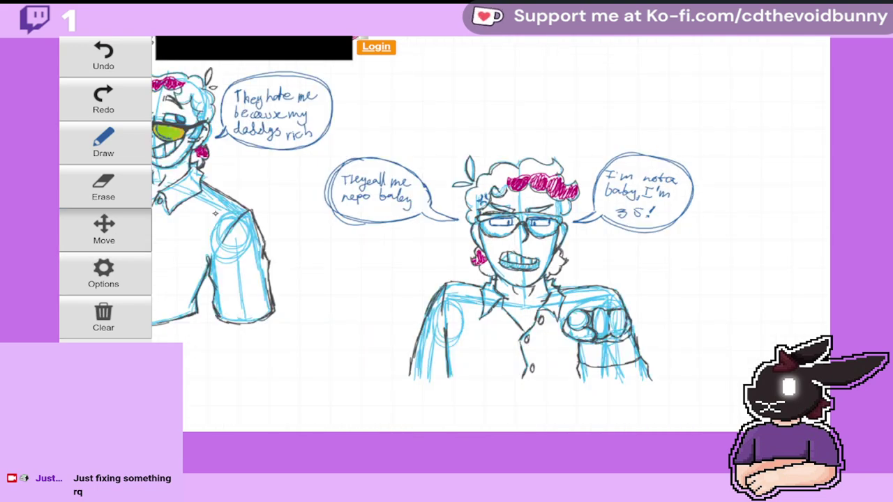
mouse_move(459, 238)
mouse_down()
mouse_move(483, 220)
mouse_move(623, 242)
mouse_move(636, 279)
mouse_up()
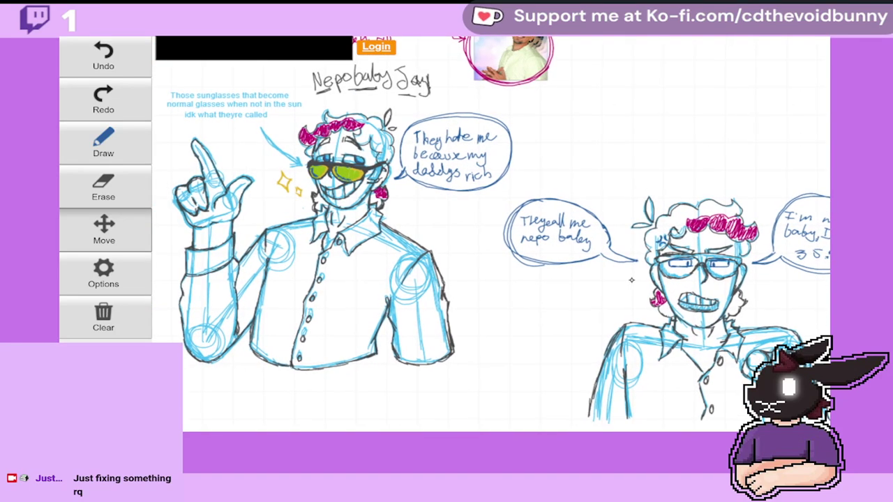
mouse_move(590, 121)
mouse_down()
mouse_move(562, 239)
mouse_move(546, 242)
mouse_up()
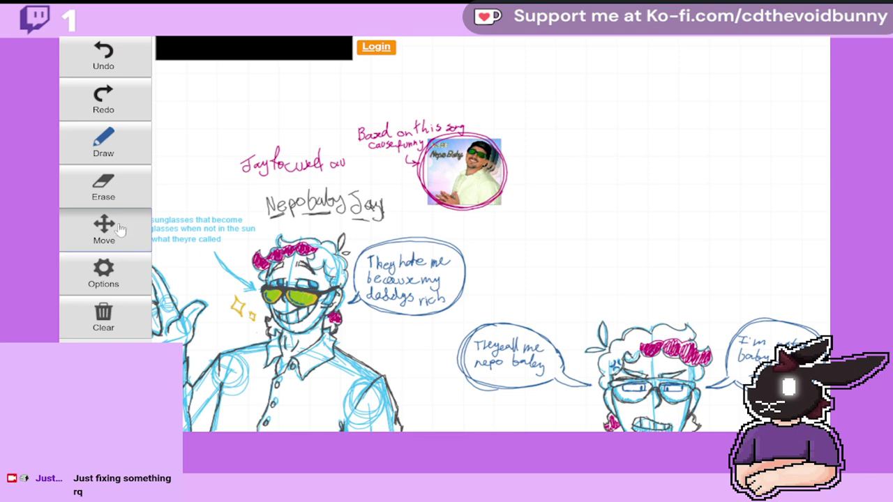
click(127, 270)
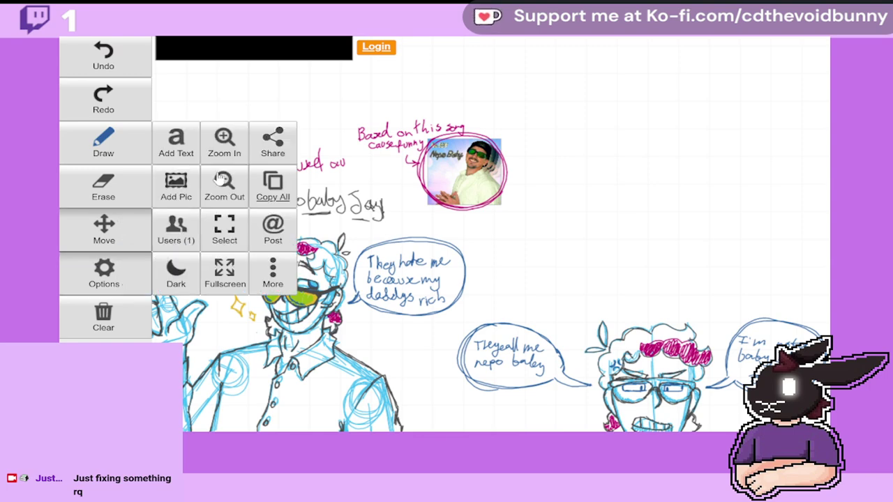
click(134, 264)
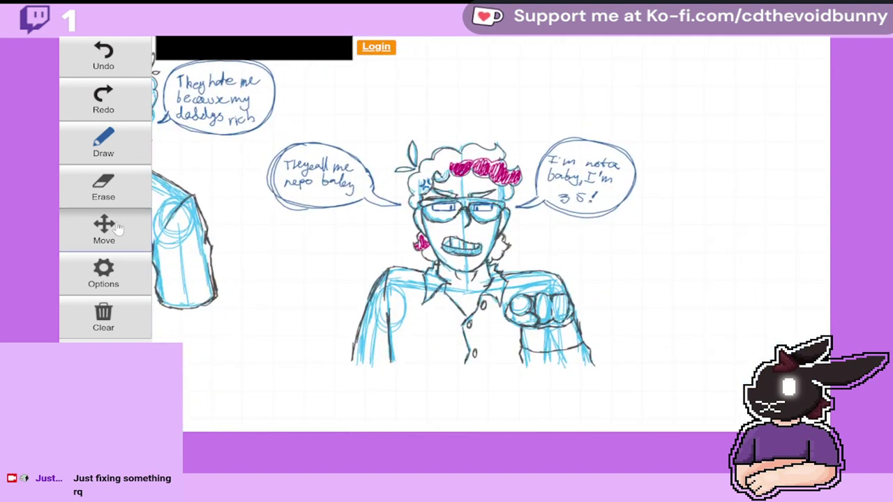
click(108, 273)
click(230, 222)
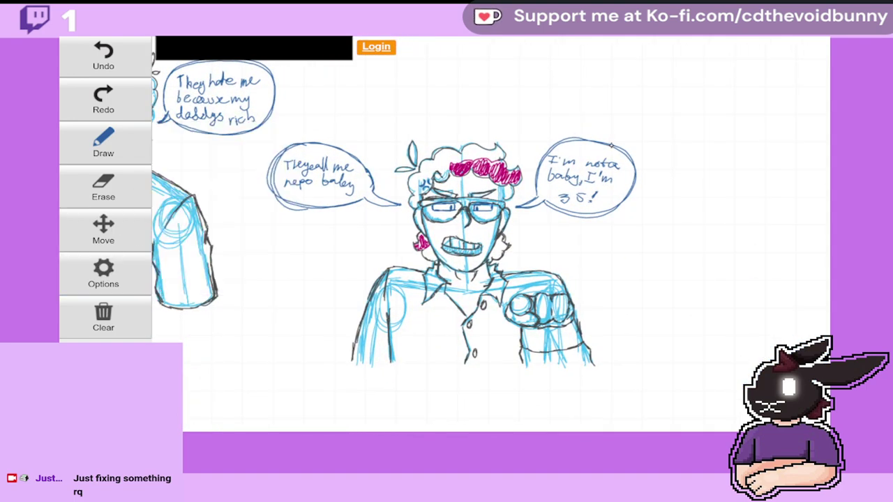
mouse_move(582, 102)
mouse_down()
mouse_move(422, 86)
mouse_move(336, 96)
mouse_up()
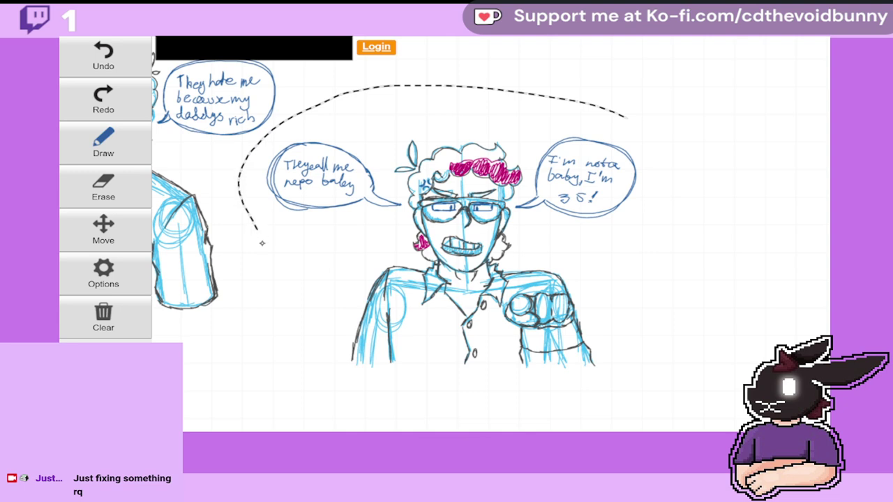
mouse_move(262, 243)
mouse_down()
mouse_move(376, 373)
mouse_move(614, 401)
mouse_move(691, 304)
mouse_move(708, 209)
mouse_move(682, 145)
mouse_move(620, 116)
mouse_up()
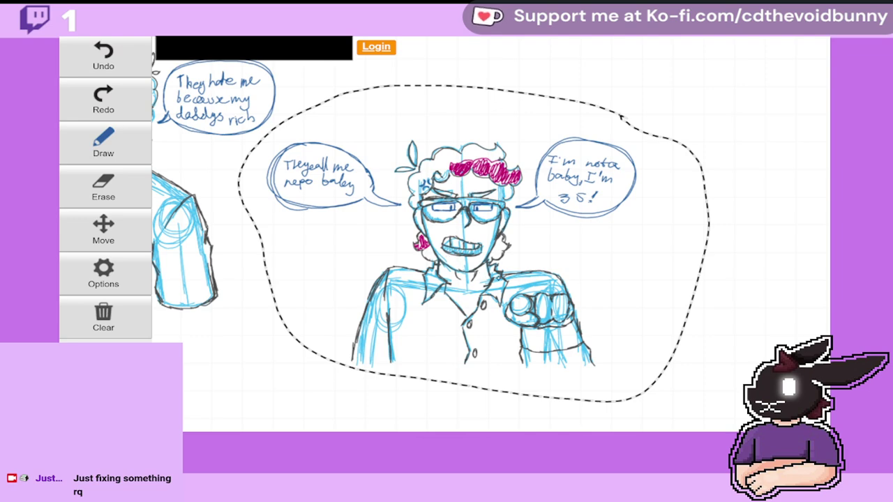
drag(565, 249, 583, 229)
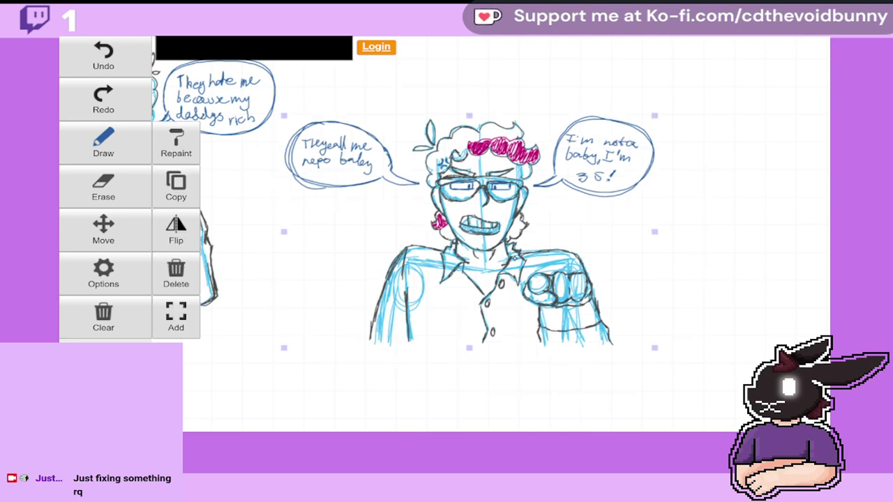
mouse_move(469, 232)
mouse_down()
mouse_move(408, 264)
mouse_move(398, 259)
mouse_up()
click(605, 208)
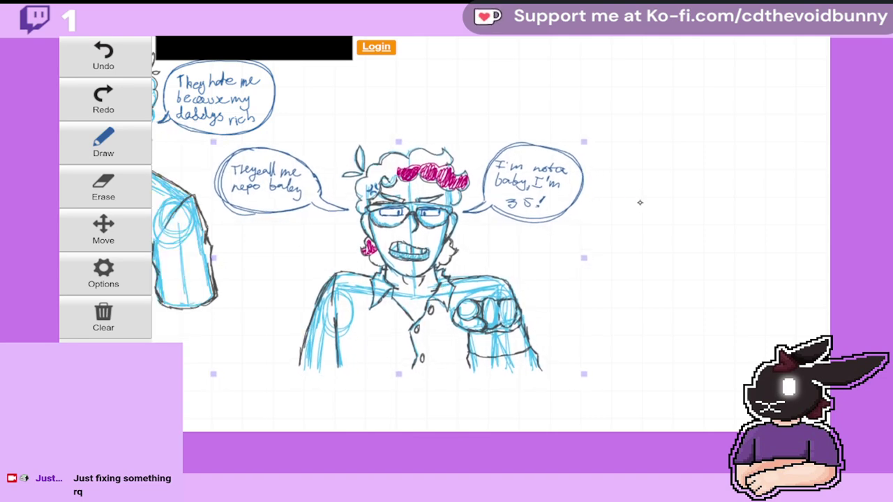
Step: Move the magenta heading, the song note and the circled album cover together beside the black title above the smiling character
click(133, 238)
mouse_move(345, 117)
mouse_down()
mouse_move(451, 255)
mouse_move(509, 308)
mouse_up()
click(103, 275)
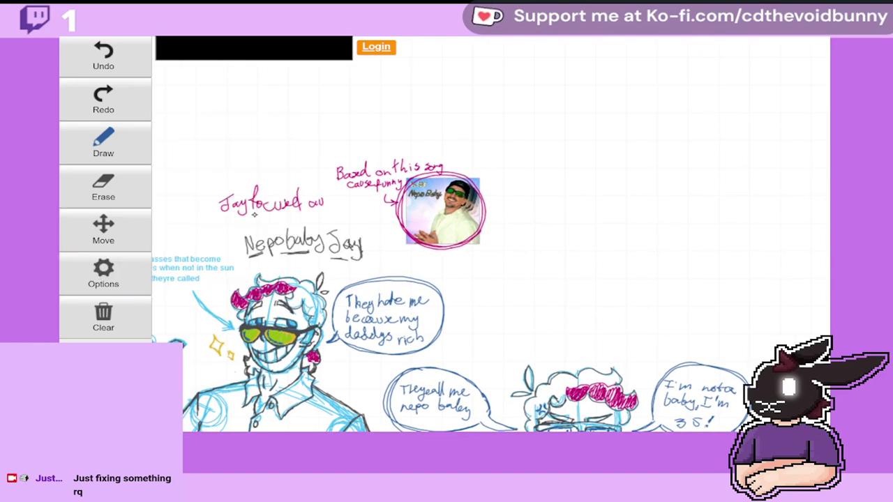
mouse_move(321, 125)
mouse_down()
mouse_move(214, 162)
mouse_move(200, 186)
mouse_up()
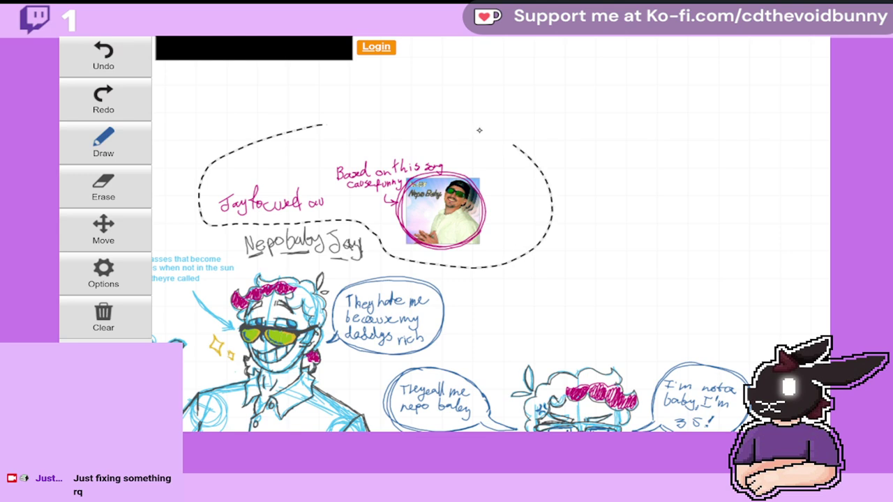
drag(334, 127, 325, 125)
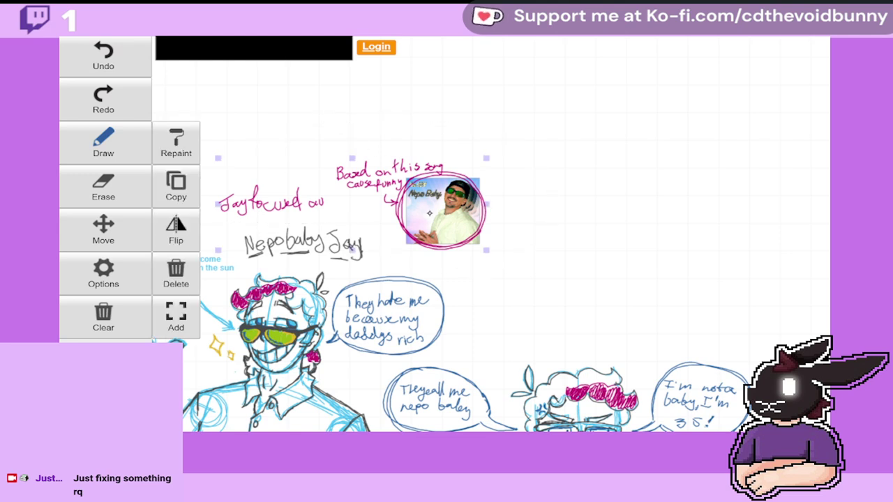
mouse_move(434, 203)
mouse_down()
mouse_move(498, 202)
mouse_move(650, 229)
mouse_move(602, 242)
mouse_up()
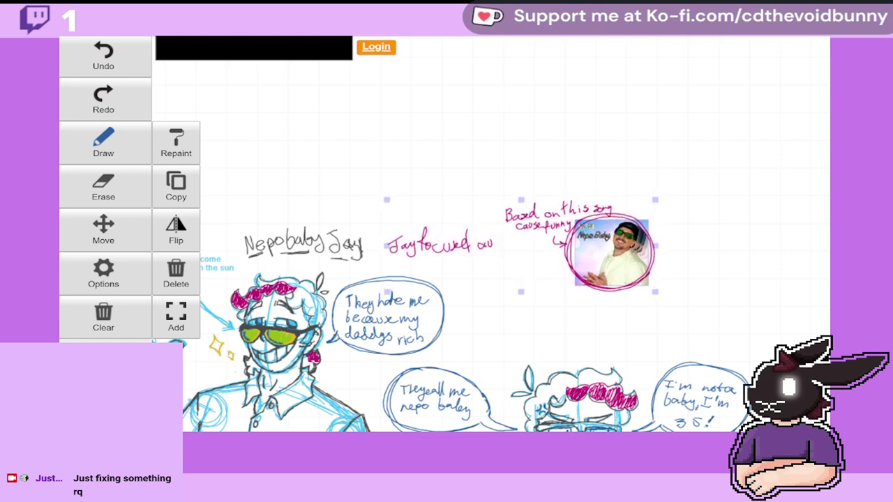
Step: Move the "Based on this song cause funny" note and its circled album cover just below the magenta heading
click(580, 176)
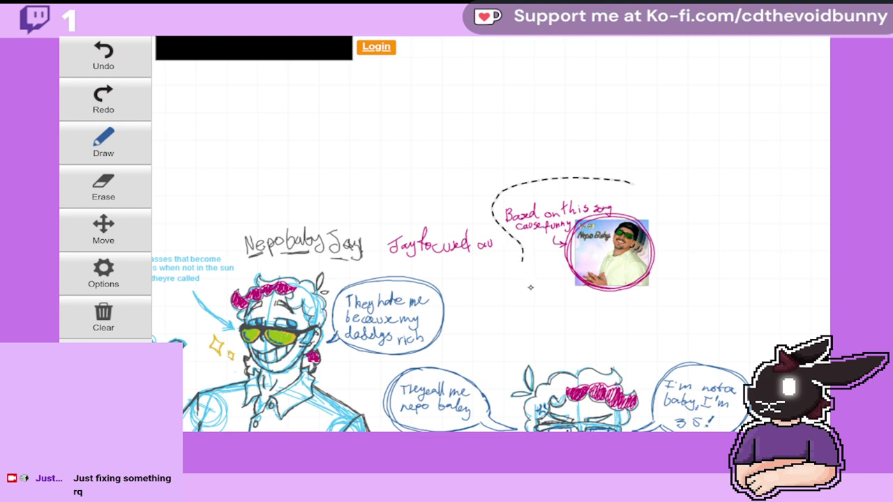
mouse_move(530, 287)
mouse_down()
mouse_move(601, 316)
mouse_move(668, 284)
mouse_move(667, 223)
mouse_move(630, 182)
mouse_up()
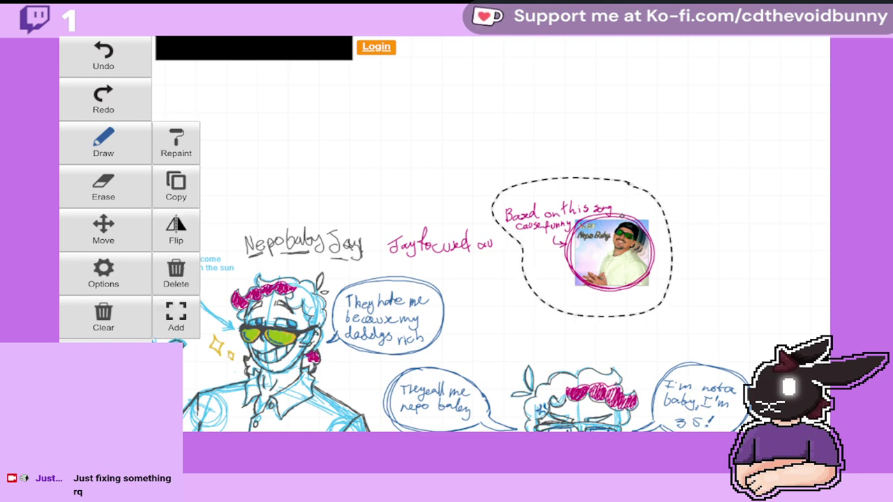
mouse_move(605, 228)
mouse_down()
mouse_move(593, 268)
mouse_move(549, 282)
mouse_up()
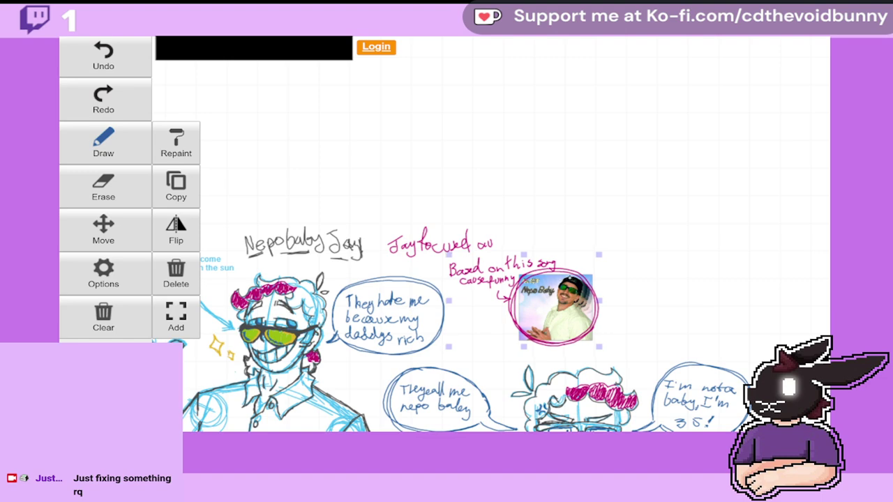
click(603, 208)
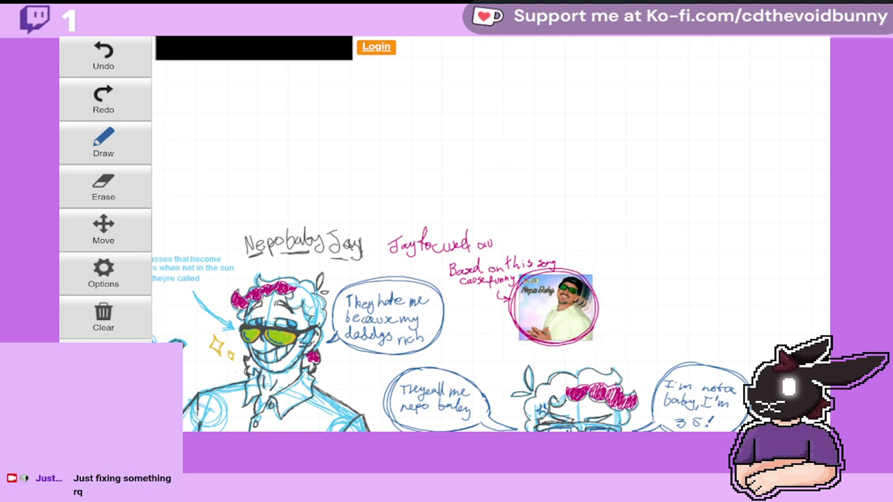
Step: Erase the dark pen strokes covering the "Nepo Baby" title on the circled album cover
click(103, 274)
click(211, 157)
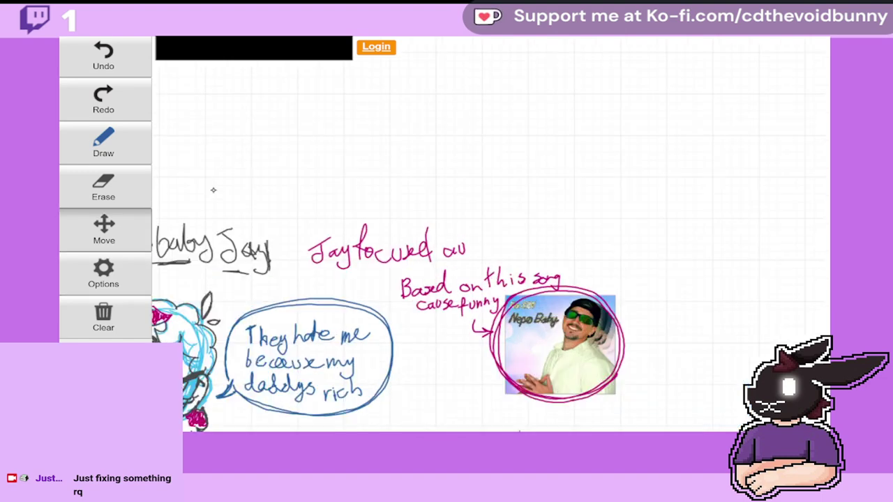
click(103, 273)
click(220, 155)
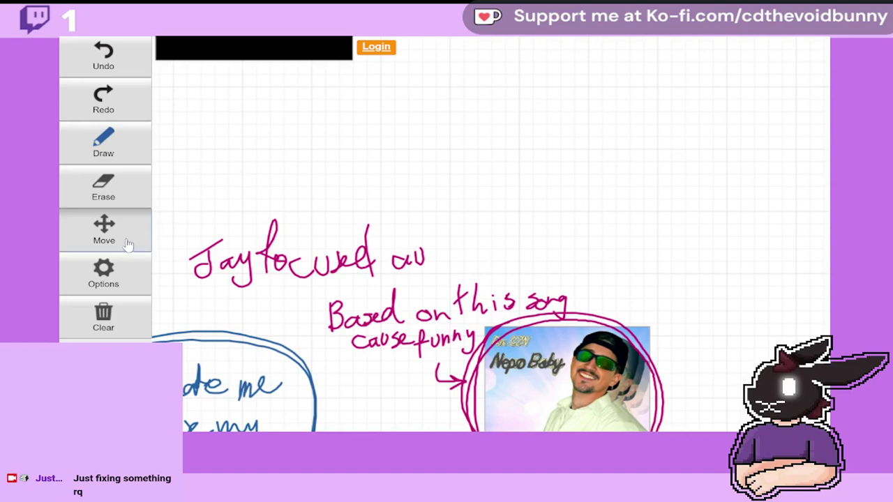
mouse_move(456, 216)
mouse_down()
mouse_move(444, 124)
mouse_move(397, 67)
mouse_up()
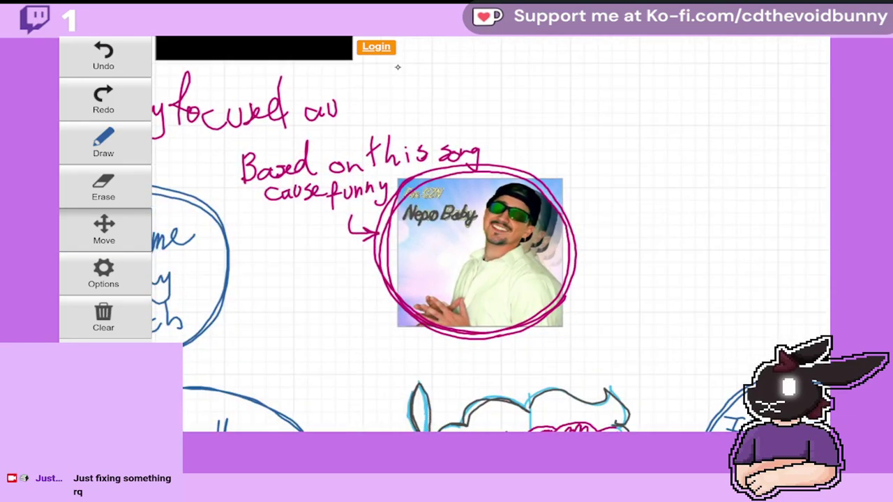
click(143, 271)
click(225, 145)
click(124, 264)
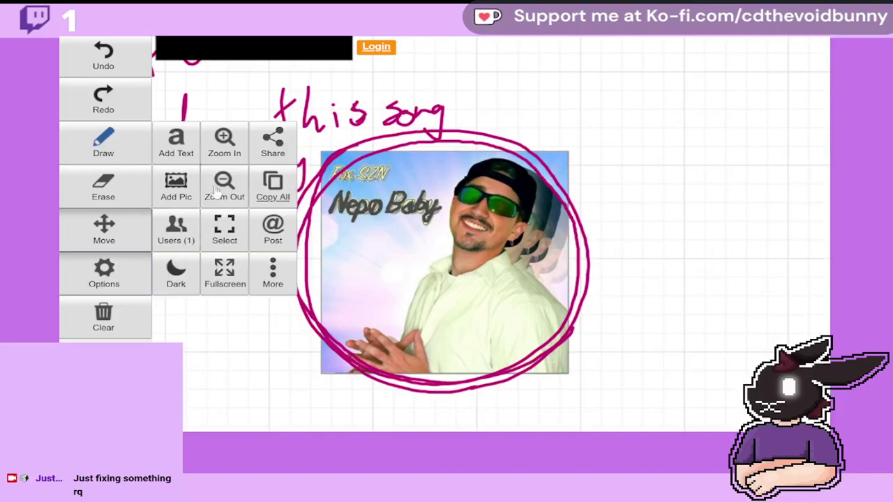
click(225, 145)
drag(265, 244, 399, 237)
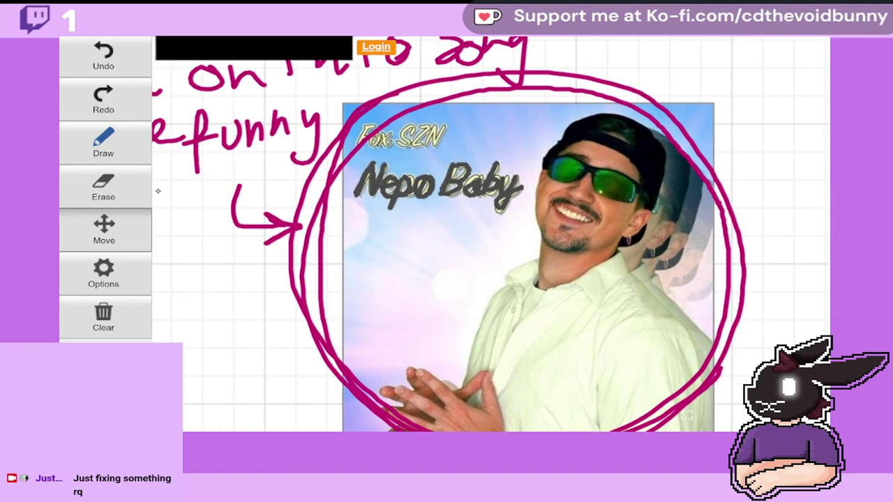
click(103, 187)
mouse_move(359, 185)
mouse_down()
mouse_move(500, 180)
mouse_move(516, 199)
mouse_up()
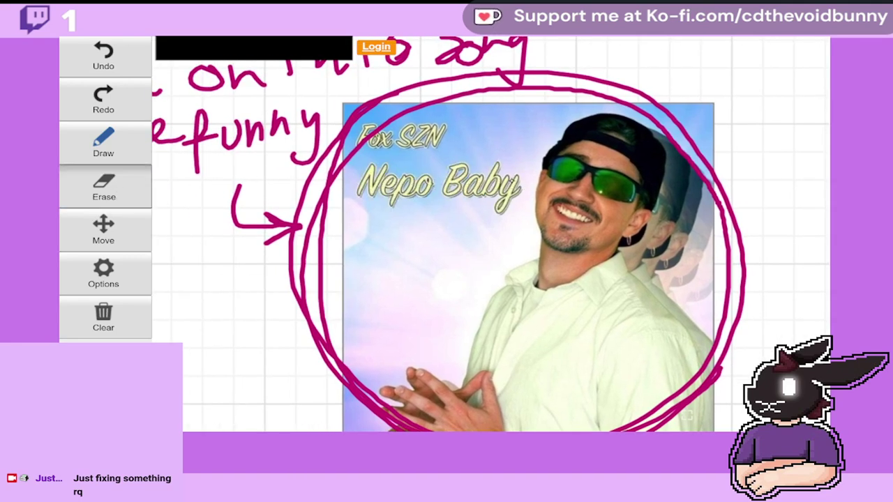
click(122, 272)
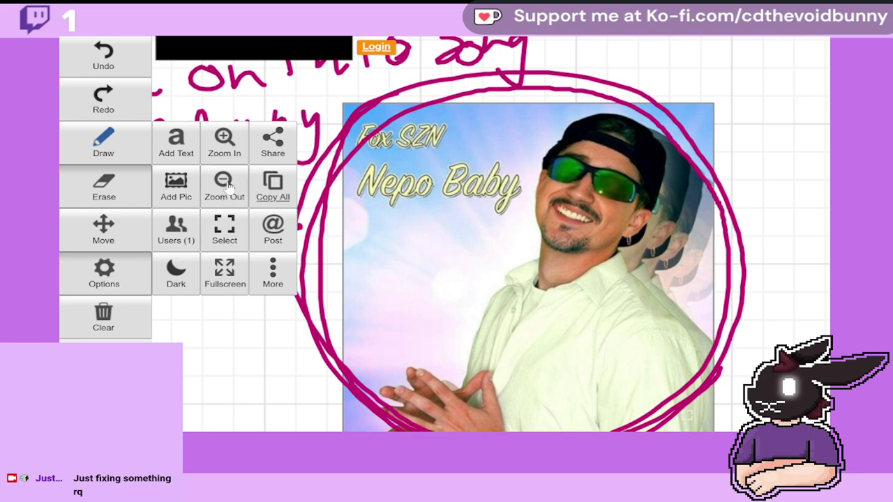
click(226, 183)
click(146, 231)
click(112, 273)
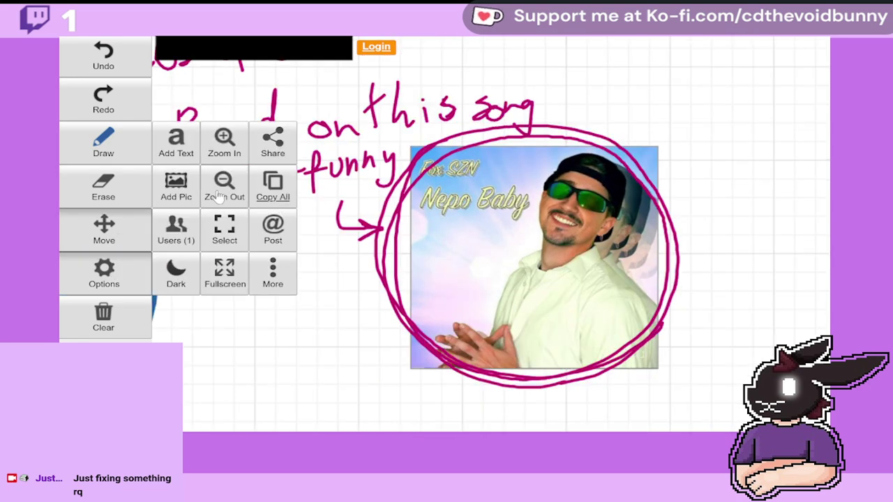
Step: Select the "Based on this song cause funny" note with its circled album cover and shift them slightly left beneath the magenta heading
click(225, 183)
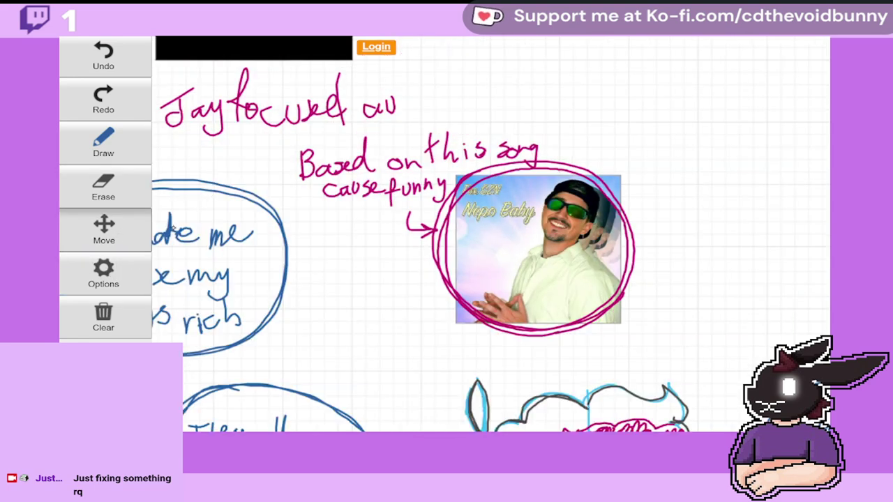
click(108, 257)
click(225, 224)
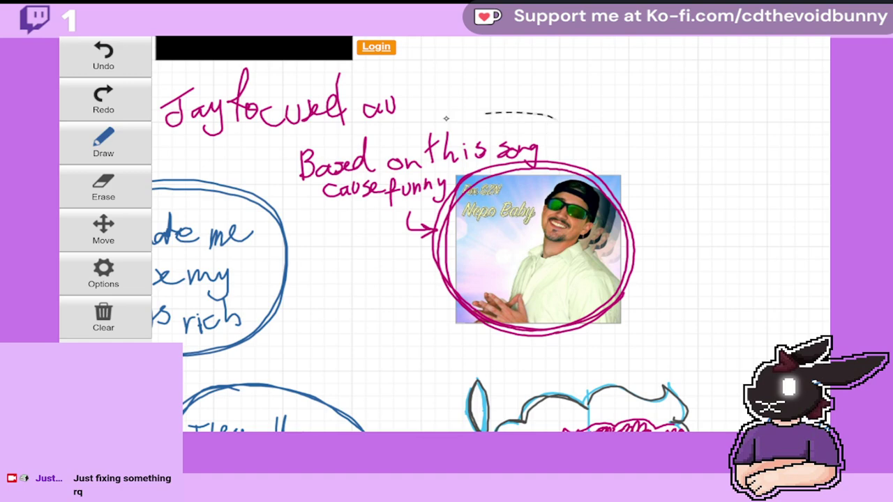
mouse_move(335, 134)
mouse_down()
mouse_move(290, 184)
mouse_move(355, 230)
mouse_move(383, 300)
mouse_move(491, 355)
mouse_move(592, 356)
mouse_move(687, 274)
mouse_move(666, 172)
mouse_move(551, 117)
mouse_move(562, 138)
mouse_up()
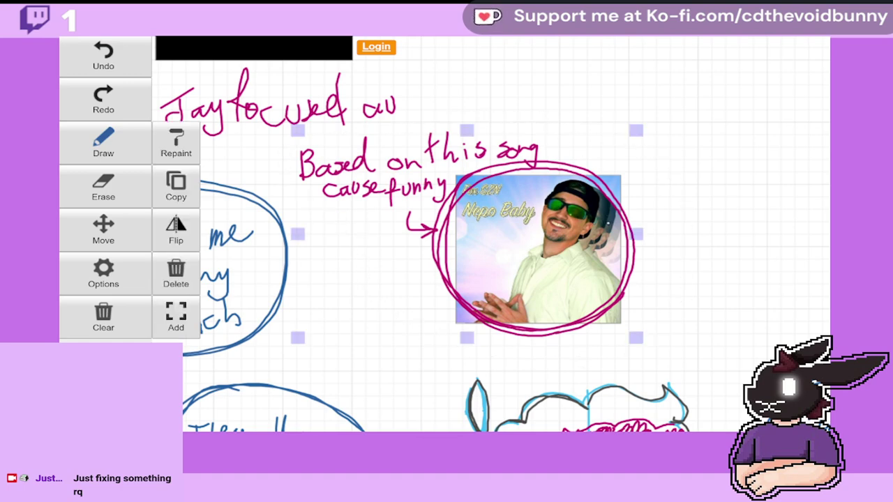
drag(609, 222, 582, 223)
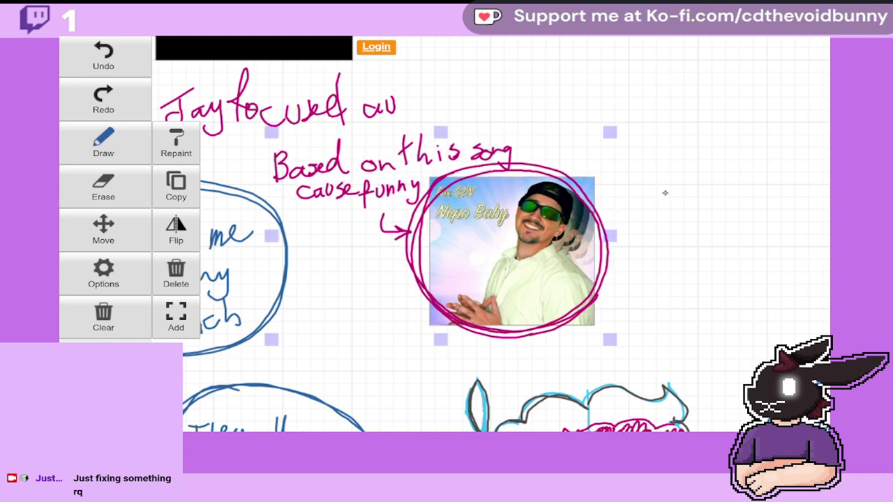
click(684, 186)
Step: Select the magenta "Jay focused au" heading, the song note and the circled album cover together and move the group slightly right and down
mouse_move(429, 69)
mouse_down()
mouse_move(392, 67)
mouse_move(202, 71)
mouse_move(169, 92)
mouse_move(152, 121)
mouse_up()
drag(452, 73, 394, 62)
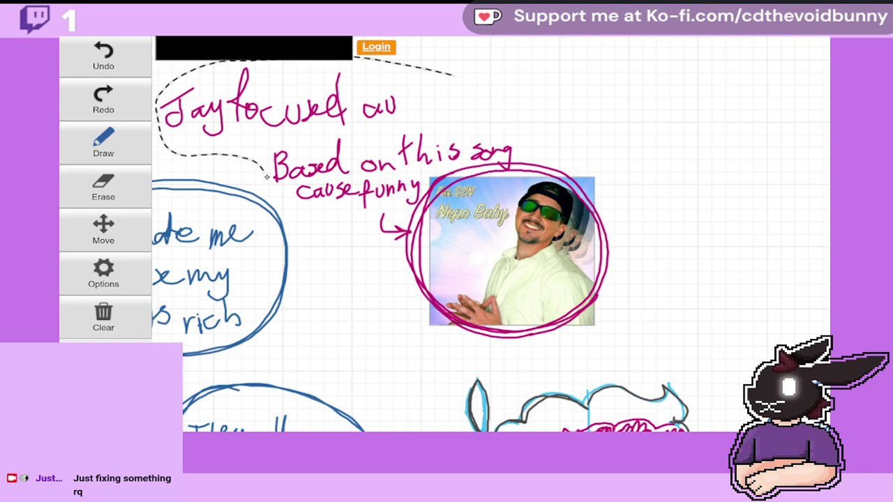
mouse_move(325, 228)
mouse_down()
mouse_move(341, 298)
mouse_move(401, 336)
mouse_up()
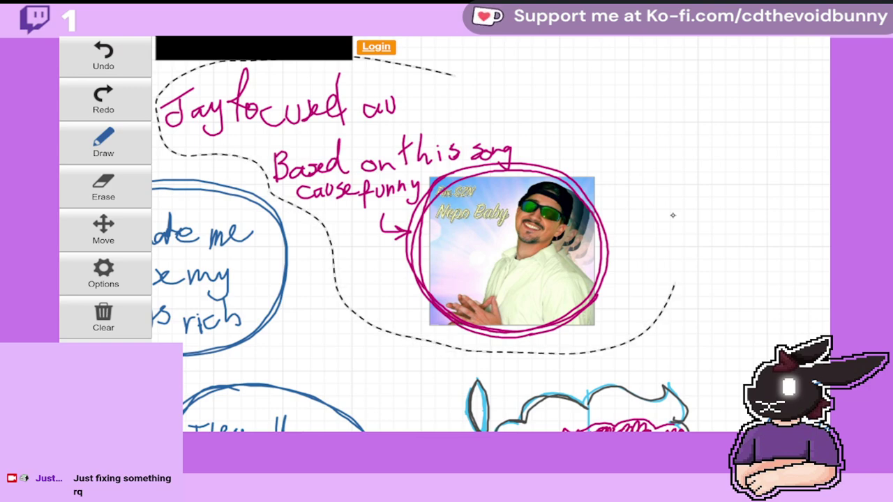
mouse_move(673, 215)
mouse_down()
mouse_move(585, 114)
mouse_move(466, 80)
mouse_up()
mouse_move(475, 143)
mouse_down()
mouse_move(505, 154)
mouse_move(523, 149)
mouse_up()
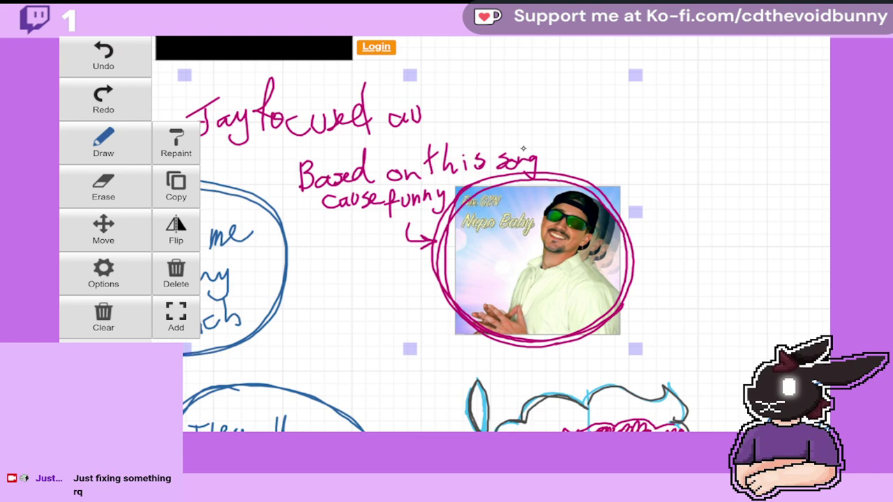
click(683, 133)
click(111, 273)
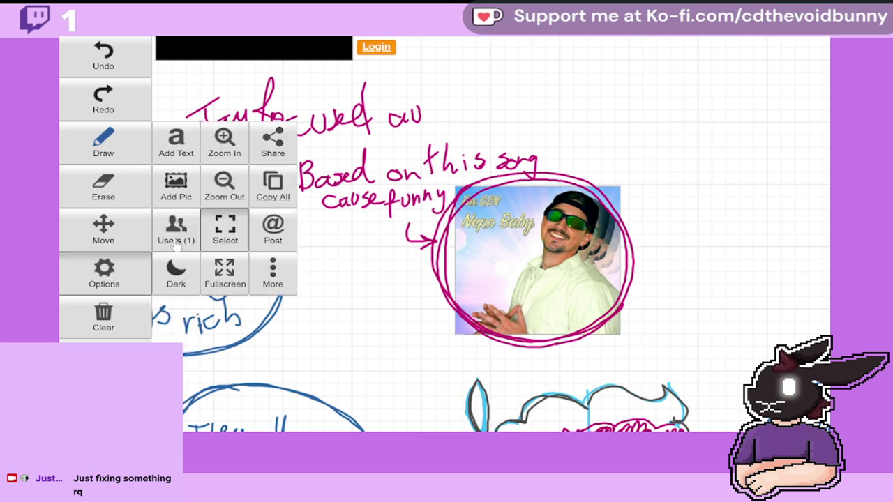
click(226, 187)
click(104, 274)
click(225, 187)
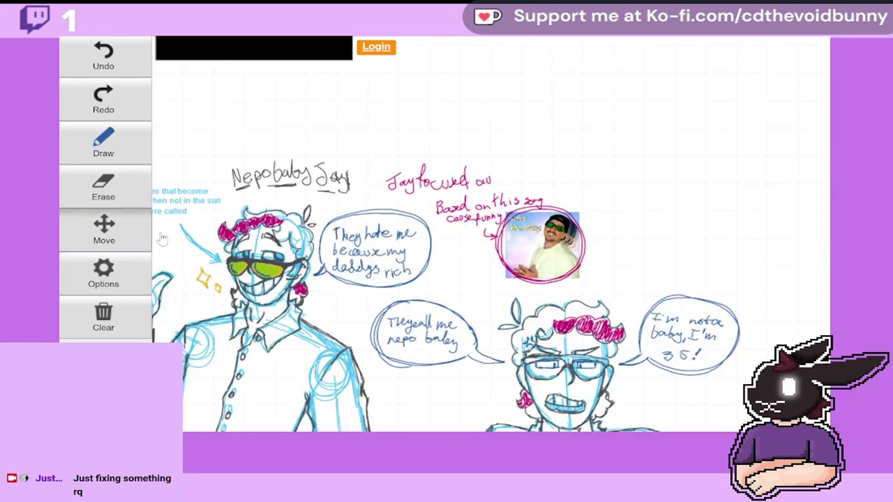